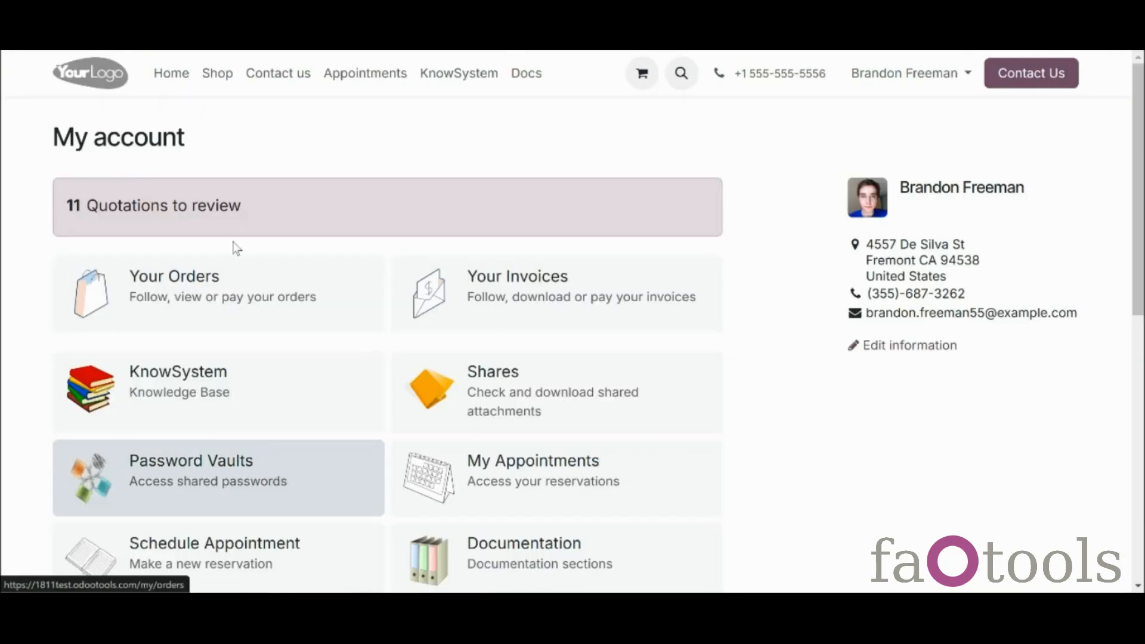
Log into the Azure vault in the portal with its vault password
left_click(279, 483)
left_click(129, 210)
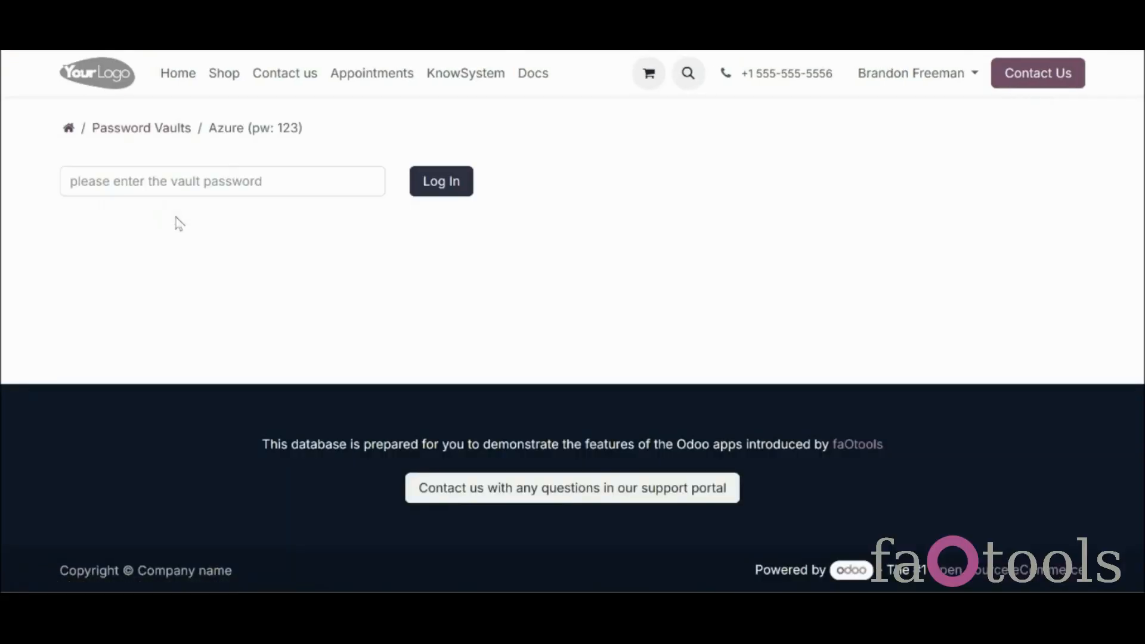
left_click(172, 182)
type("123")
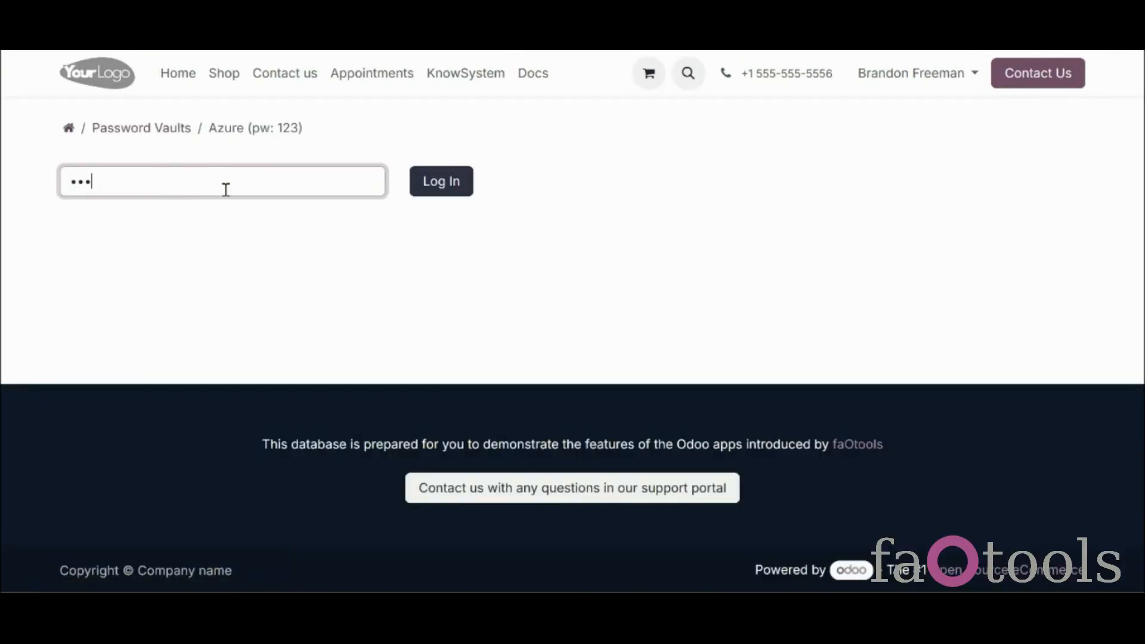
left_click(449, 181)
Reveal the Mail Server and Support Azure passwords and copy the Support password
left_click(448, 214)
left_click(448, 257)
left_click(465, 257)
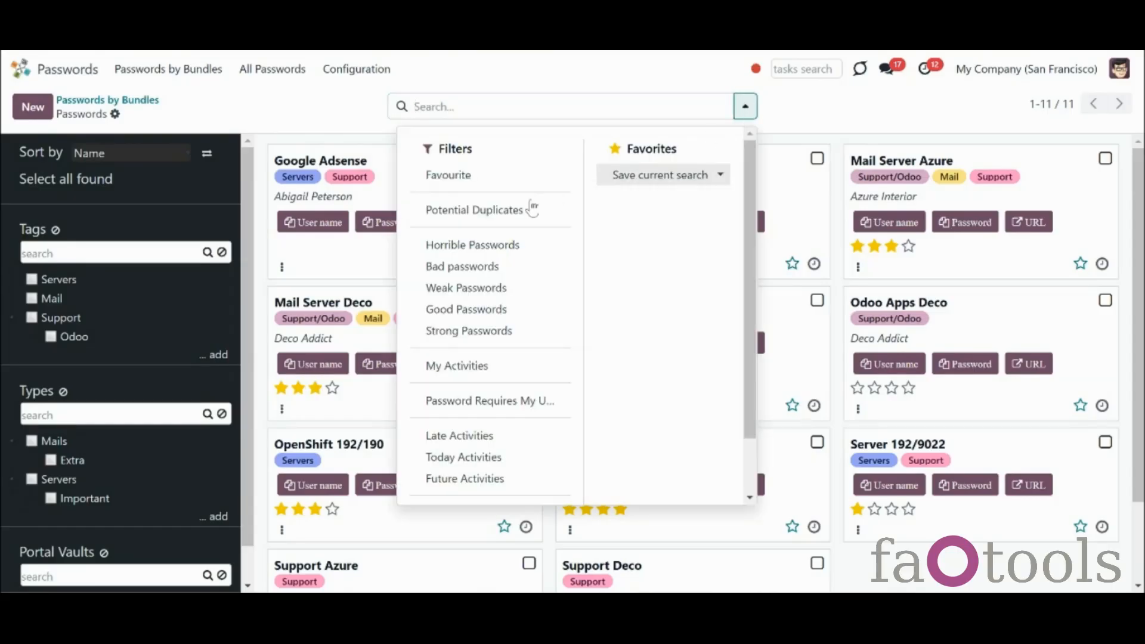
Filter to Potential Duplicates and open the first Google Adsense password
left_click(529, 213)
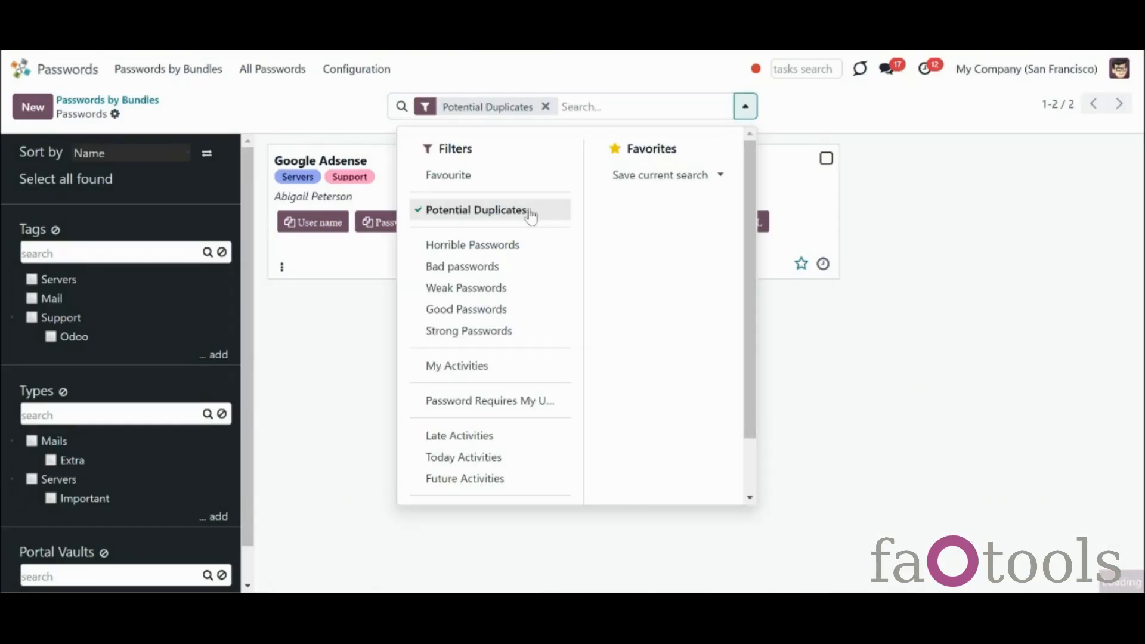
left_click(991, 324)
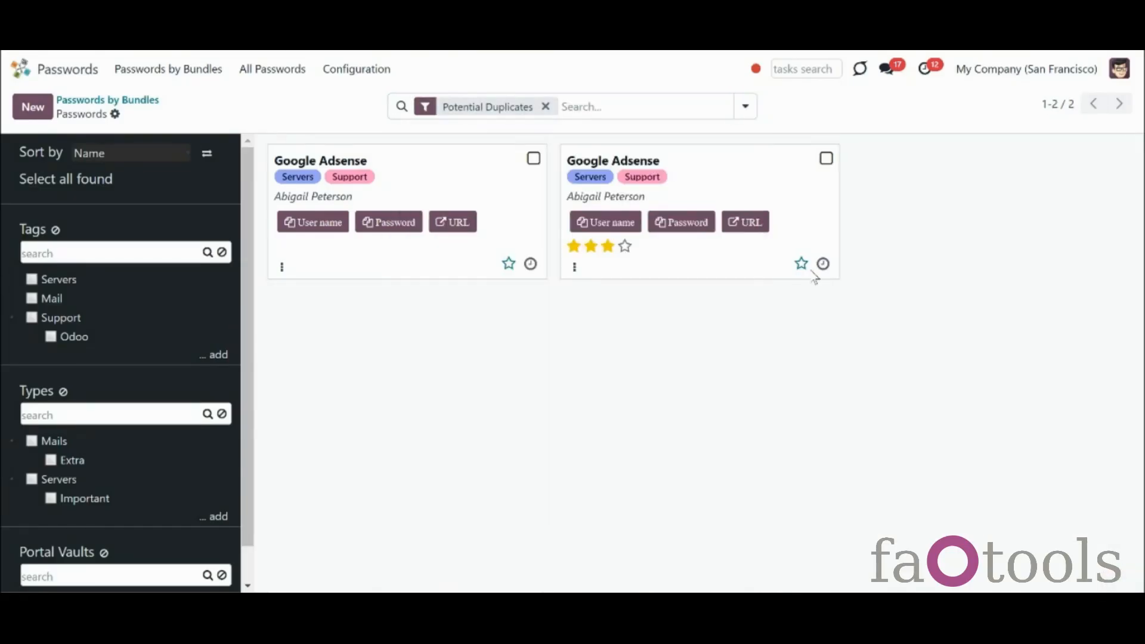
left_click(445, 191)
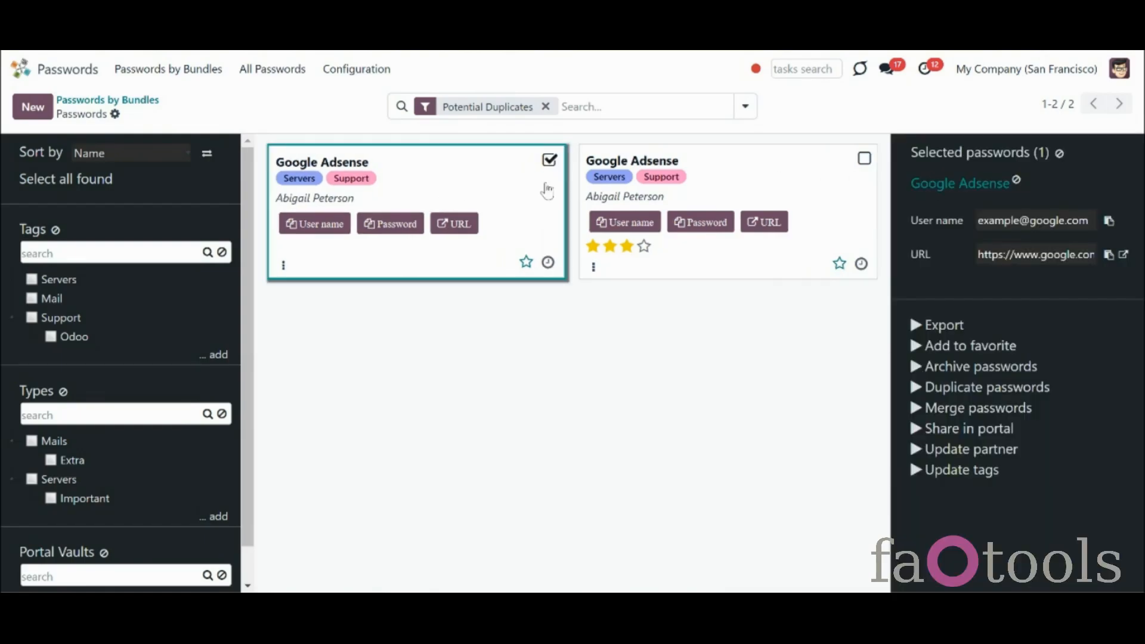
left_click(529, 189)
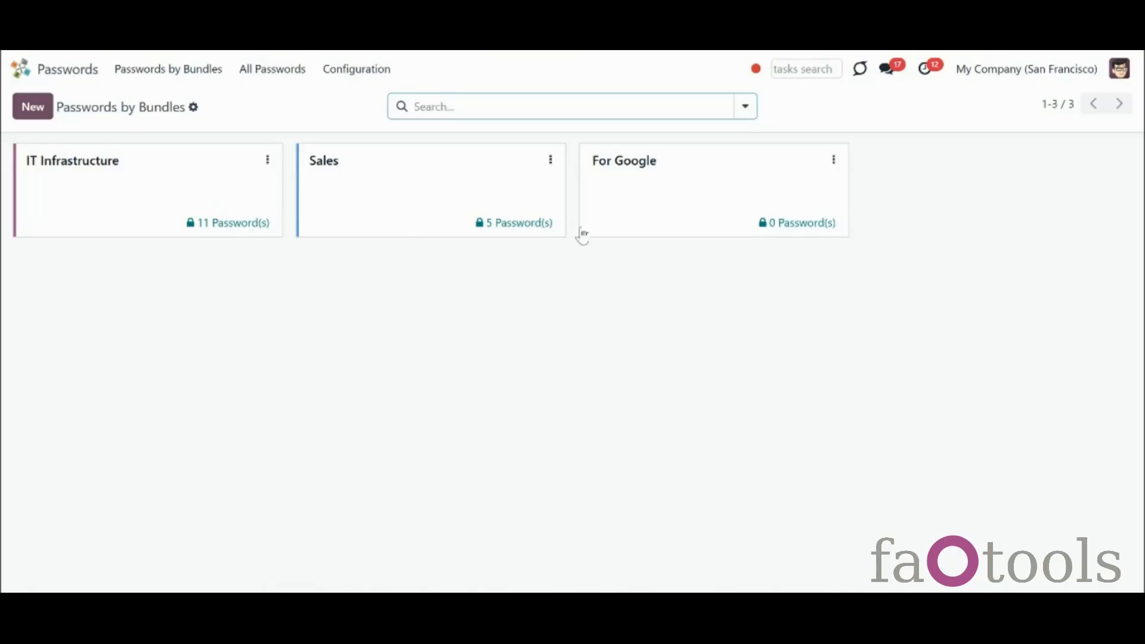
left_click(185, 185)
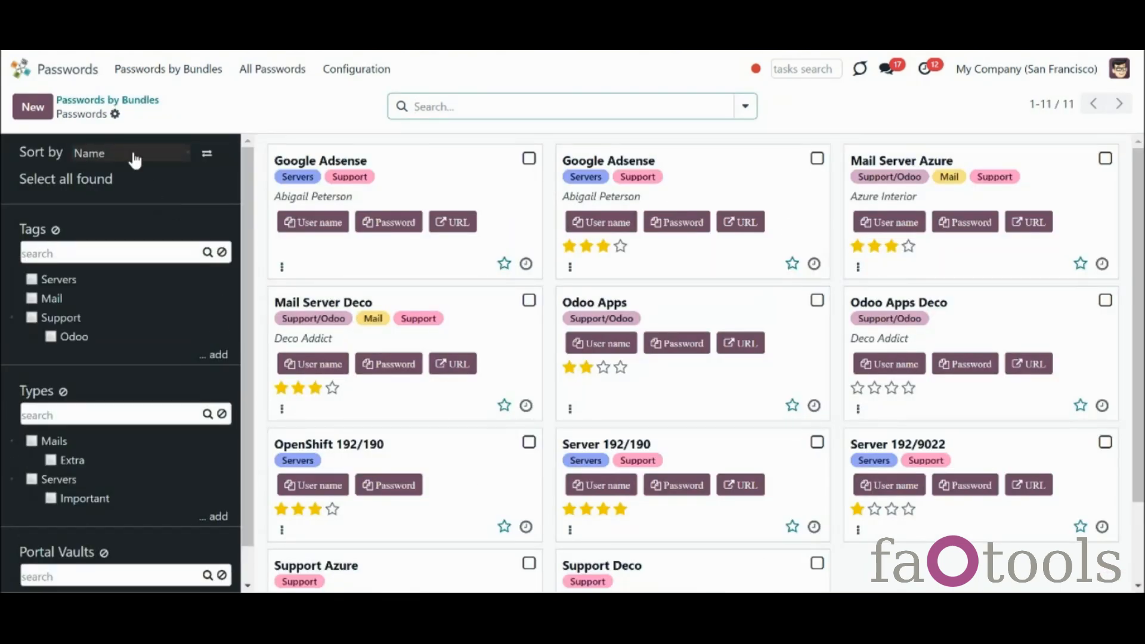
left_click(126, 102)
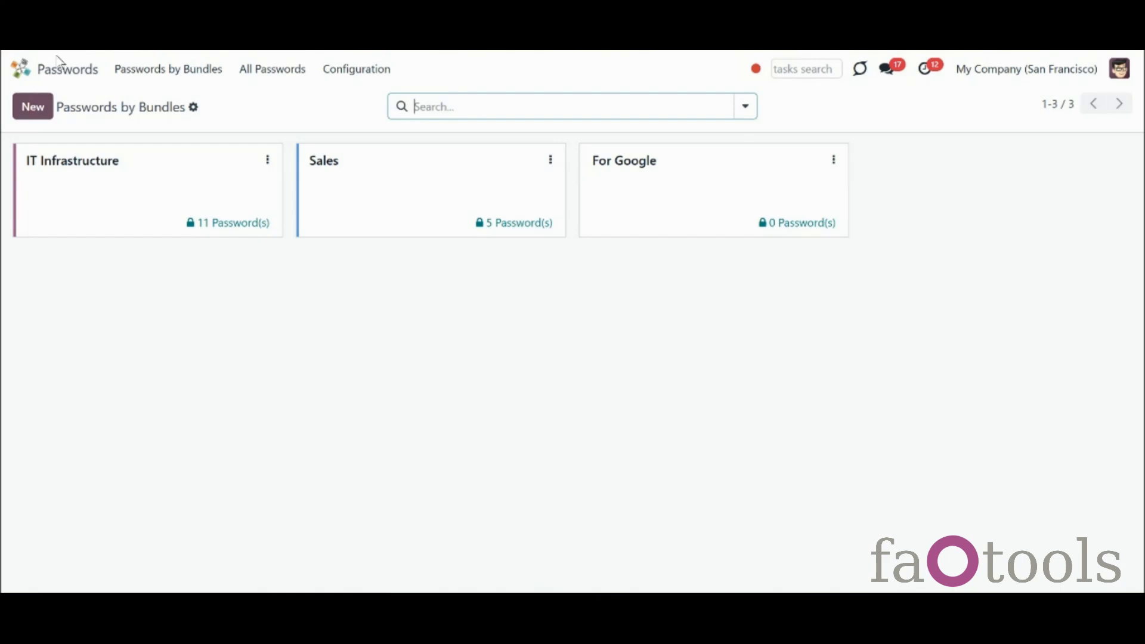
Create a new password bundle named 'For Projects'
left_click(34, 108)
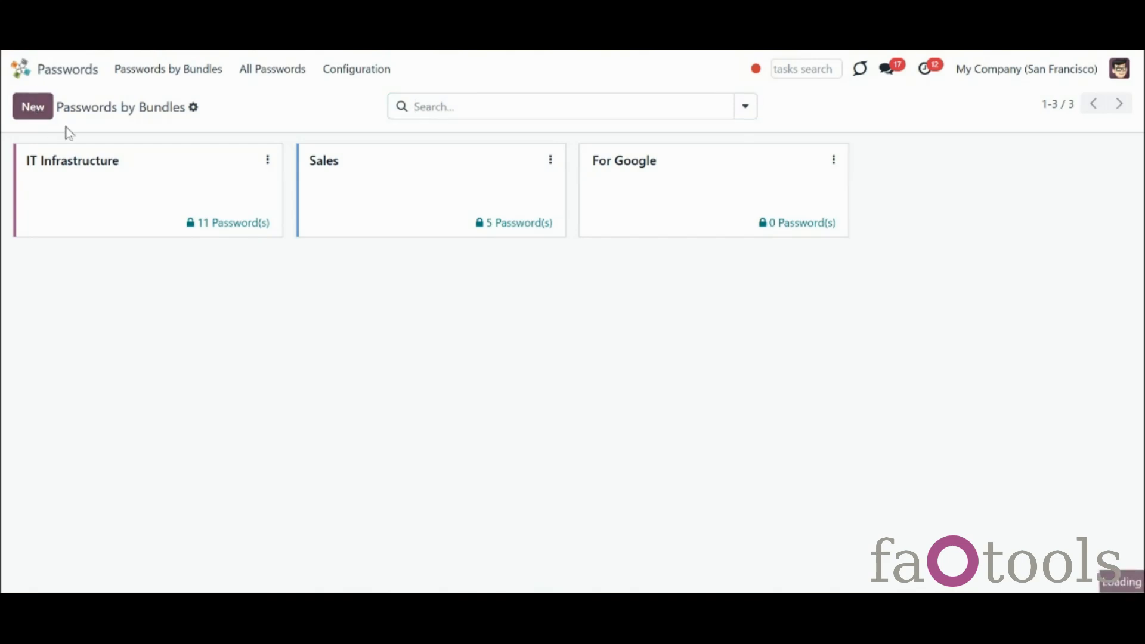
type("For Projects")
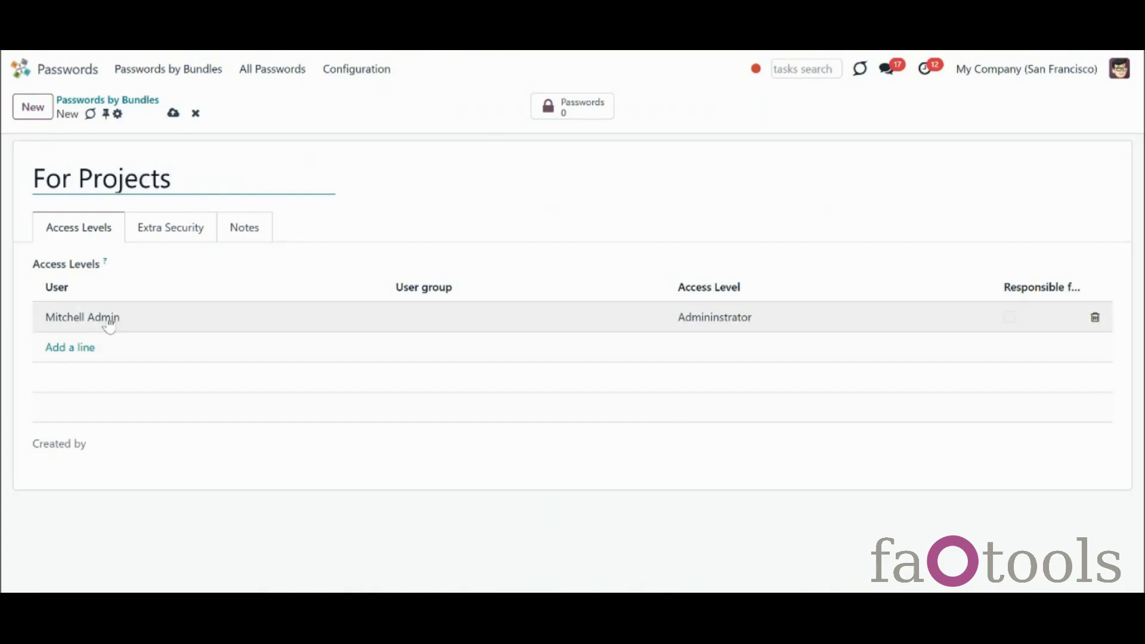
left_click(83, 349)
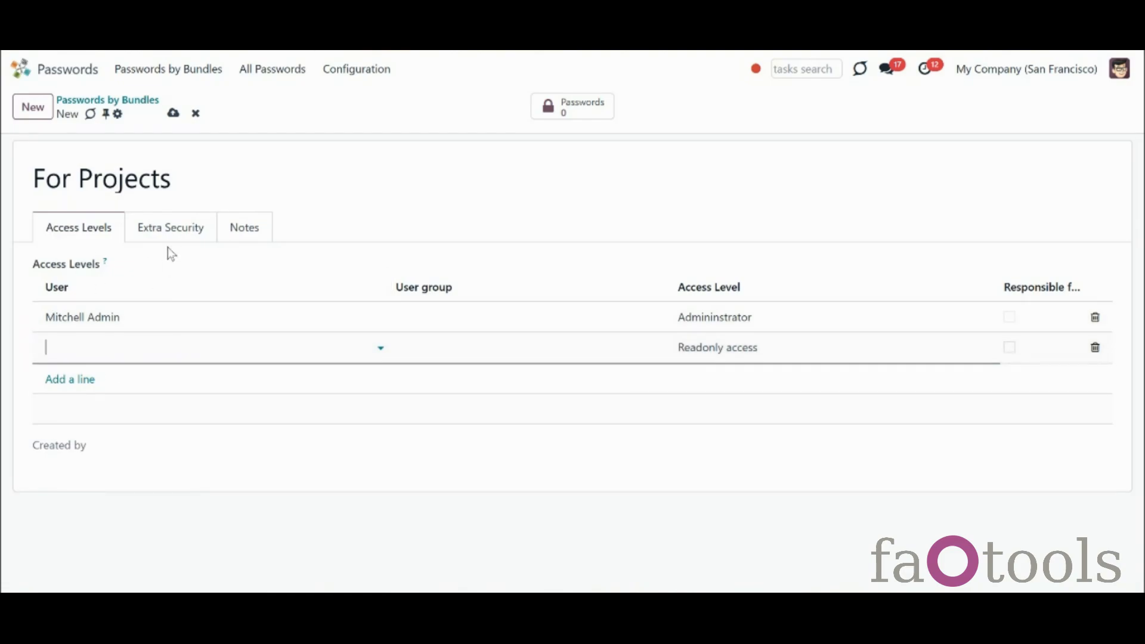
Look through the bundle's Extra Security and Notes tabs, then return to Access Levels
left_click(171, 228)
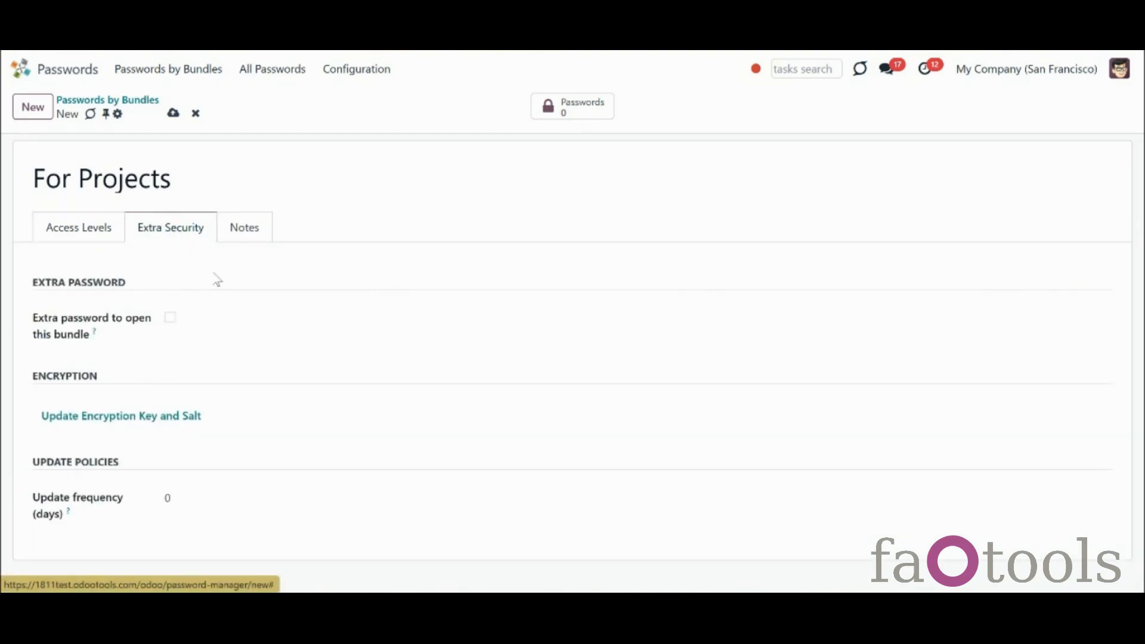
left_click(239, 244)
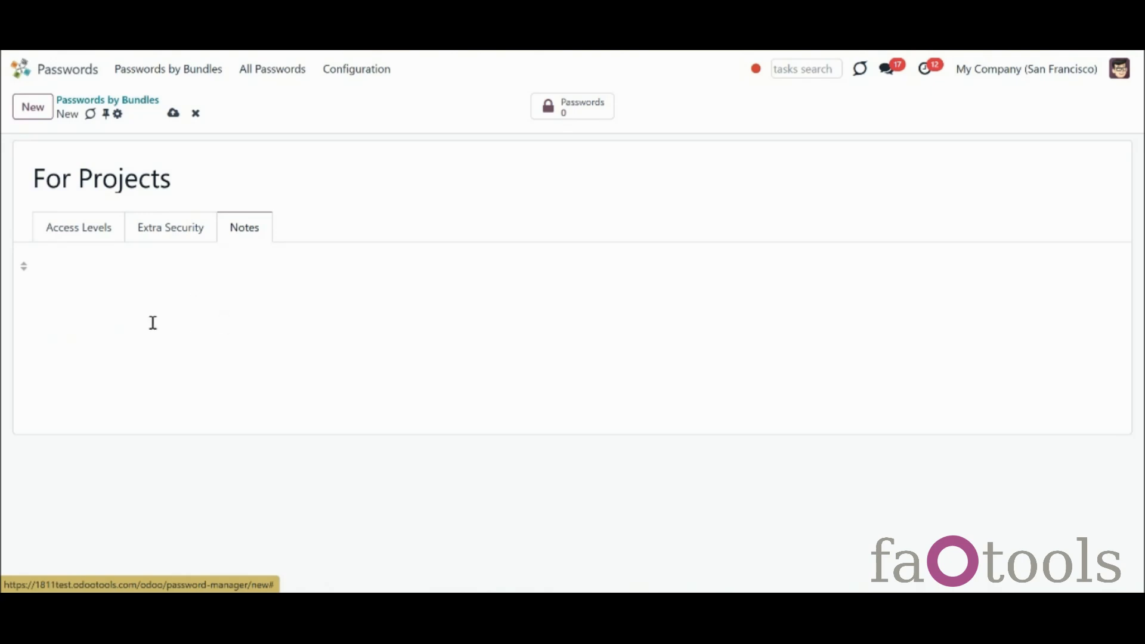
left_click(87, 241)
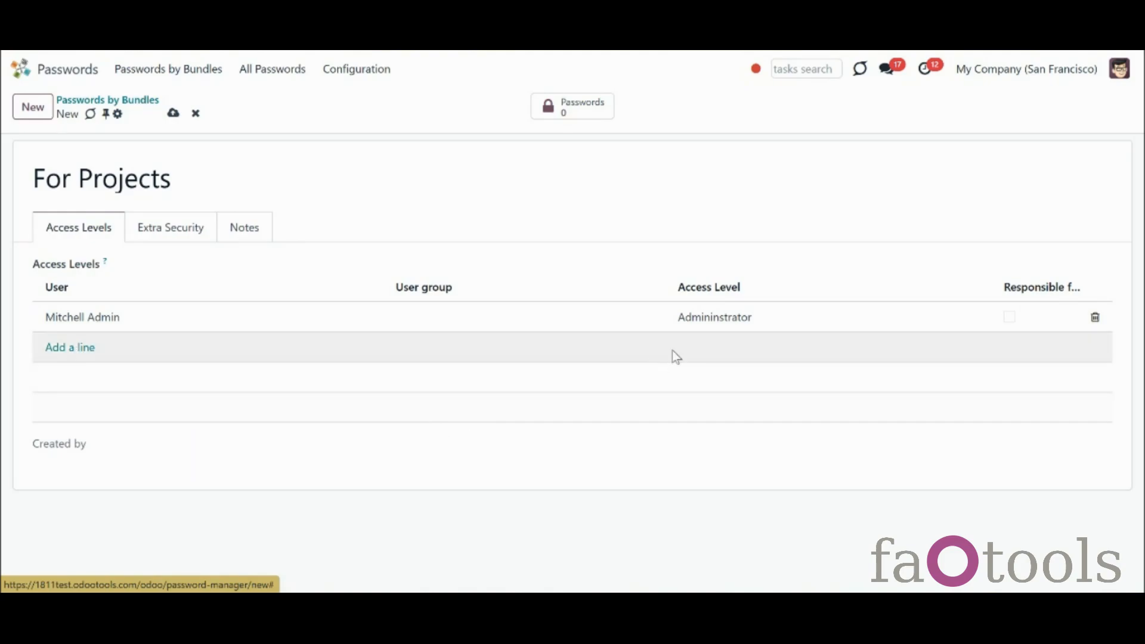
Review the existing administrator access line, leaving its access level unchanged
left_click(704, 325)
left_click(705, 326)
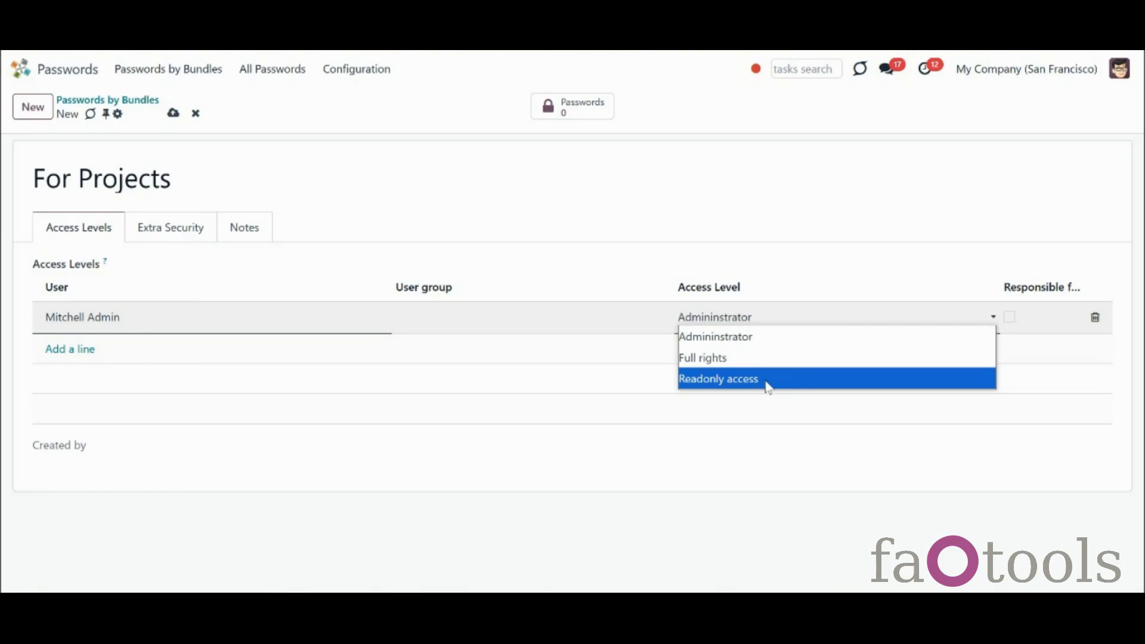
left_click(743, 343)
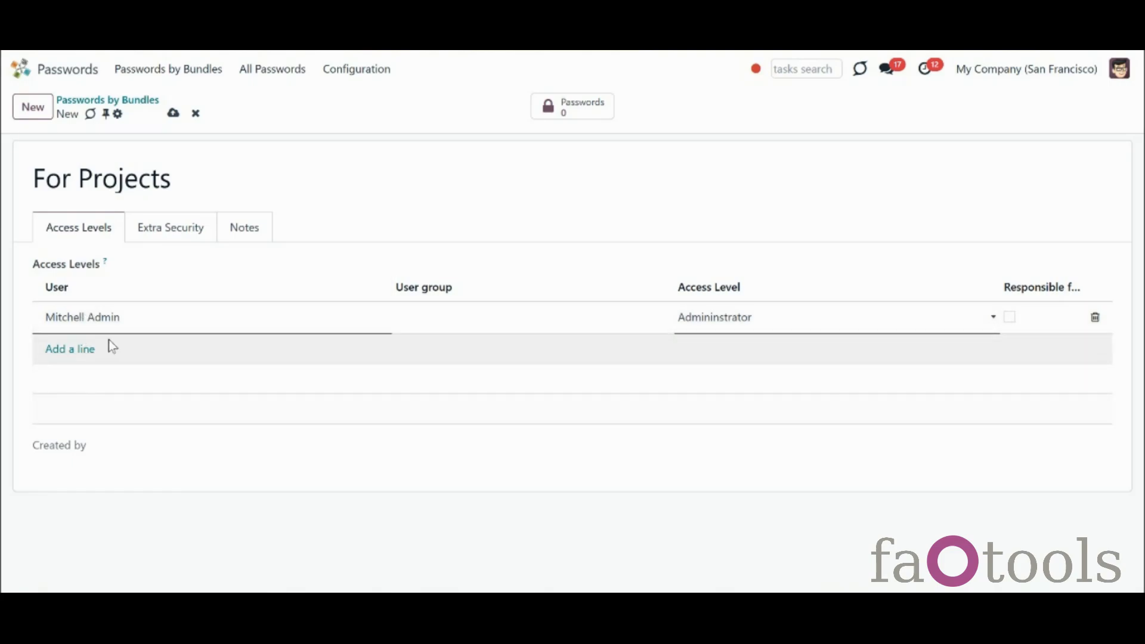
Add two user access lines, the first Readonly and the second with Full rights
left_click(80, 353)
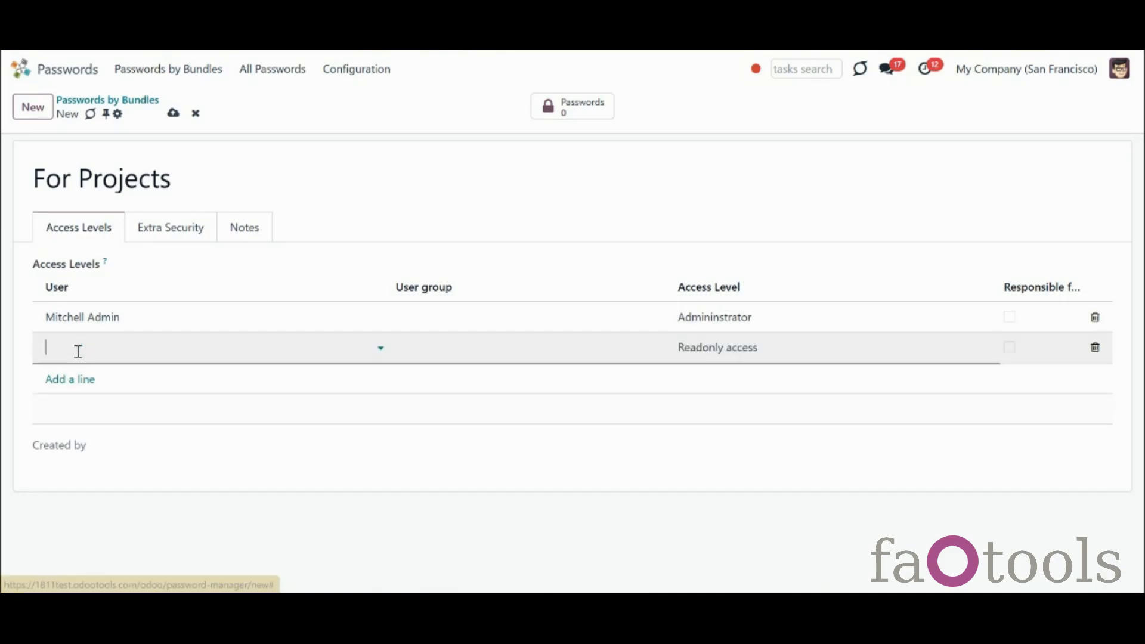
left_click(77, 350)
left_click(127, 420)
left_click(76, 381)
left_click(97, 385)
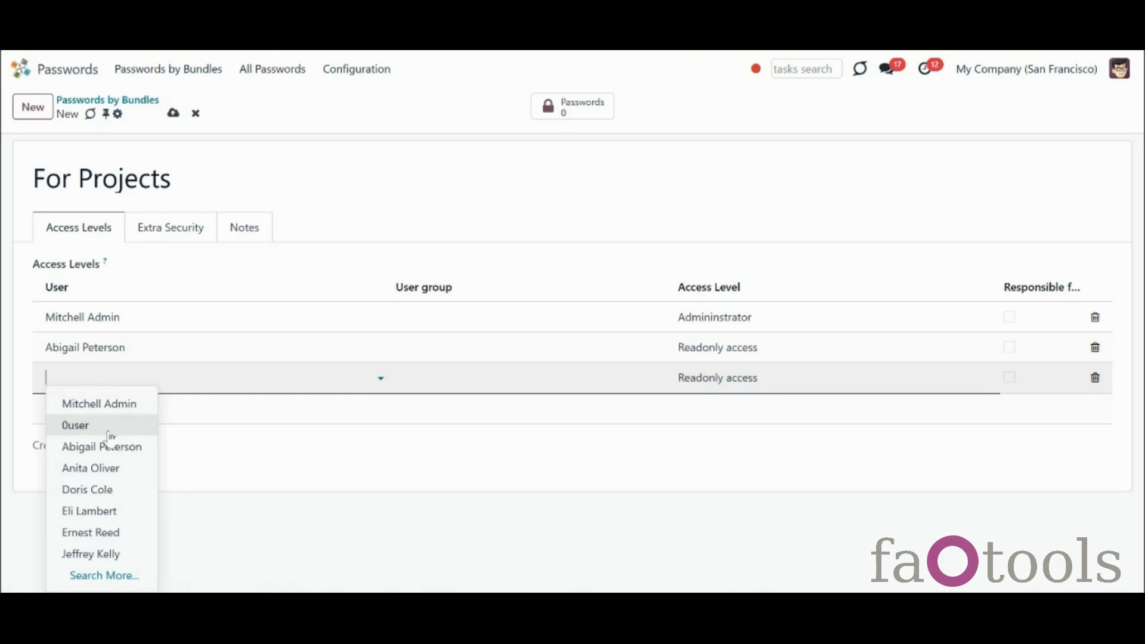
left_click(115, 469)
left_click(718, 377)
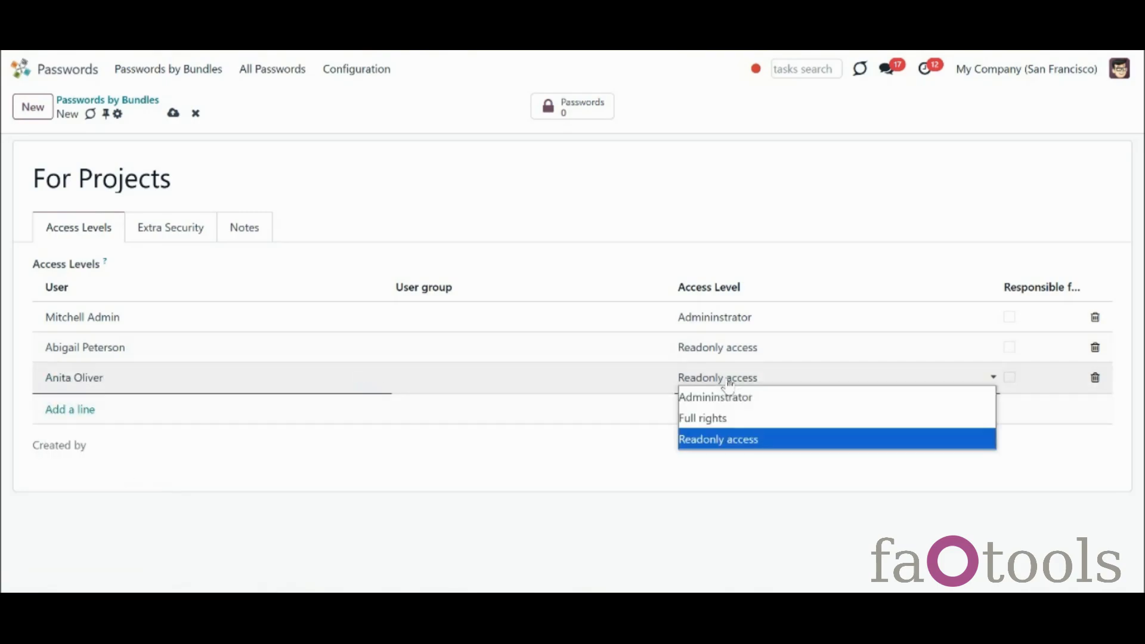
left_click(734, 419)
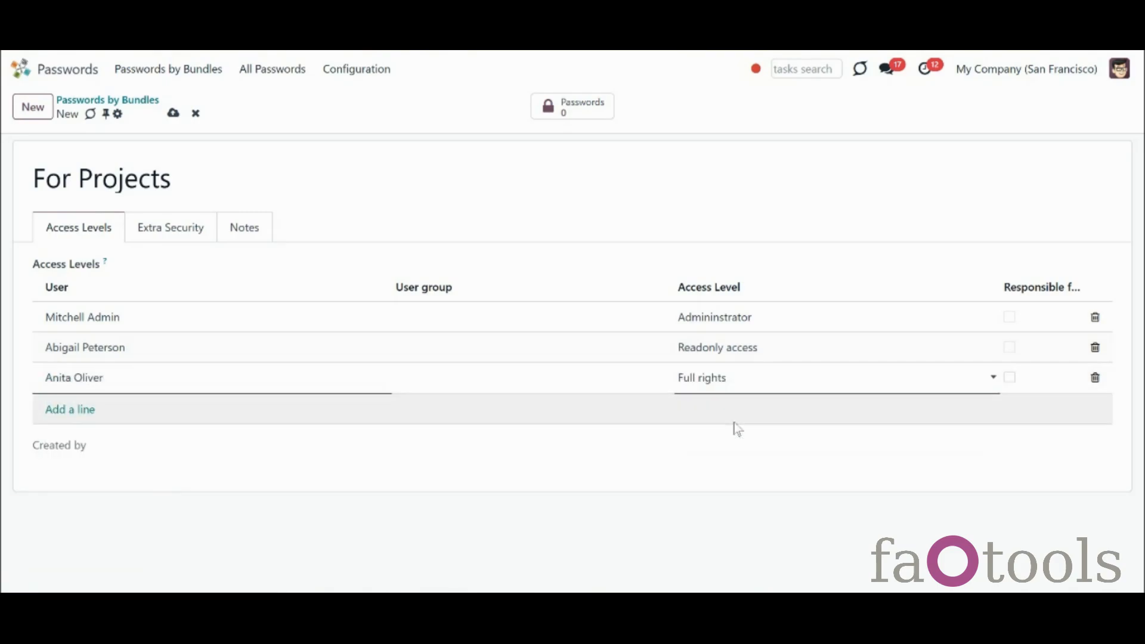
Add the Project / Administrator user group with Full rights access
left_click(76, 409)
left_click(477, 410)
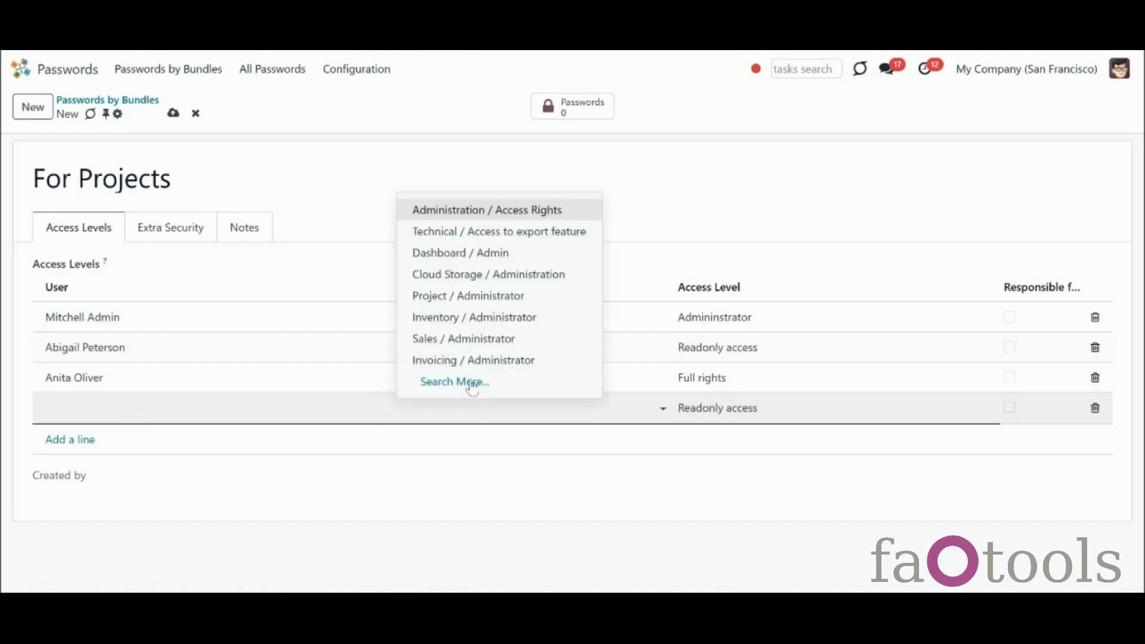
left_click(467, 296)
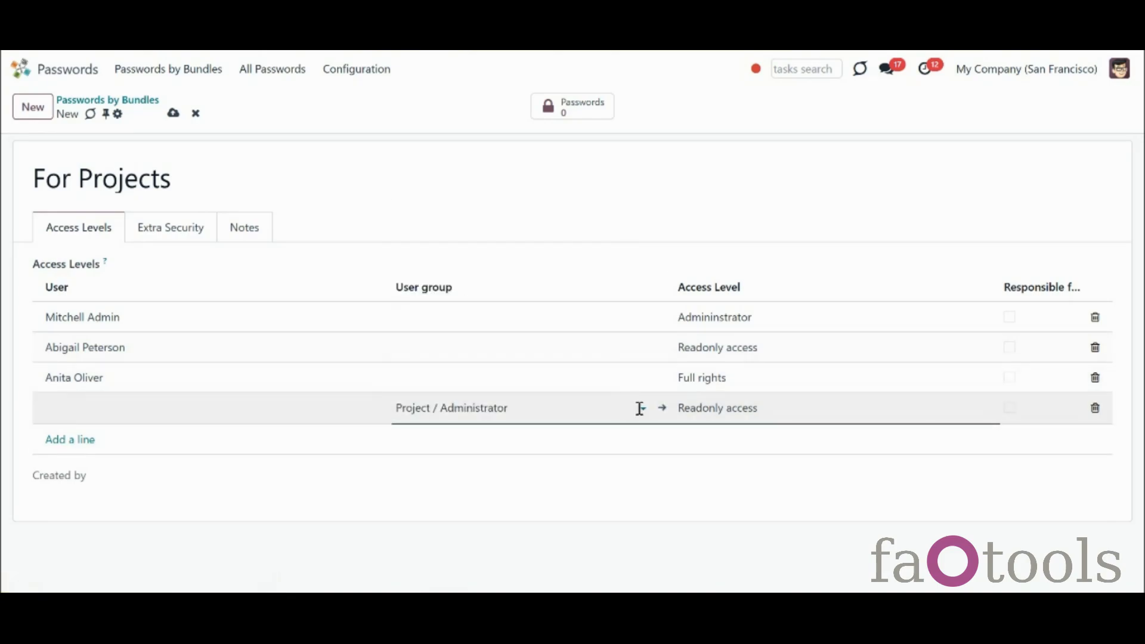
left_click(691, 417)
left_click(706, 446)
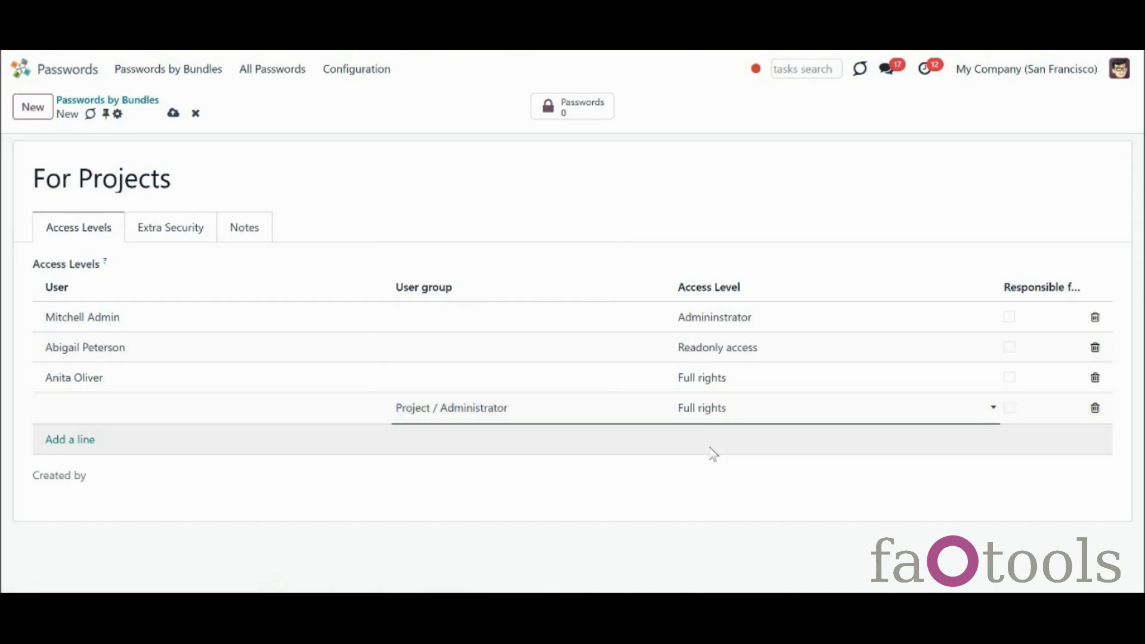
Add the Sales / User: Own Documents Only group with read-only access
left_click(54, 441)
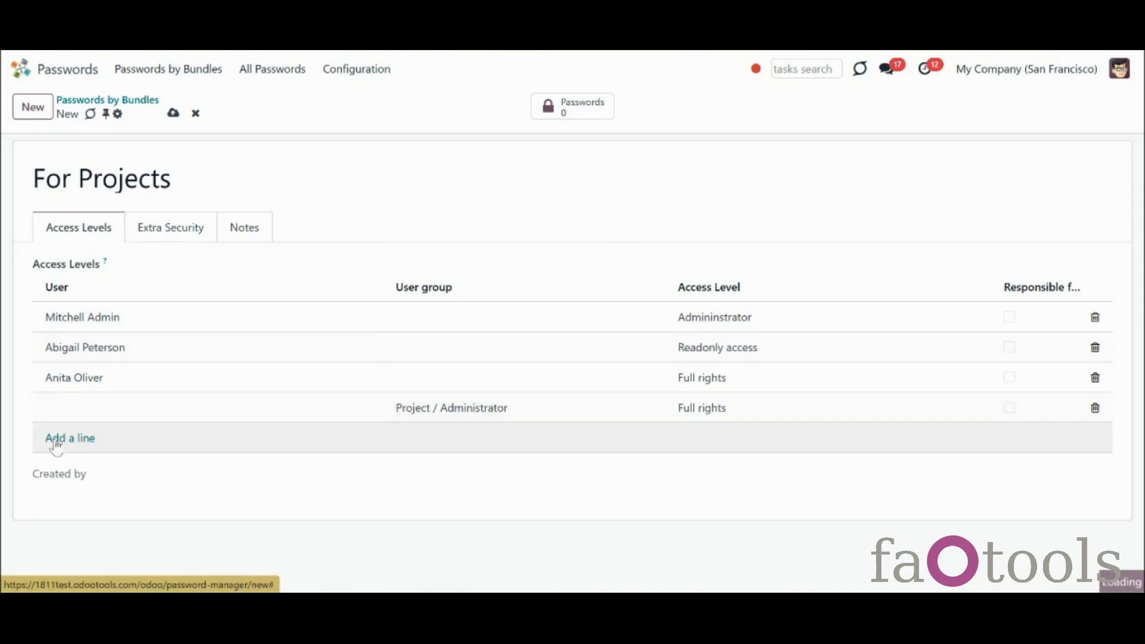
left_click(417, 445)
type("sales")
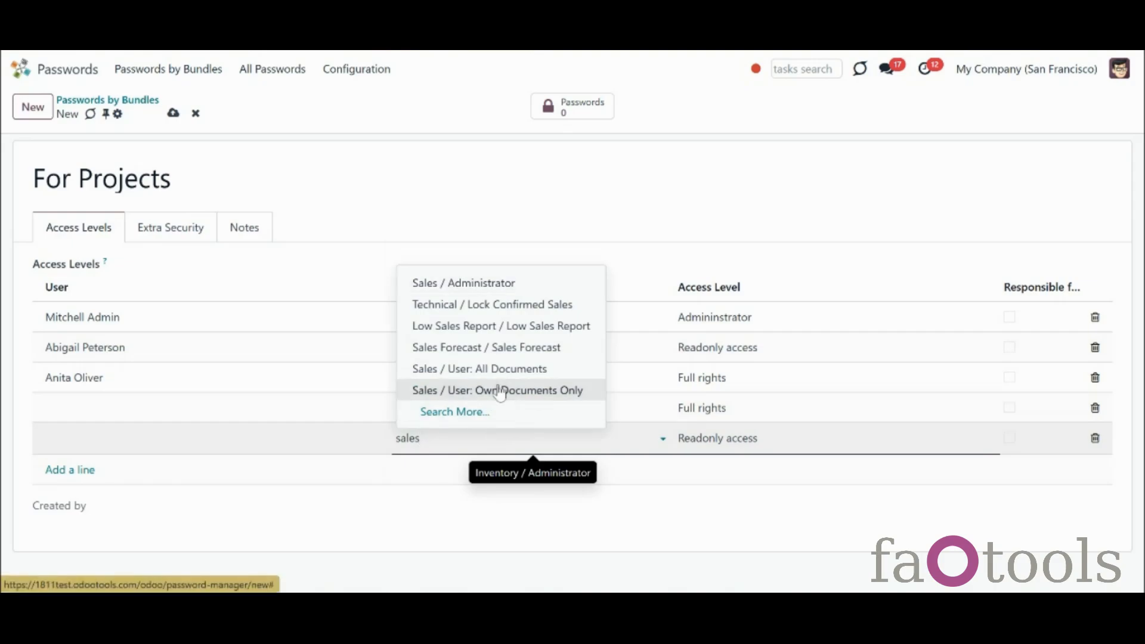
left_click(497, 390)
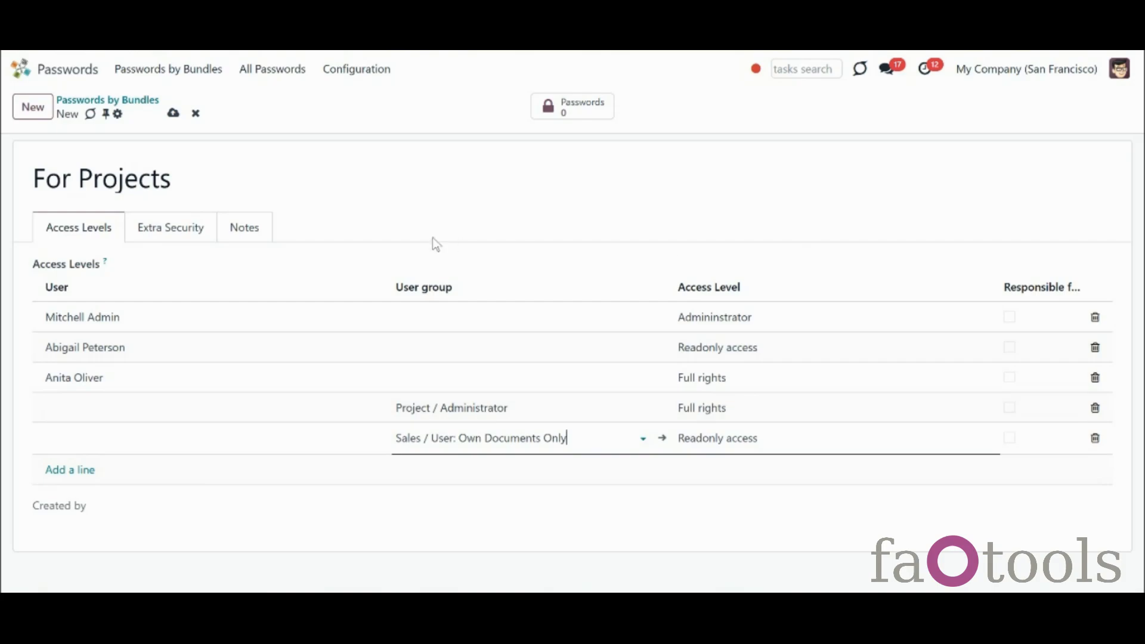
left_click(160, 230)
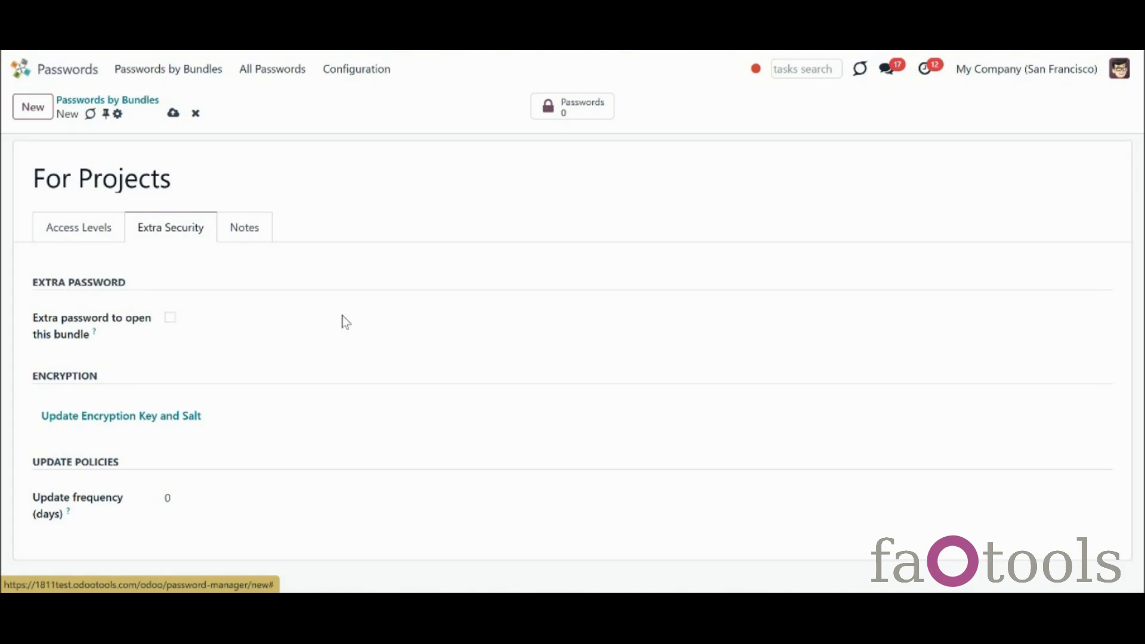
Require an extra password for the bundle, entering and confirming the bundle password
left_click(171, 318)
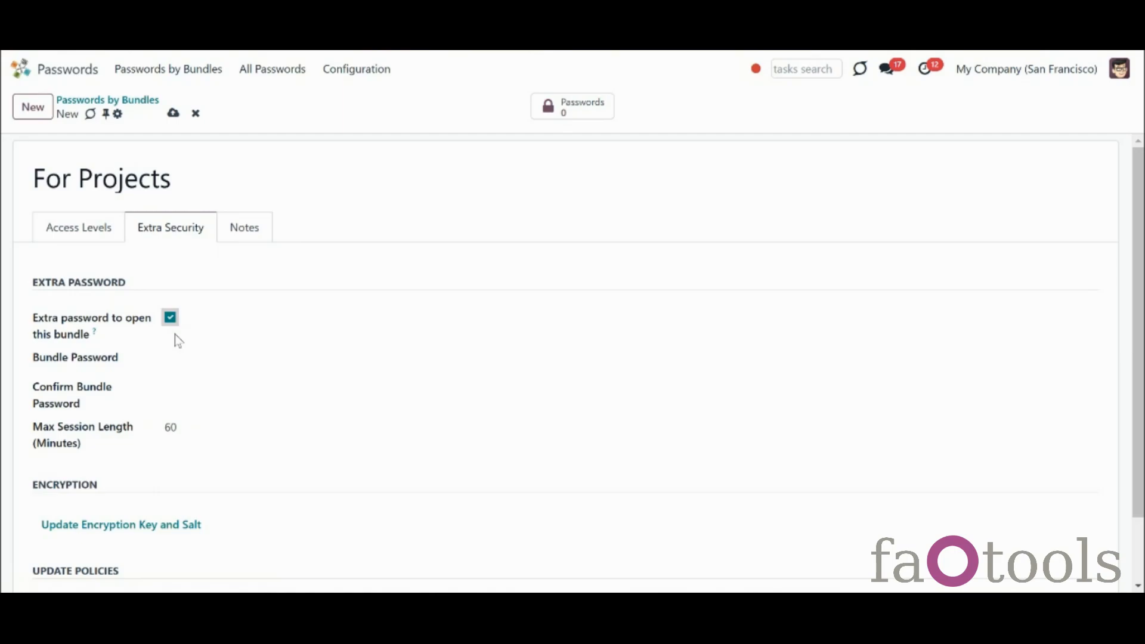
left_click(191, 358)
type("1234")
left_click(212, 397)
type("1234")
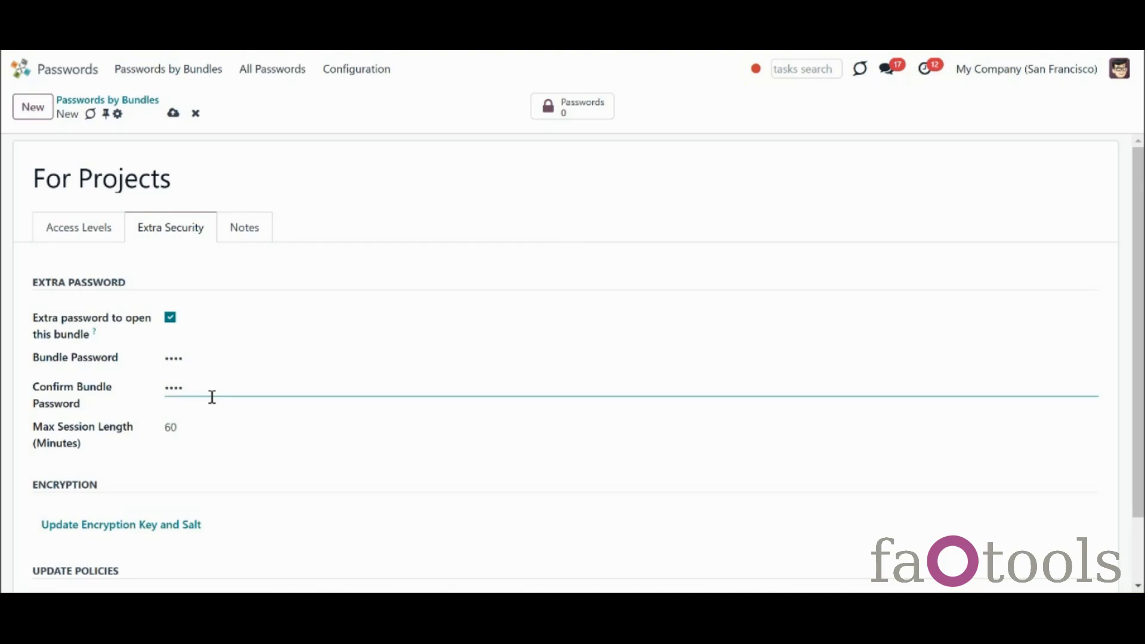
Set the Max Session Length to 3 minutes
left_click(267, 413)
left_click(257, 421)
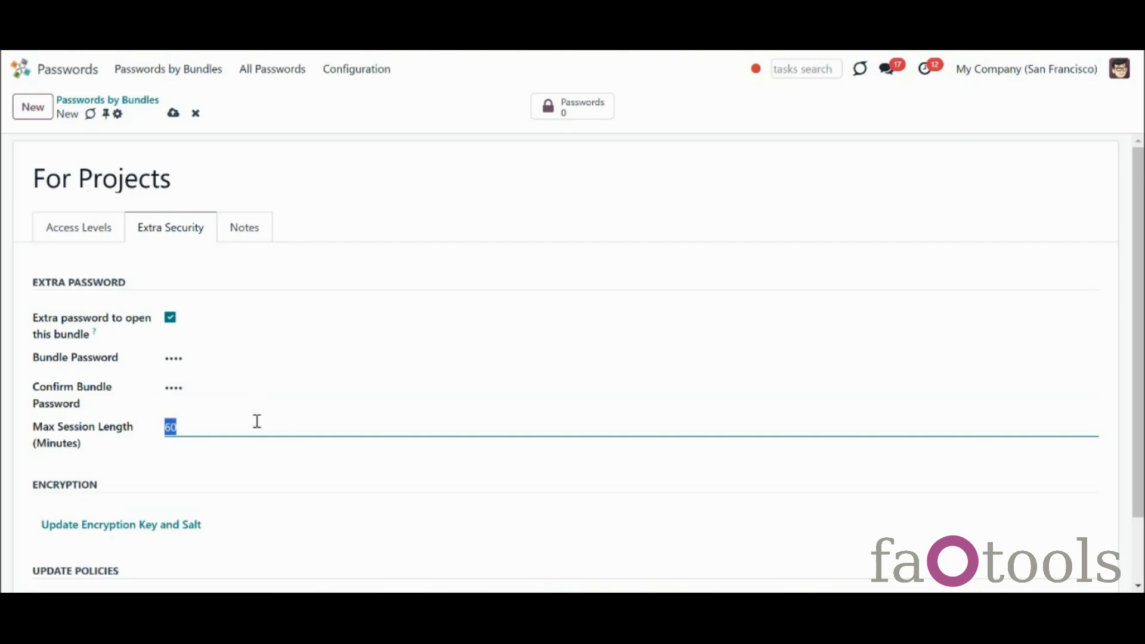
type("3")
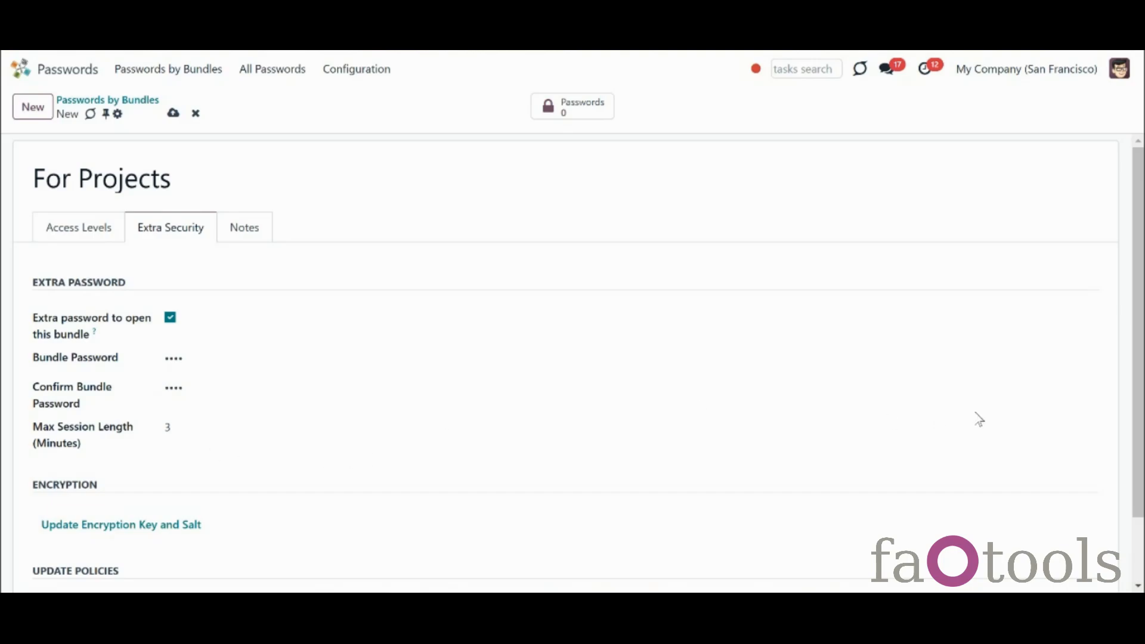
Set the Update Policies frequency to 30 days
scroll(1136, 405, "down", 2)
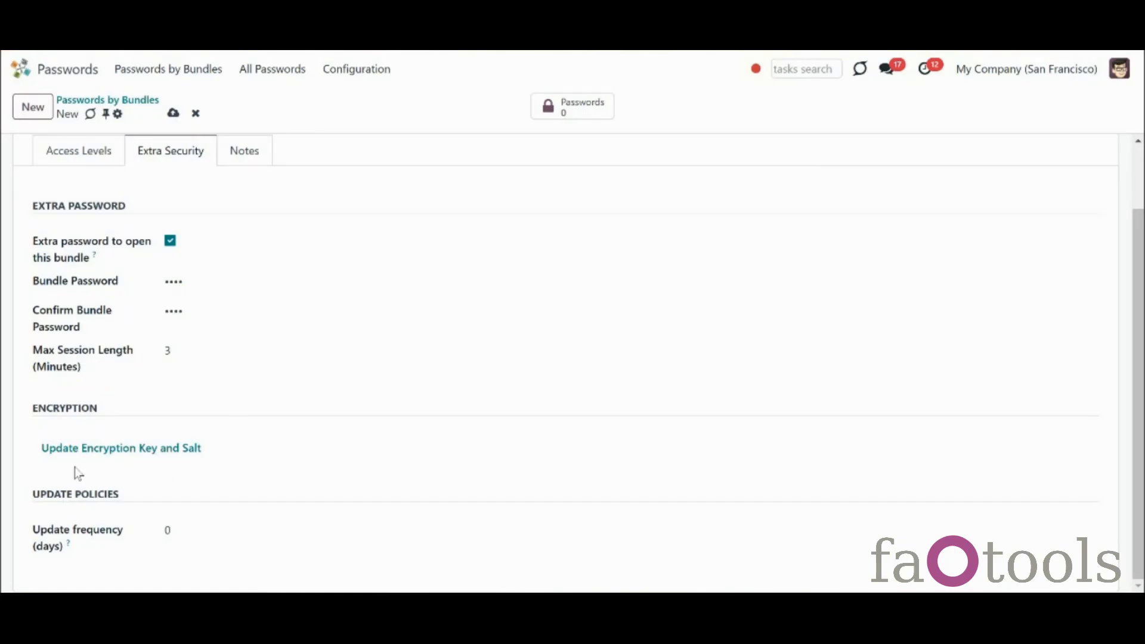
left_click(181, 533)
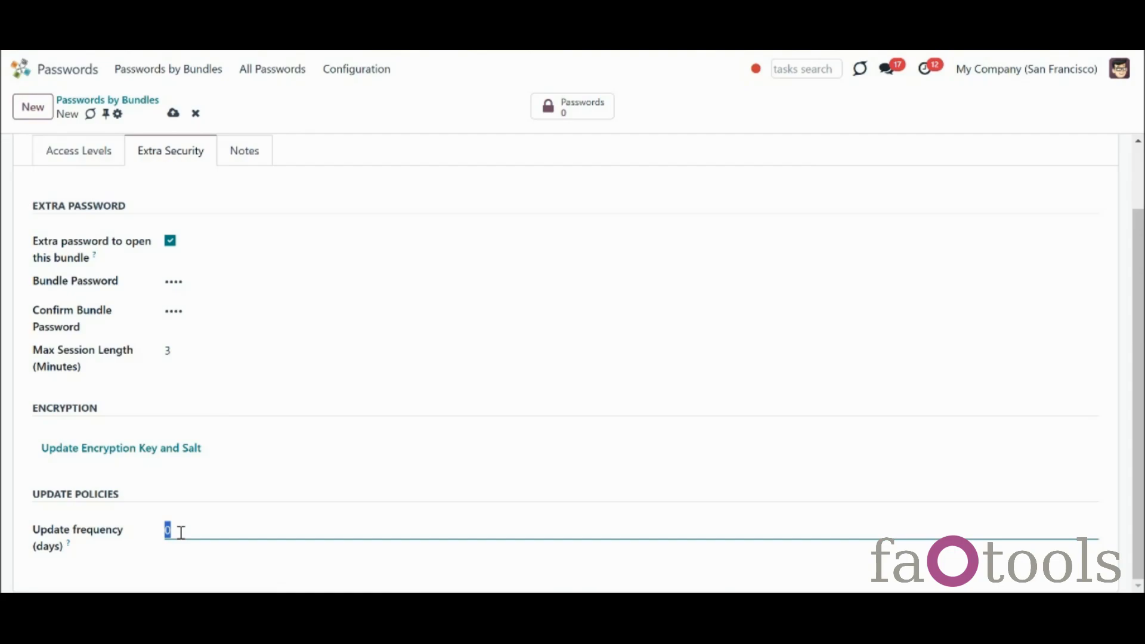
type("30")
Tick Responsible for on the Full rights user's access line and save For Projects
left_click(81, 159)
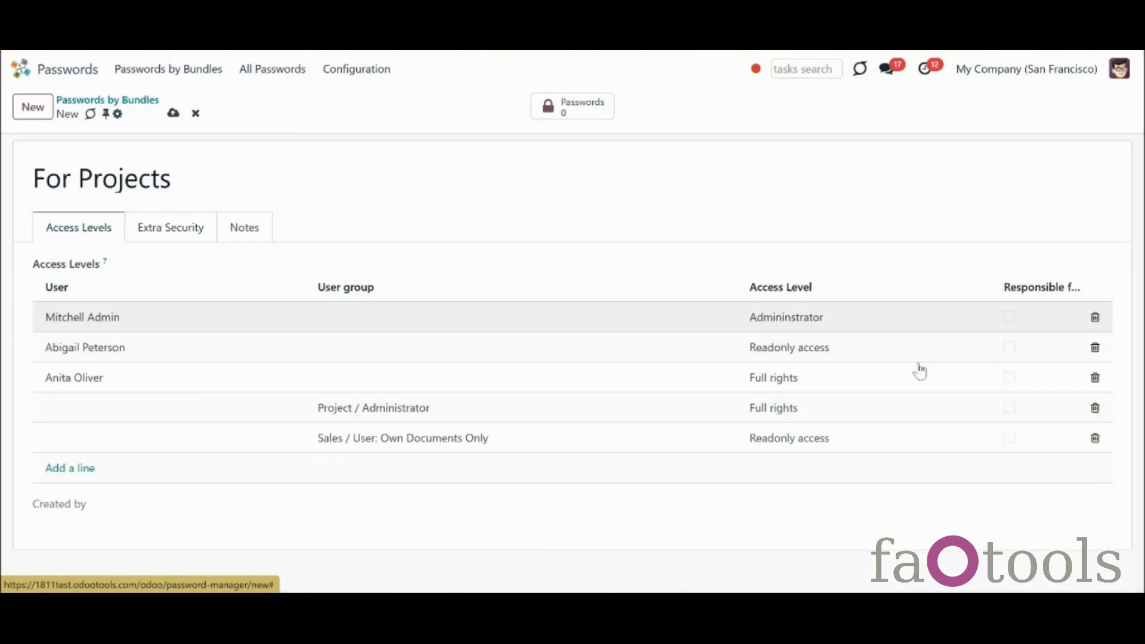
left_click(1011, 388)
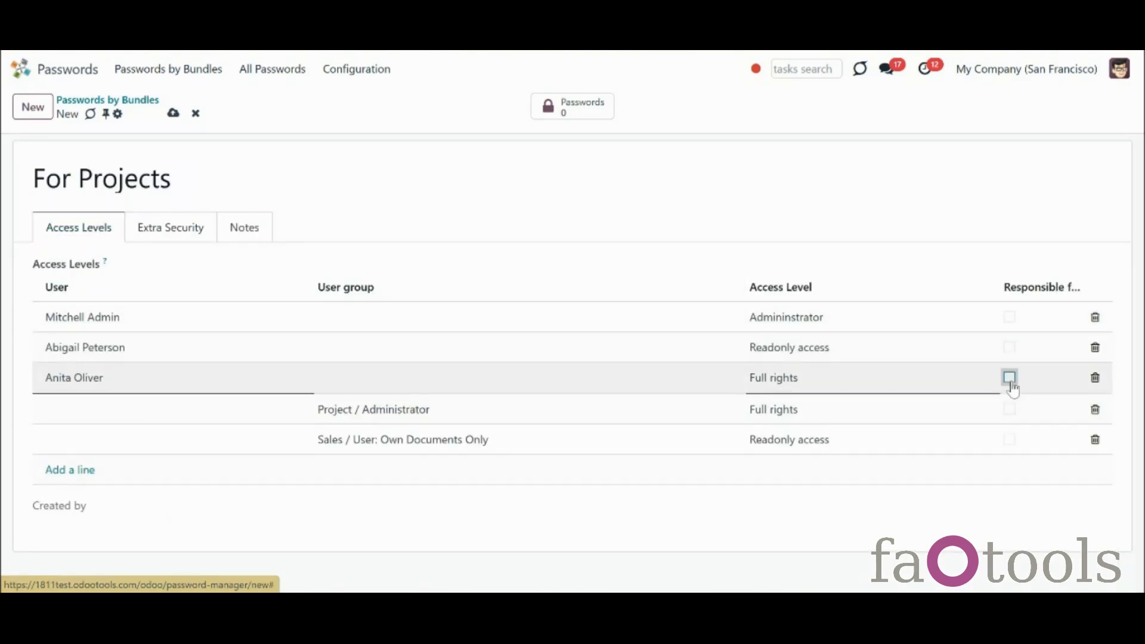
left_click(1010, 382)
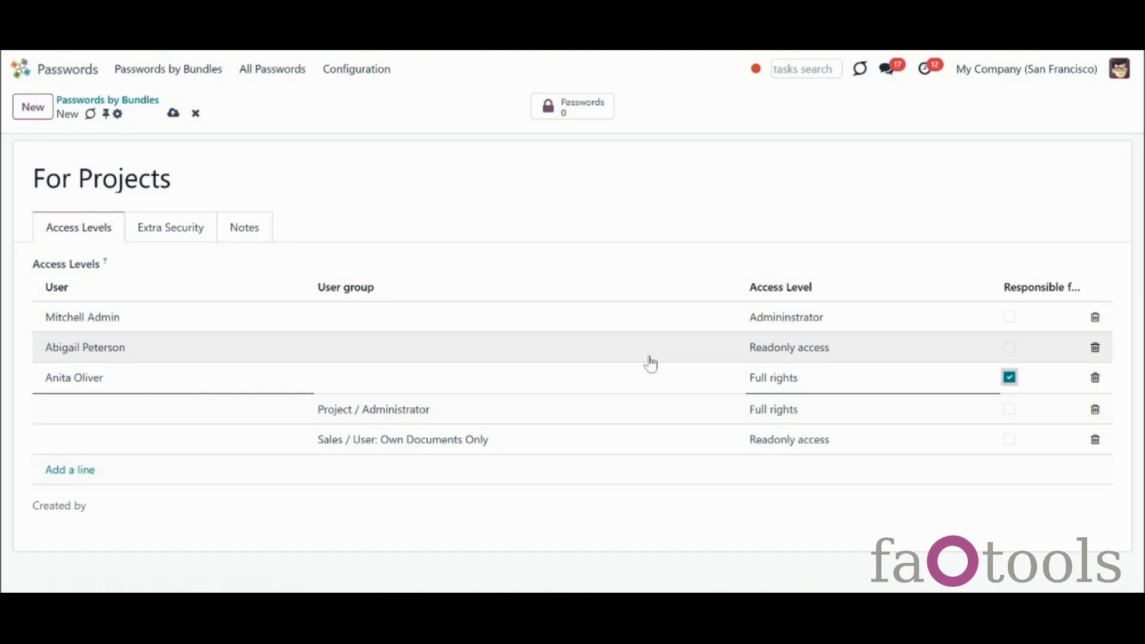
left_click(580, 267)
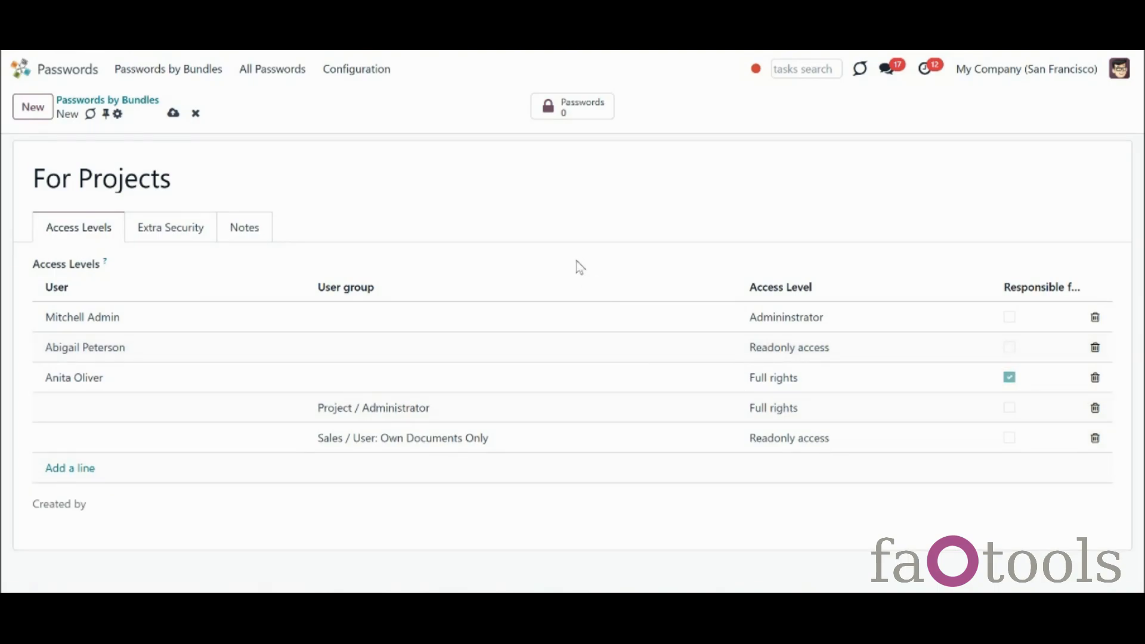
left_click(173, 113)
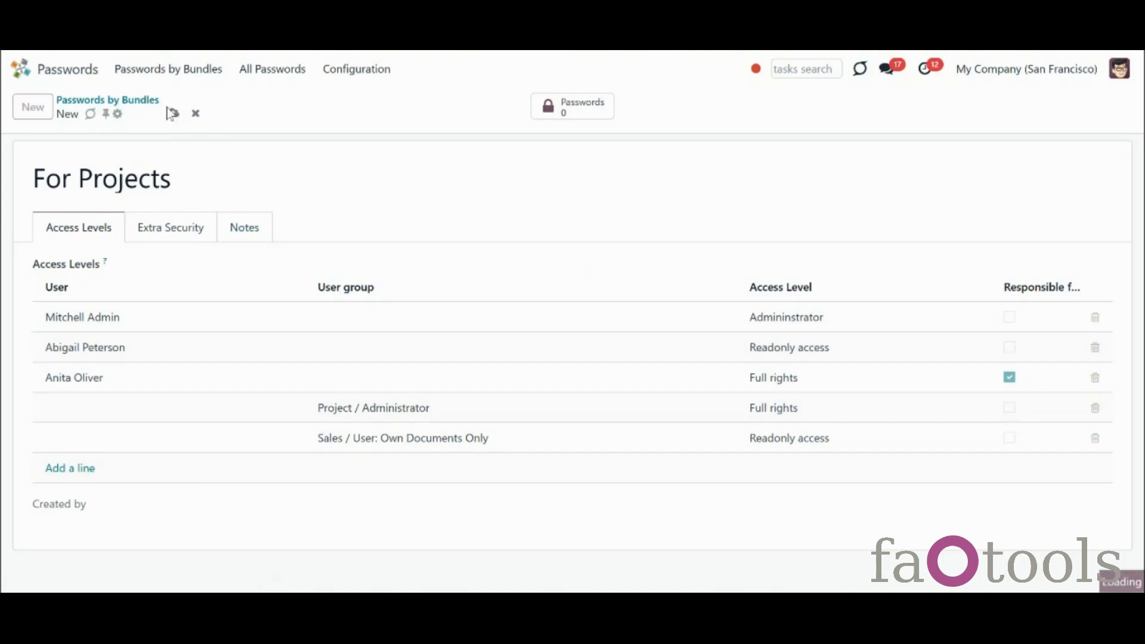
In IT Infrastructure, mark the Google Adsense password No Update Required and save it
left_click(156, 109)
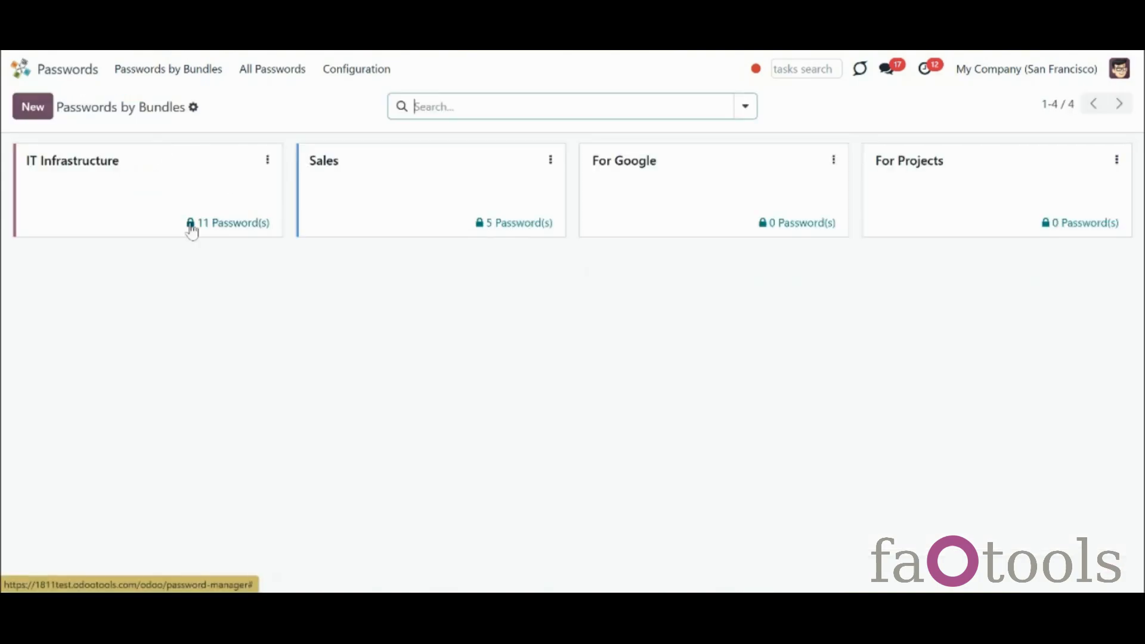
left_click(324, 181)
left_click(454, 181)
left_click(969, 185)
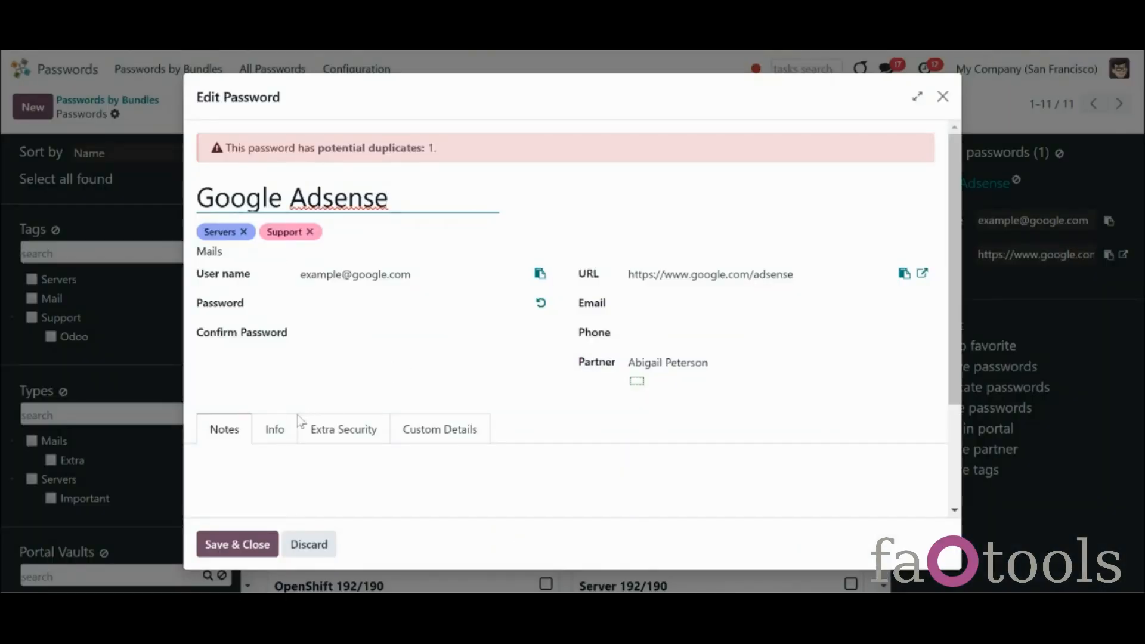
left_click(277, 428)
left_click(710, 465)
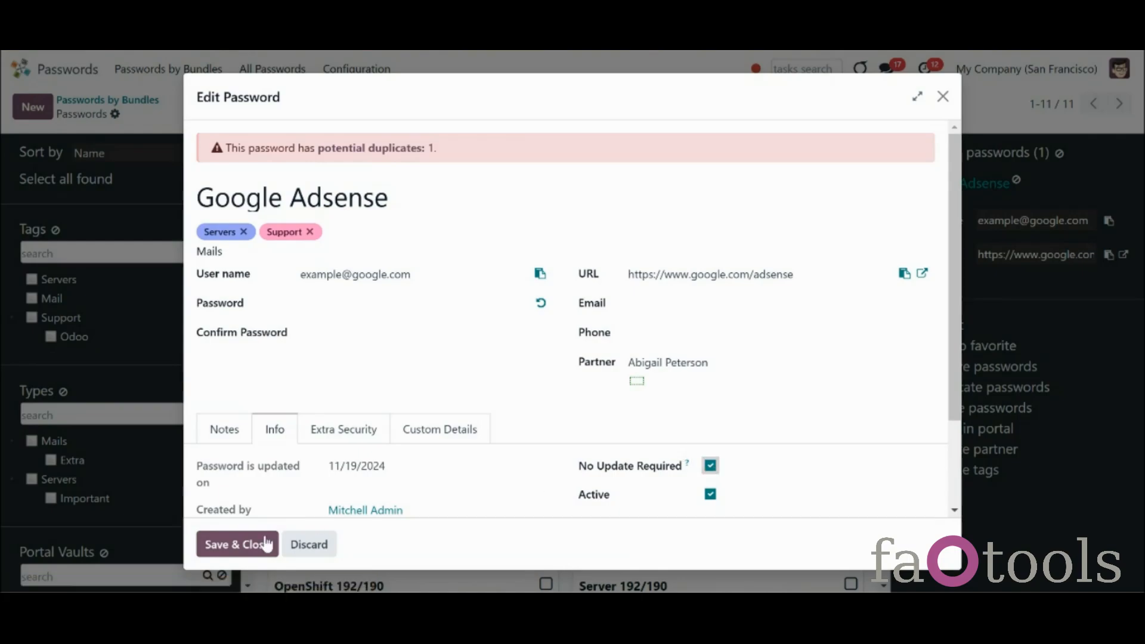
left_click(236, 545)
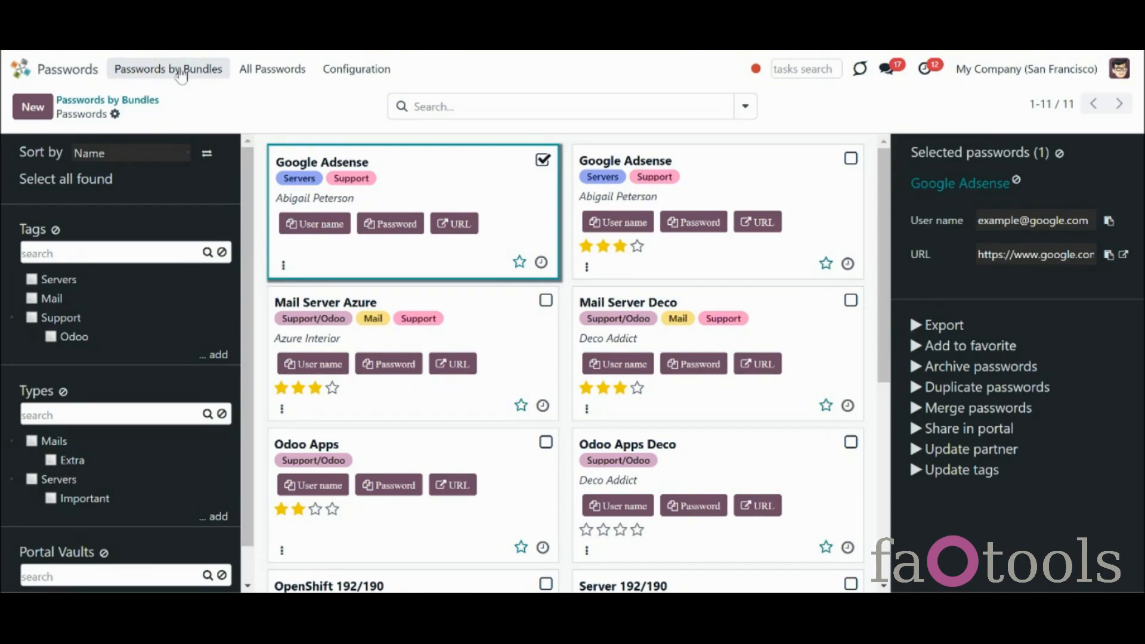
left_click(200, 72)
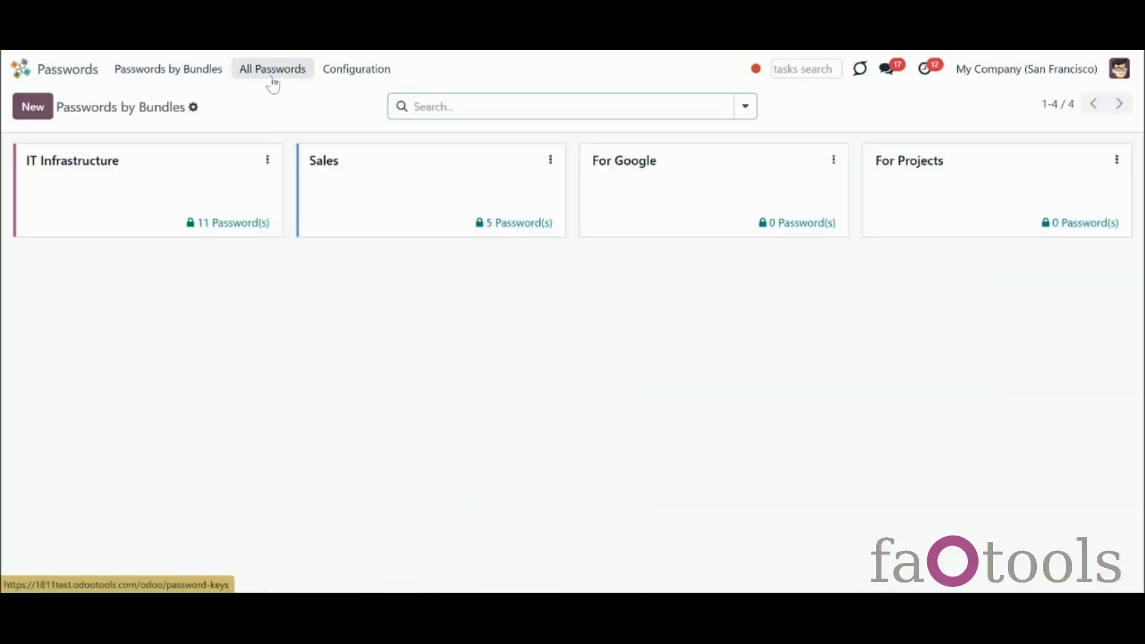
Show All Passwords, entering bundle passwords to unlock Sales, For Google and For Projects
left_click(291, 76)
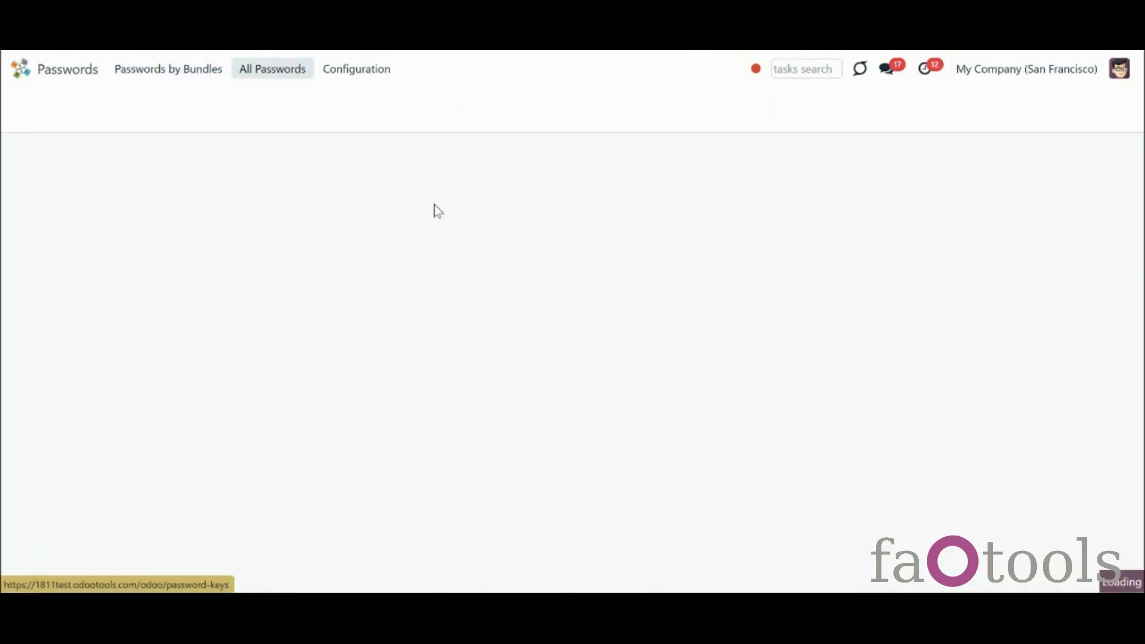
type("•••••")
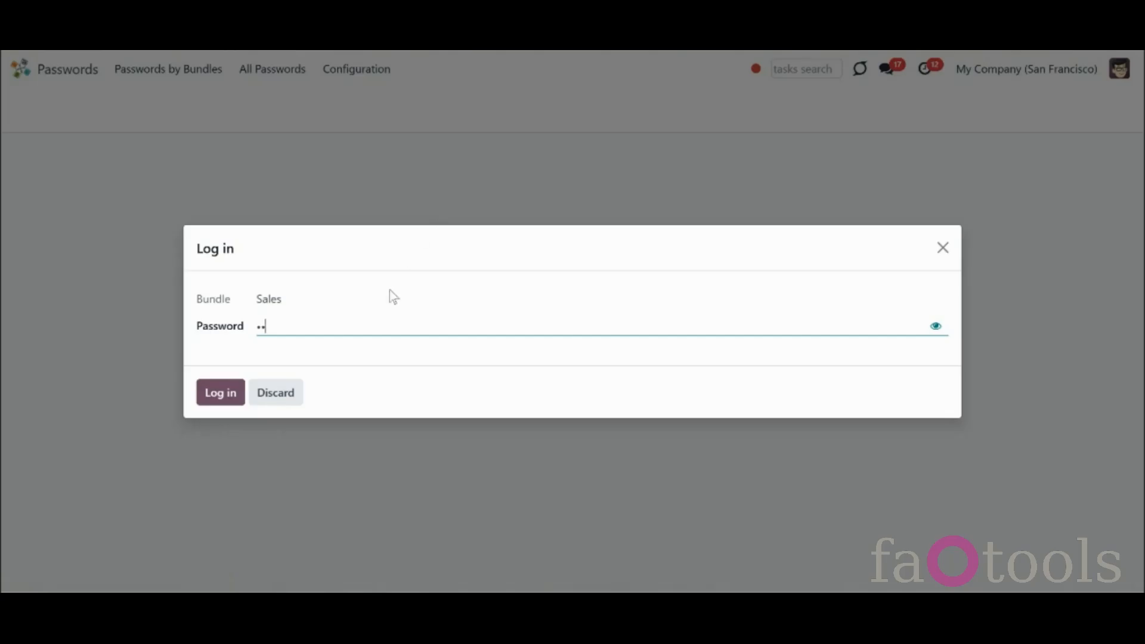
left_click(219, 394)
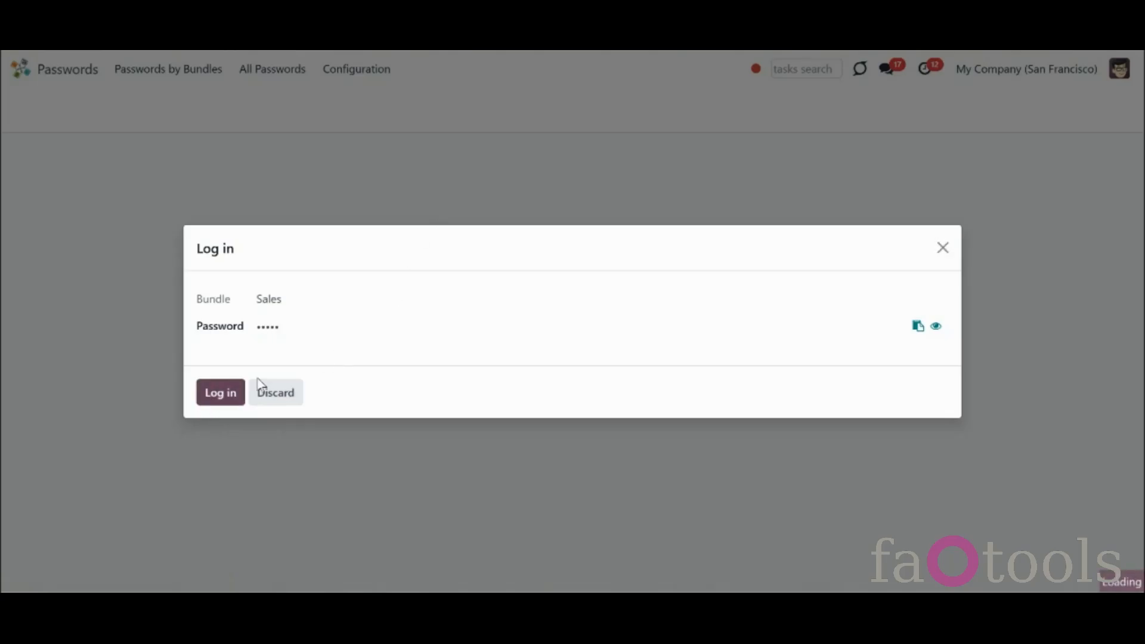
type("•••••")
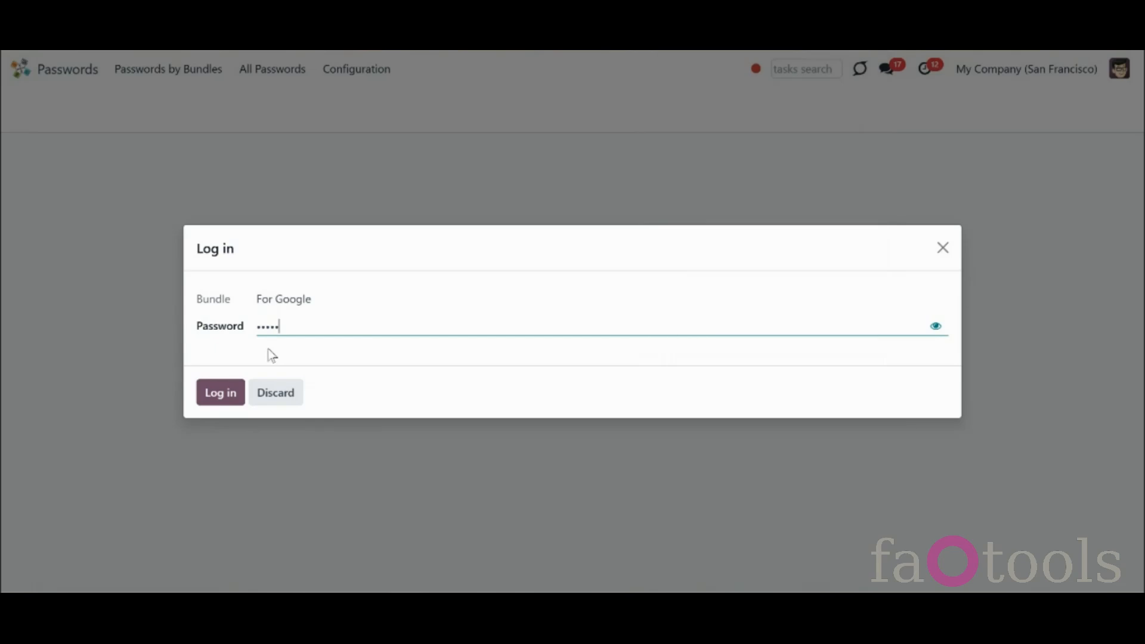
left_click(224, 401)
left_click(204, 391)
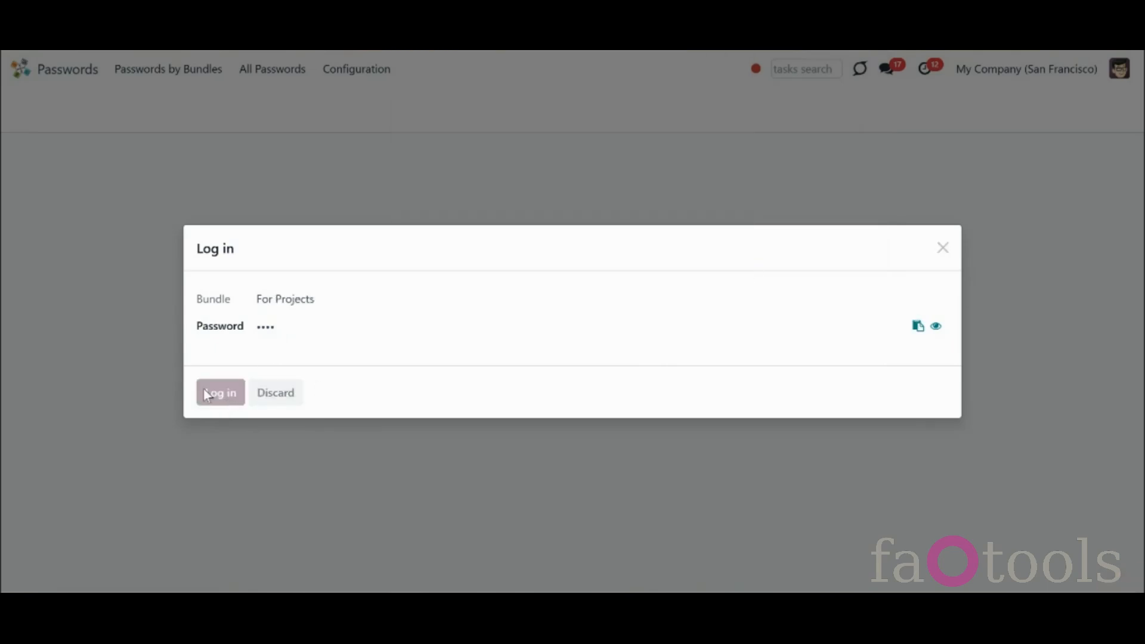
left_click(836, 278)
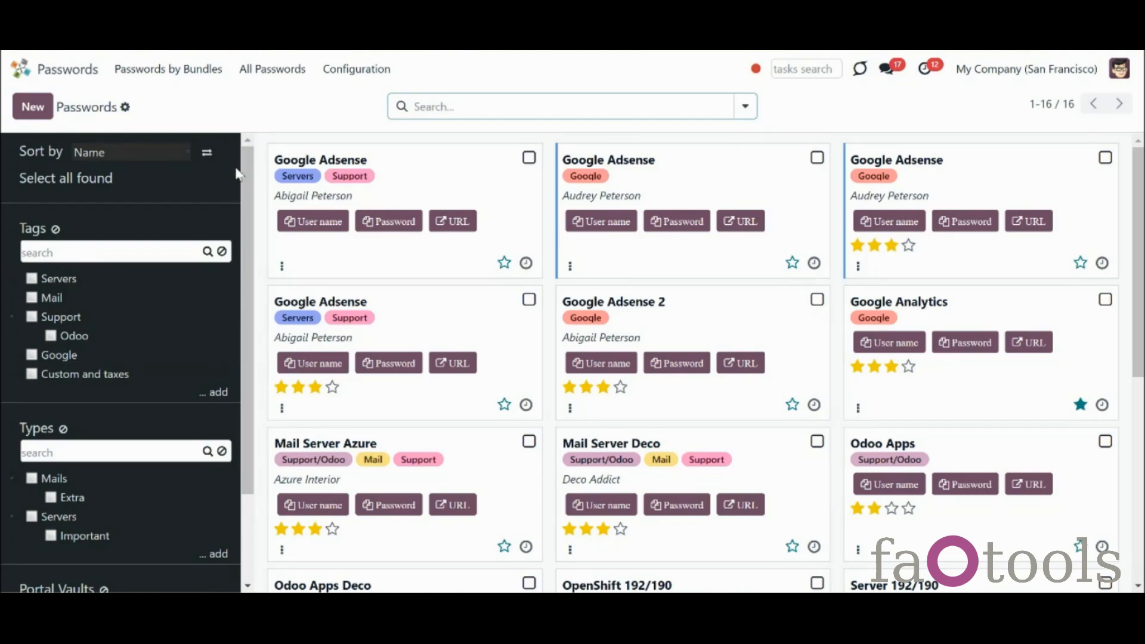
left_click(200, 77)
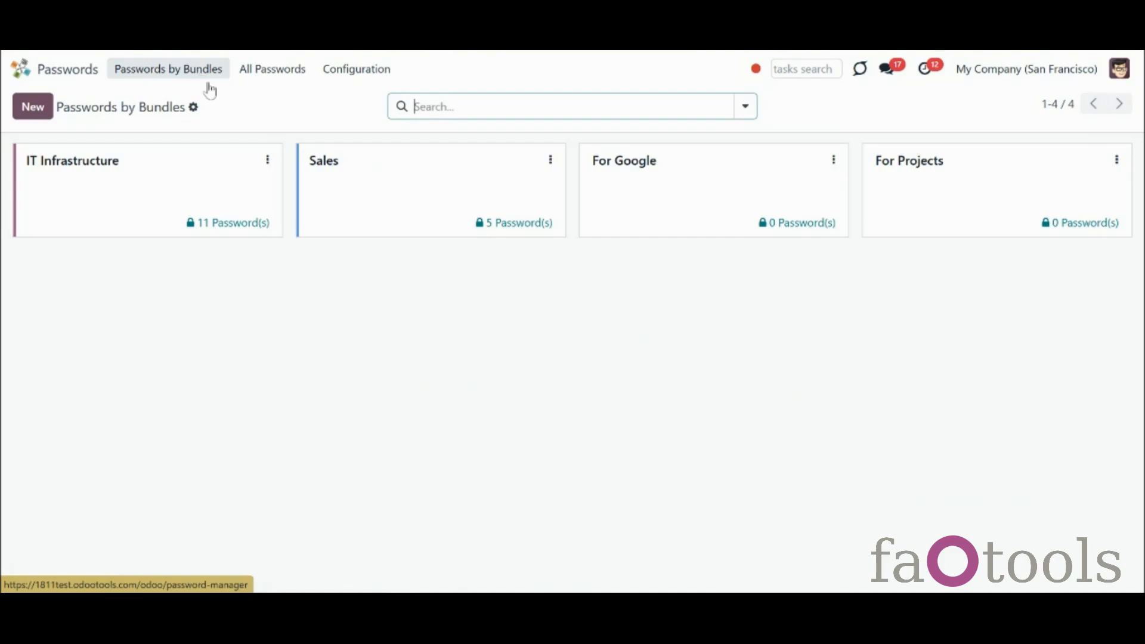
Use each card's menu to colour For Google yellow and For Projects green
left_click(834, 161)
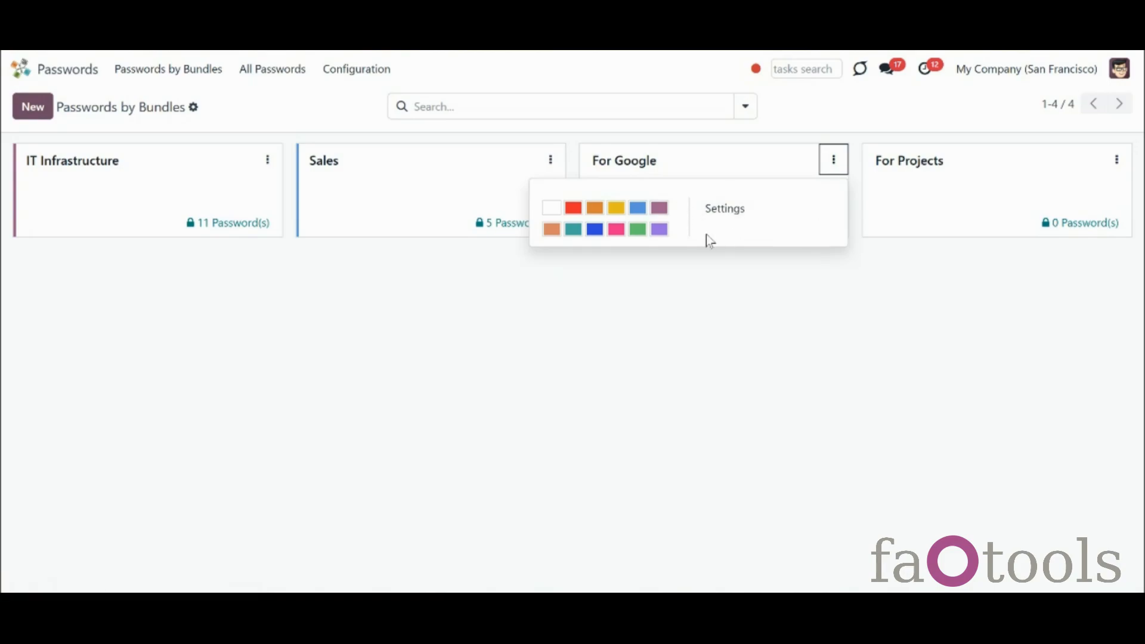
left_click(617, 210)
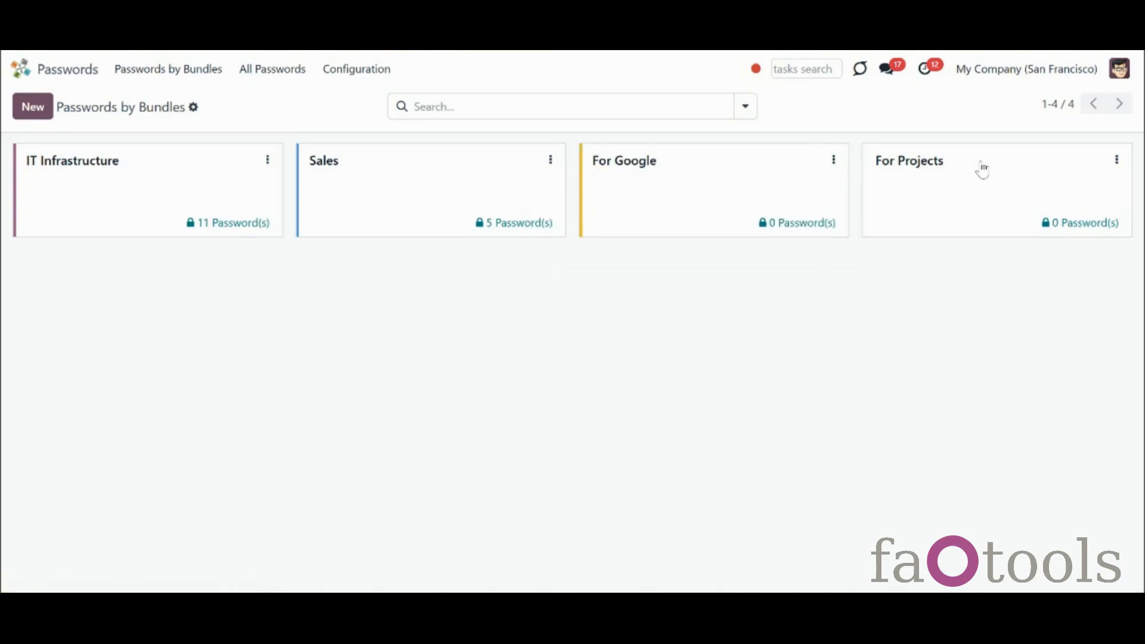
left_click(1116, 160)
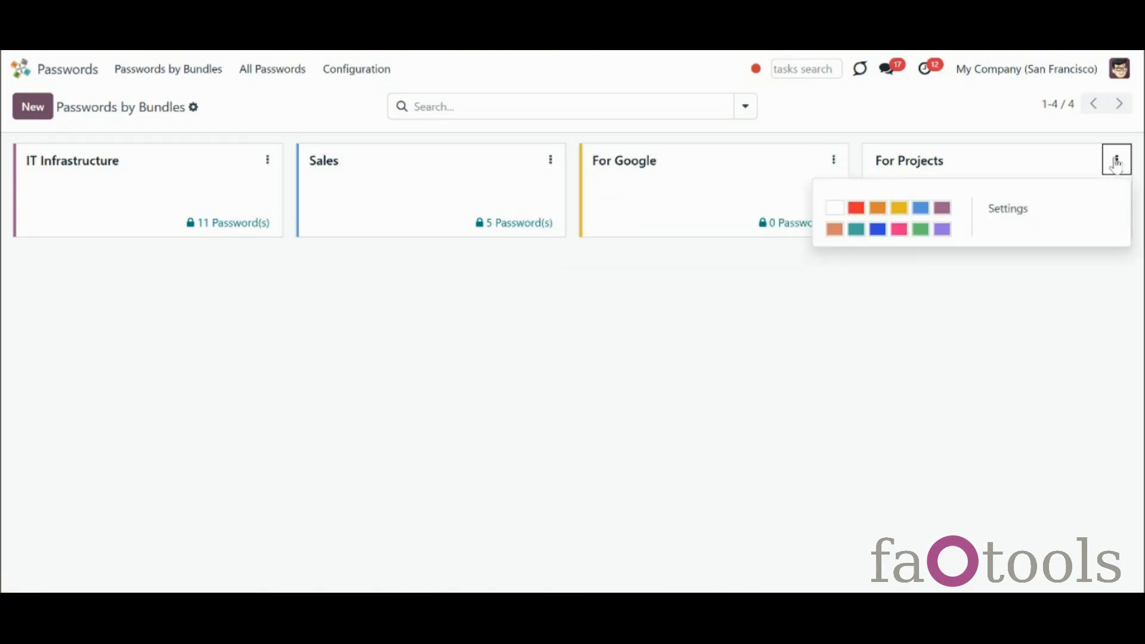
left_click(920, 229)
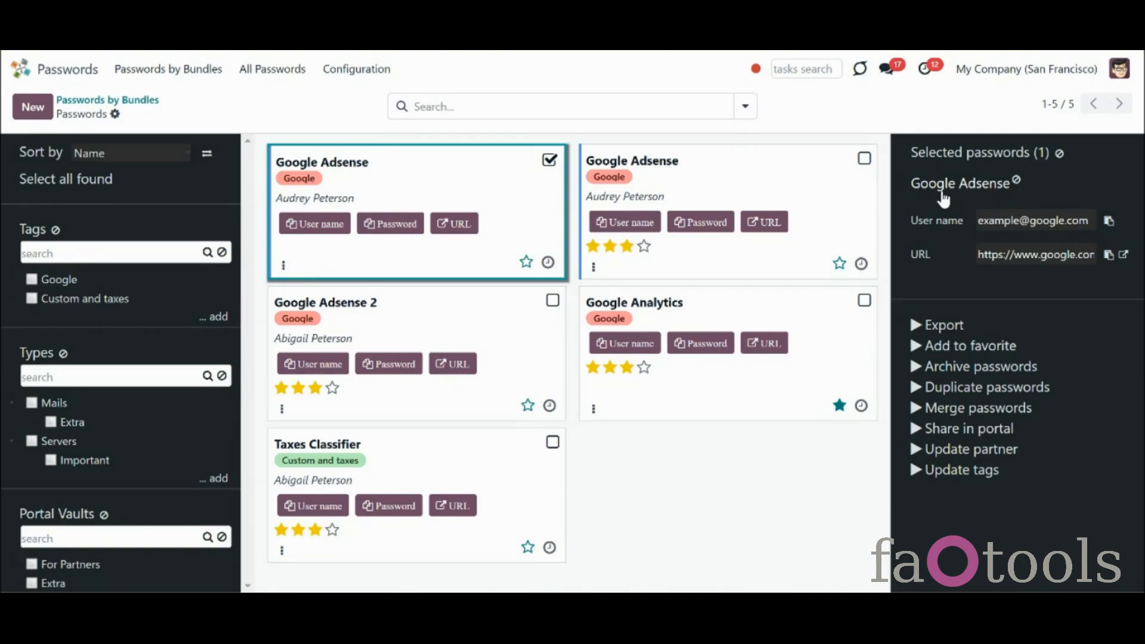
Inspect the duplicate-flagged Google Adsense password without changes, then open the IT Infrastructure bundle
left_click(941, 190)
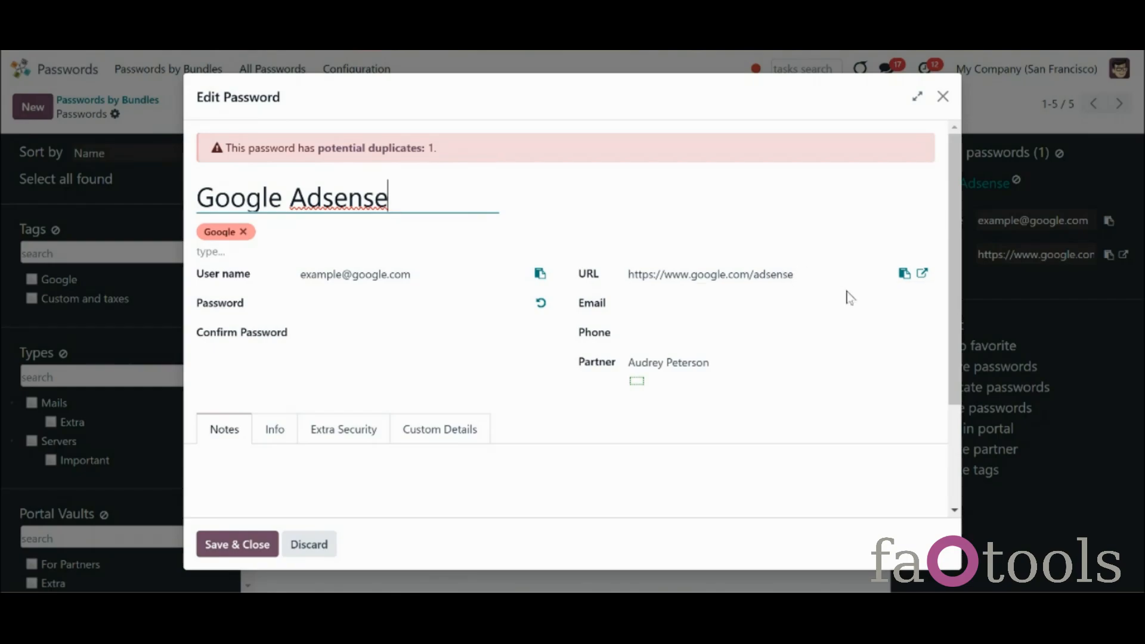
left_click_drag(961, 301, 971, 335)
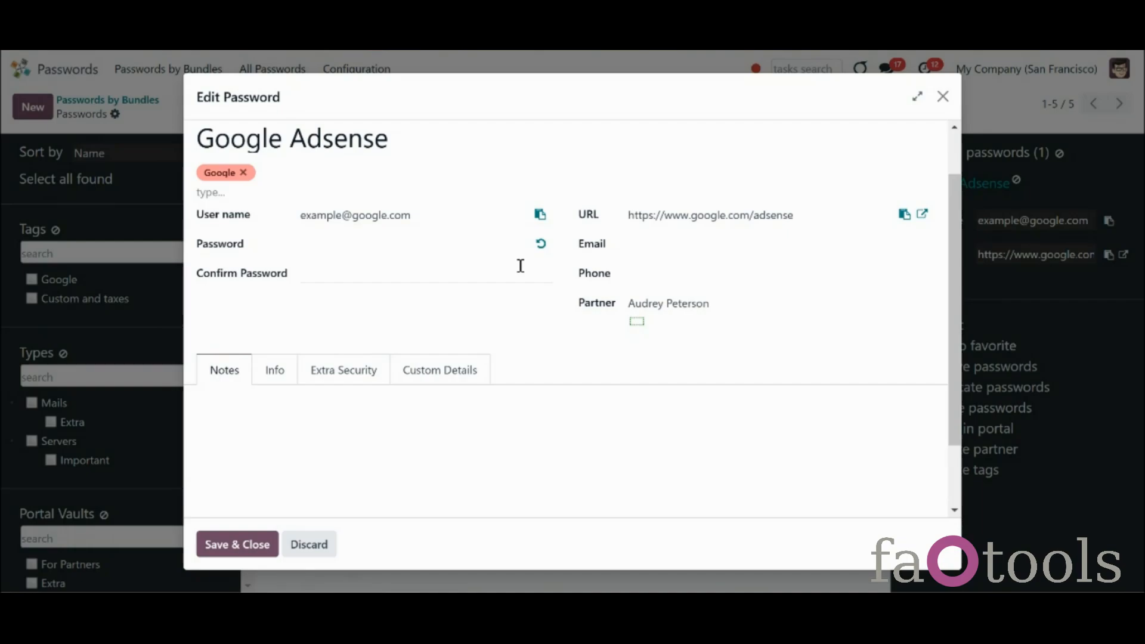
left_click(942, 96)
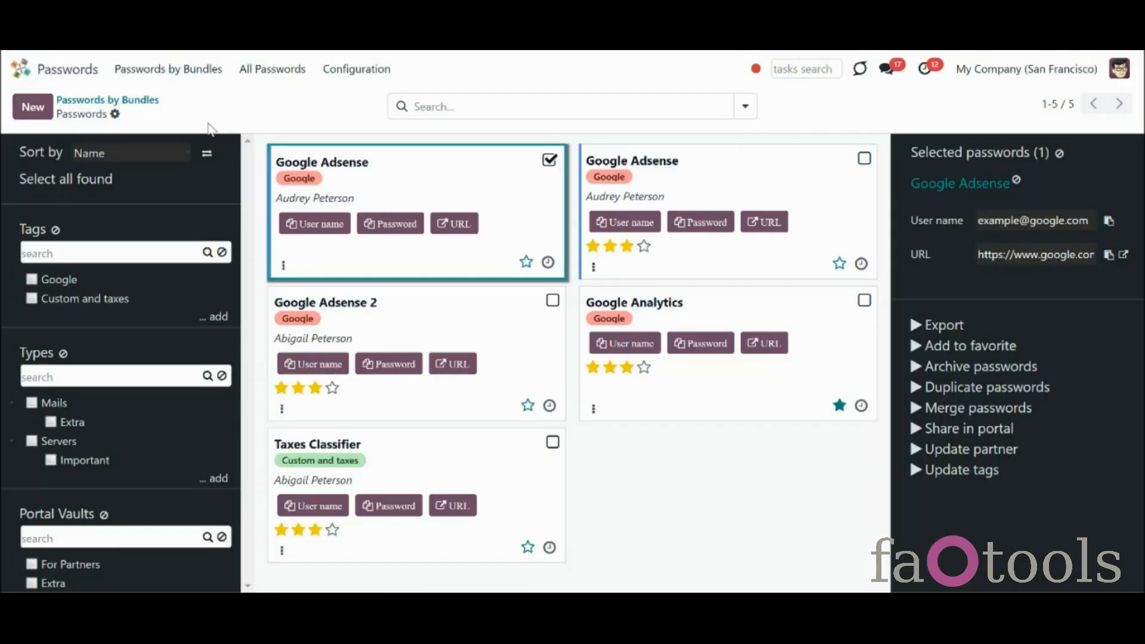
left_click(134, 73)
left_click(173, 177)
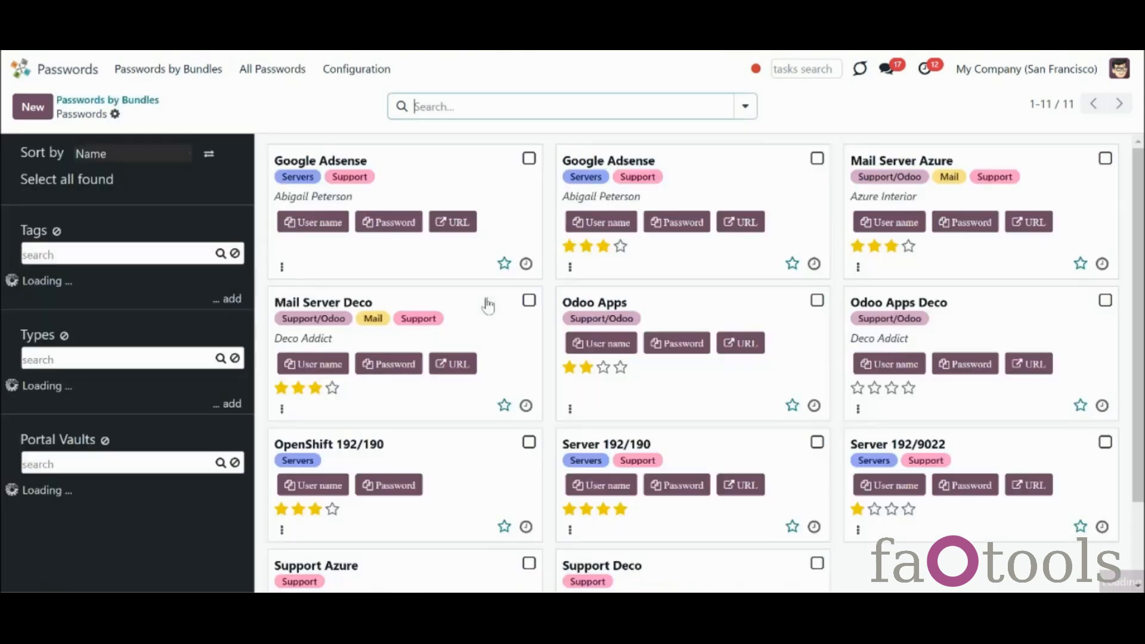
Start a new password entry with the reference Gmail
left_click(22, 118)
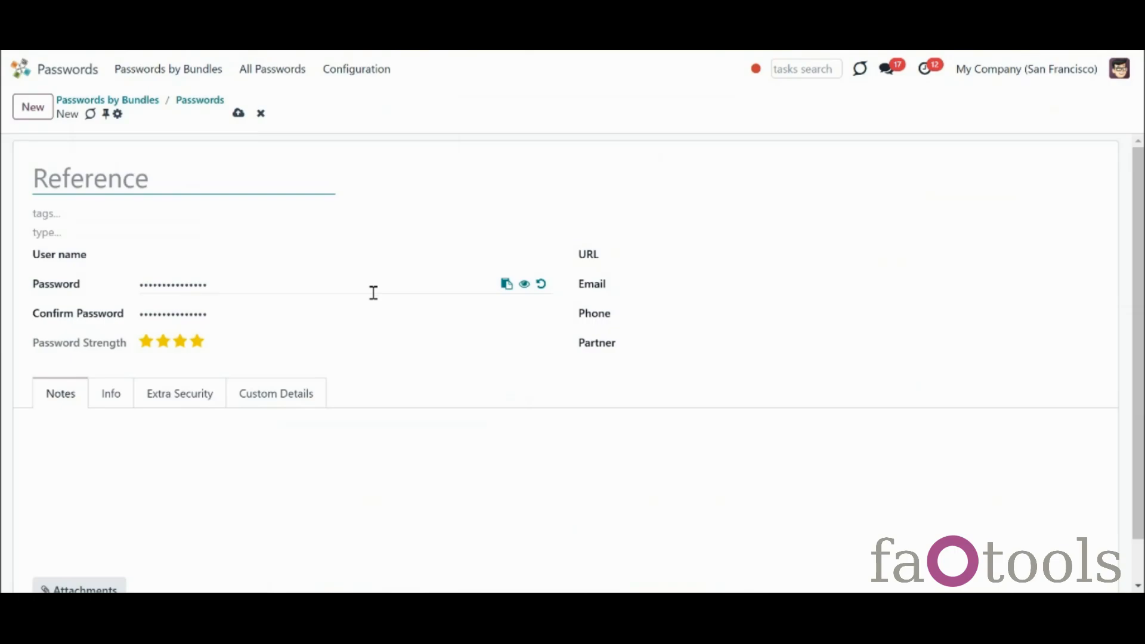
type("Gmali")
key("BackSpace")
key("BackSpace")
type("il")
Tag it Servers and Support/Odoo, set its type to Extra, and fill in the user name
left_click(89, 214)
left_click(92, 238)
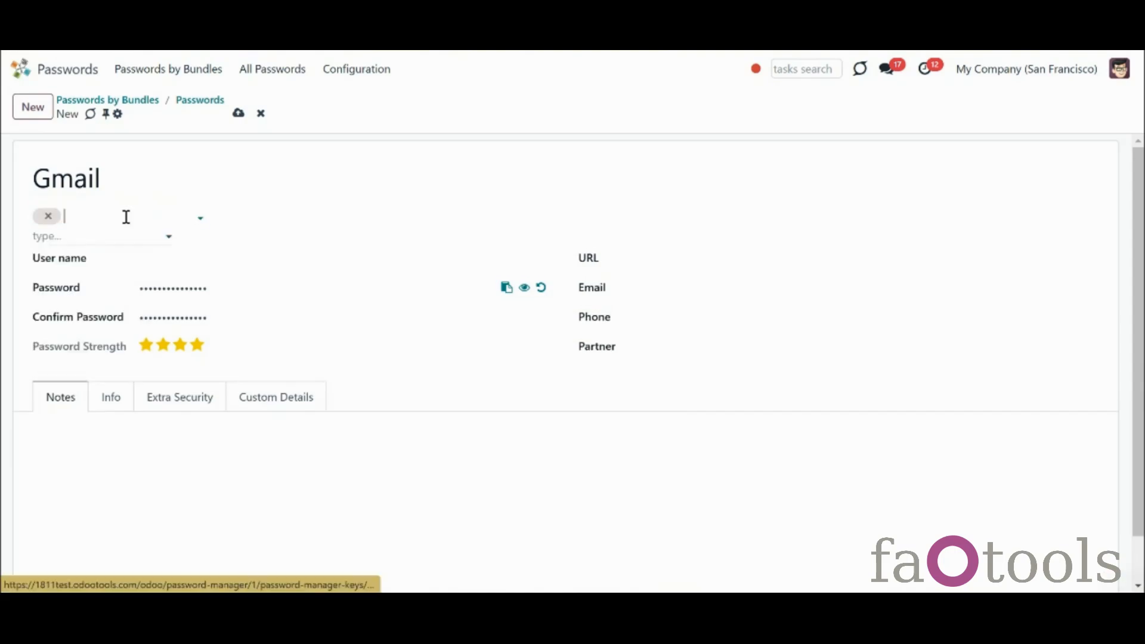
left_click(145, 213)
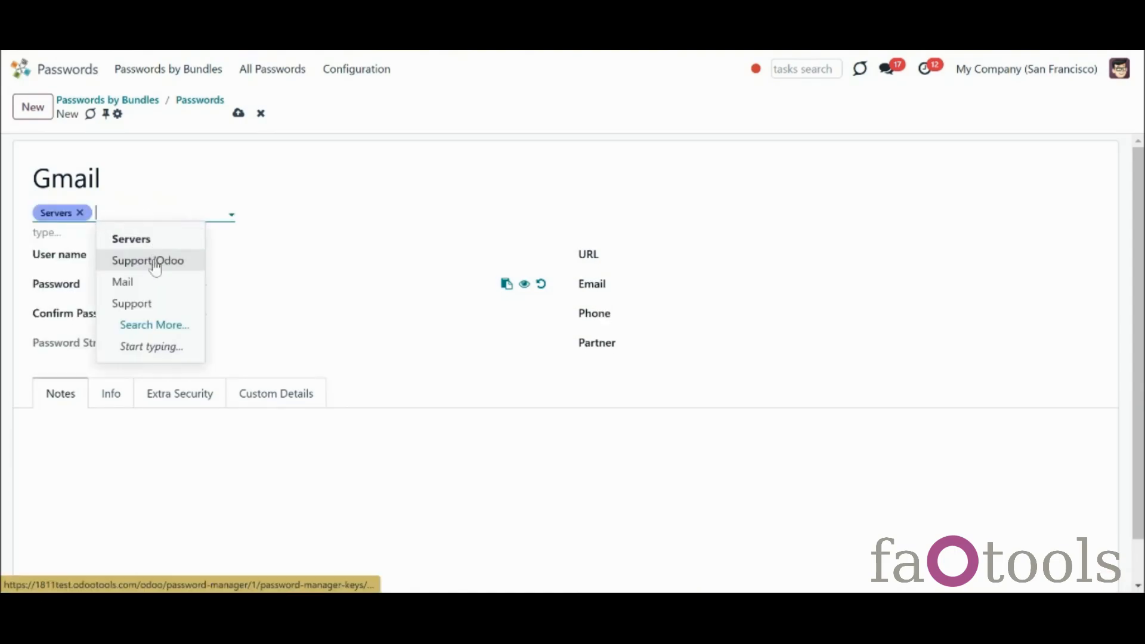
left_click(154, 260)
left_click(84, 238)
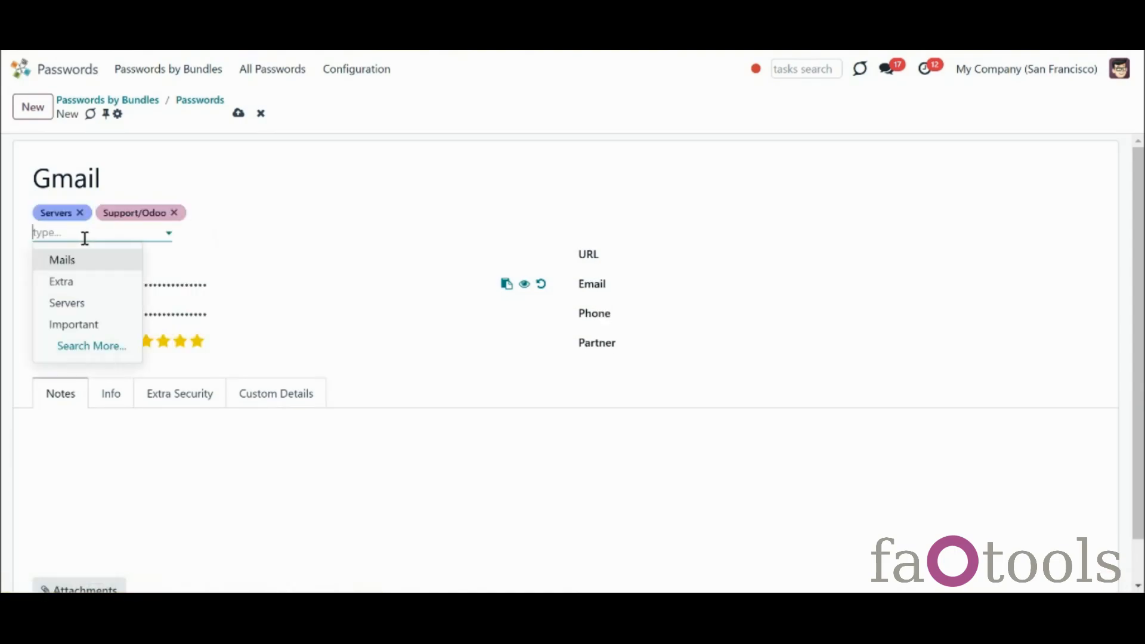
left_click(98, 283)
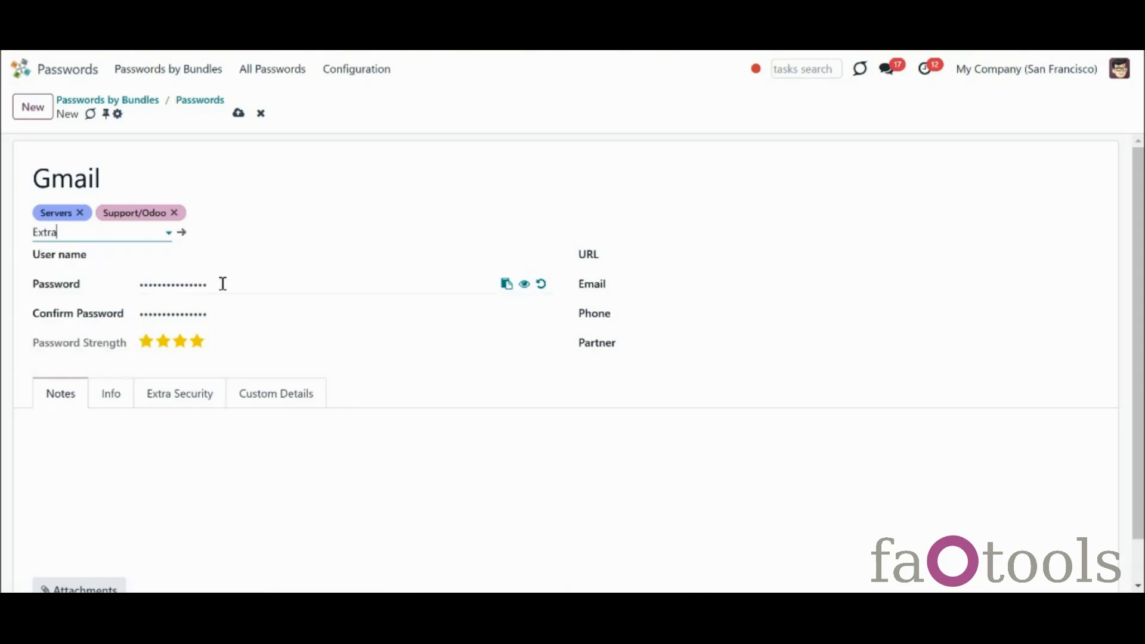
left_click(245, 258)
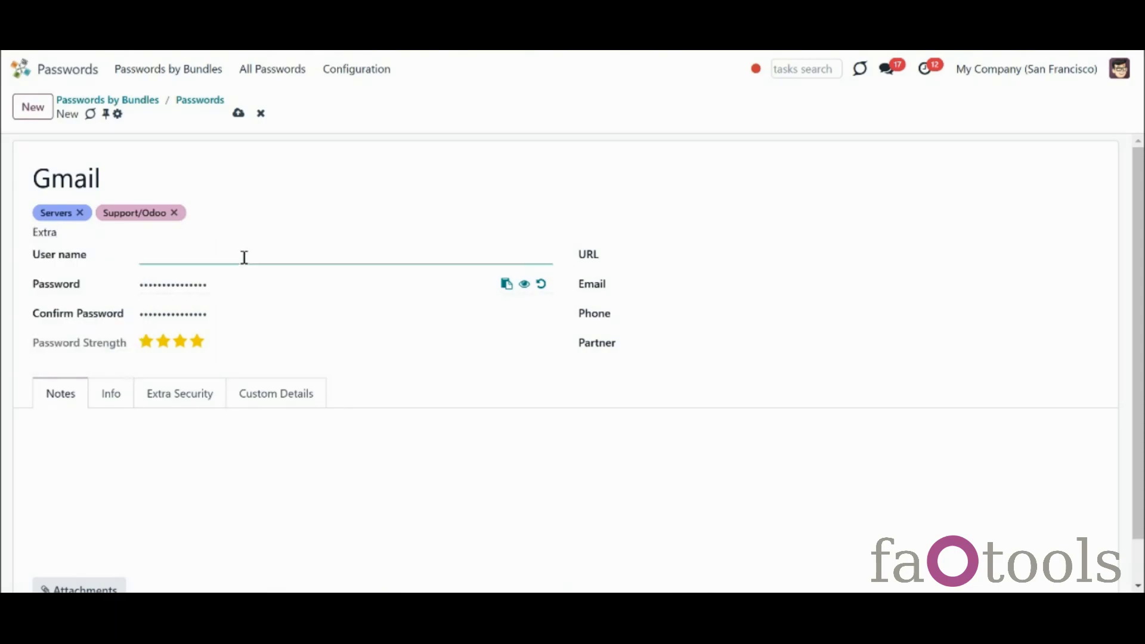
type("faotools")
Regenerate the Gmail password at length 10 using letters and digits without look-alike characters
left_click(541, 285)
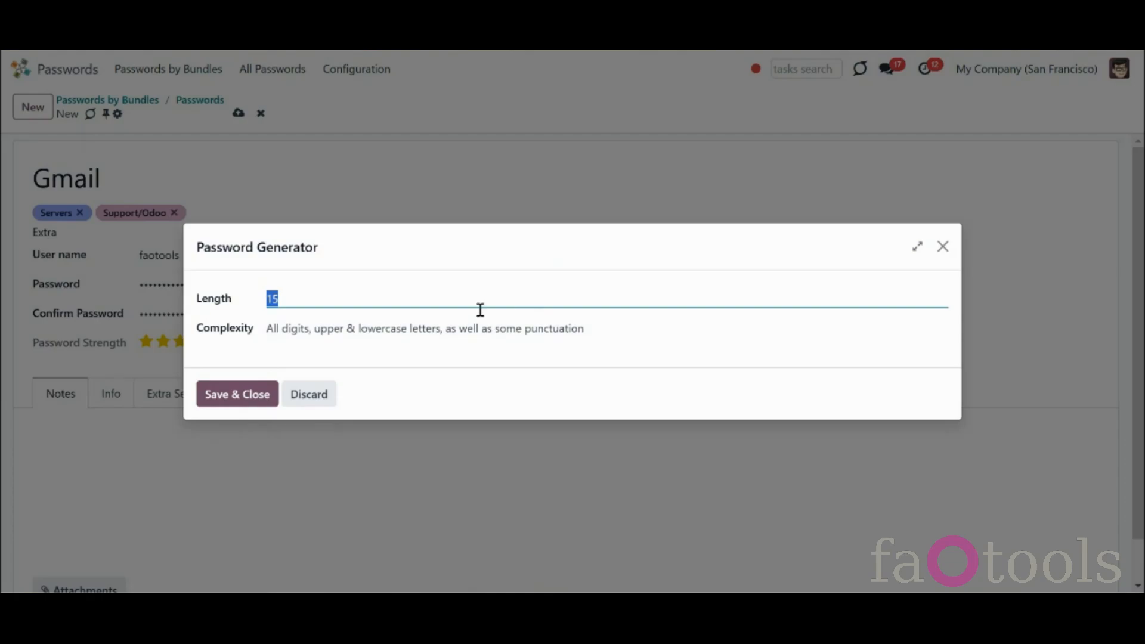
type("10")
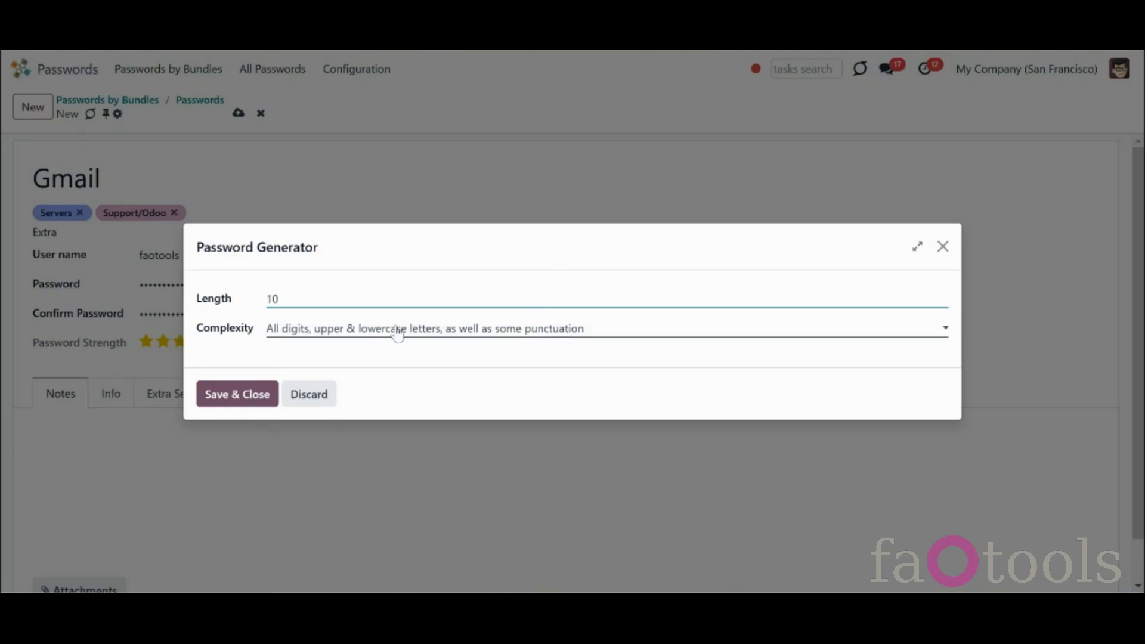
left_click(397, 335)
left_click(373, 369)
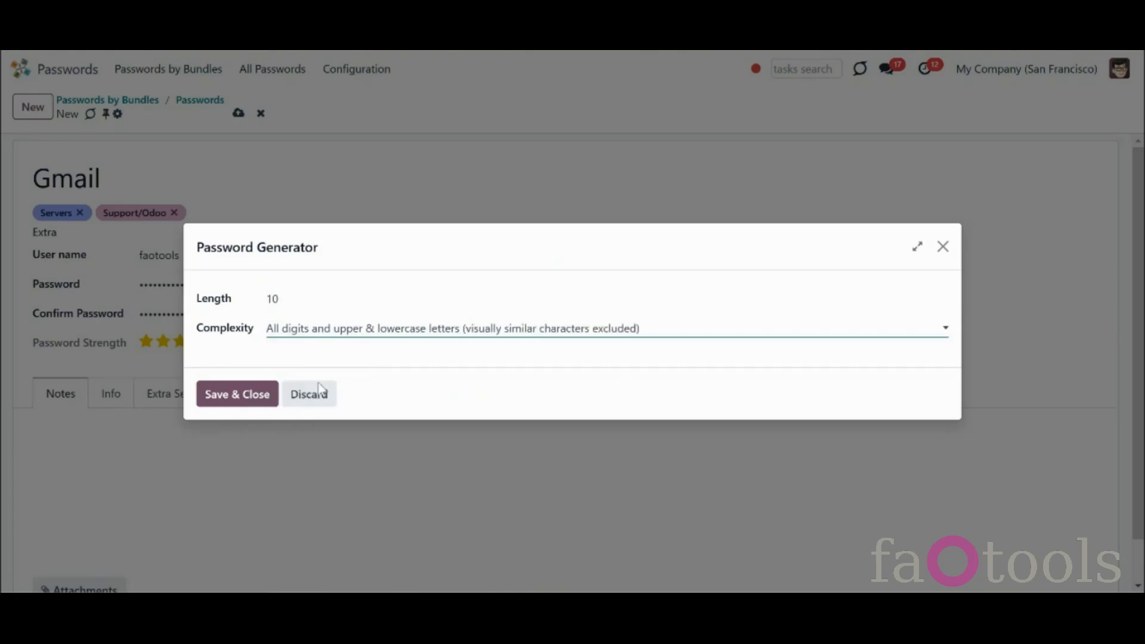
left_click(248, 397)
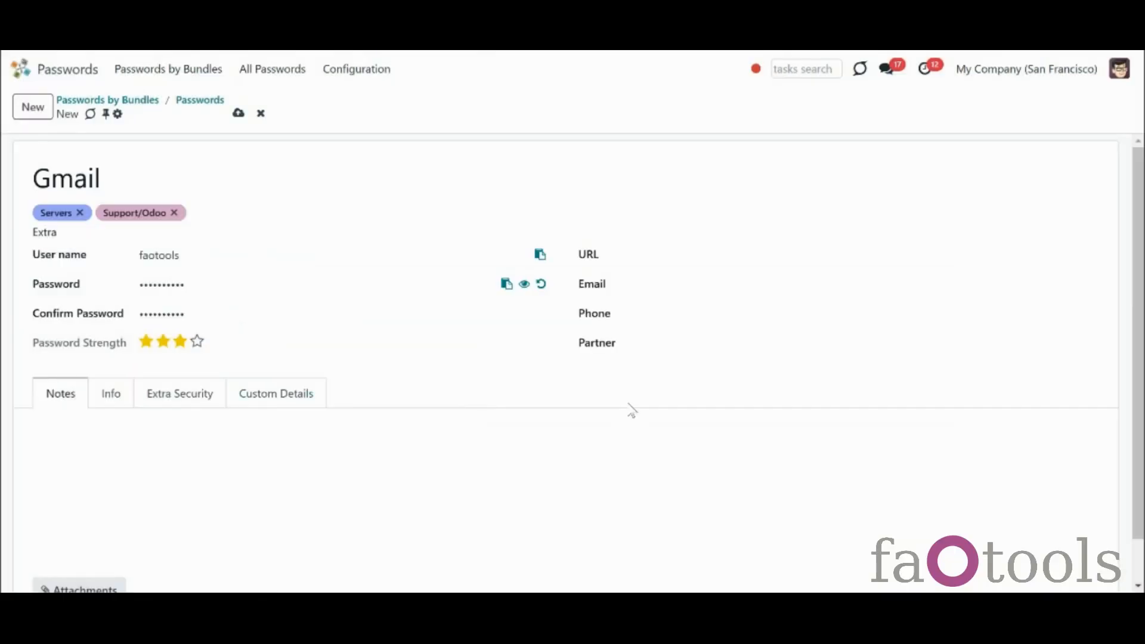
left_click(525, 287)
left_click(525, 288)
Enter URL gmail.com, fill in the e-mail and phone number, and choose the partner contact
left_click(688, 251)
type("gmail.com")
left_click(687, 288)
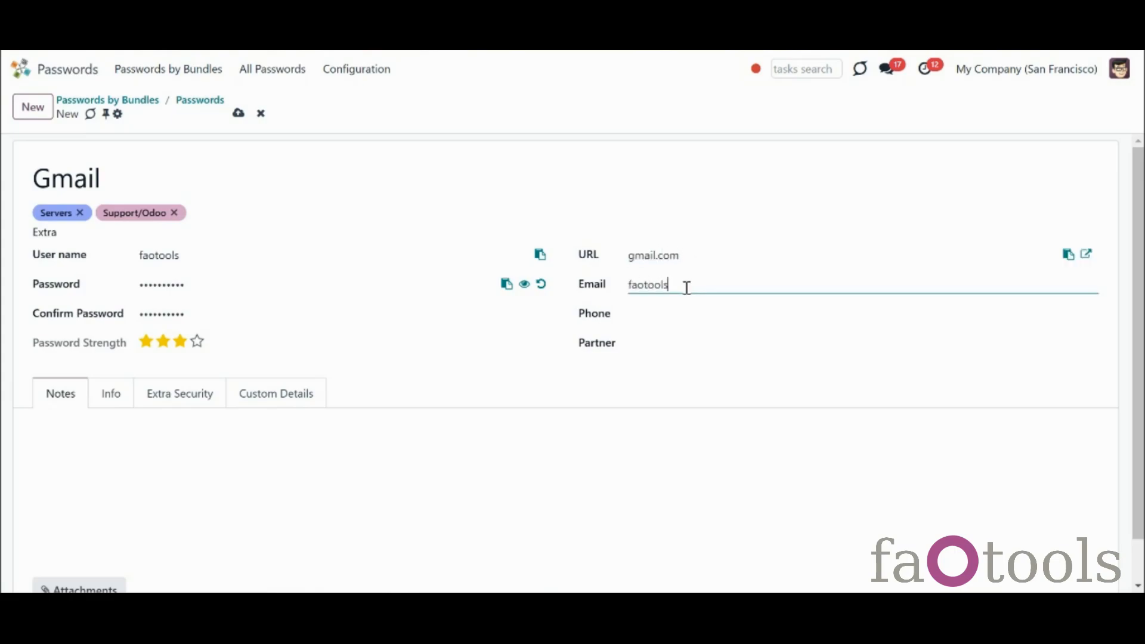
left_click(695, 320)
left_click(675, 338)
left_click(682, 375)
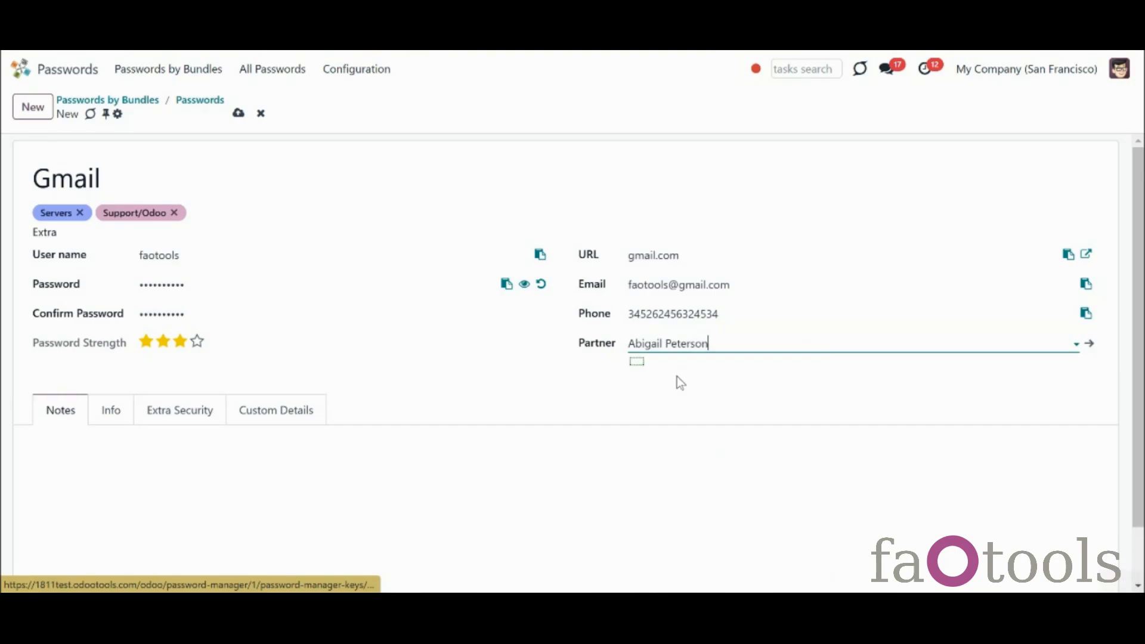
Under Extra Security, grant access to the Sales / Administrator and Project / Administrator groups
left_click(155, 411)
left_click(165, 455)
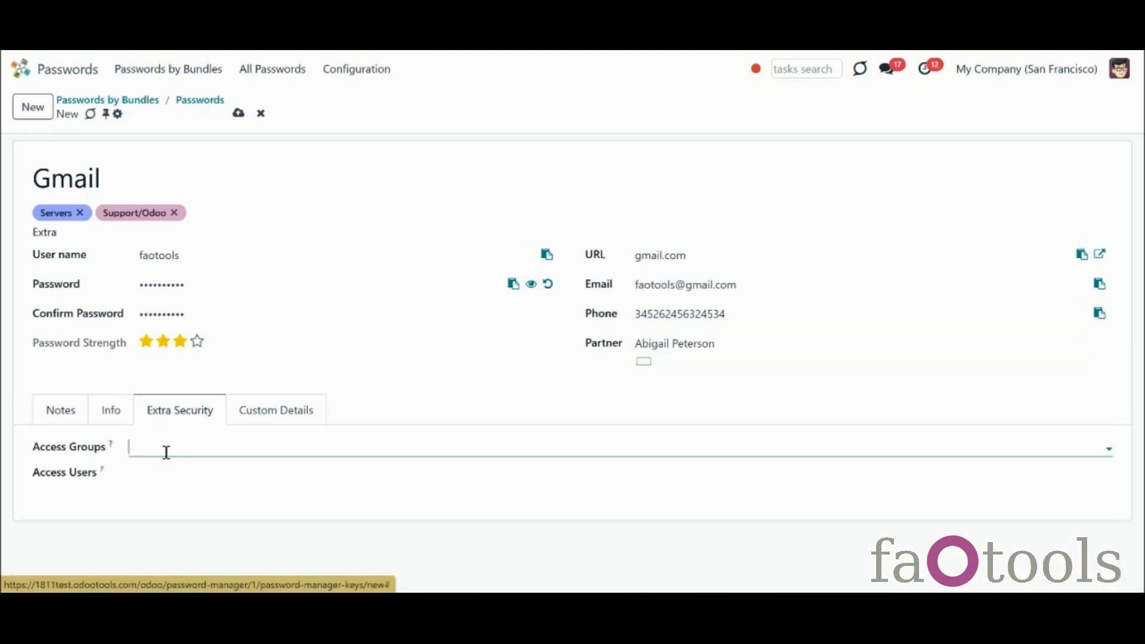
type("sa")
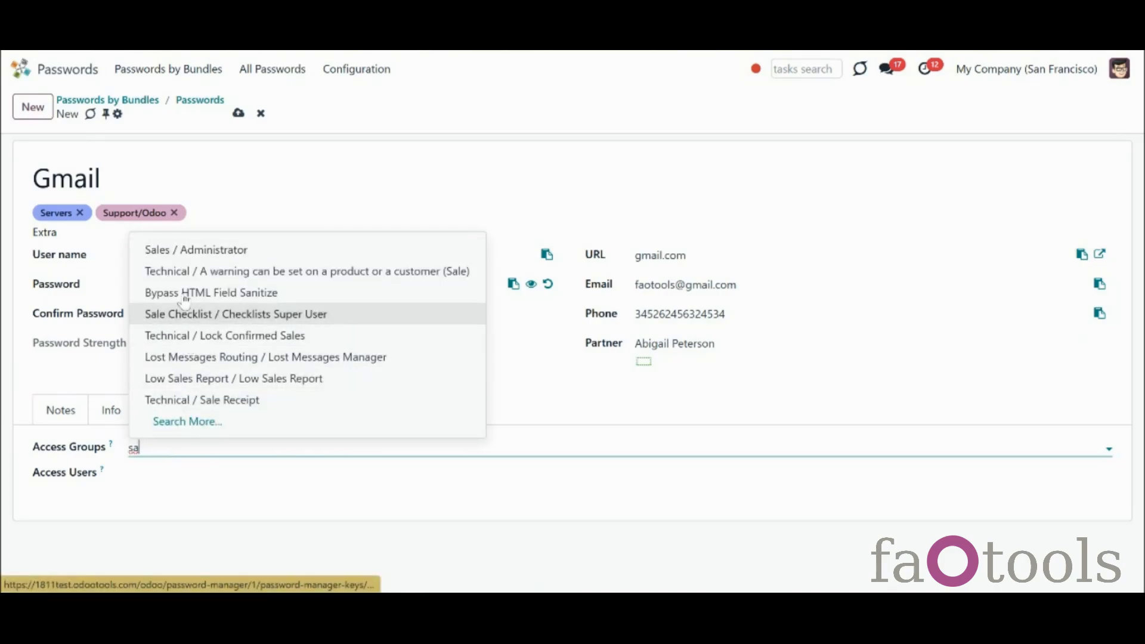
left_click(186, 250)
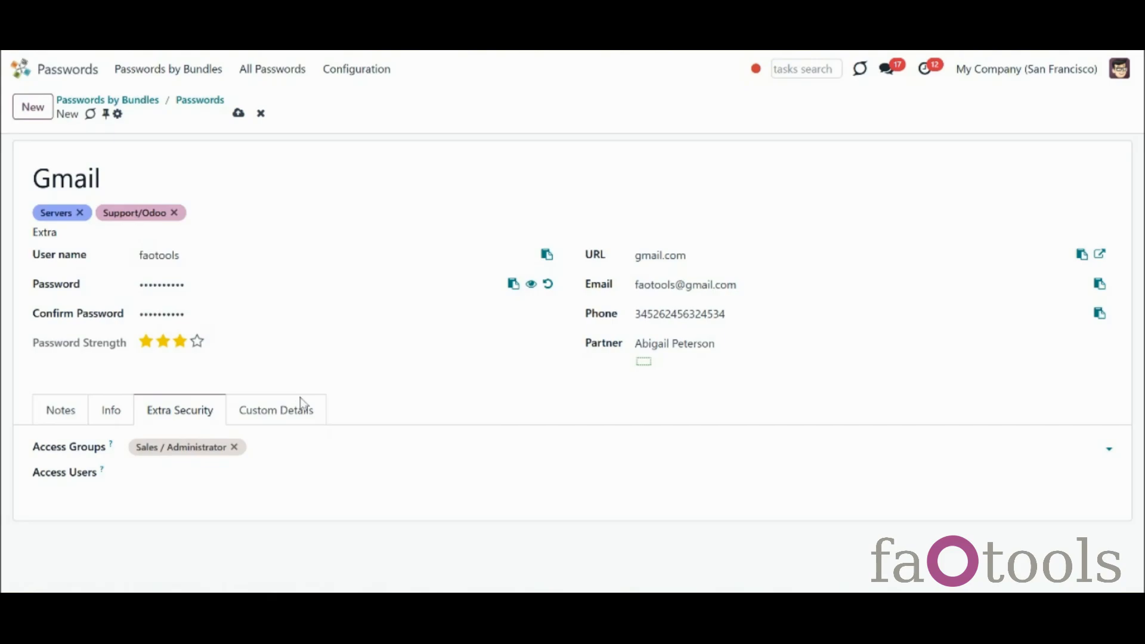
left_click(314, 443)
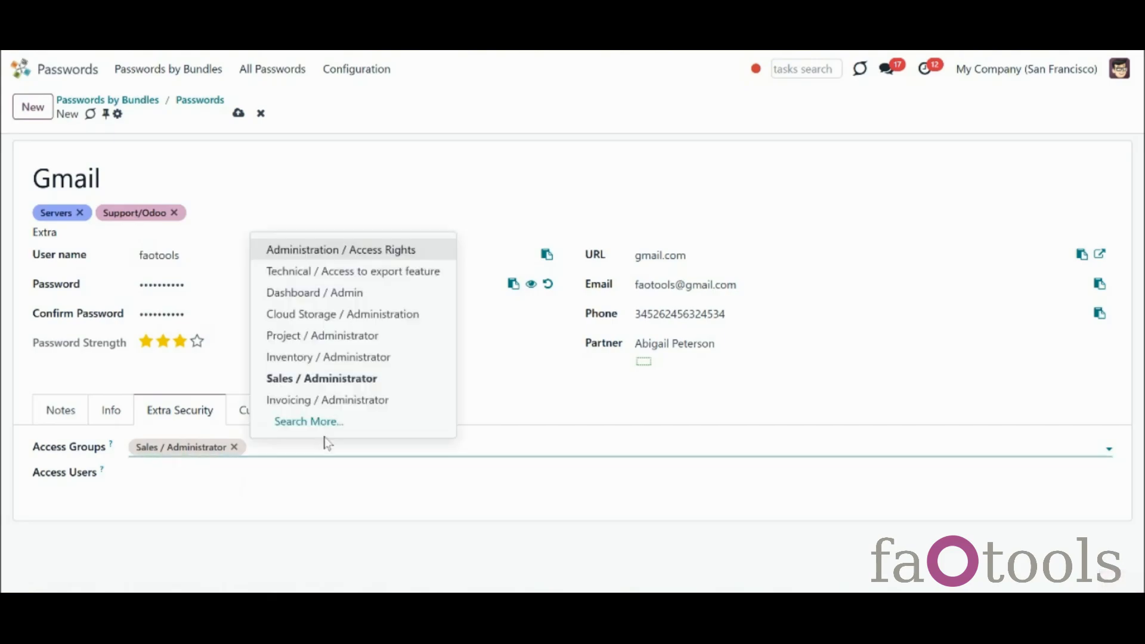
left_click(331, 336)
Add two users to the Gmail password's access users
left_click(238, 473)
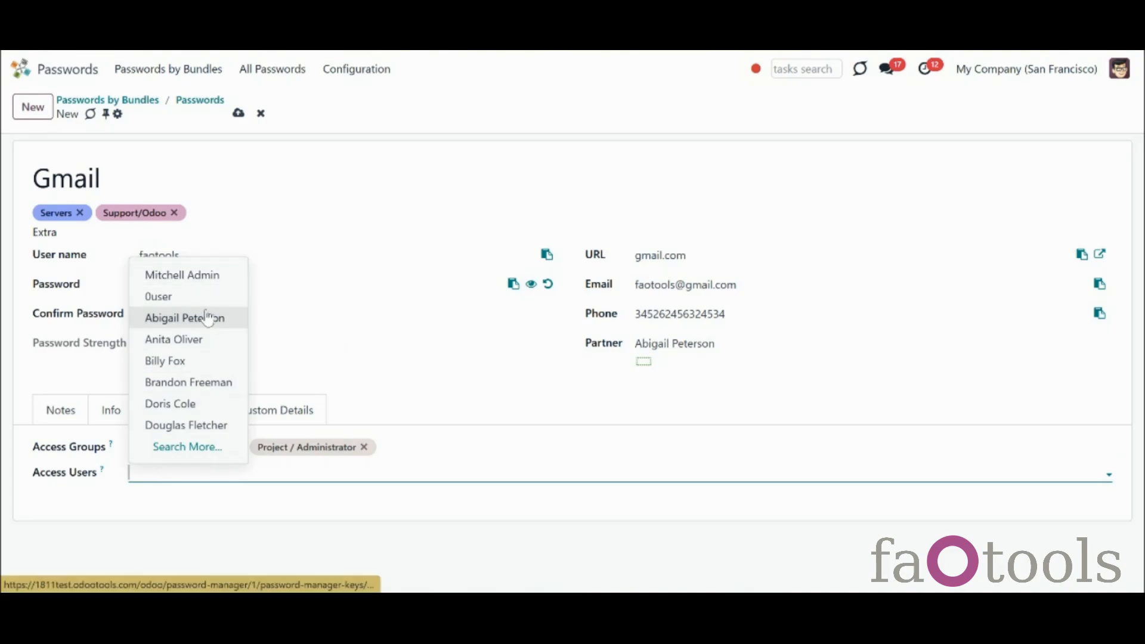
left_click(206, 318)
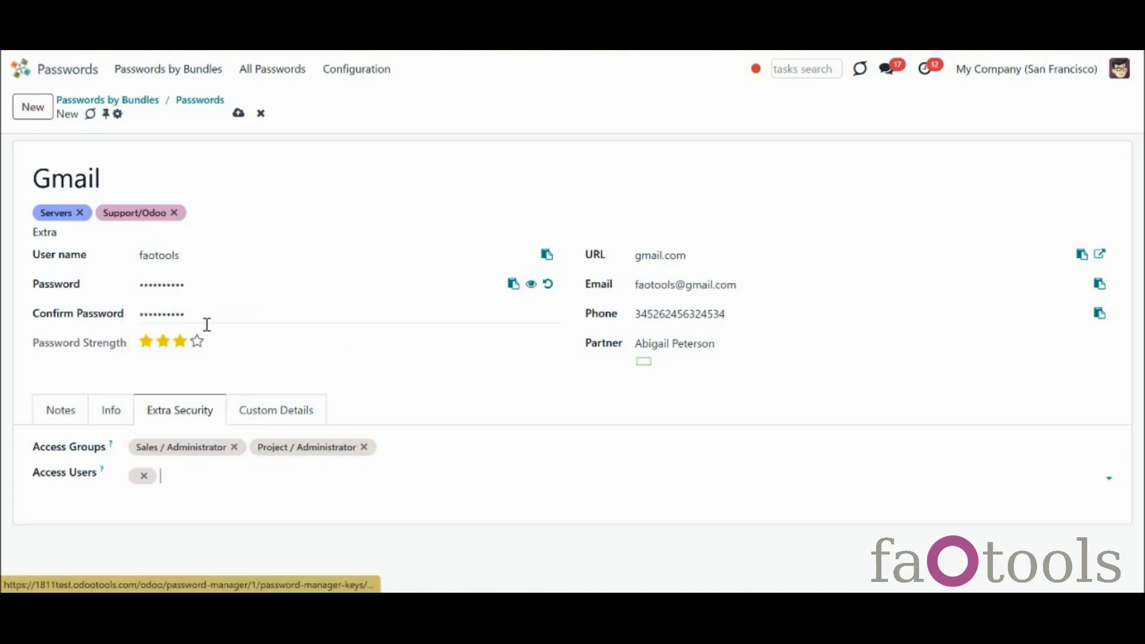
left_click(259, 477)
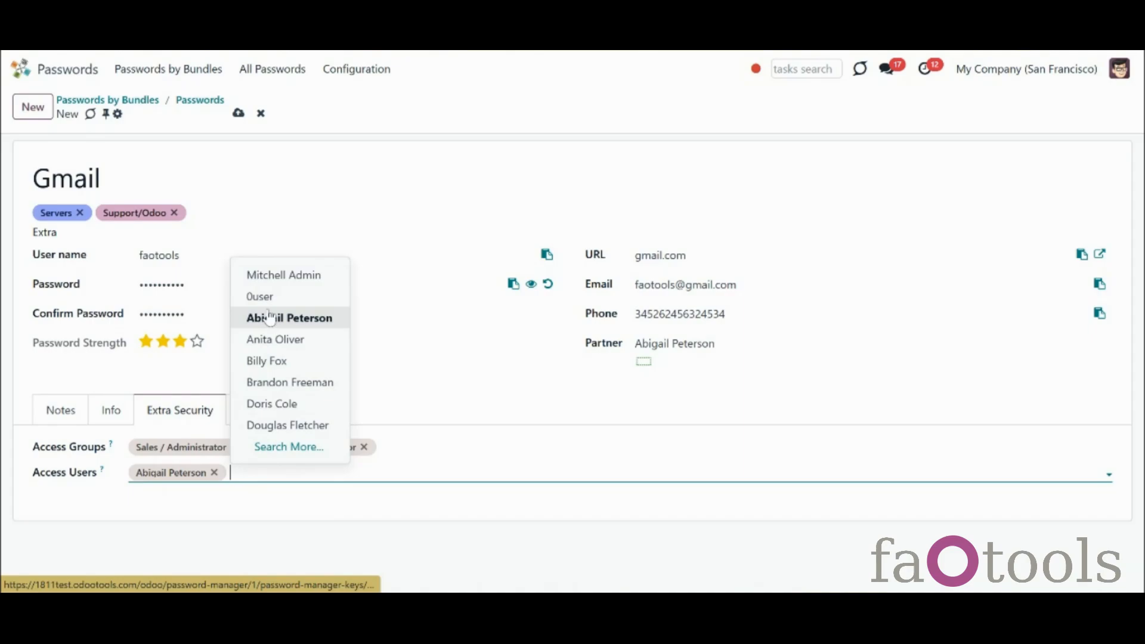
left_click(278, 275)
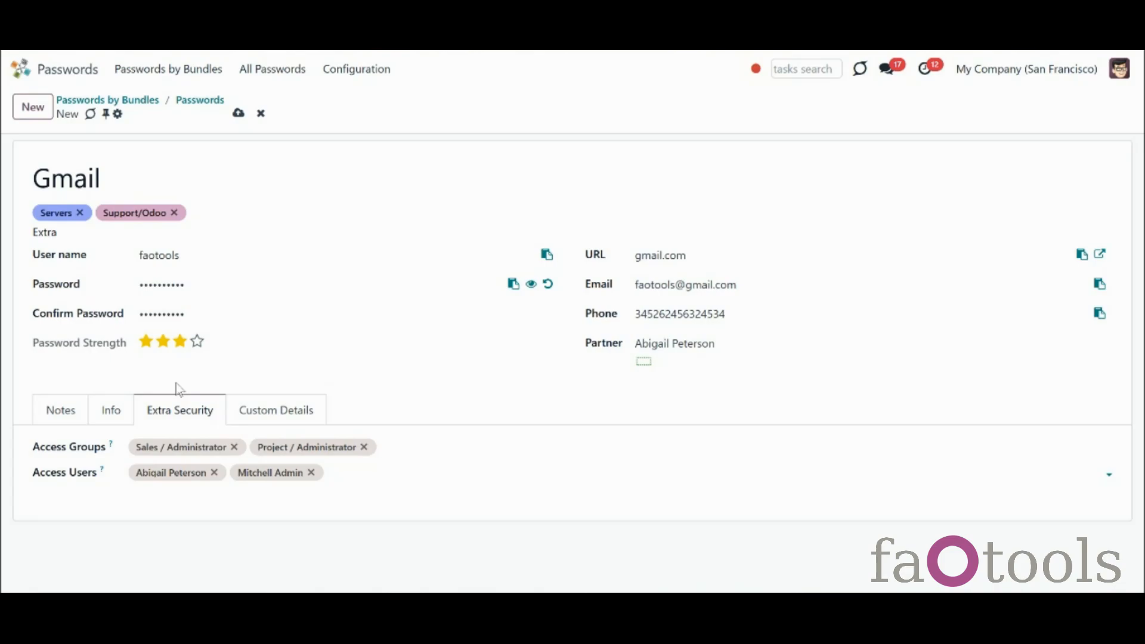
left_click(113, 412)
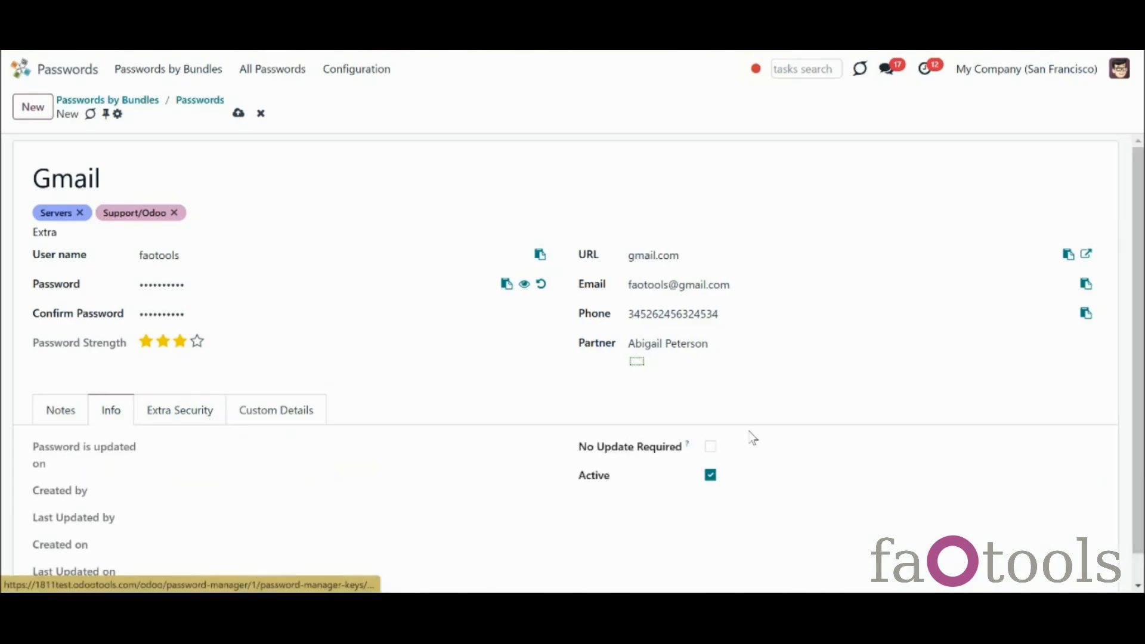
Tick No Update Required on the Gmail password's Info tab
left_click(710, 451)
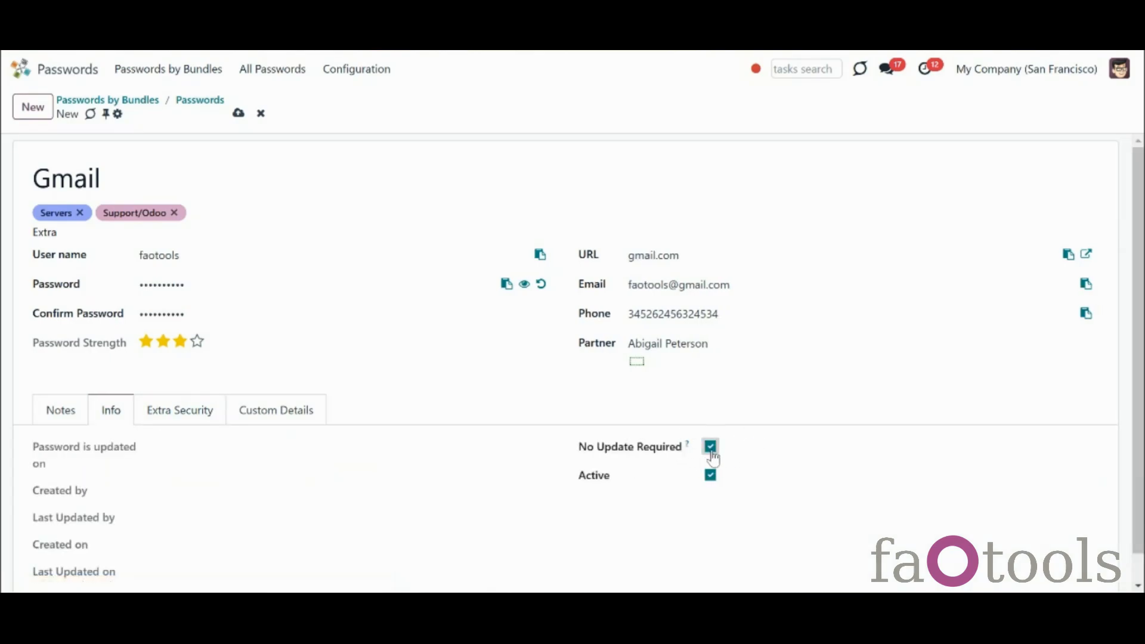
mouse_move(688, 446)
scroll(1139, 496, "down", 1)
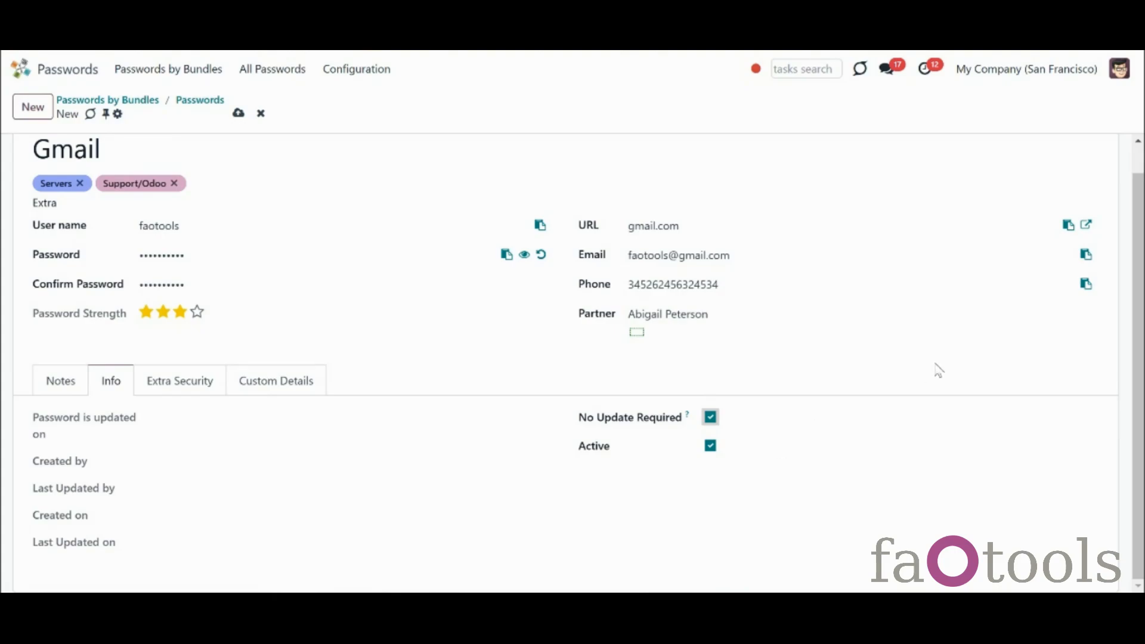
Attach the file 1.svg to the password from the Notes area
left_click(64, 385)
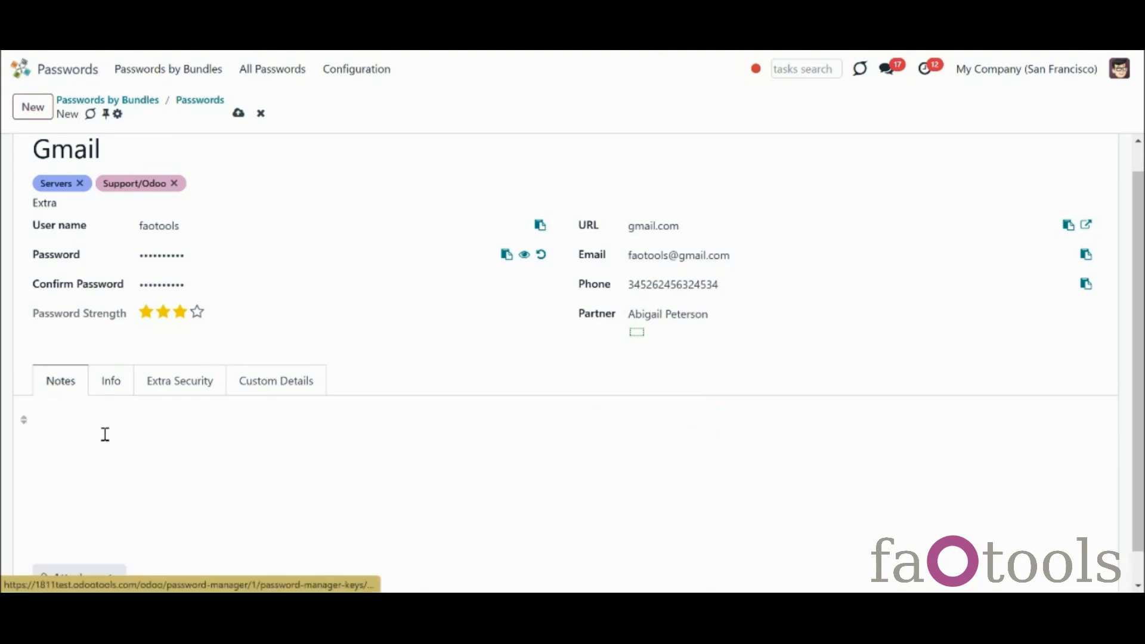
left_click(1137, 570)
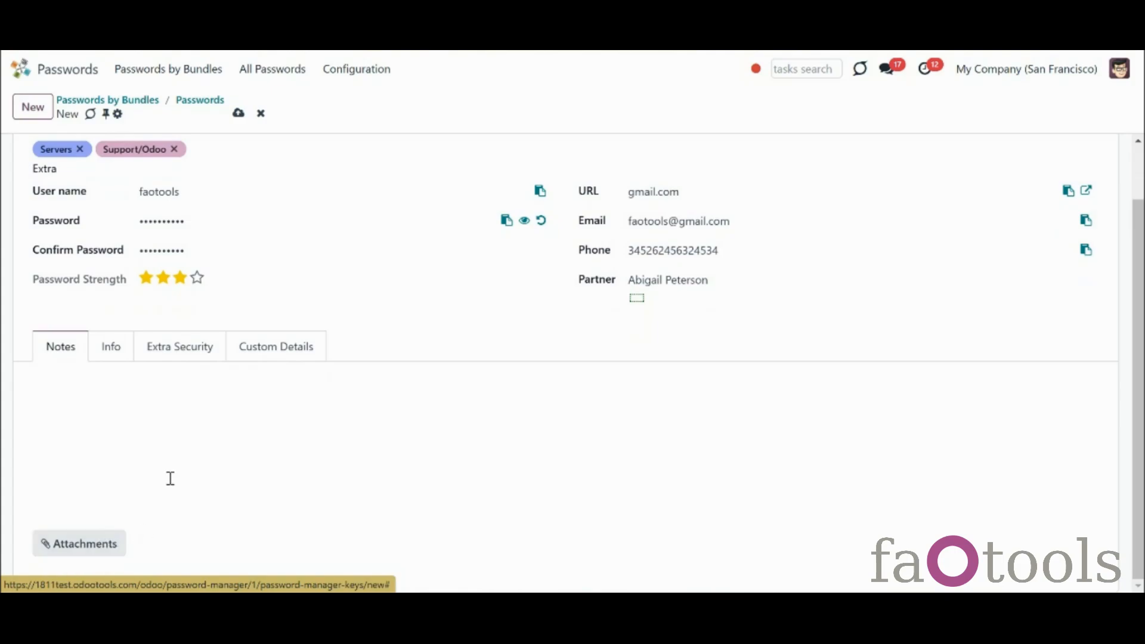
left_click(84, 543)
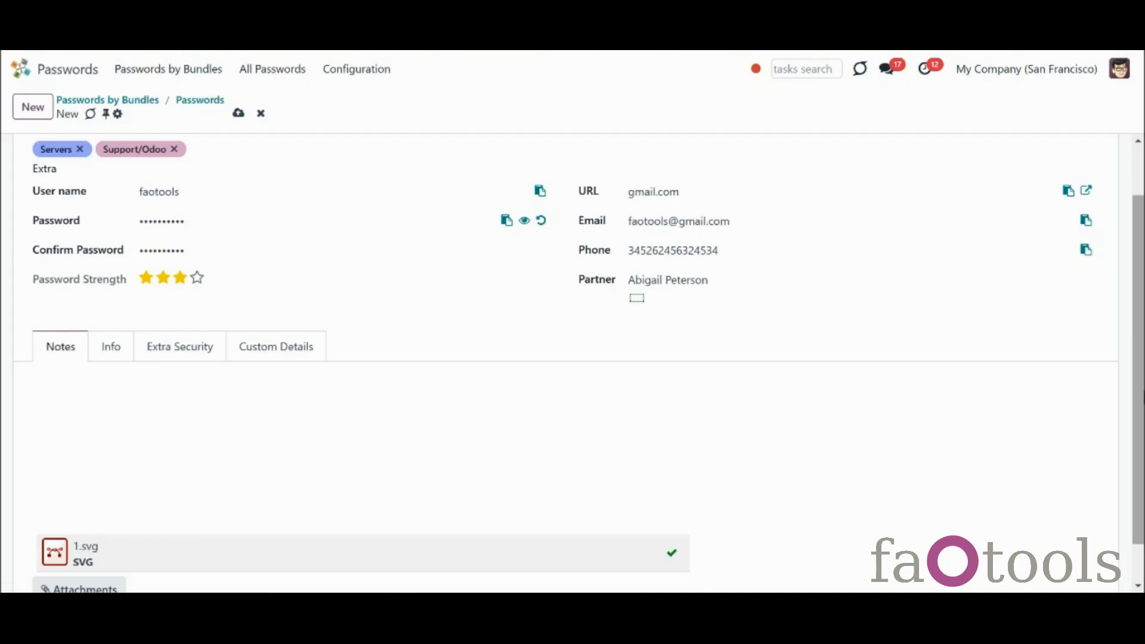
scroll(411, 288, "up", 1)
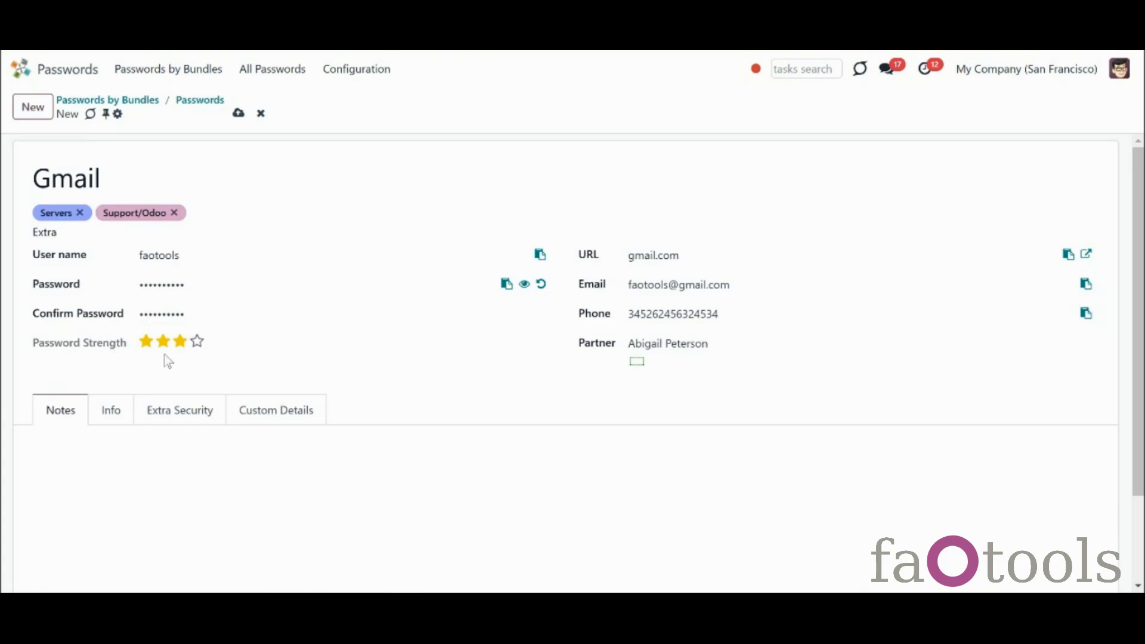
Save the Gmail entry and reopen the IT Infrastructure bundle, now holding 12 passwords
mouse_move(198, 345)
left_click(239, 113)
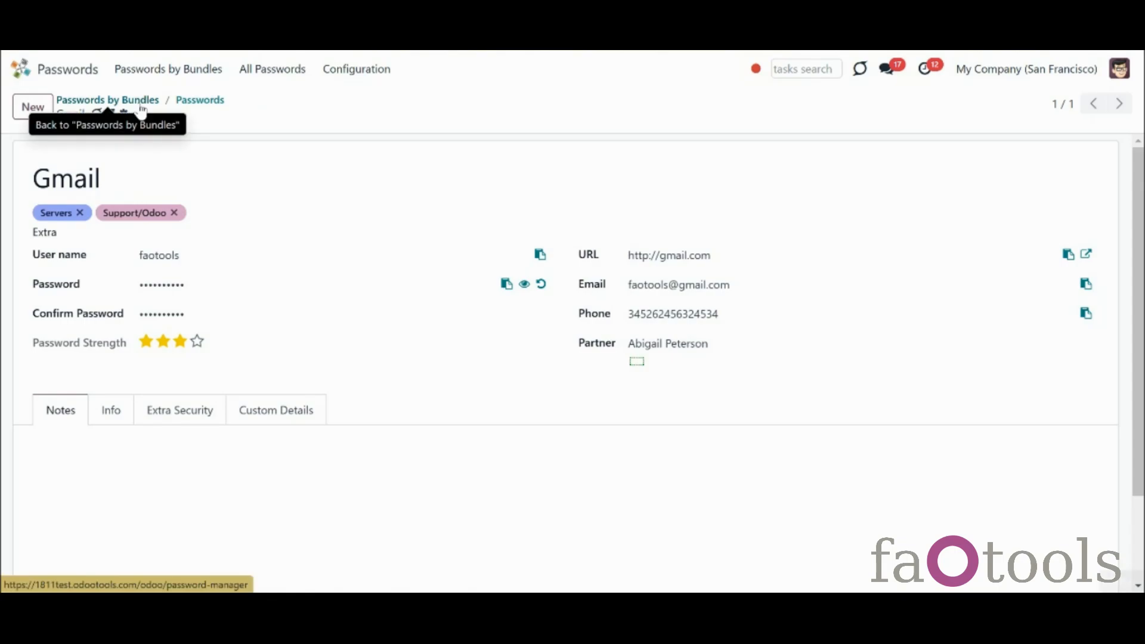
left_click(117, 101)
left_click(196, 167)
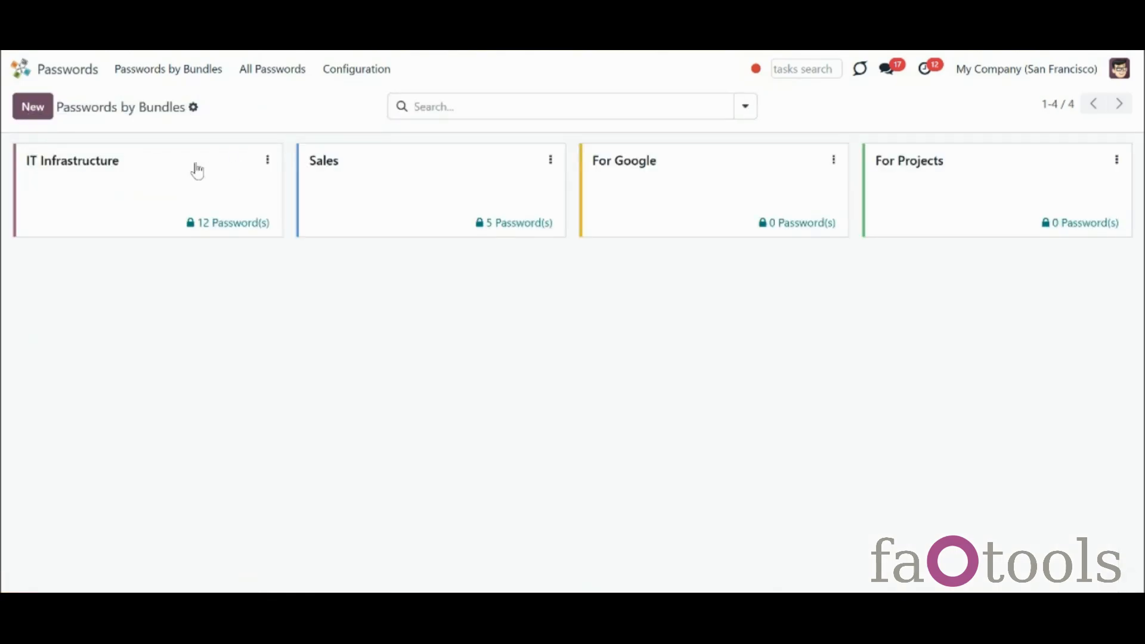
Trim the Gmail password's phone number, switch its partner to another contact, and save
left_click(452, 190)
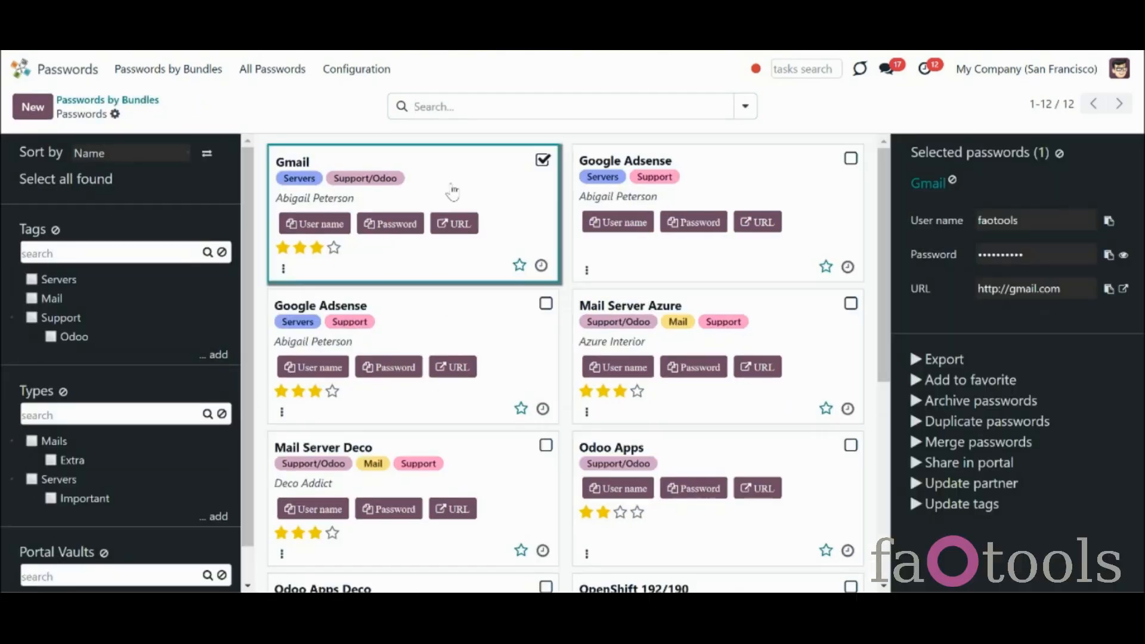
left_click(936, 185)
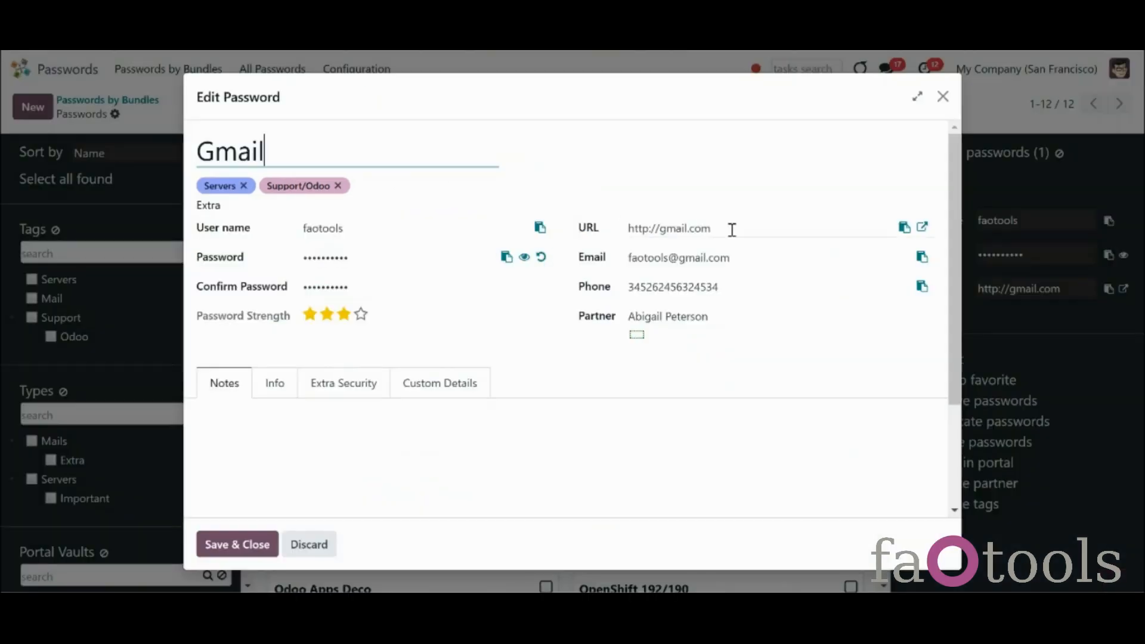
left_click(722, 286)
key("BackSpace")
key("BackSpace")
key("BackSpace")
key("BackSpace")
left_click(666, 318)
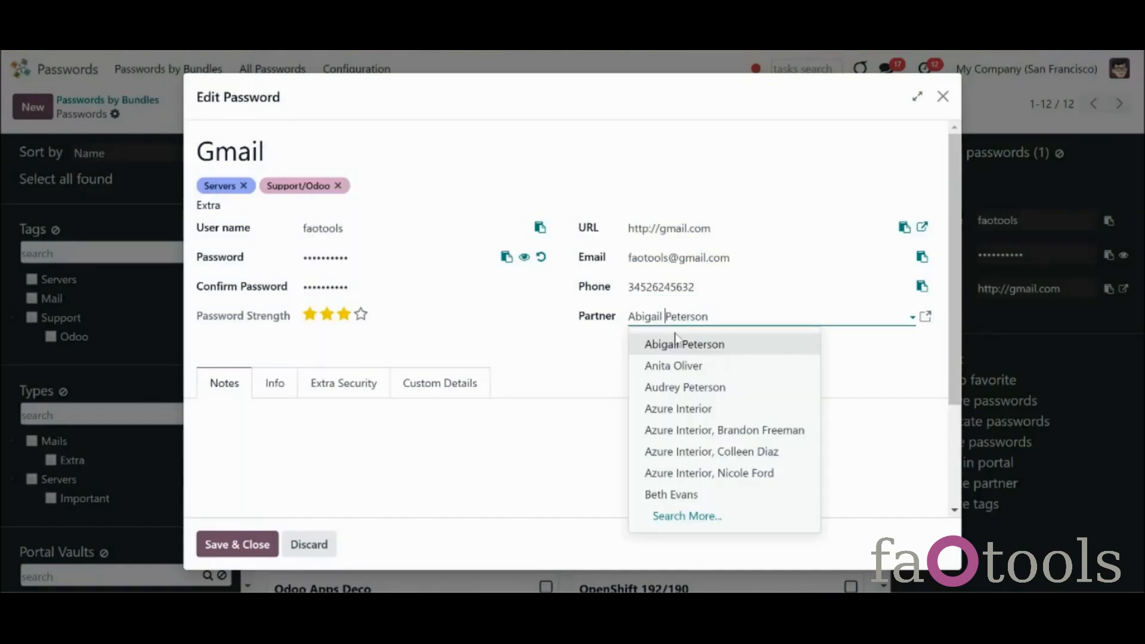
left_click(680, 365)
left_click(238, 544)
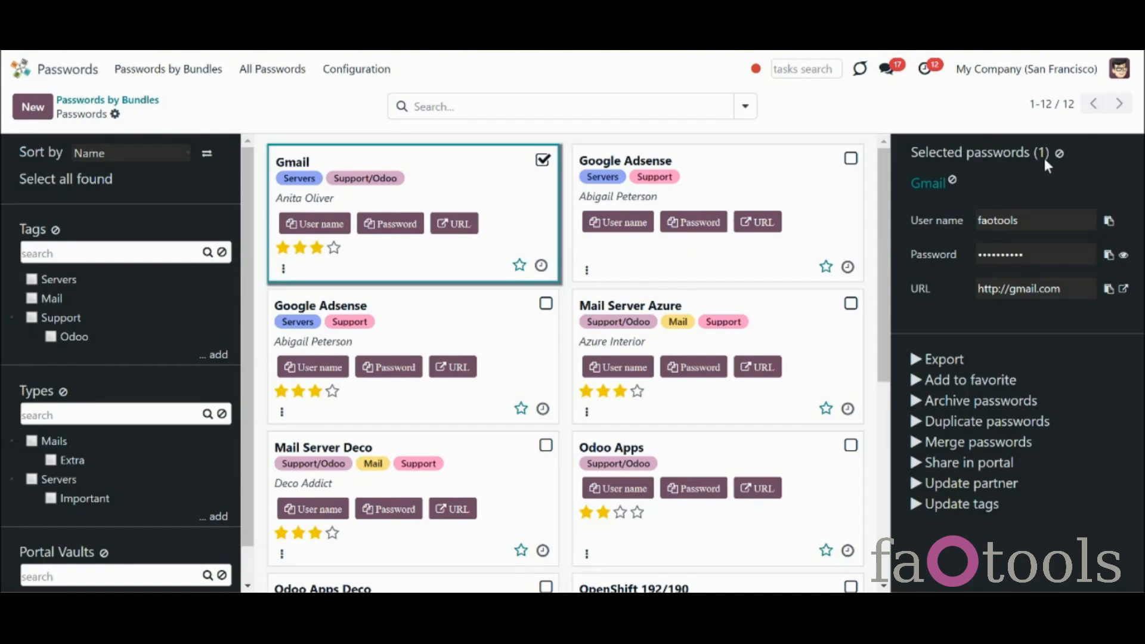
Clear the password selection and go to the Configuration menu
left_click(1059, 153)
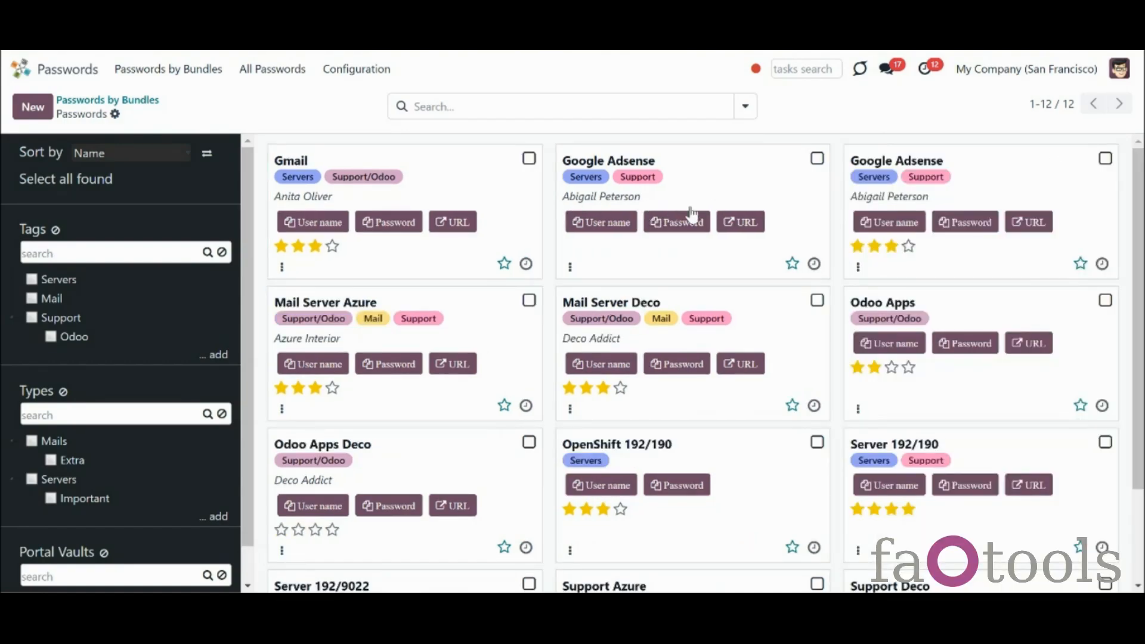
left_click(529, 301)
left_click(333, 73)
Set default password length 10 with digits and mixed-case letters excluding look-alikes, then save settings
left_click(361, 187)
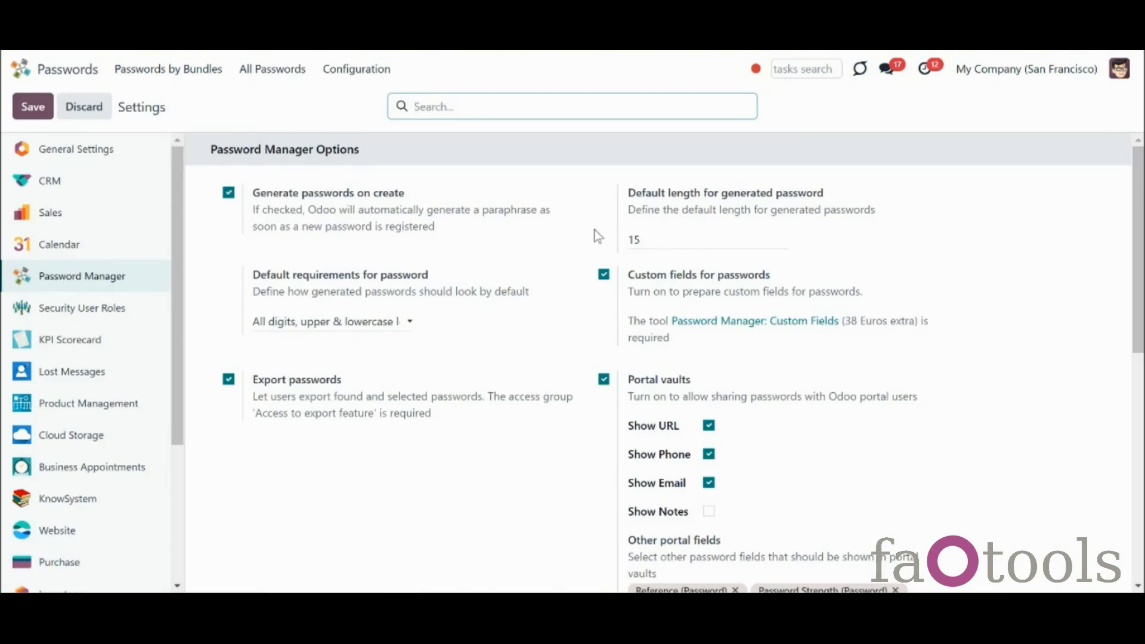
double_click(664, 242)
type("1")
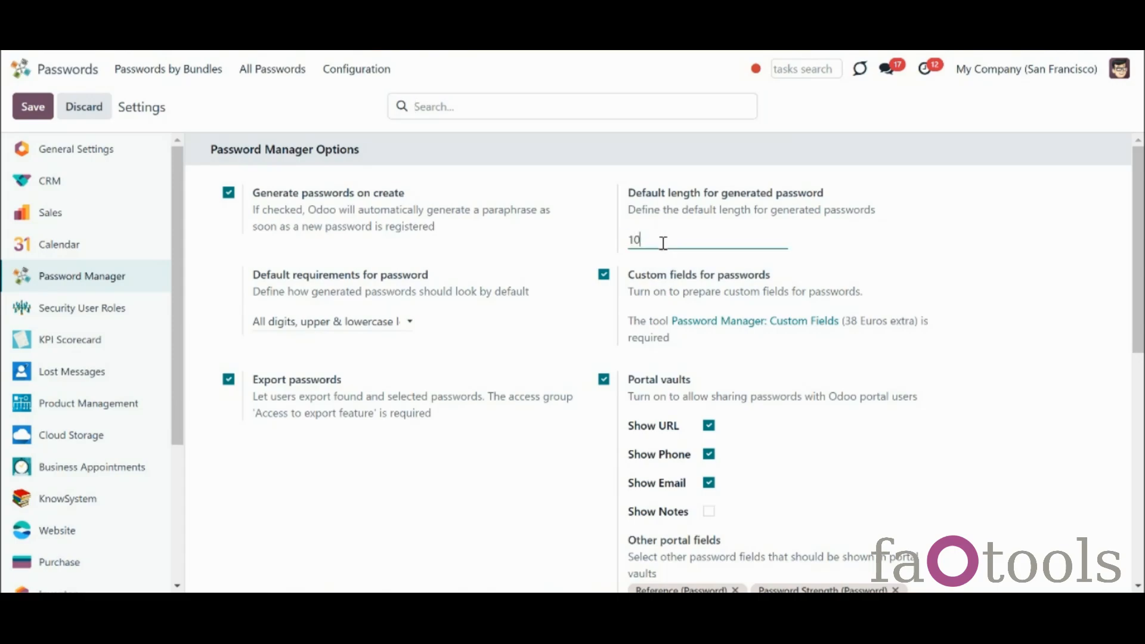
left_click(358, 322)
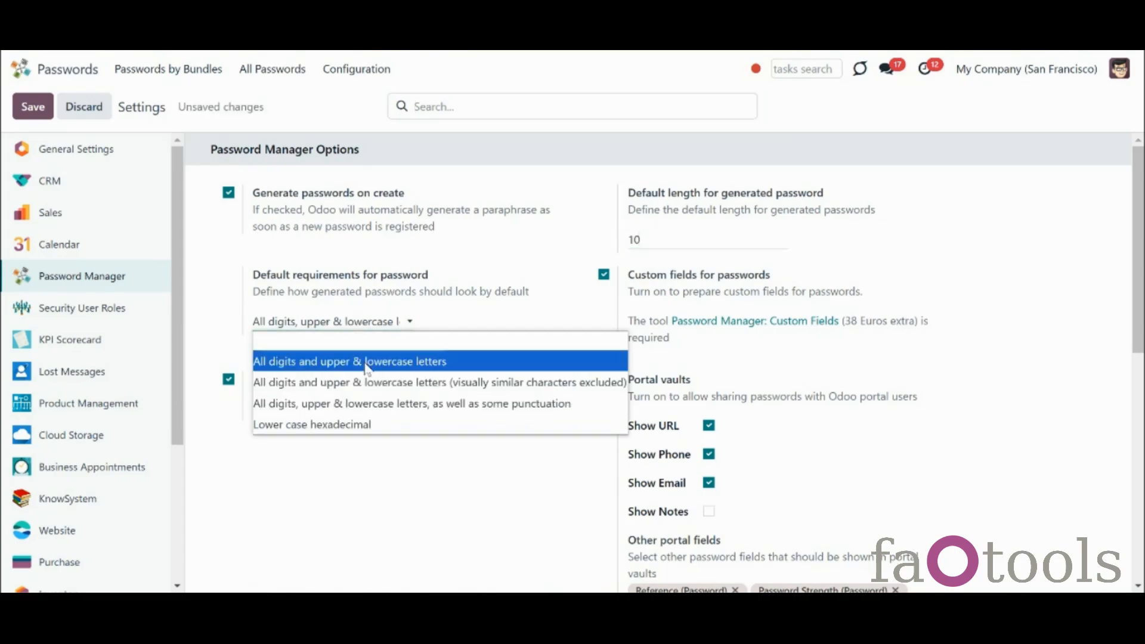
left_click(384, 390)
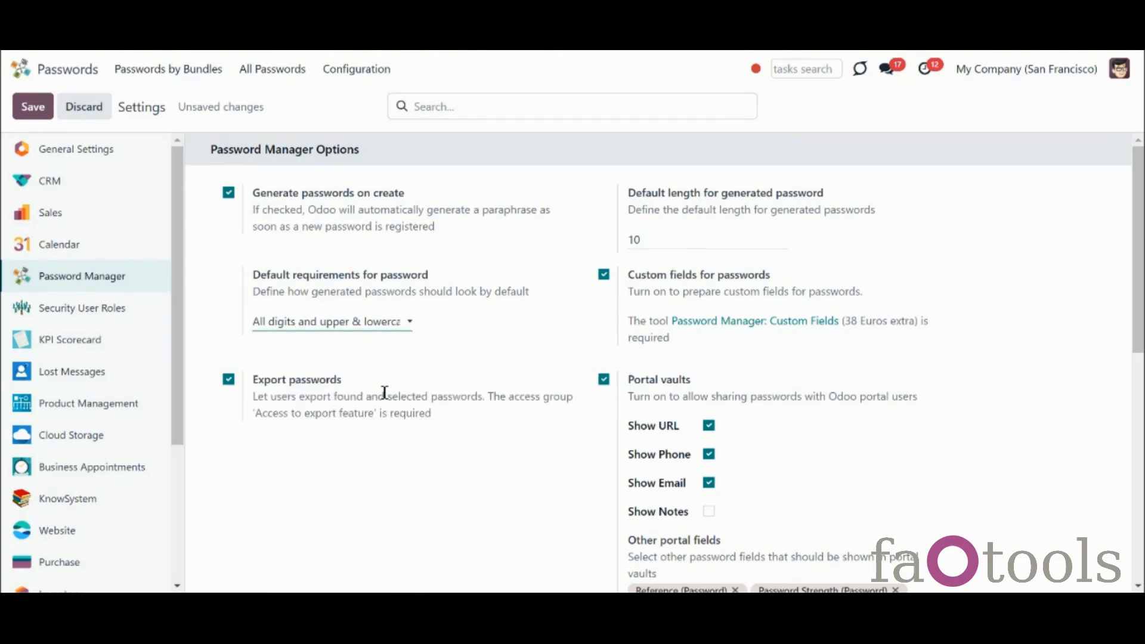
left_click(33, 106)
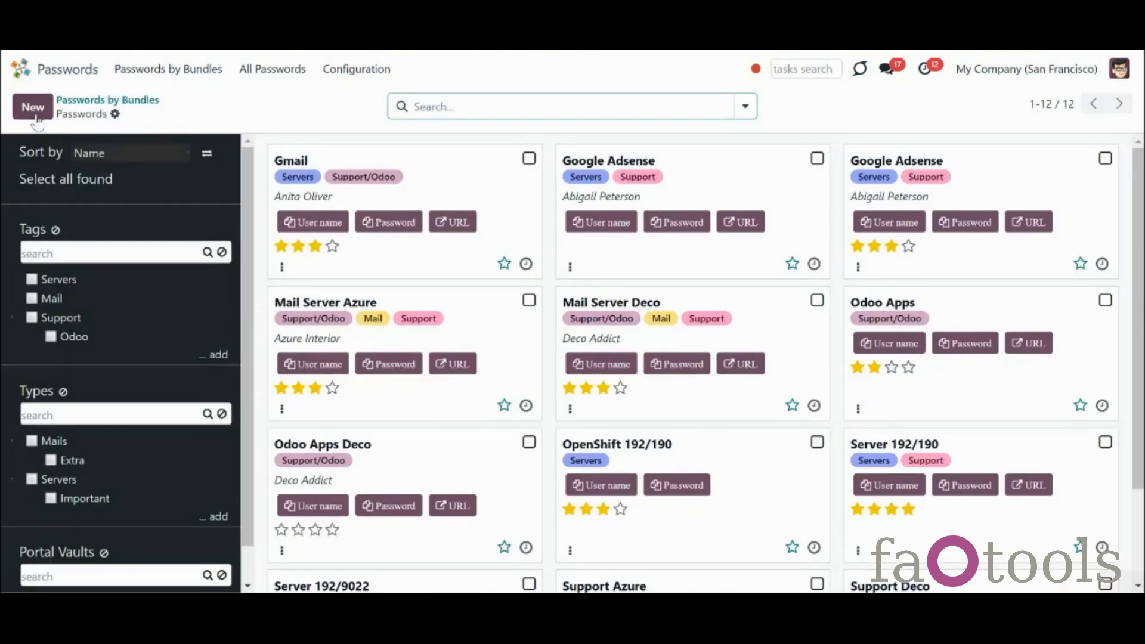
Create a new password regenerated at 15 characters including punctuation, dismissing Chrome's save prompt
left_click(35, 115)
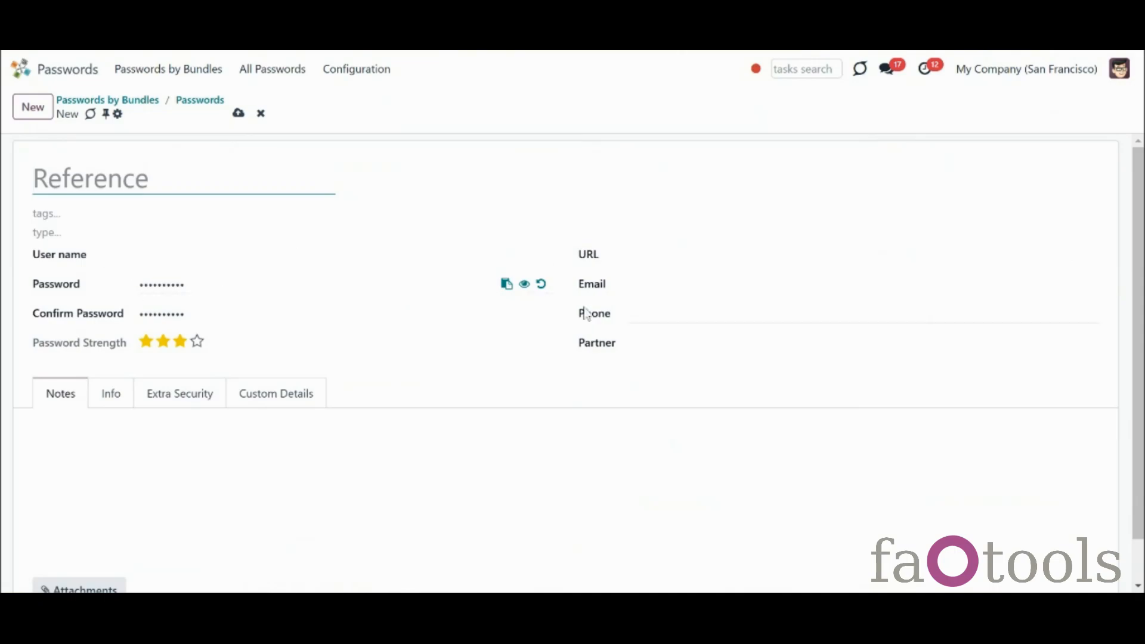
left_click(524, 285)
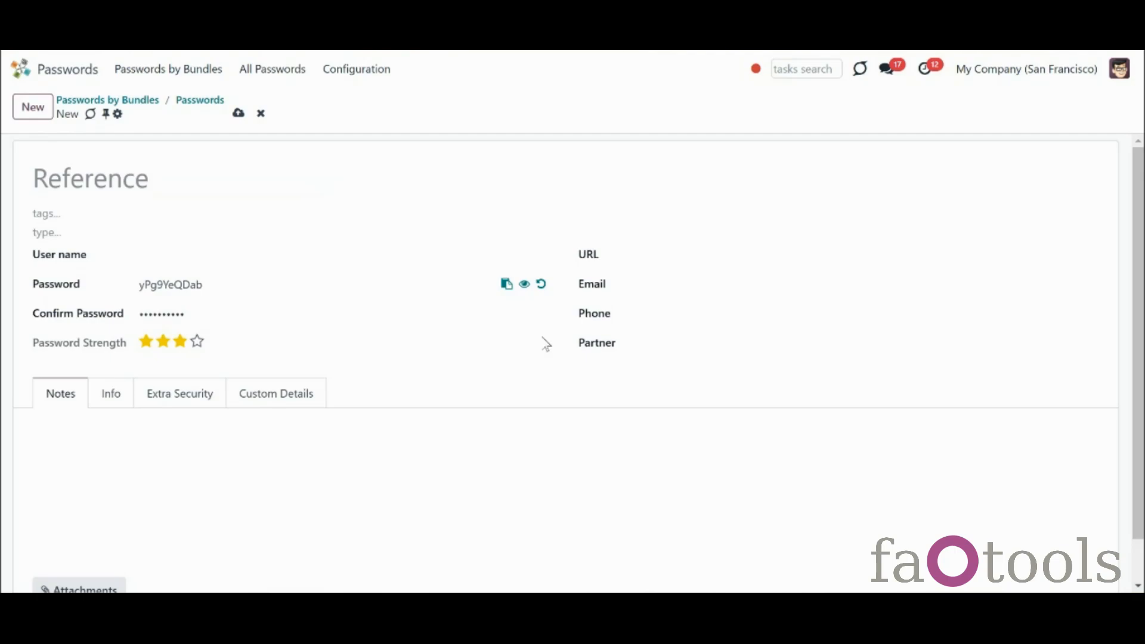
left_click(543, 289)
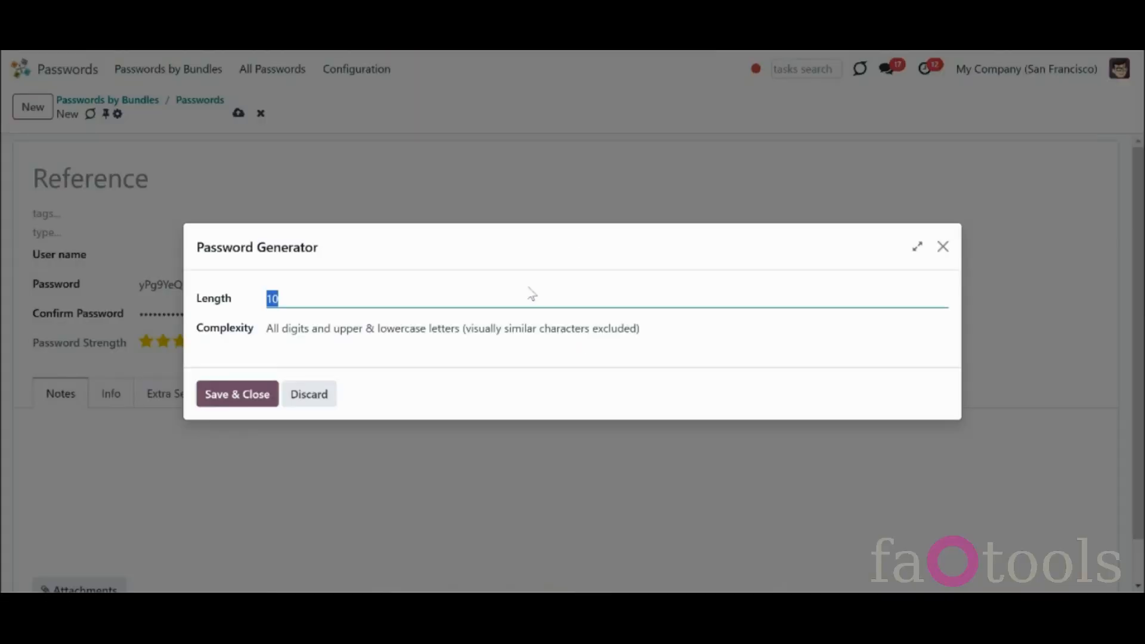
type("15")
left_click(373, 328)
left_click(382, 392)
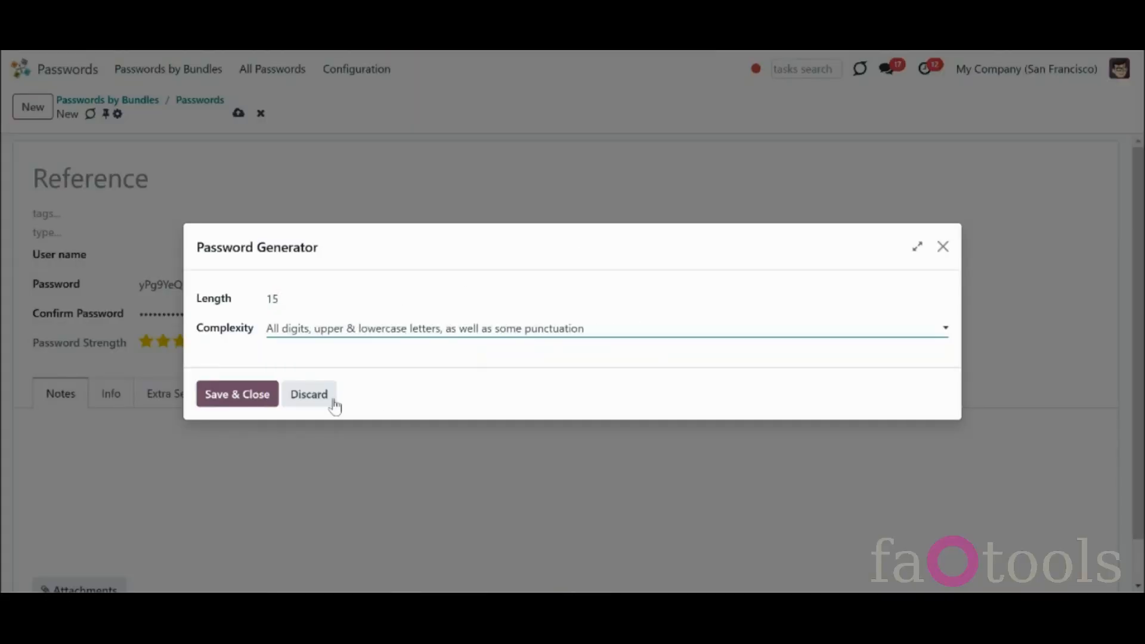
left_click(245, 401)
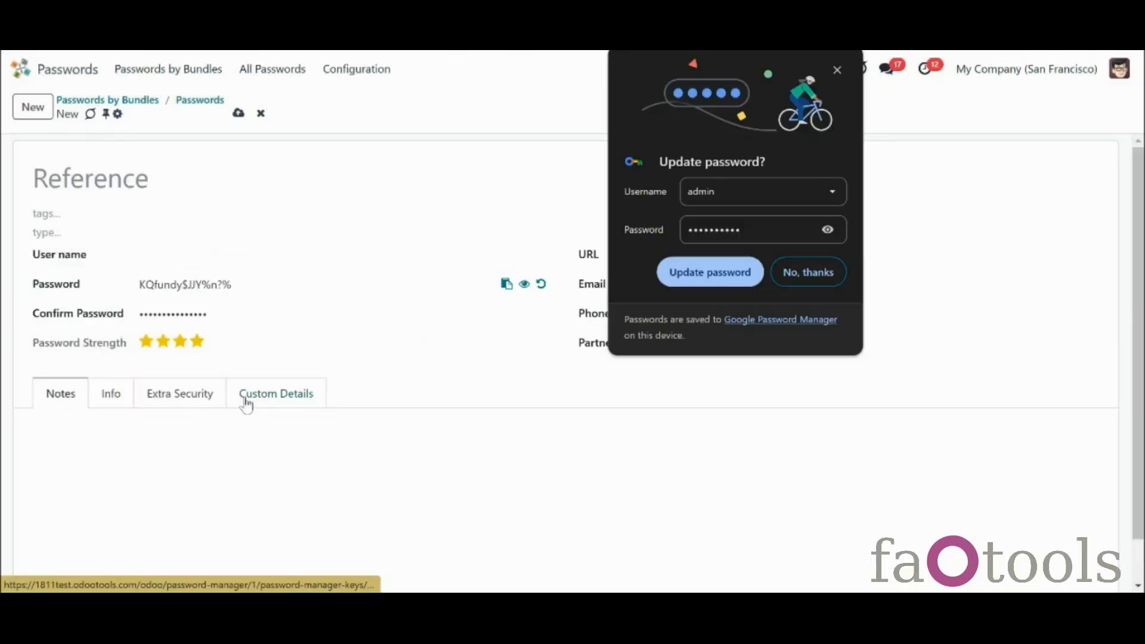
left_click(788, 270)
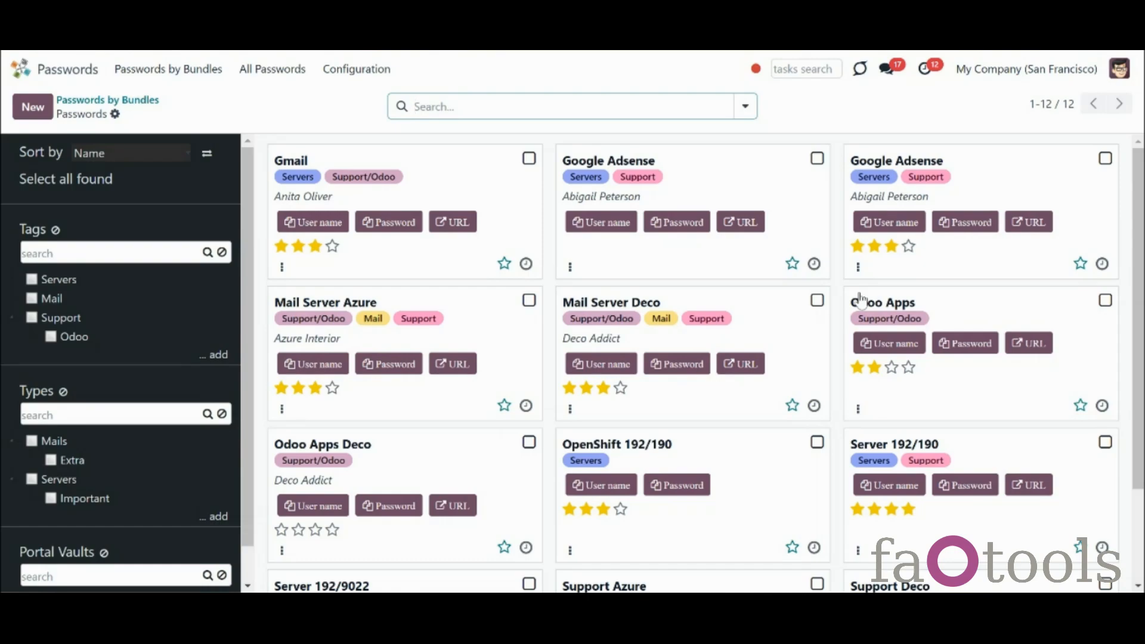
Try sorting the password cards by Creator and then by Partner, selecting and clearing all
left_click(442, 192)
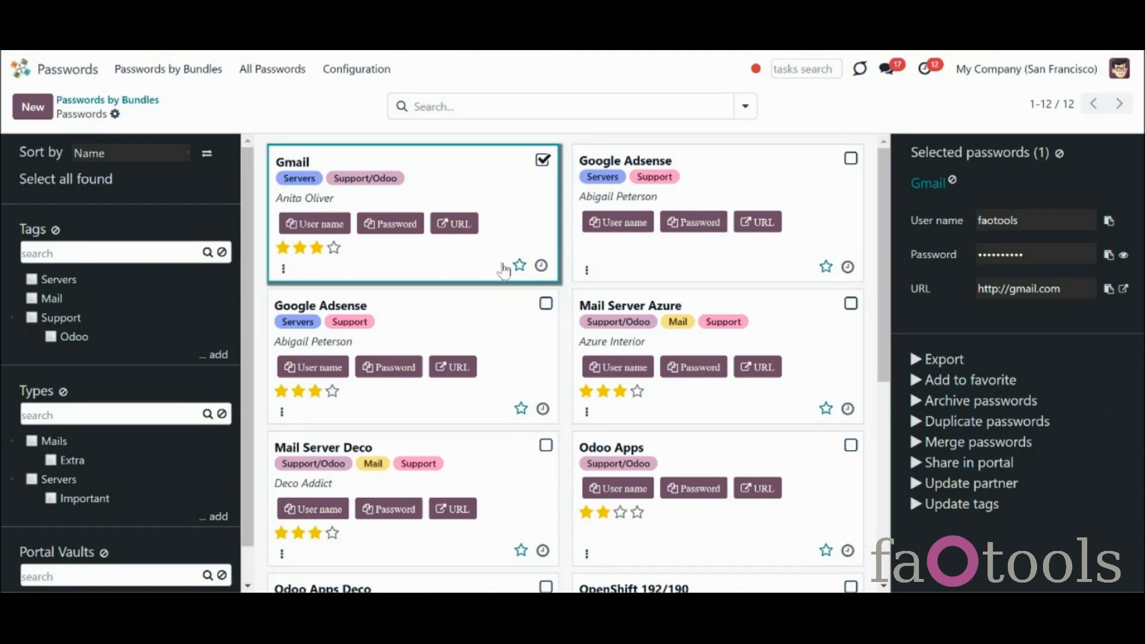
left_click(1060, 154)
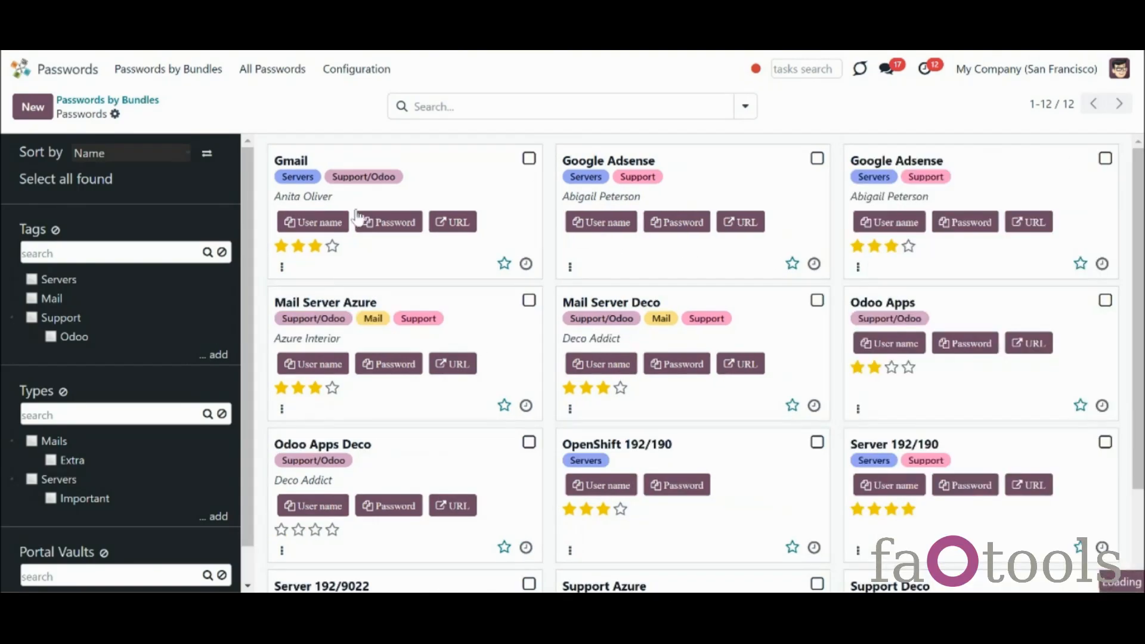
left_click(151, 156)
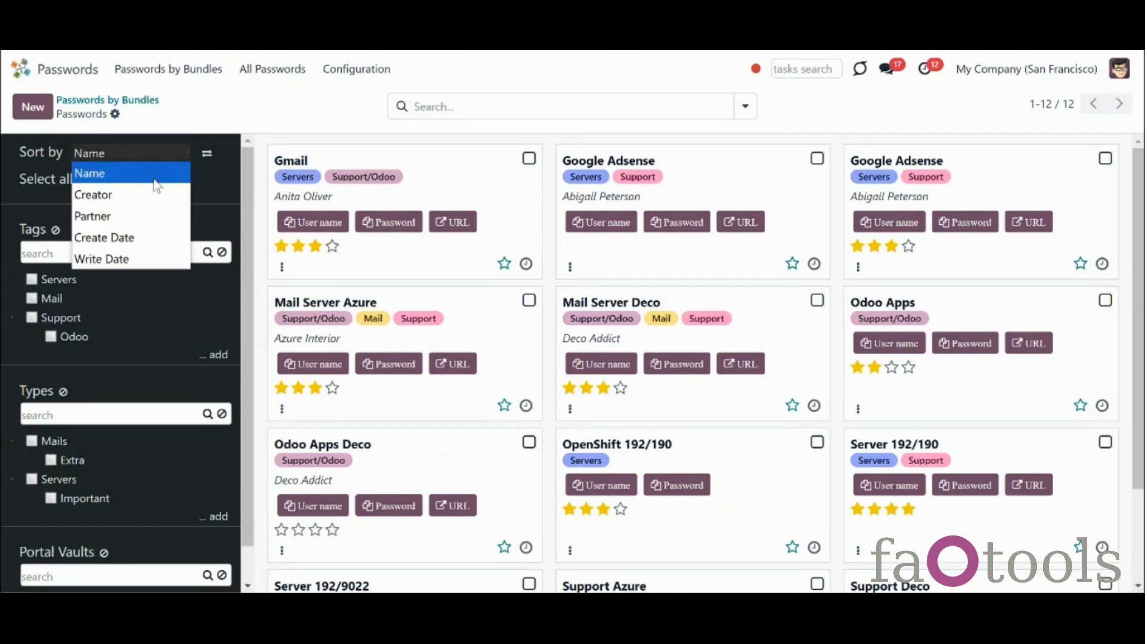
left_click(154, 192)
left_click(163, 156)
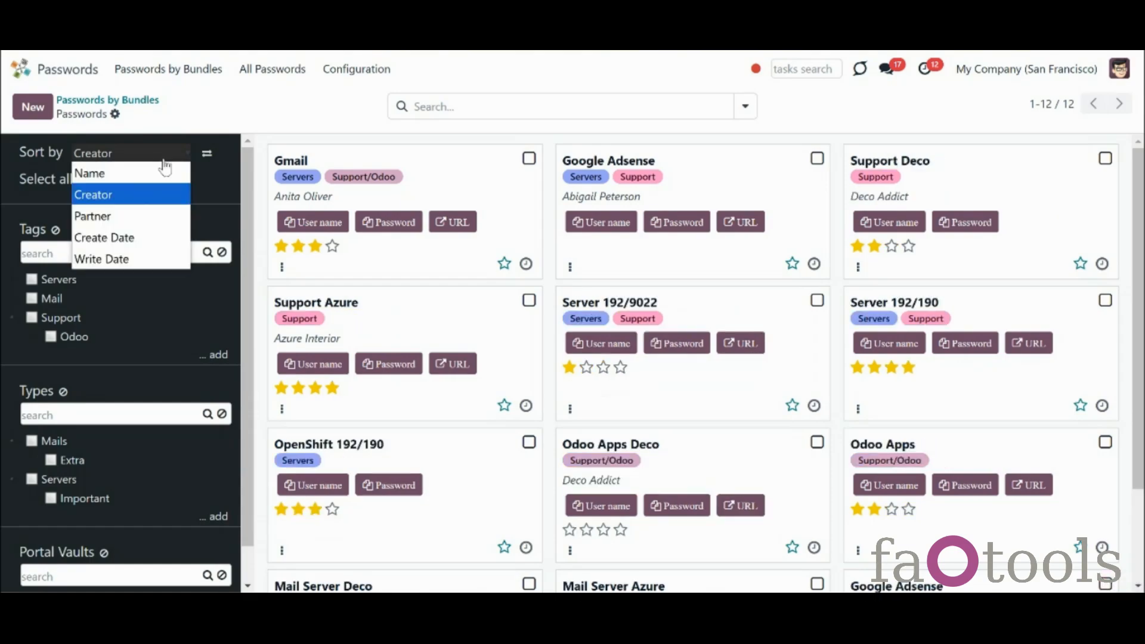
left_click(162, 216)
left_click(106, 182)
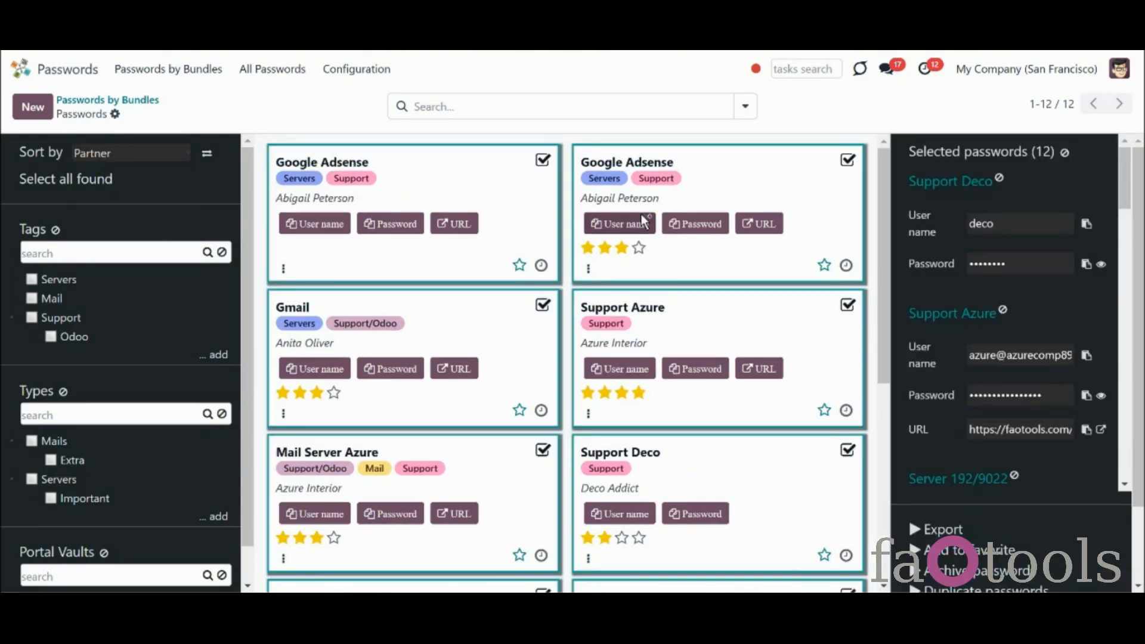
left_click(1064, 153)
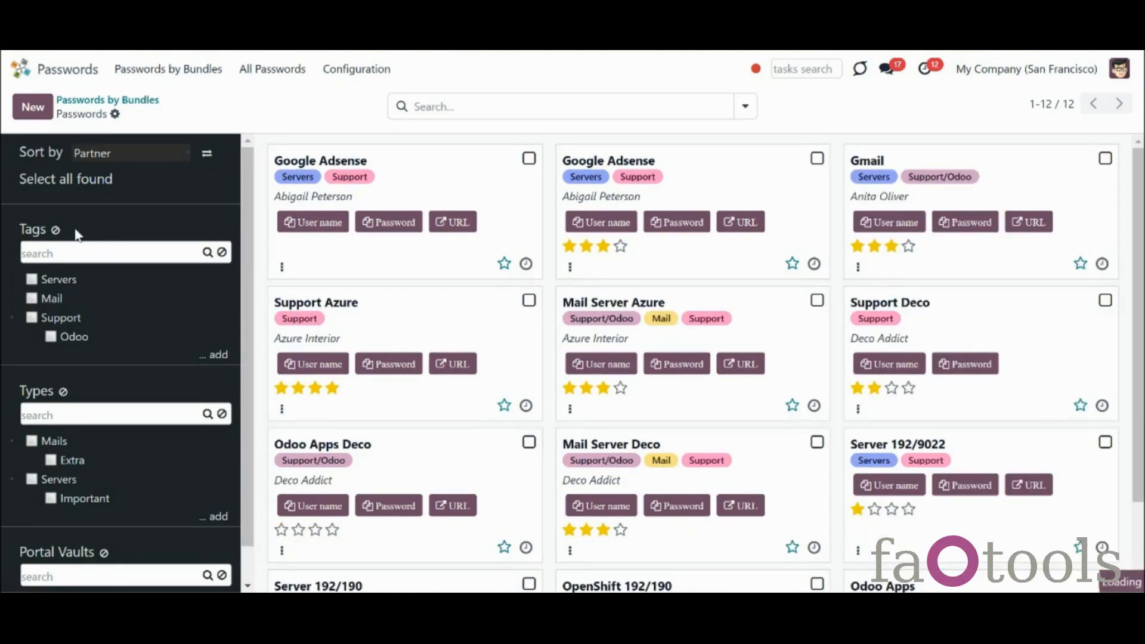
Sort the cards by Write Date, toggling the direction, and reveal the Support Deco password
left_click(126, 153)
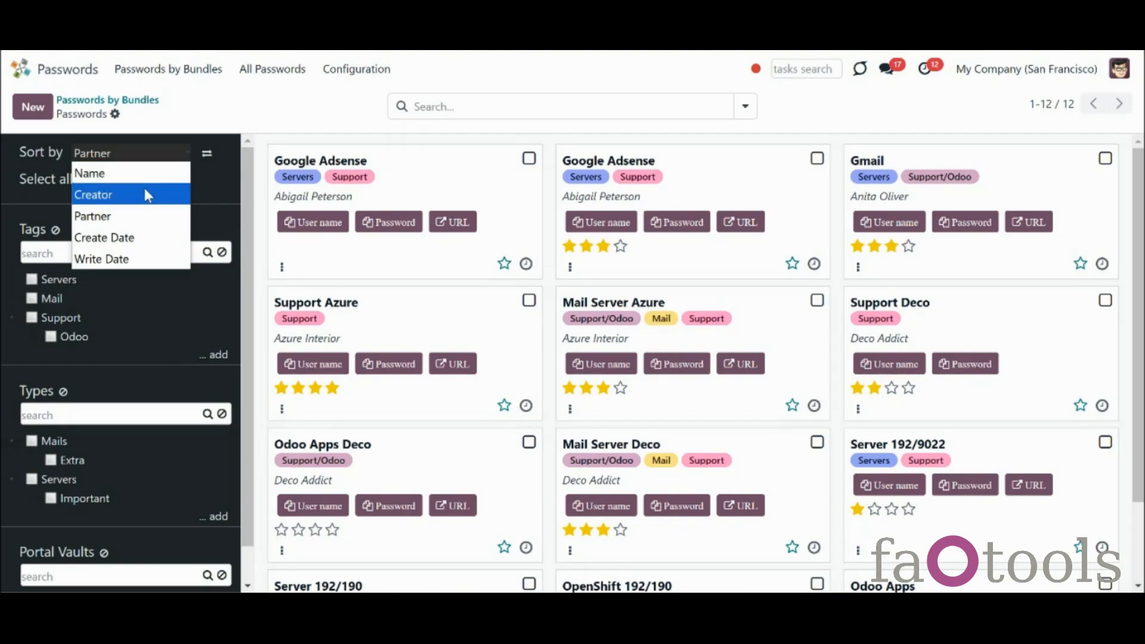
left_click(177, 256)
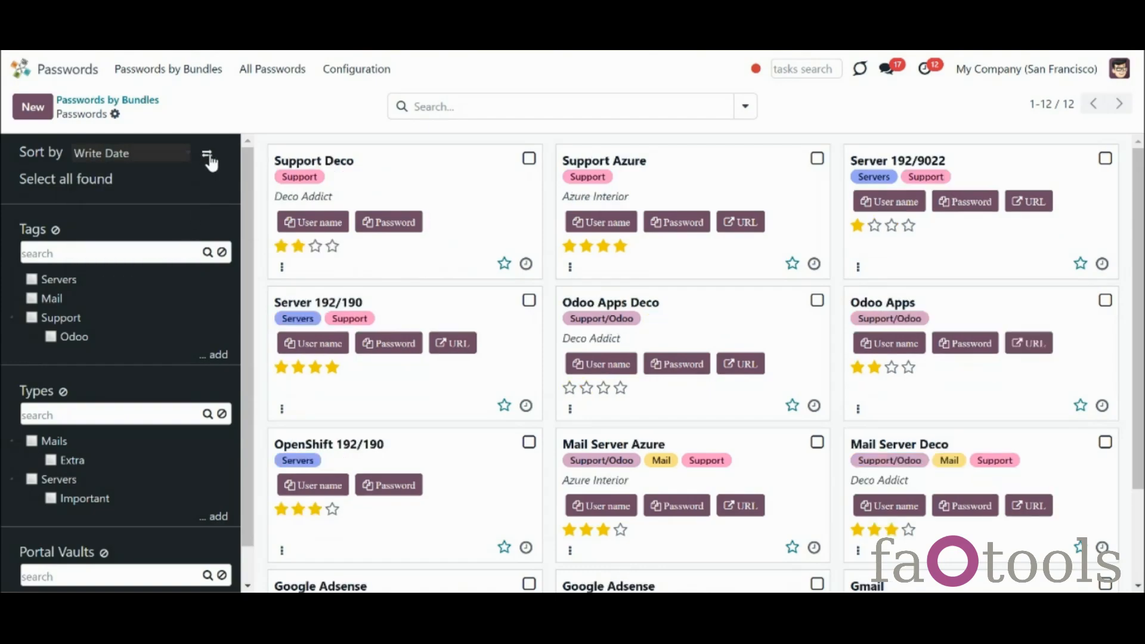
left_click(208, 157)
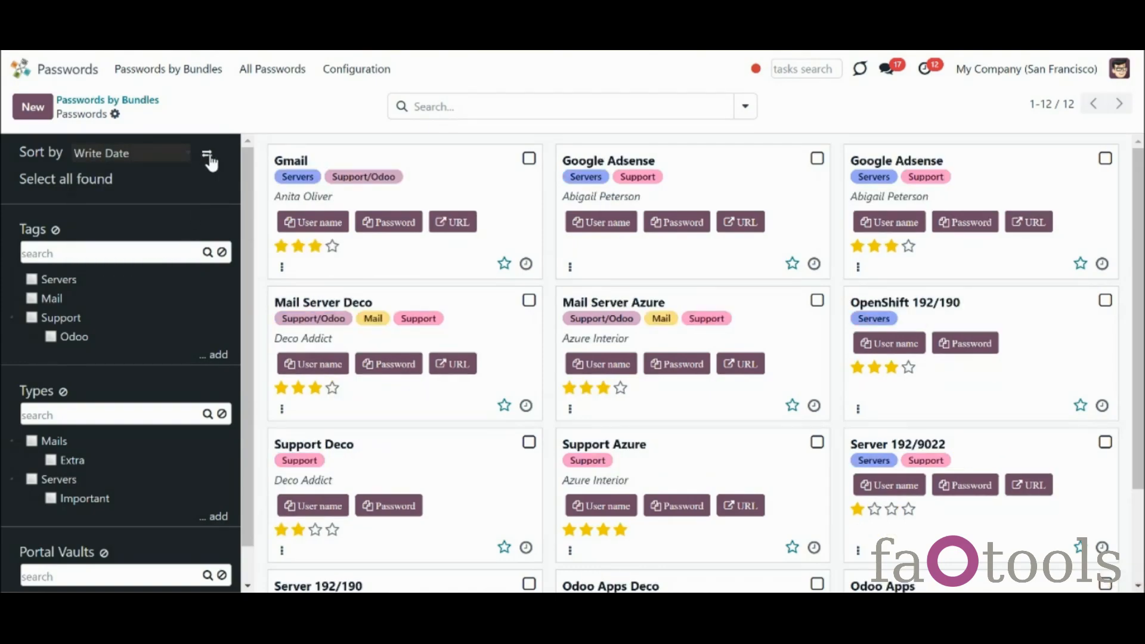
left_click(208, 158)
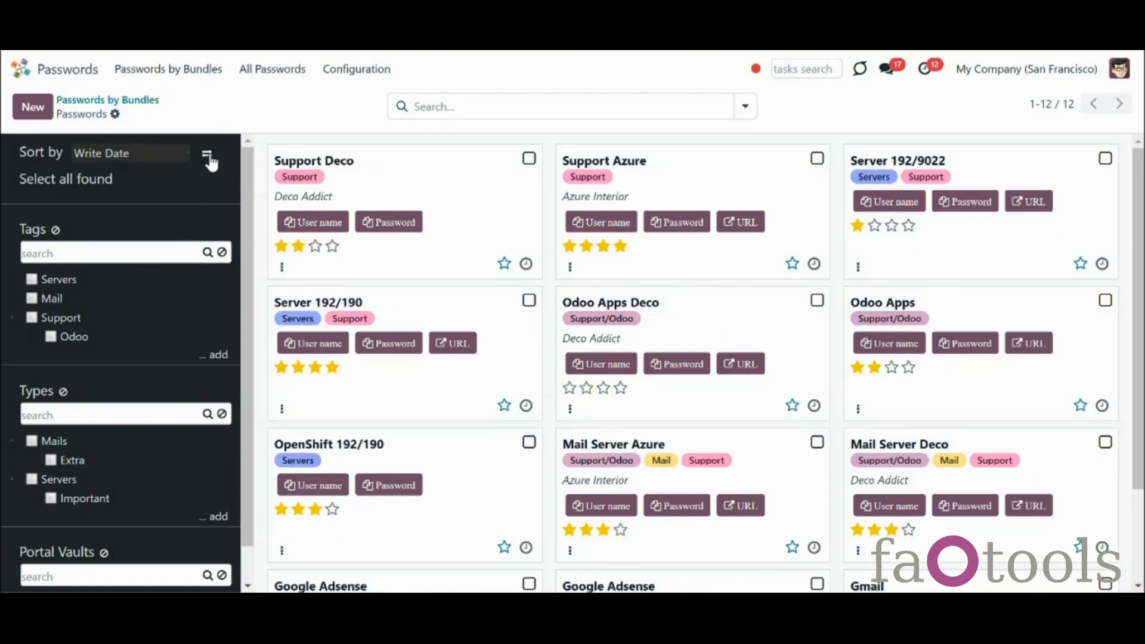
left_click(98, 180)
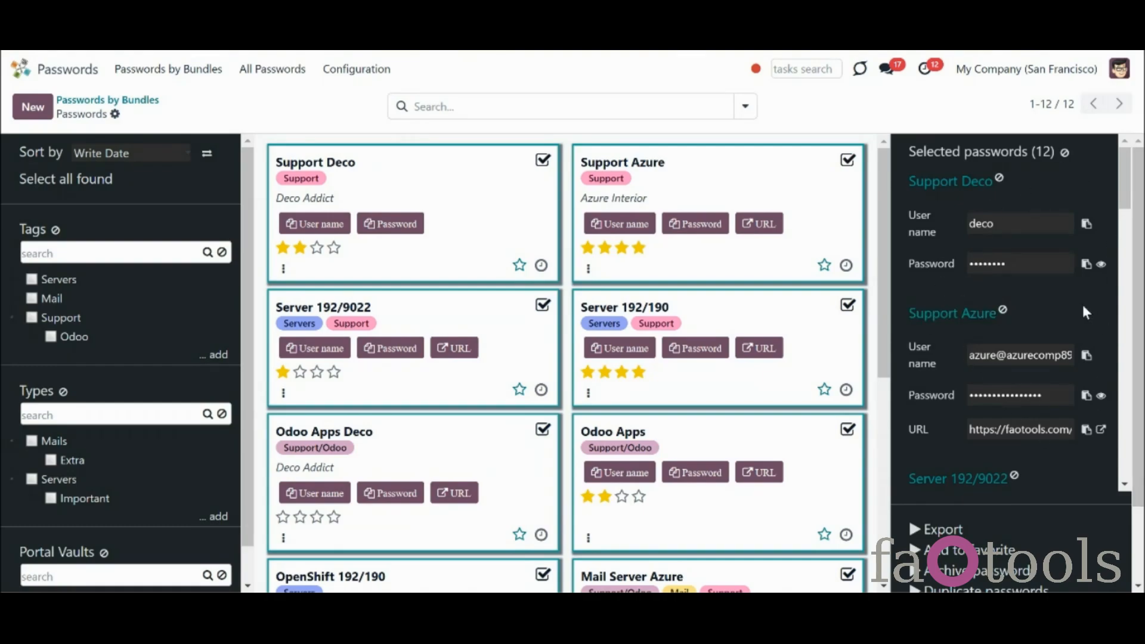
left_click(1100, 266)
left_click(1063, 153)
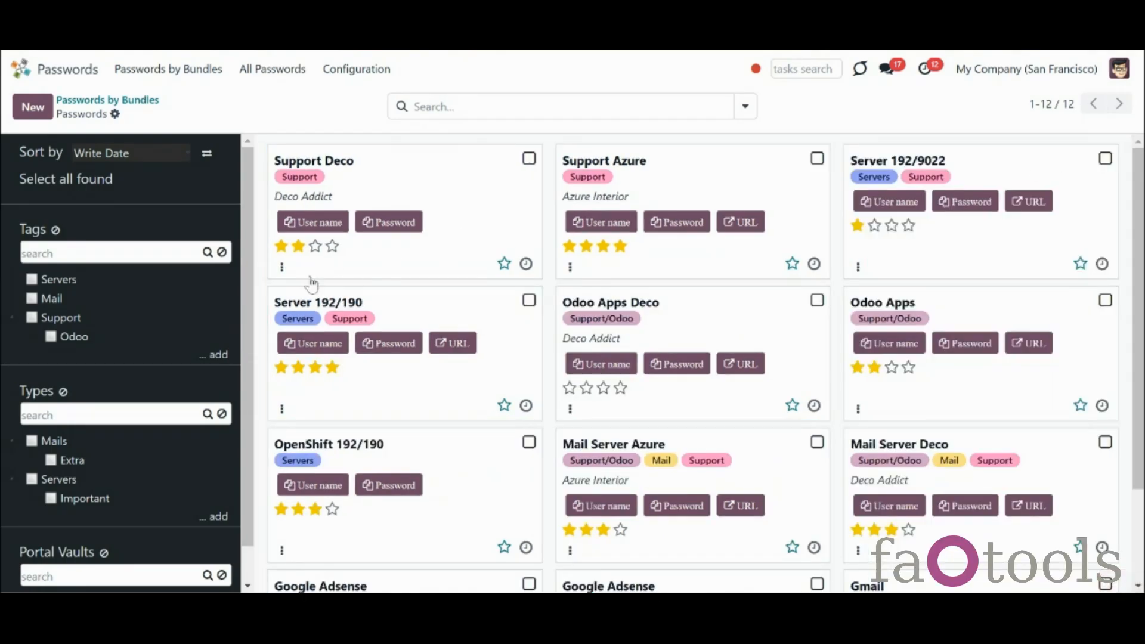
Create a new tag named Extra and nest it under the Odoo tag
left_click(220, 356)
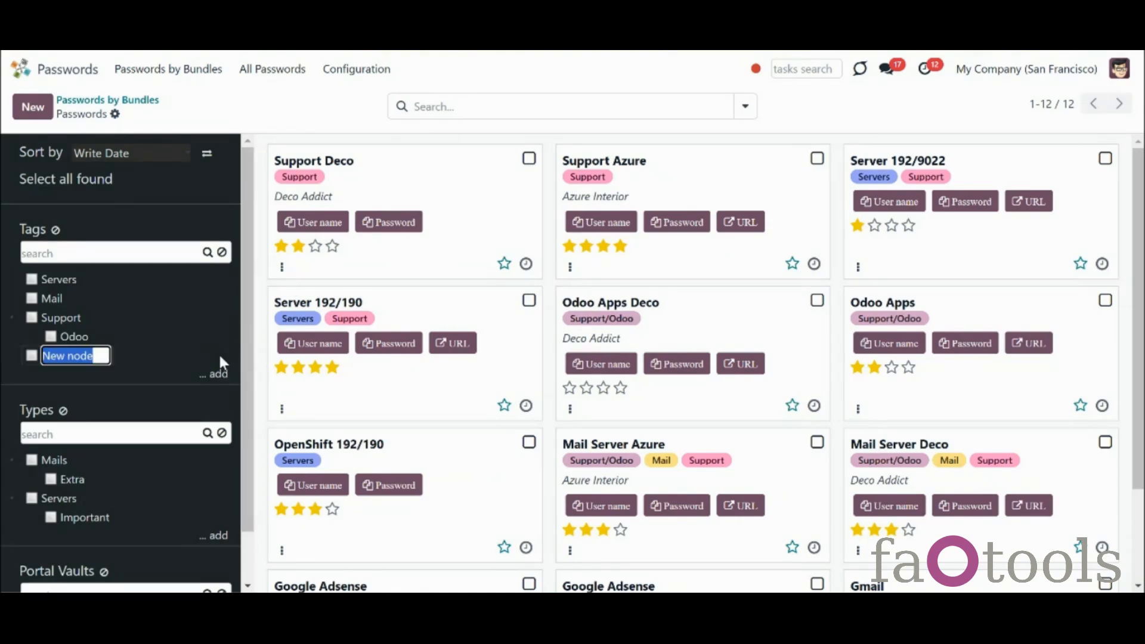
type("Extra")
key("Return")
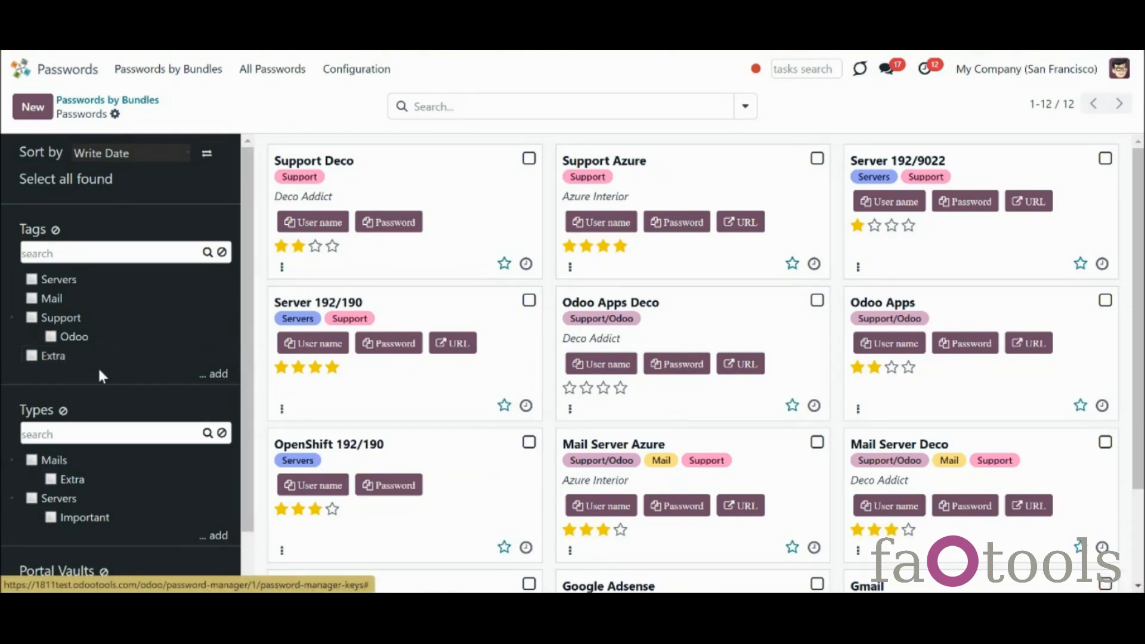
left_click_drag(62, 356, 81, 341)
Archive the Extra tag under Odoo and filter the passwords by the Support tag
left_click(30, 337)
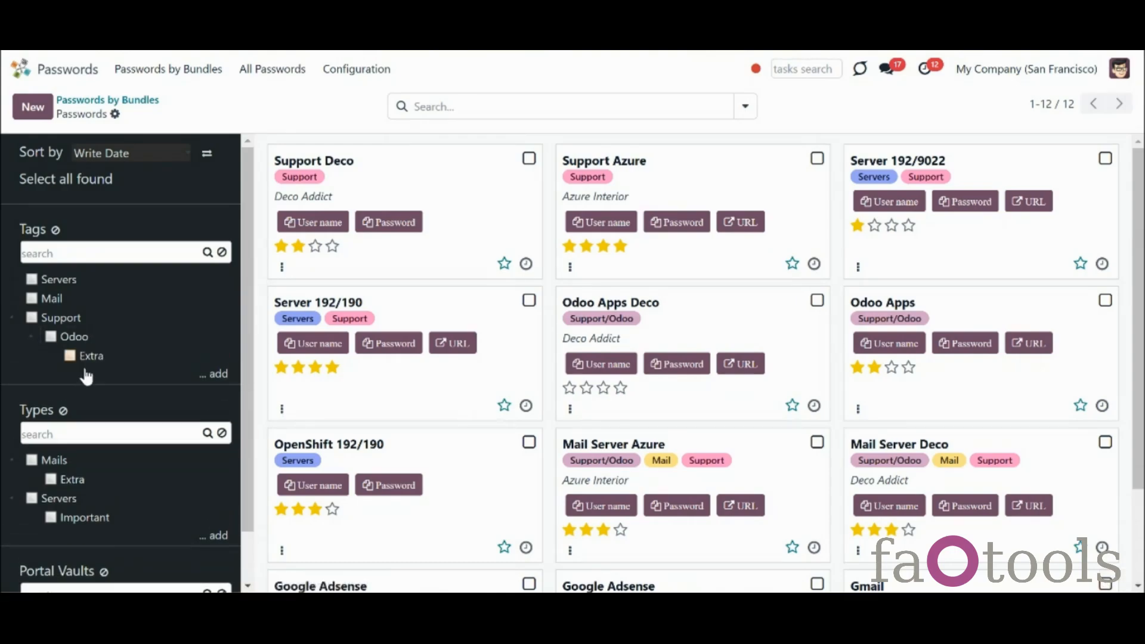
right_click(93, 357)
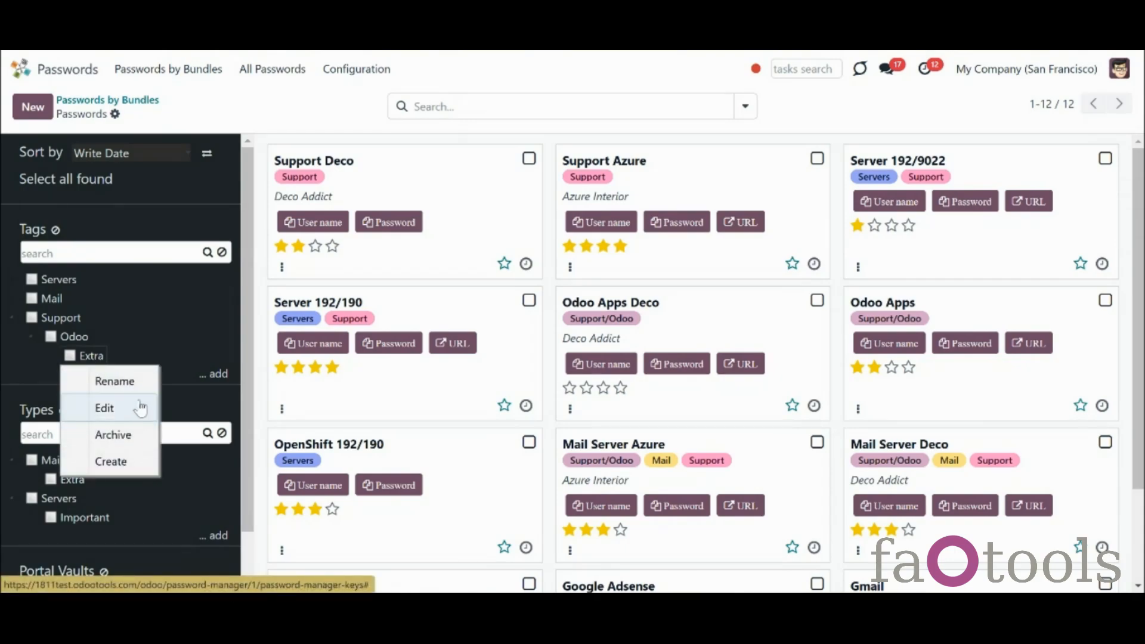
left_click(134, 437)
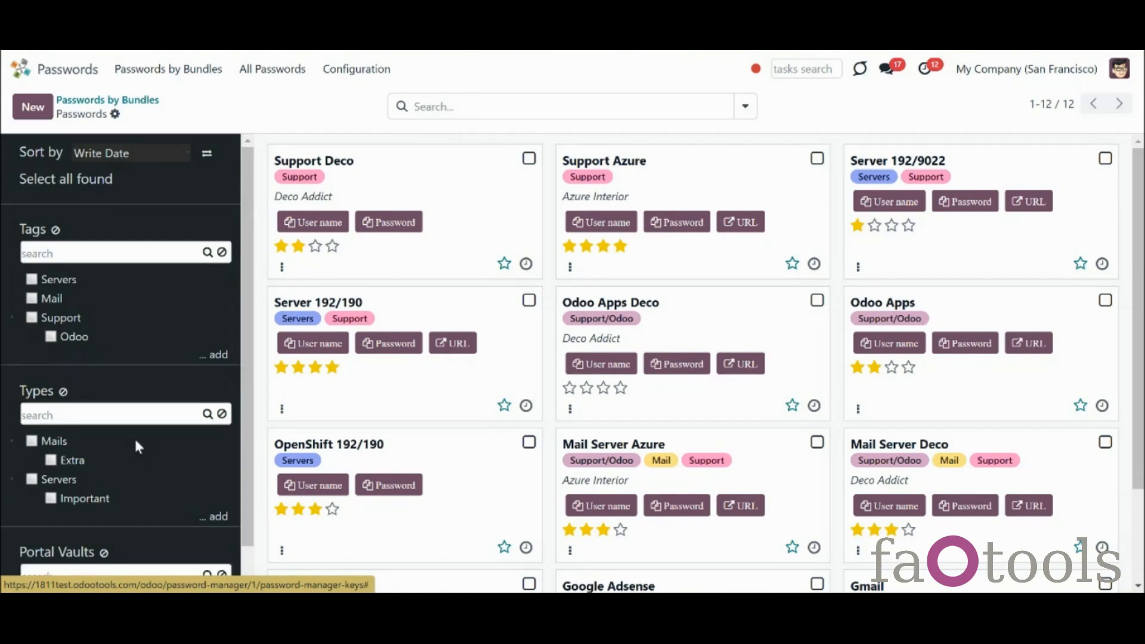
left_click(30, 319)
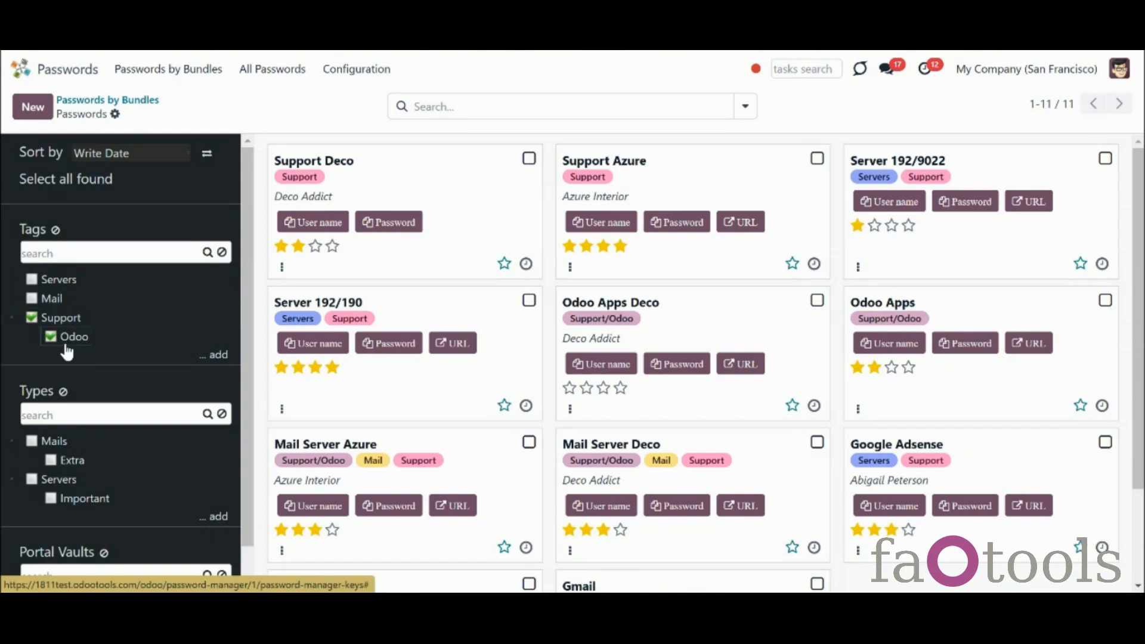
Clear the Support tag filter, review the Tags configuration list, and return to the password cards
left_click(31, 298)
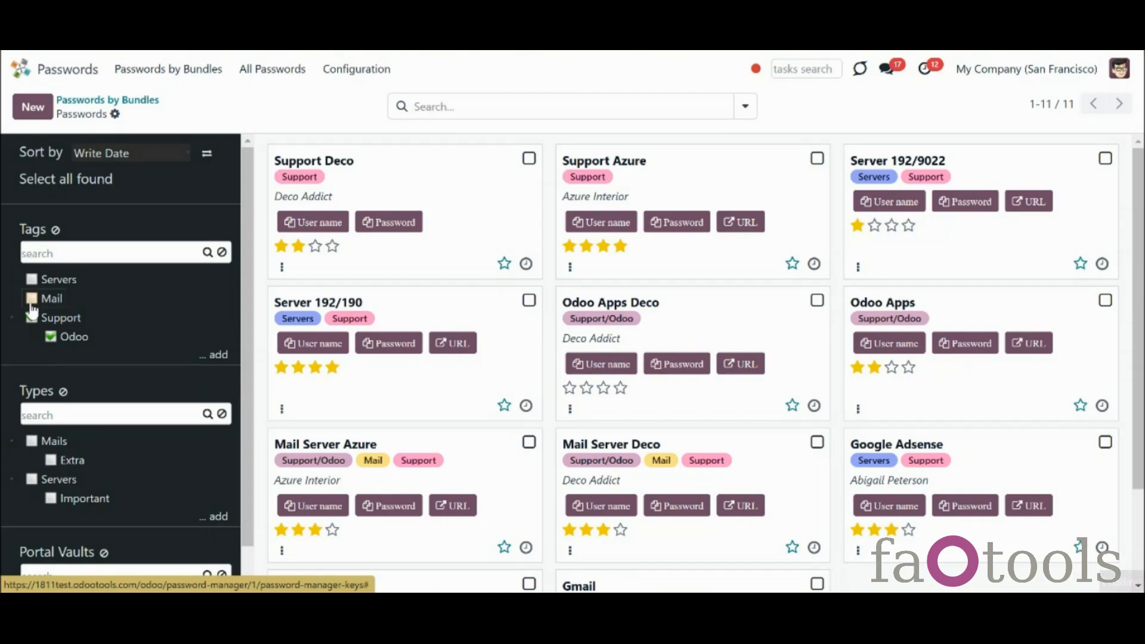
left_click(33, 318)
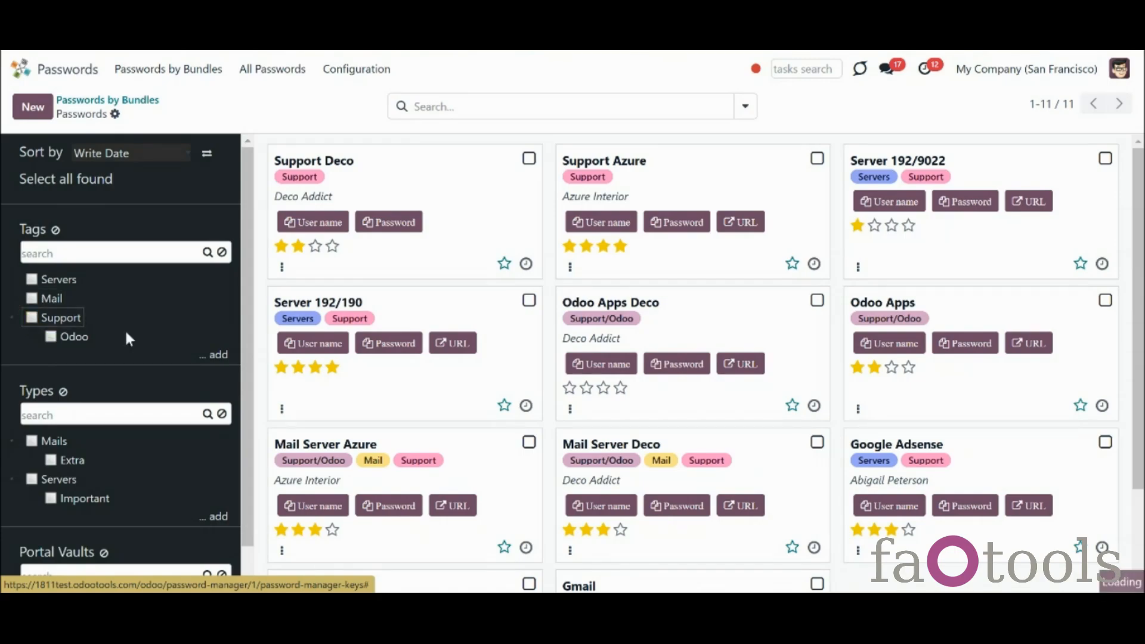
left_click(356, 69)
left_click(379, 147)
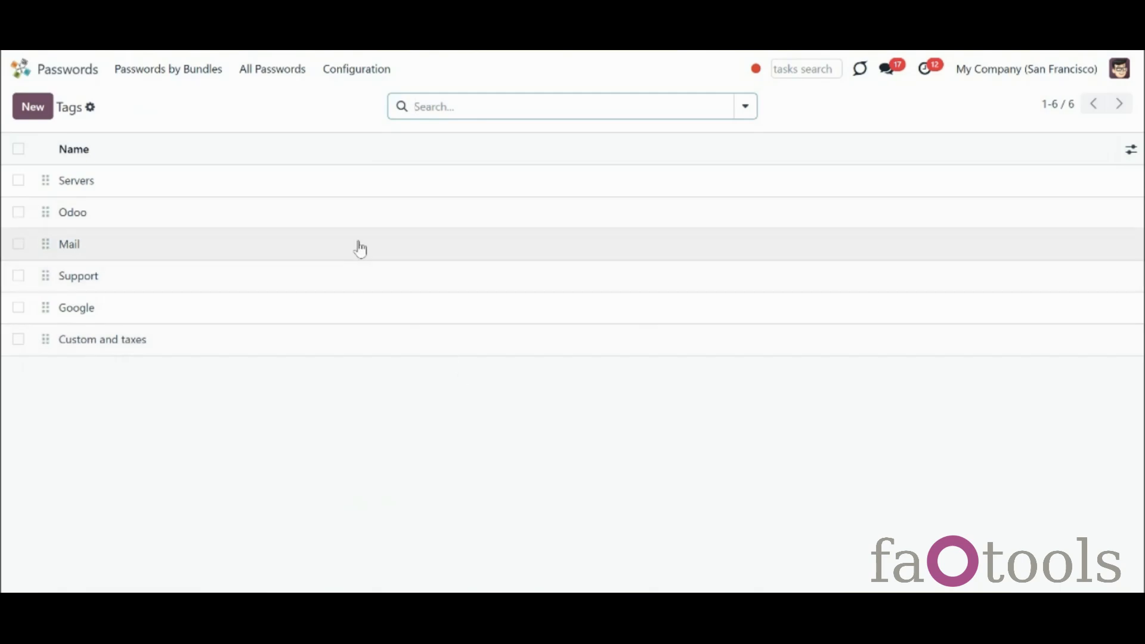
left_click(202, 71)
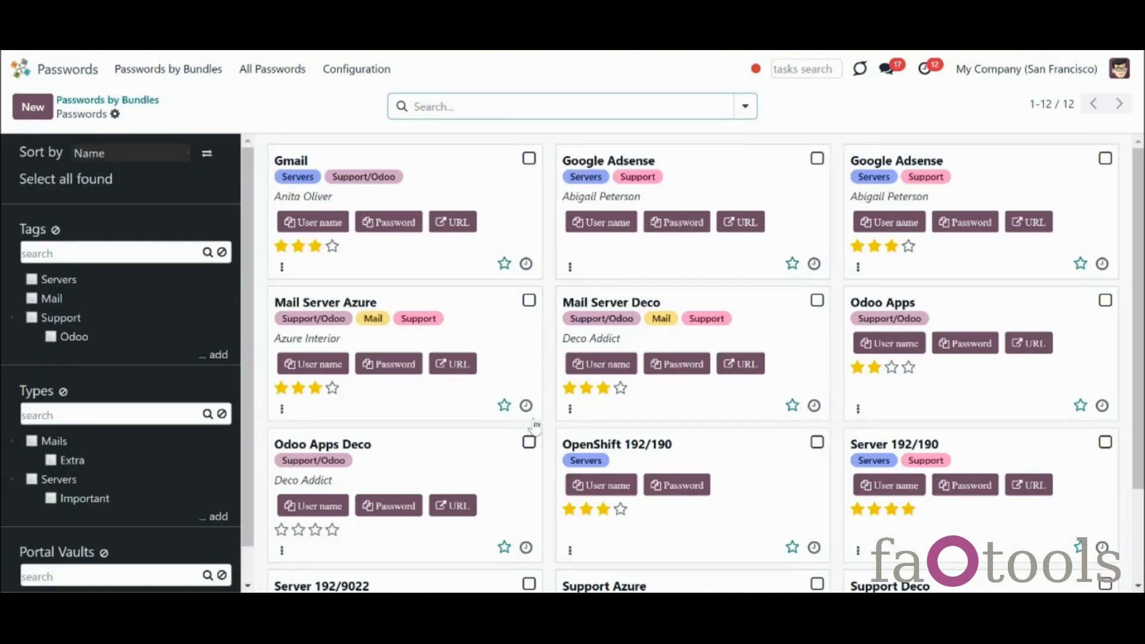
Add the Mail tag to the Odoo Apps Deco, Odoo Apps and Google Adsense passwords, then deselect them
left_click(529, 442)
left_click(849, 443)
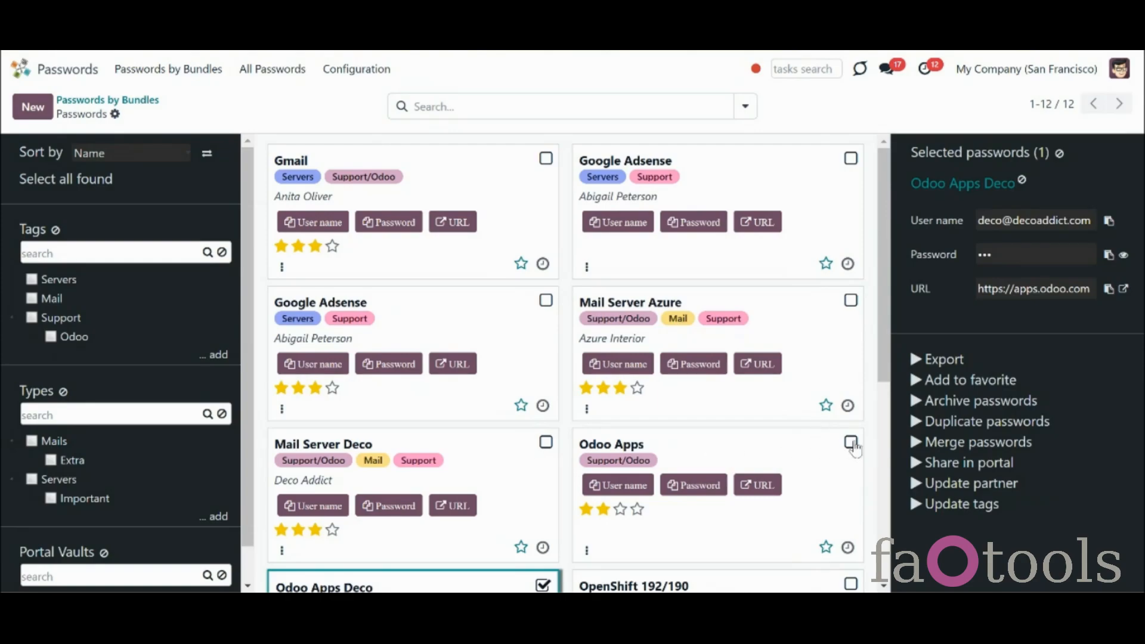
left_click(542, 301)
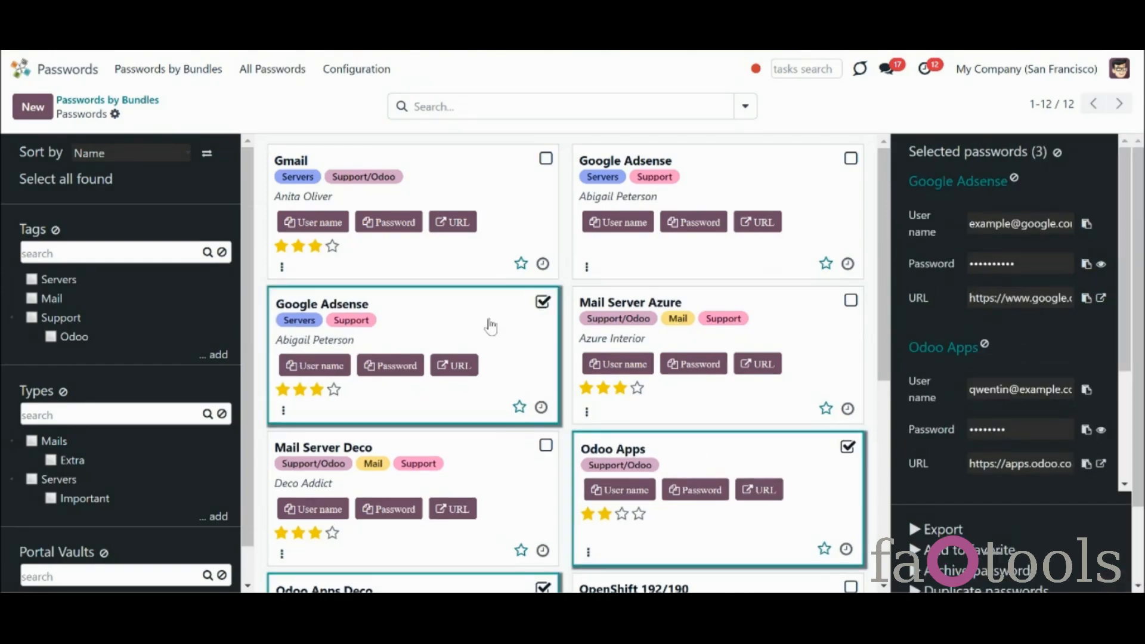
left_click_drag(485, 327, 53, 300)
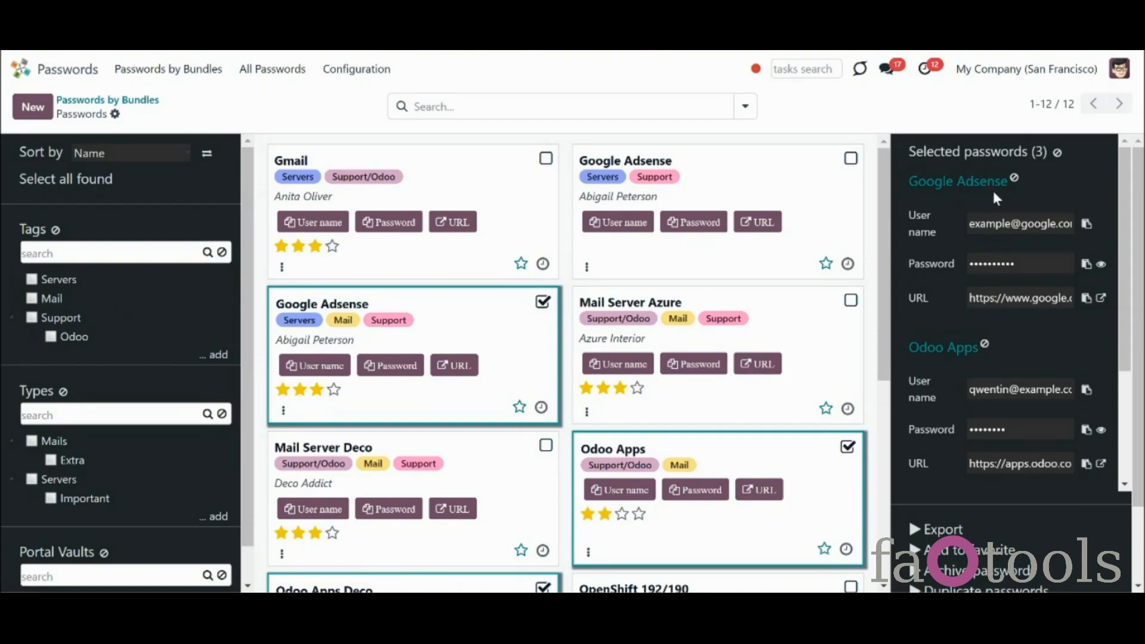
left_click(1057, 152)
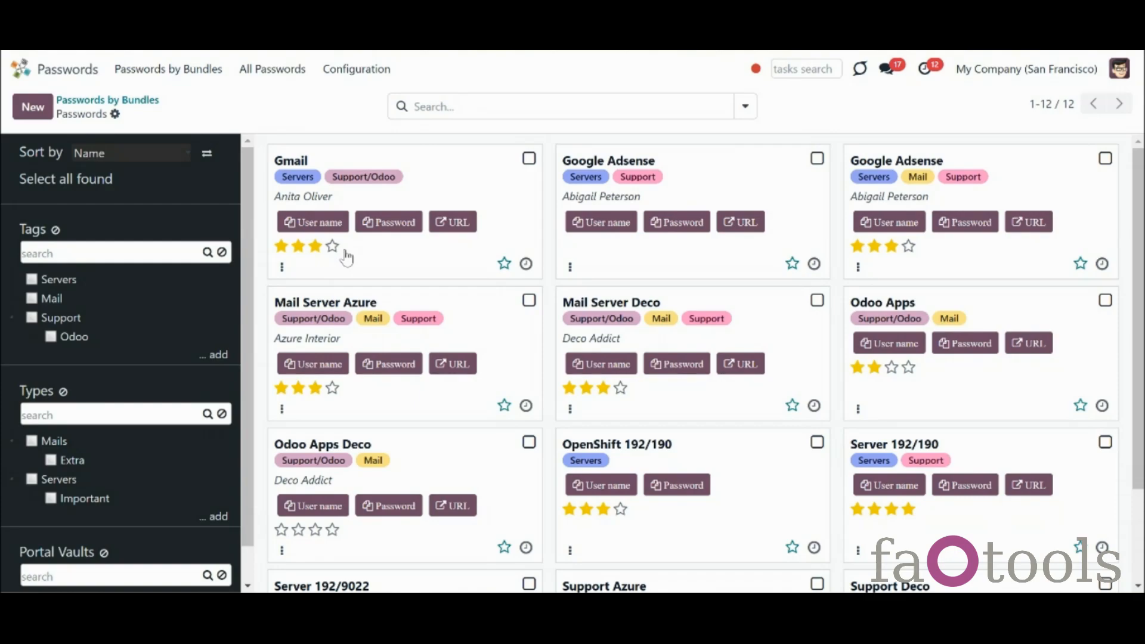
Copy the Gmail user name and password, and open the Gmail login URL
left_click(338, 227)
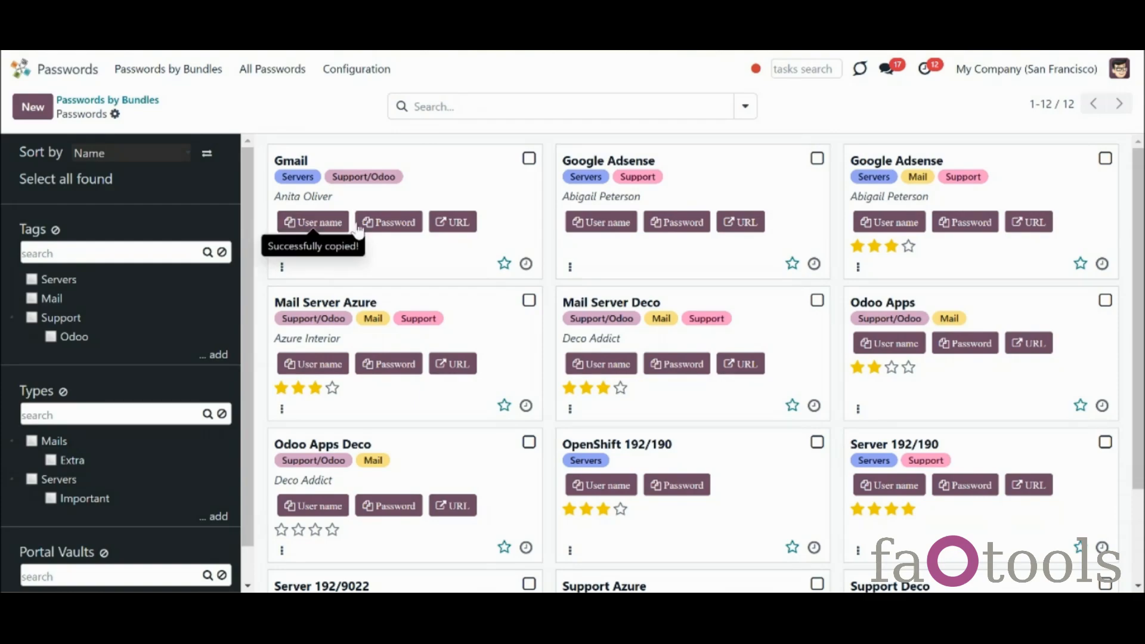
left_click(378, 223)
left_click(456, 224)
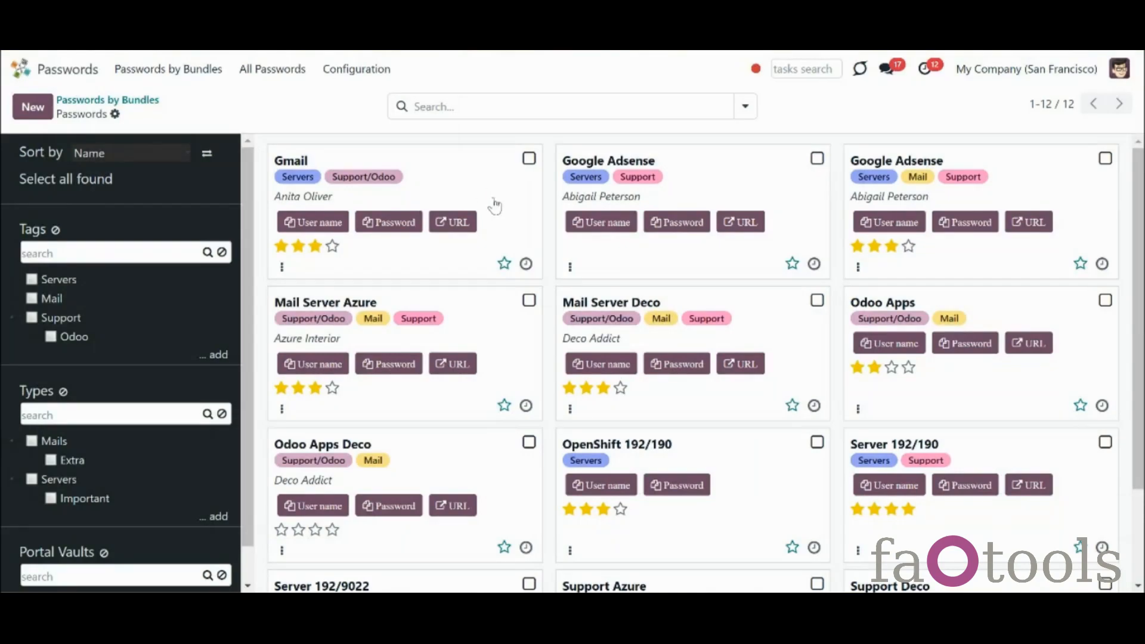
Check the Gmail card's scheduled activities and set the card colour to light blue
left_click(504, 264)
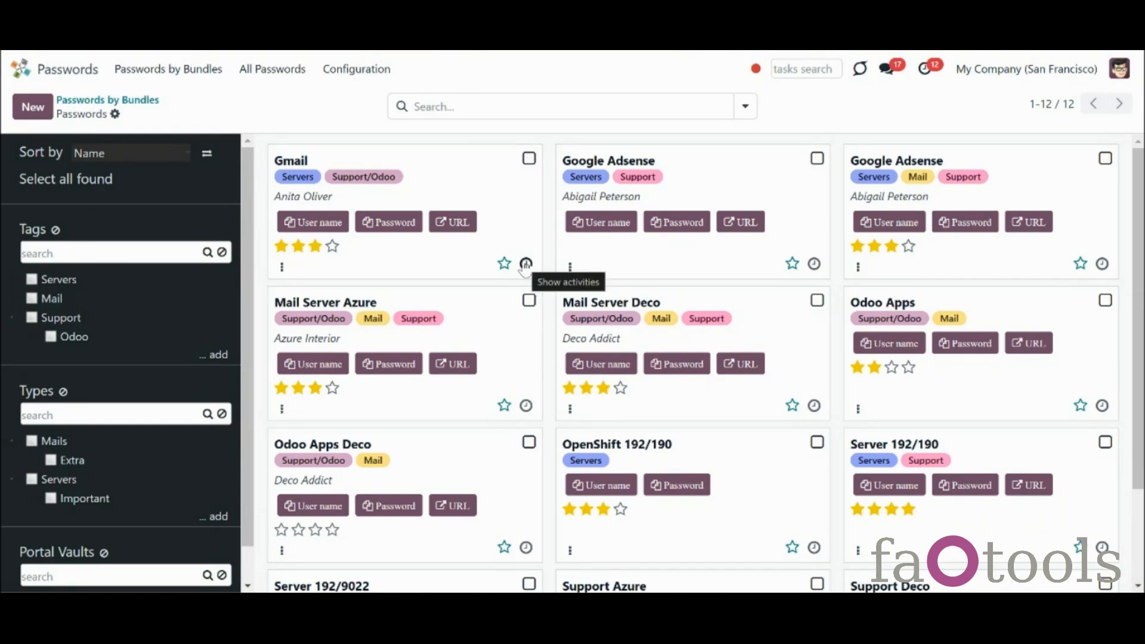
left_click(526, 264)
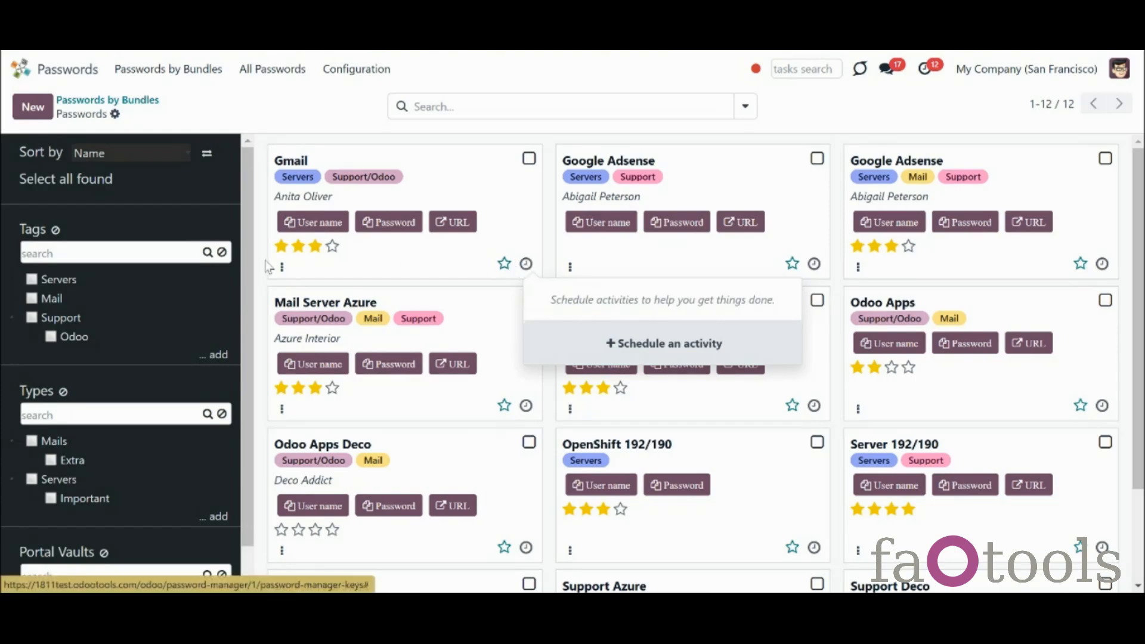
left_click(282, 268)
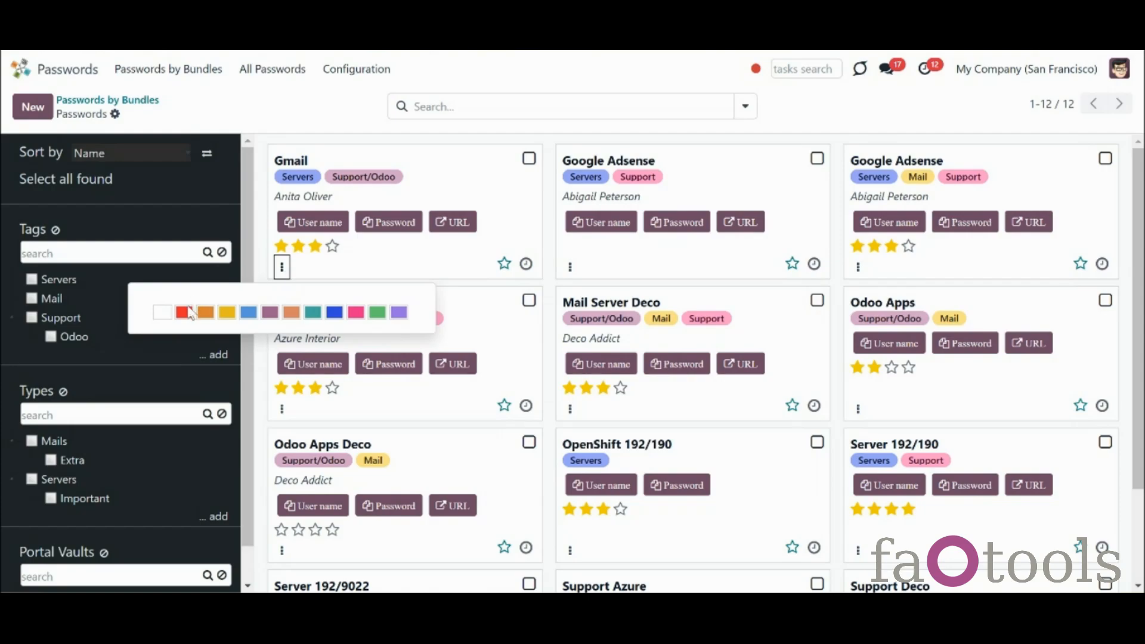
left_click(249, 316)
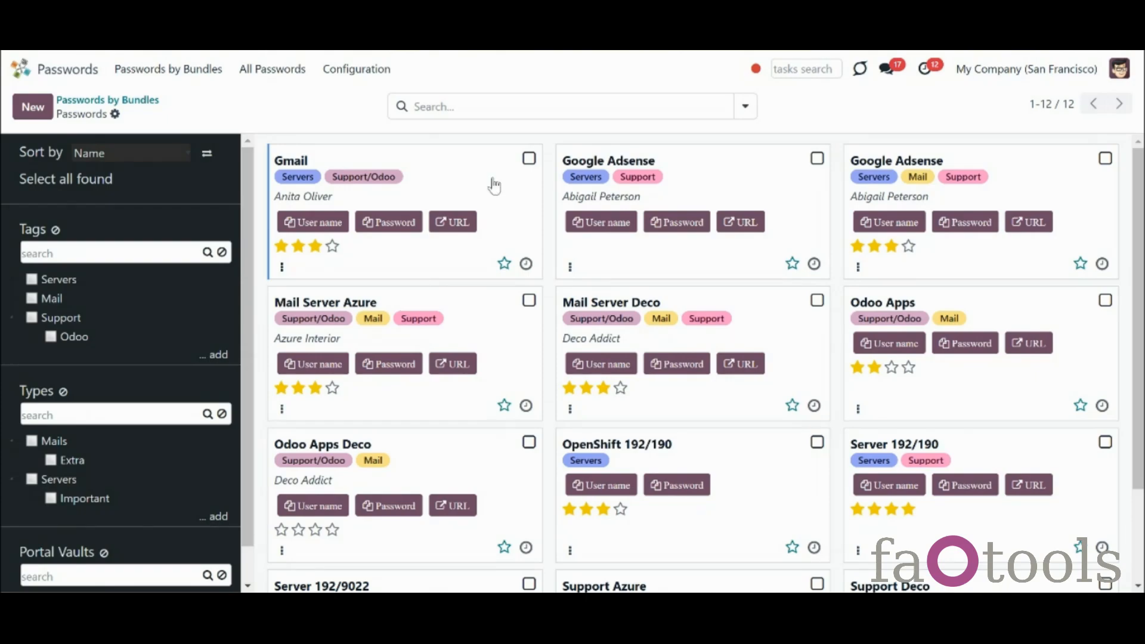
Select the Gmail and Google Adsense passwords, then paste and clear a search for the copied user name
left_click(516, 180)
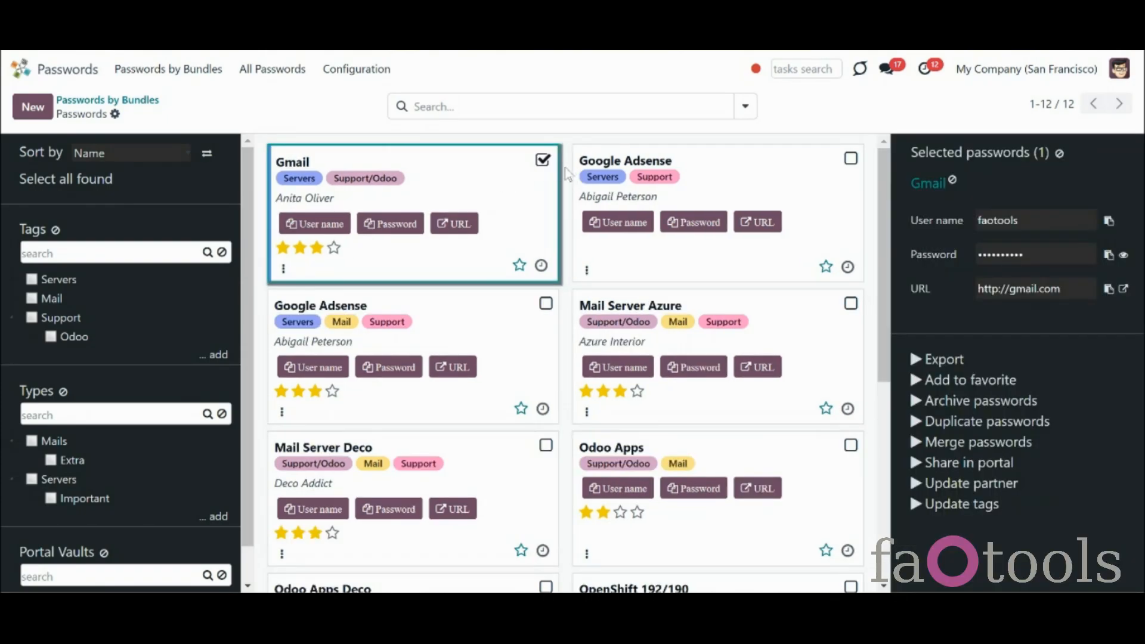
left_click(850, 160)
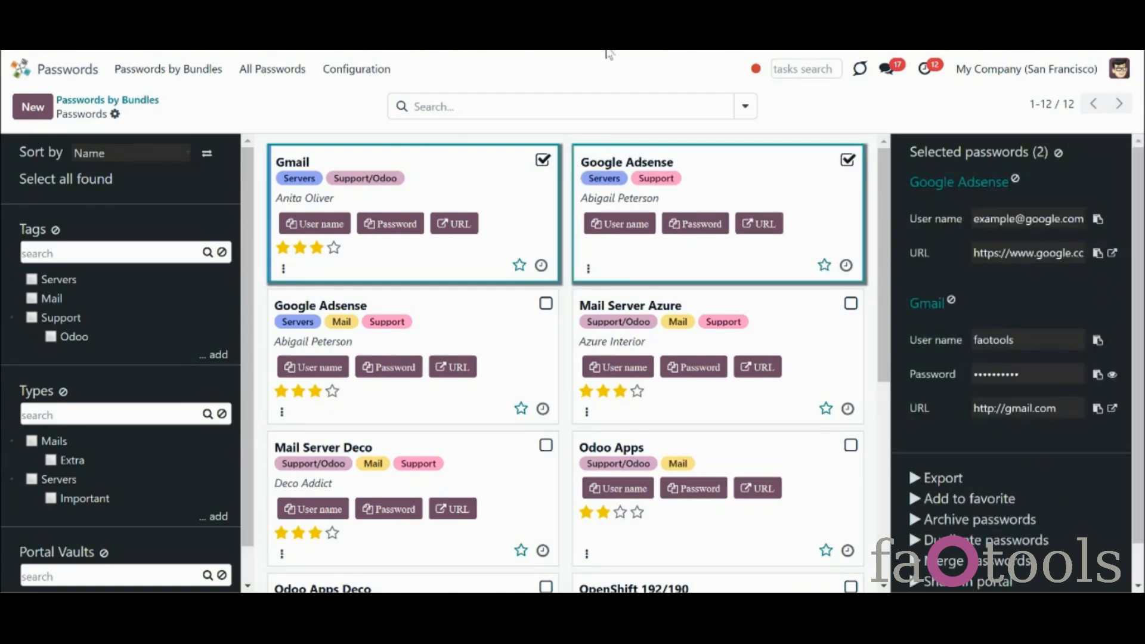
left_click(575, 102)
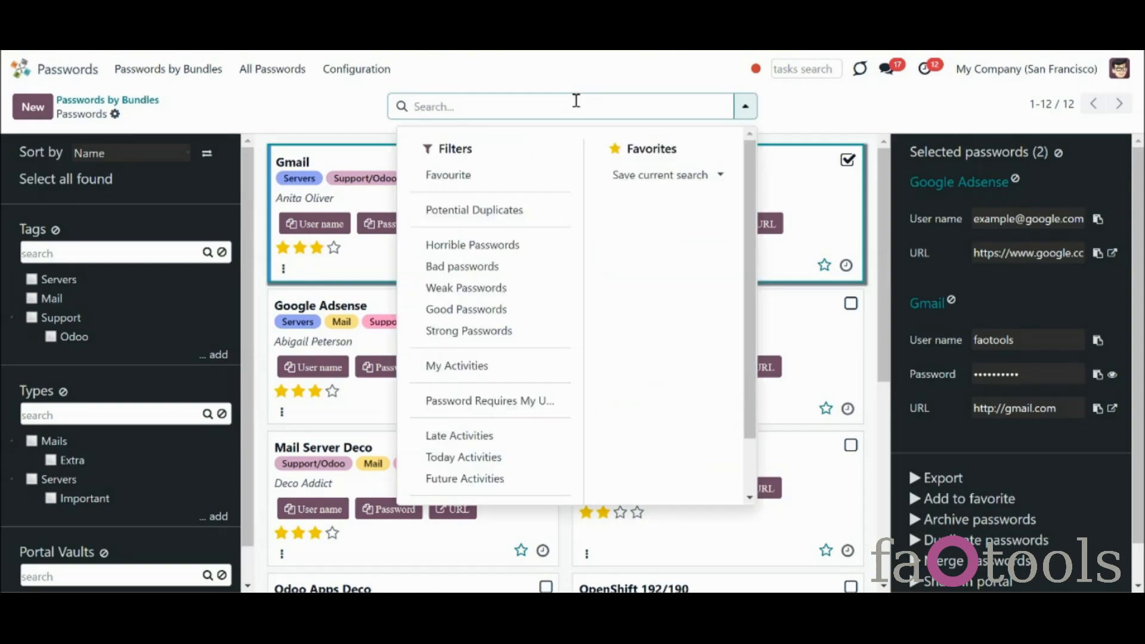
key("ctrl+v")
key("ctrl+a")
key("BackSpace")
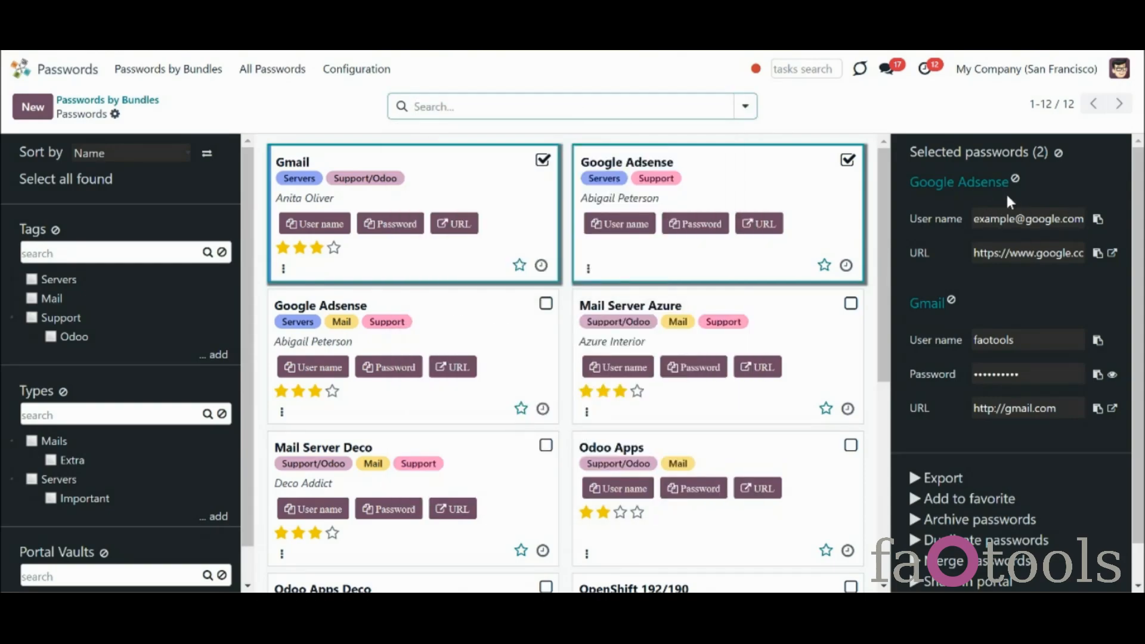
Try the Support tag, Mails type and Mail tag filters, then remove them again
left_click(31, 317)
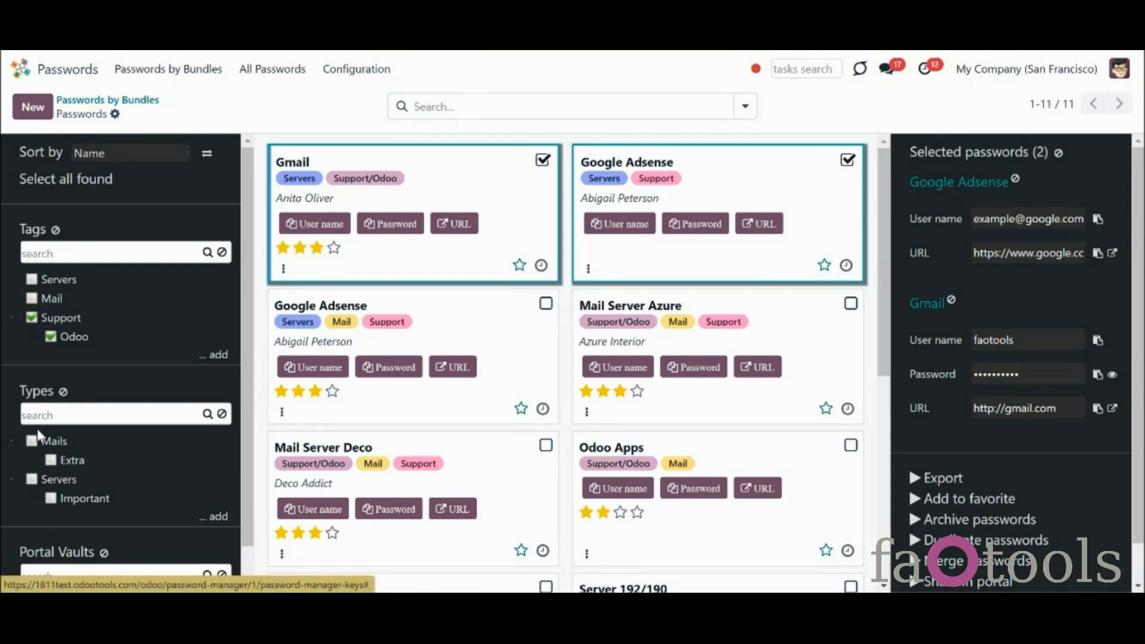
left_click(36, 440)
left_click(34, 298)
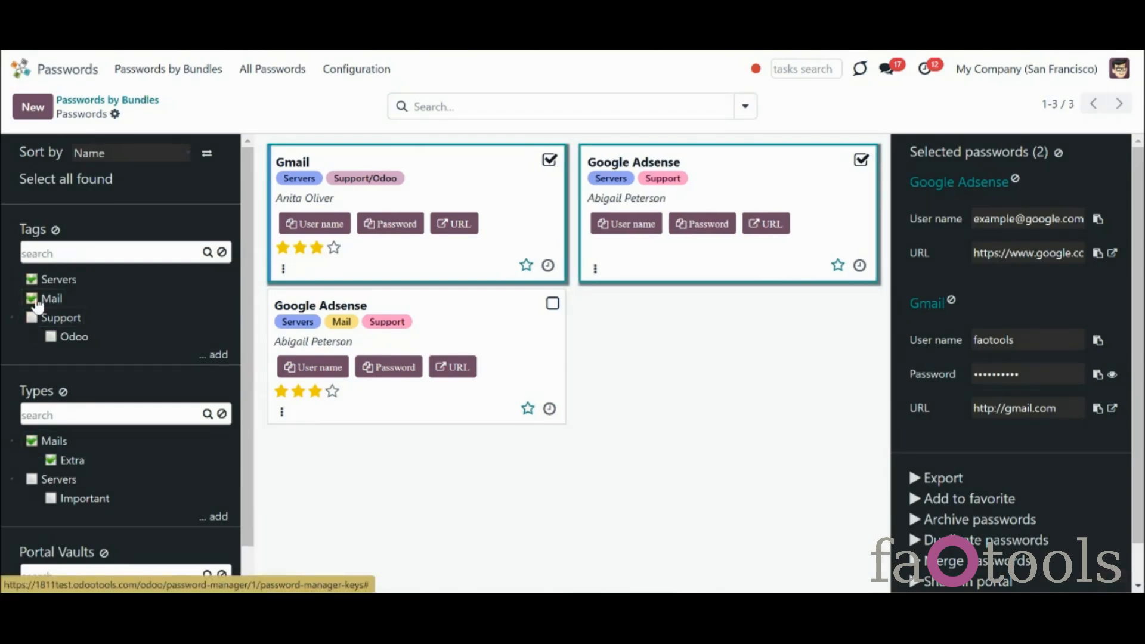
left_click(33, 298)
left_click(33, 442)
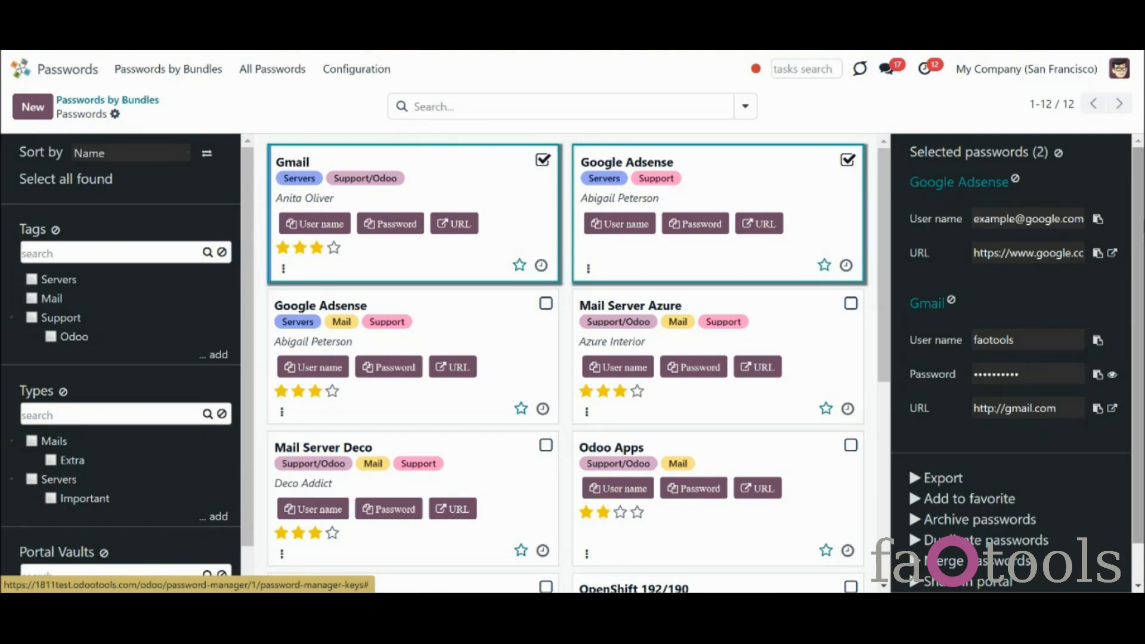
Copy the Gmail password from the Selected passwords panel and show it in plain text
left_click_drag(1143, 261, 1143, 263)
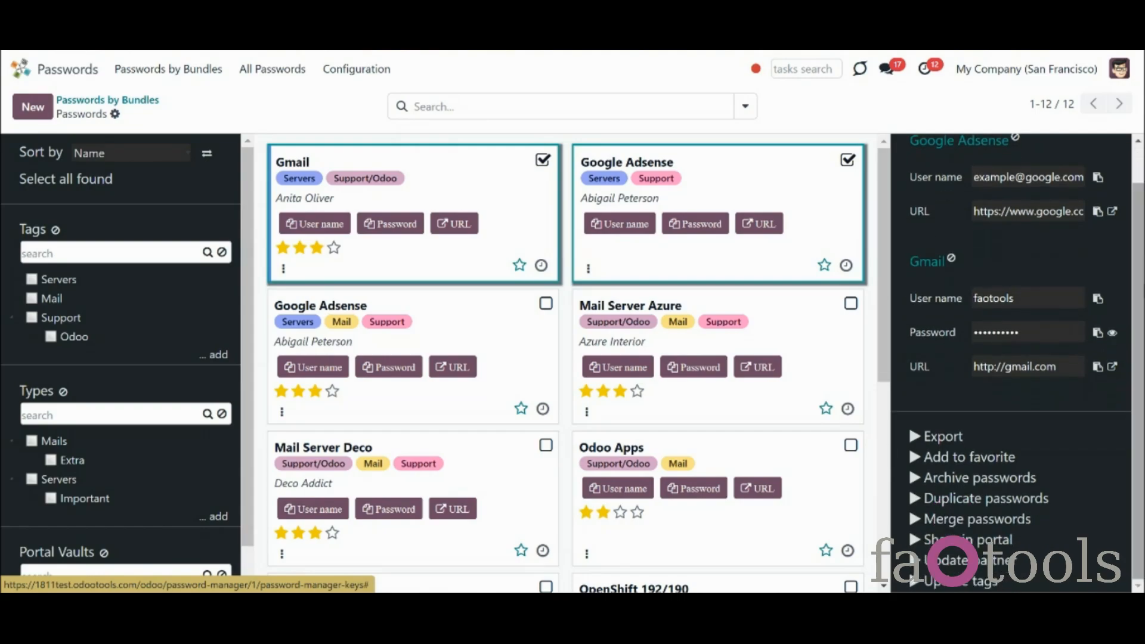
left_click(1098, 335)
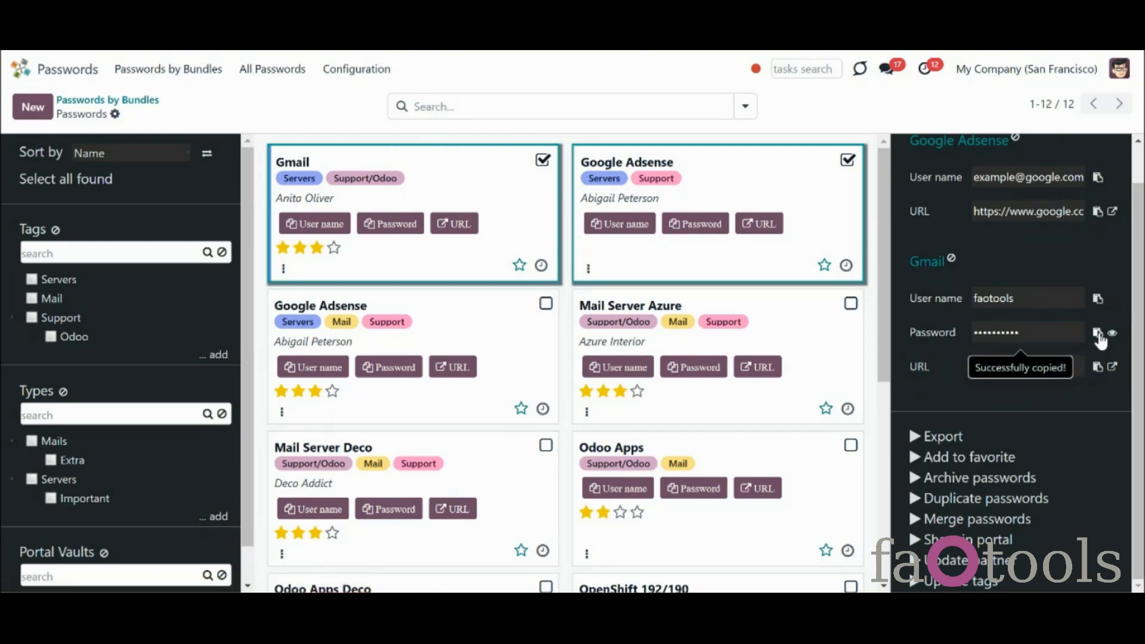
left_click(1112, 333)
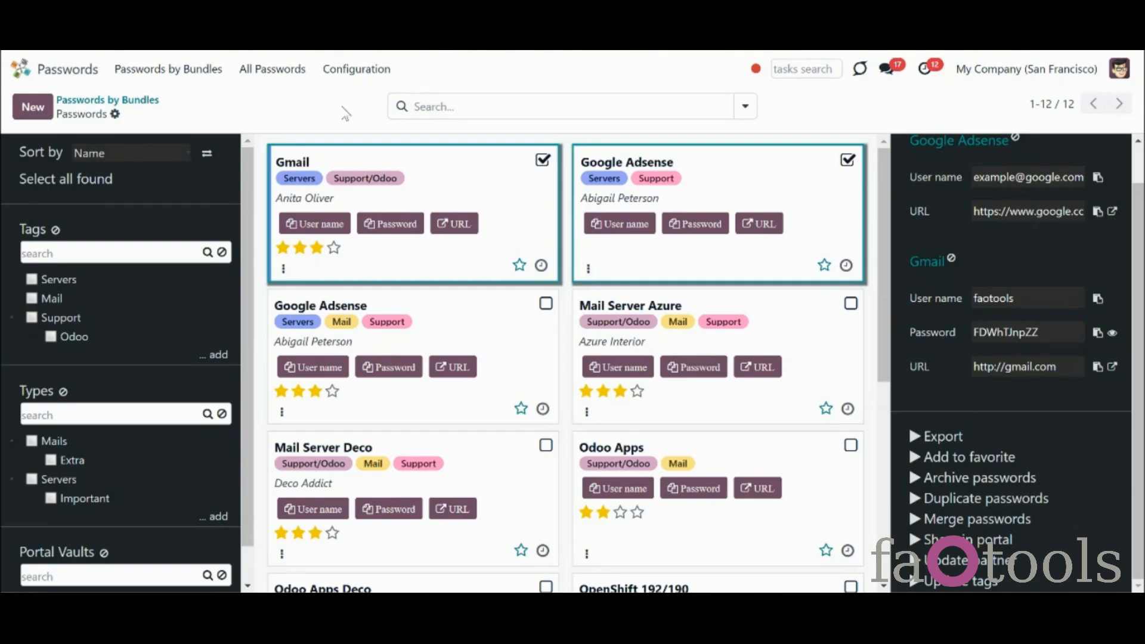
left_click(356, 71)
In Password Manager settings, add Remove from favorite and Restore passwords mass actions, then save
left_click(368, 186)
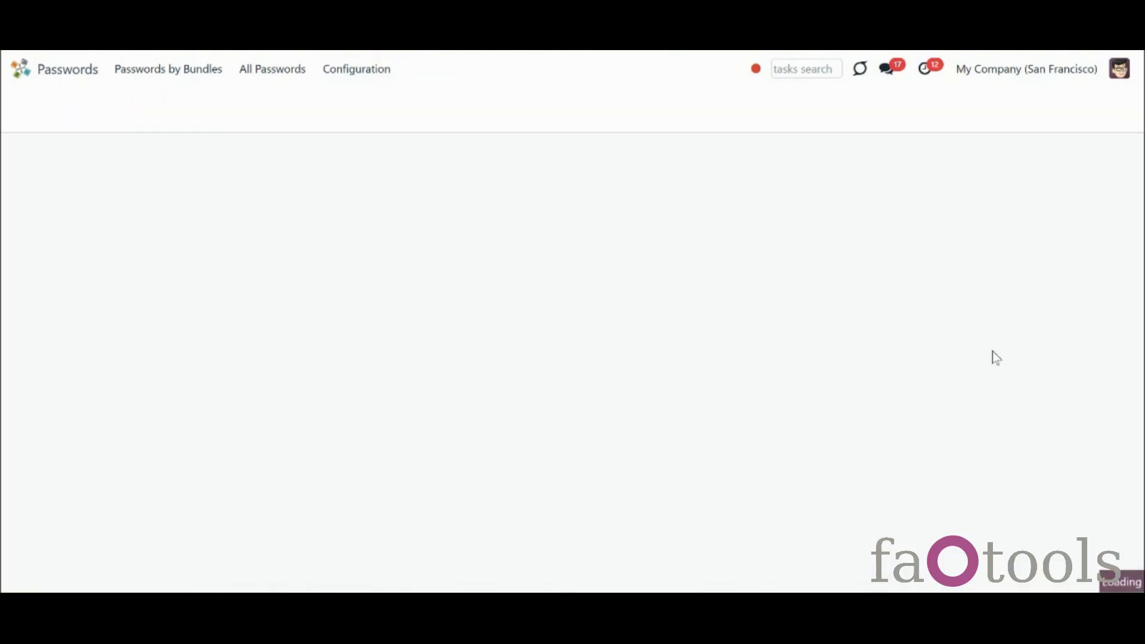
scroll(1081, 330, "down", 8)
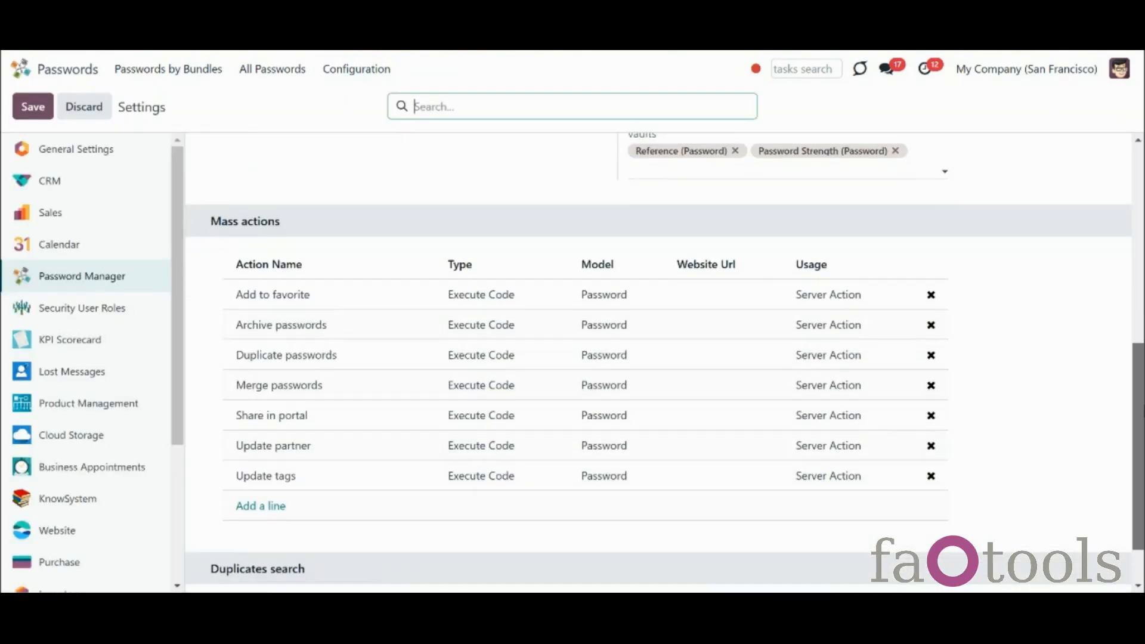
left_click(240, 483)
left_click(202, 318)
left_click(202, 350)
left_click(202, 382)
left_click(220, 437)
left_click(313, 438)
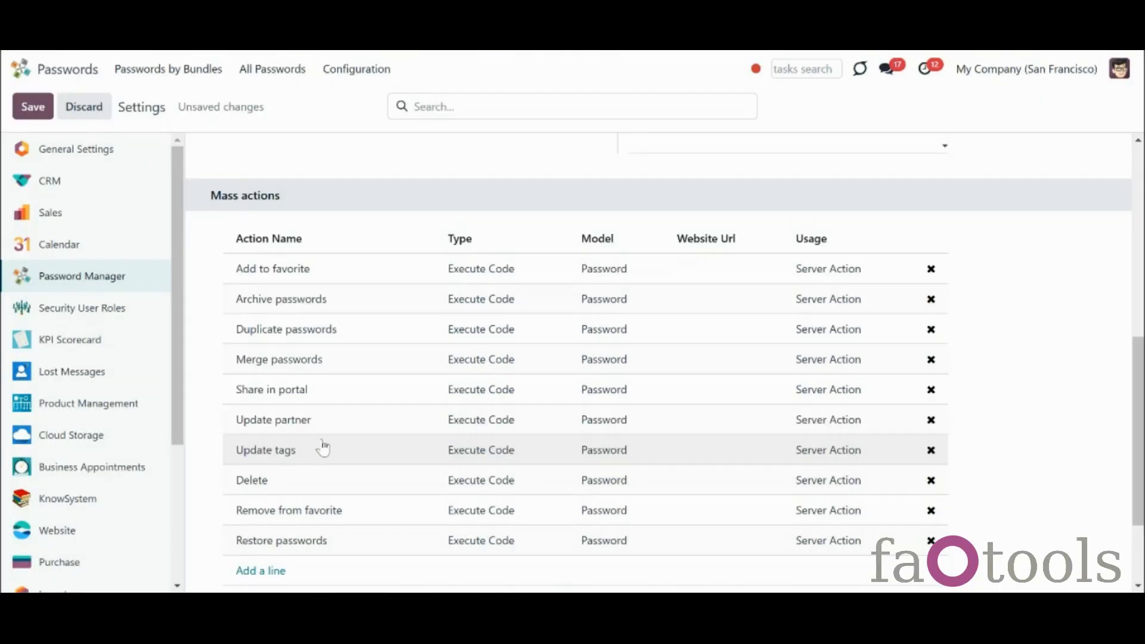
left_click(930, 480)
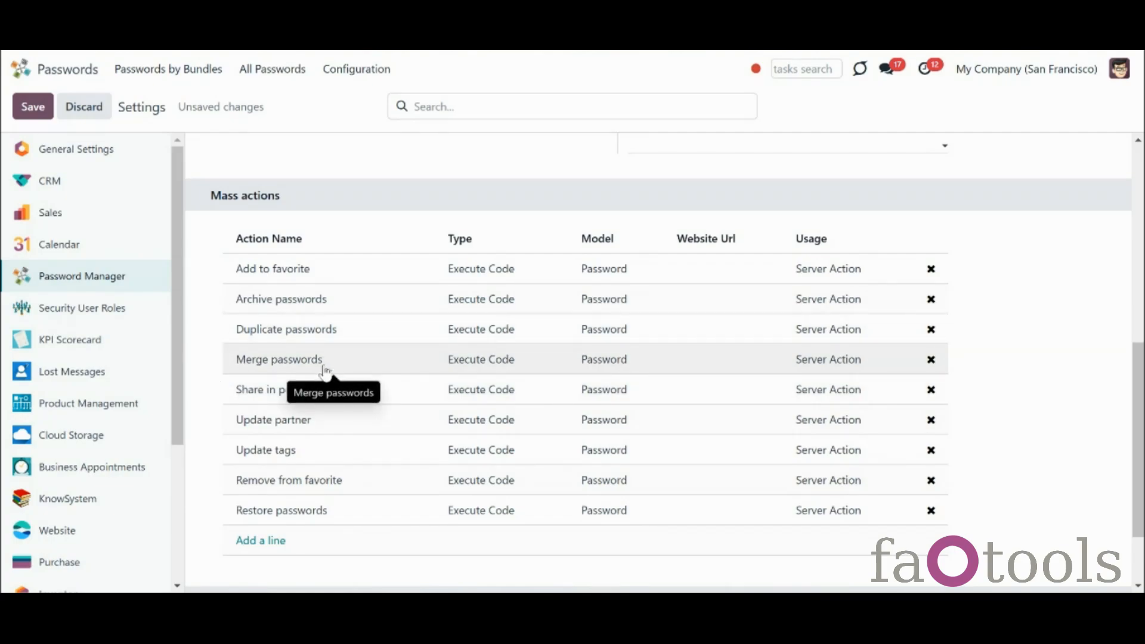
left_click(34, 107)
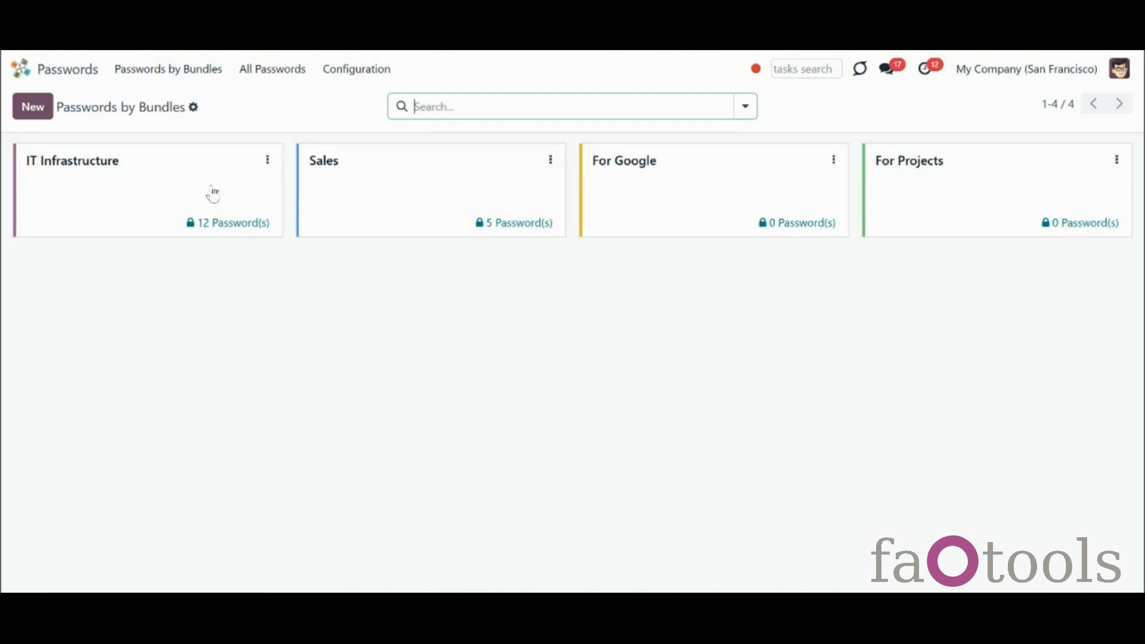
Open the Password Manager settings and turn off Show Phone for portal vaults
left_click(364, 70)
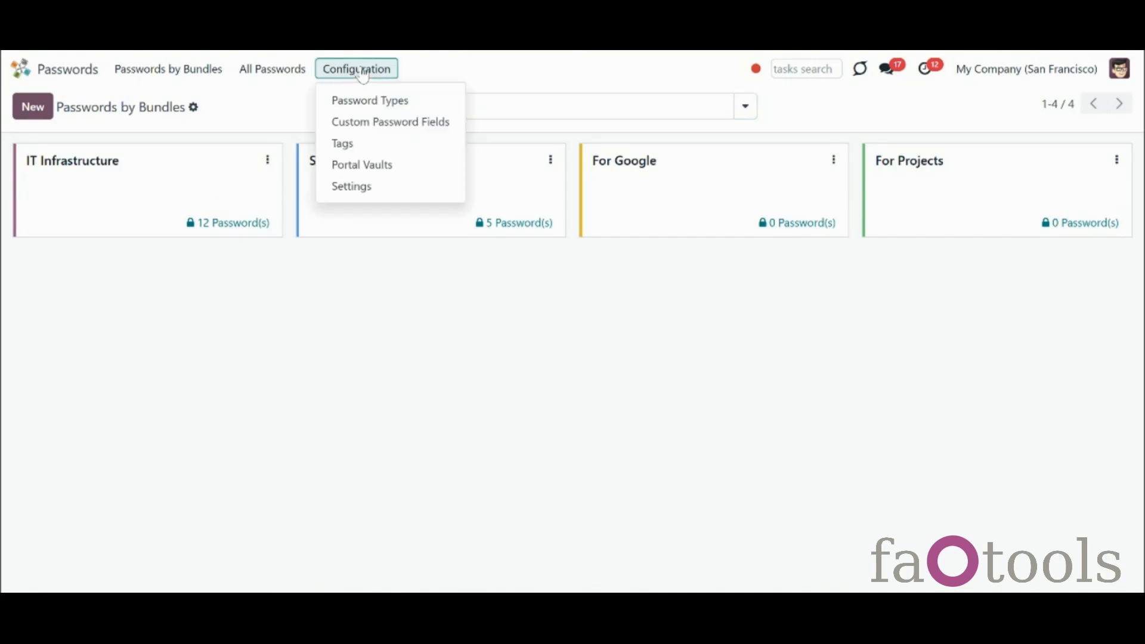
left_click(389, 189)
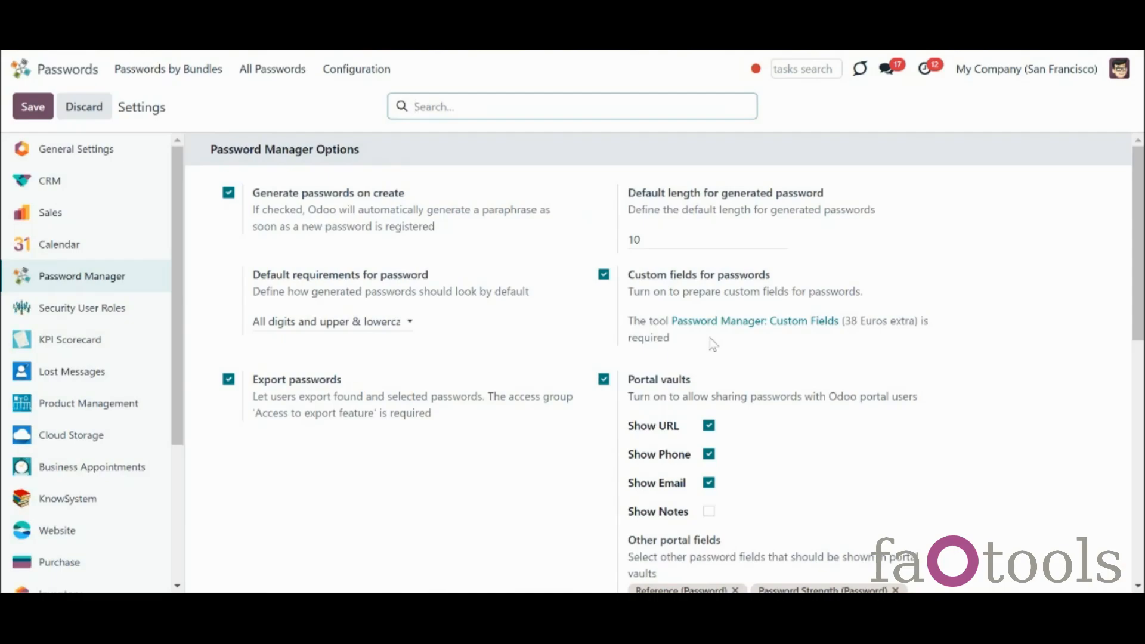
left_click_drag(1138, 248, 1143, 315)
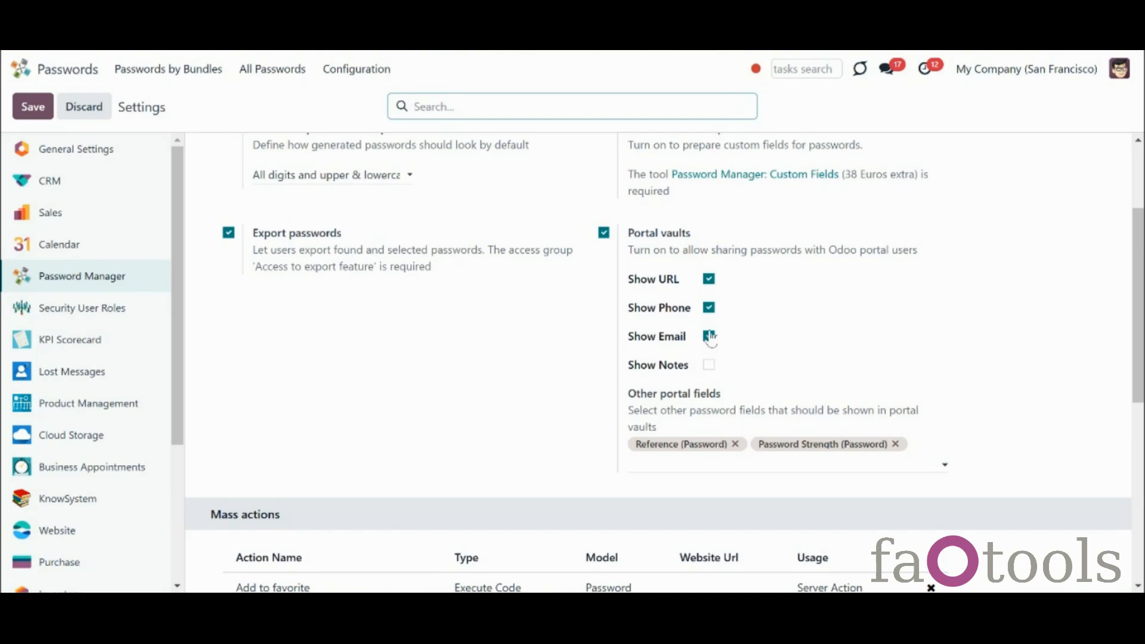
left_click(708, 308)
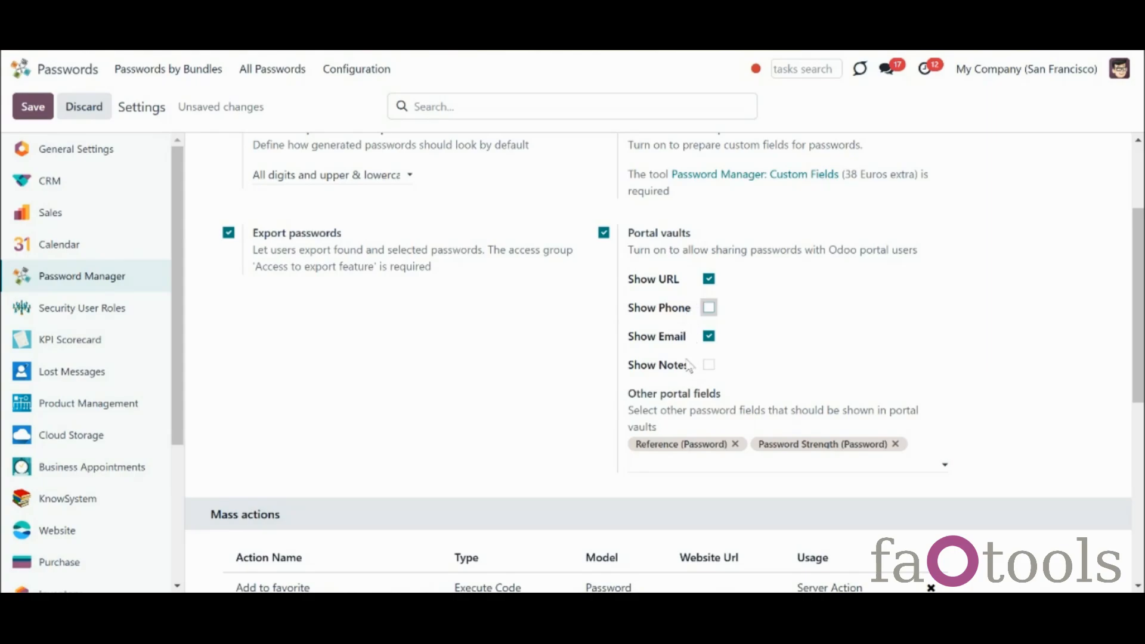
Add 'Is for personal use' to the other portal fields and browse the full password field list
left_click(747, 470)
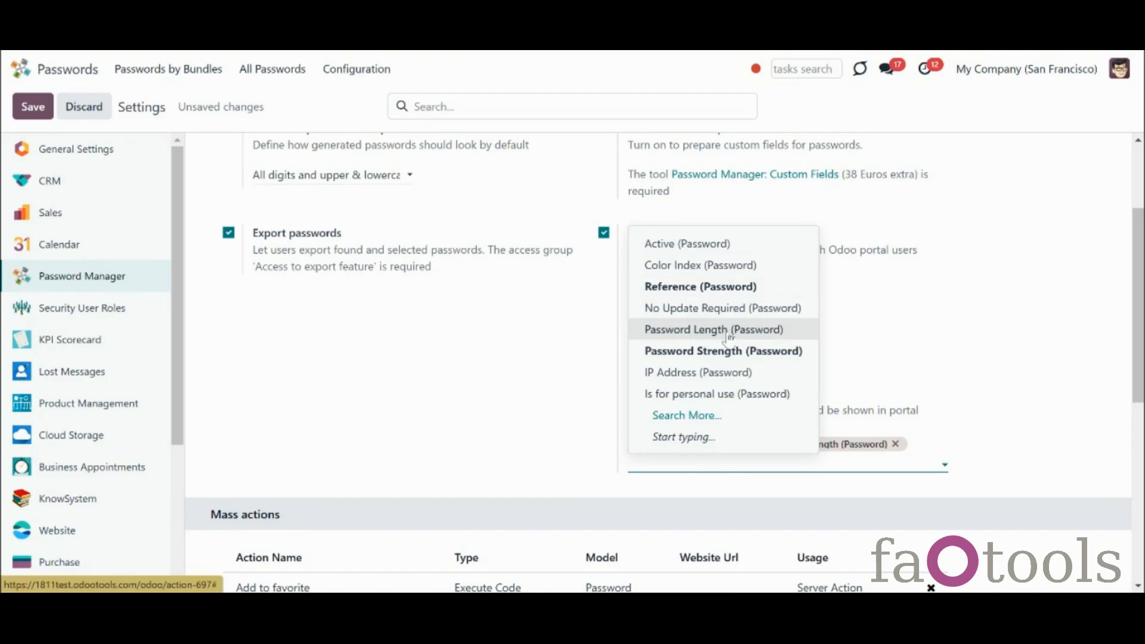
left_click(779, 397)
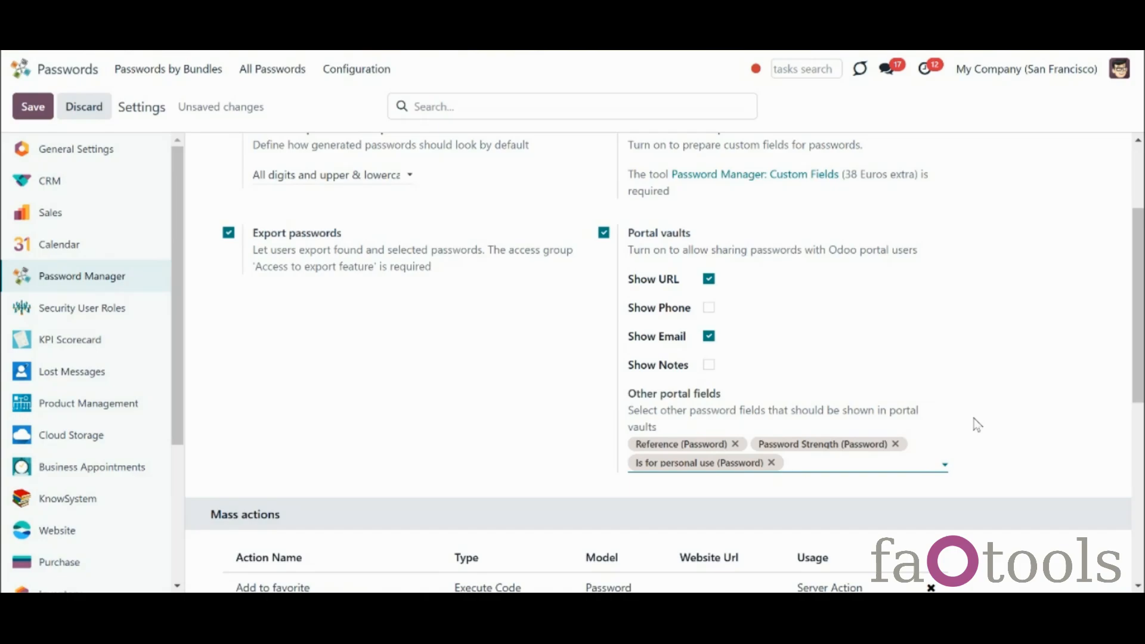
left_click(889, 465)
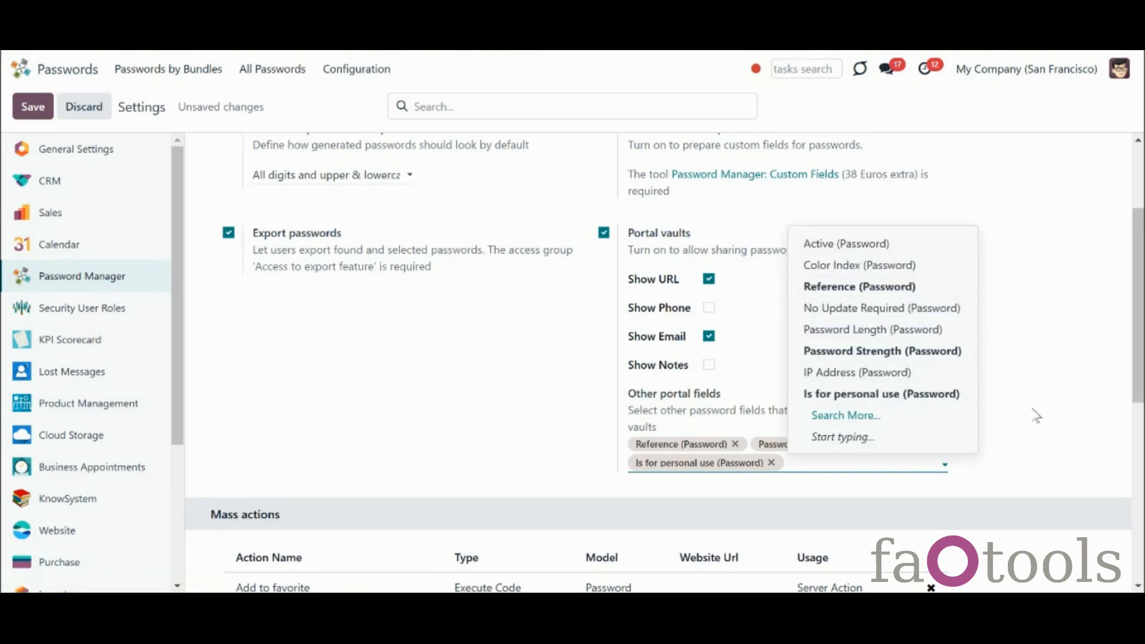
left_click(848, 417)
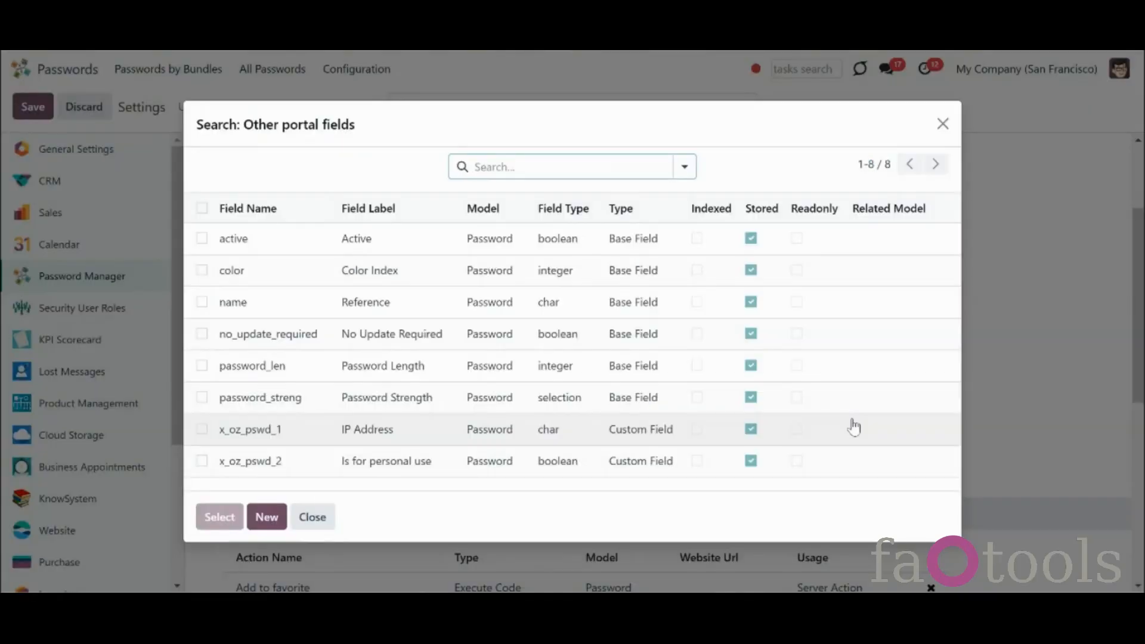
left_click(943, 124)
scroll(292, 500, "down", 6)
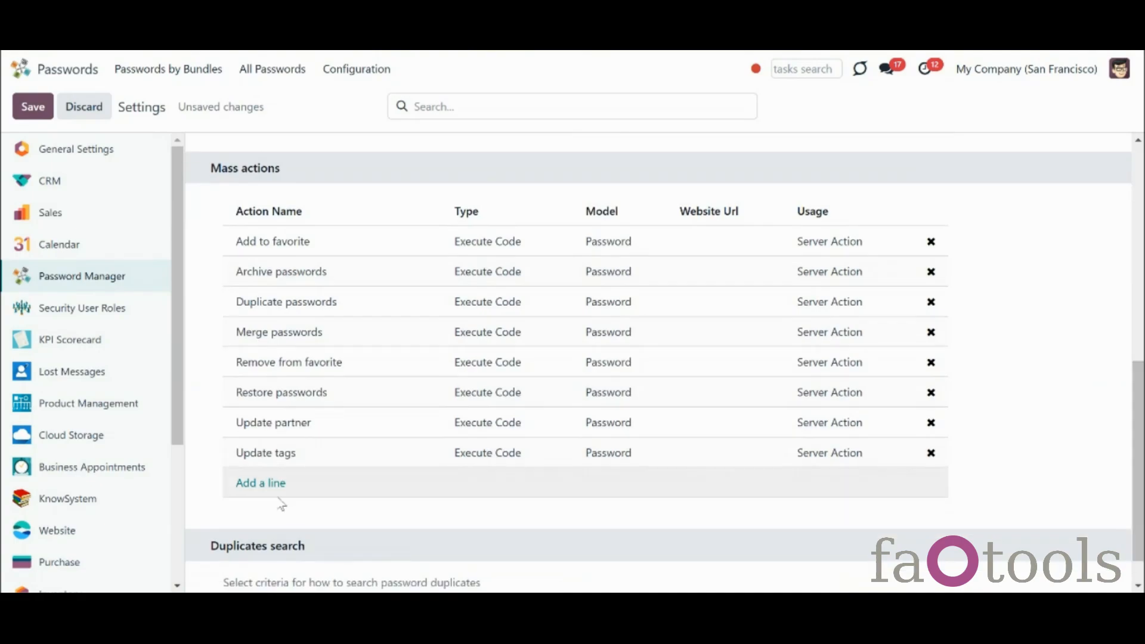
Add Share in portal as a password mass action and save the settings
left_click(248, 482)
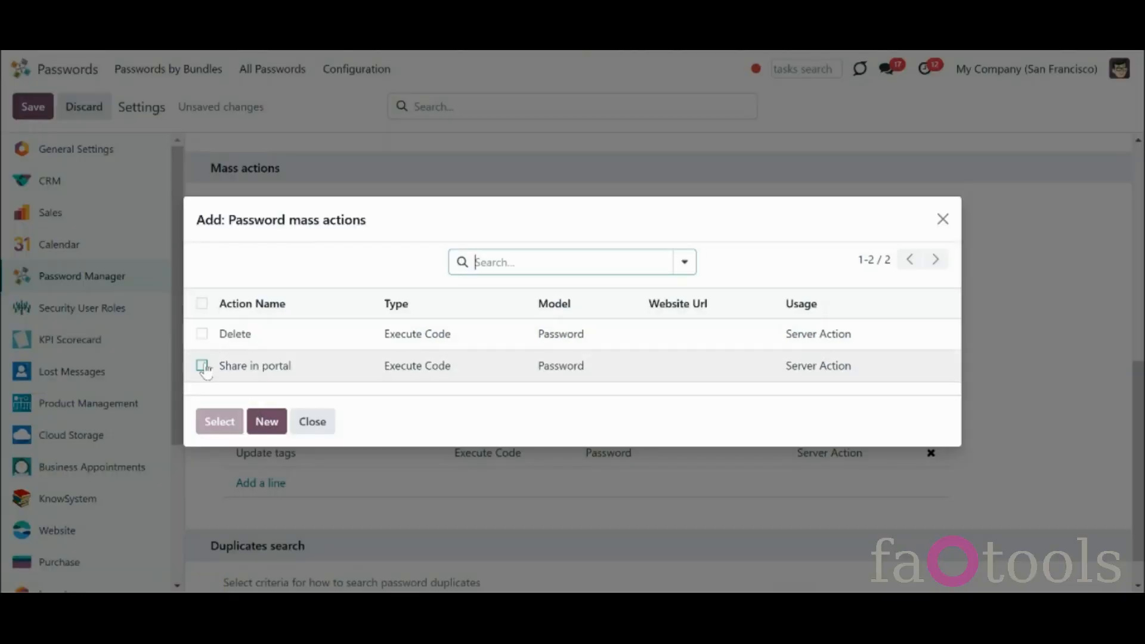
left_click(201, 366)
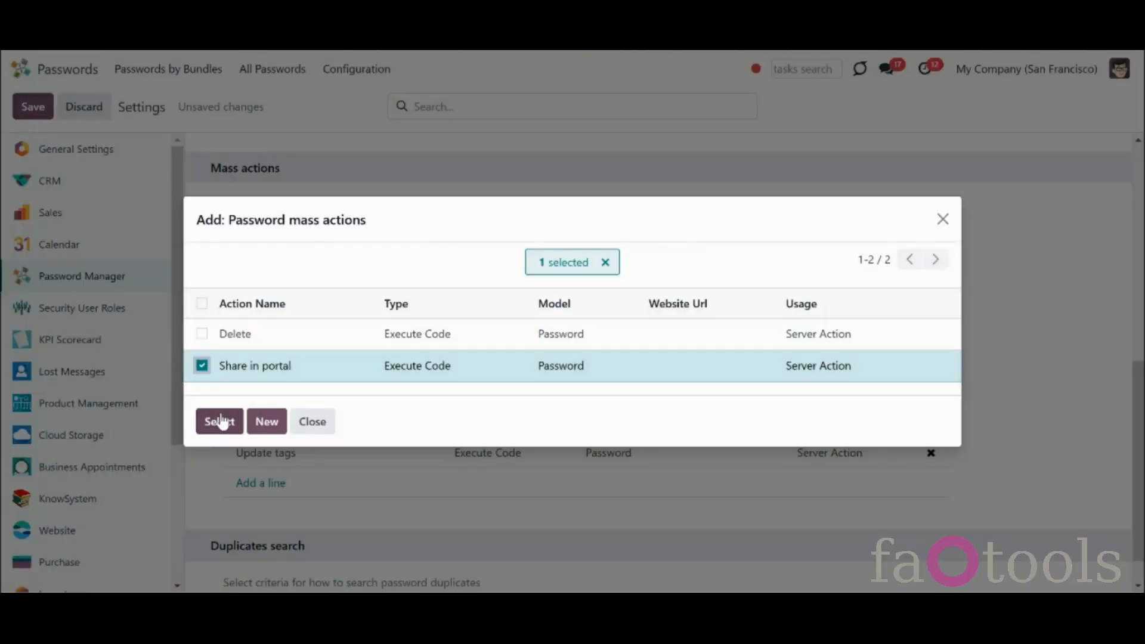
left_click(222, 422)
left_click(32, 110)
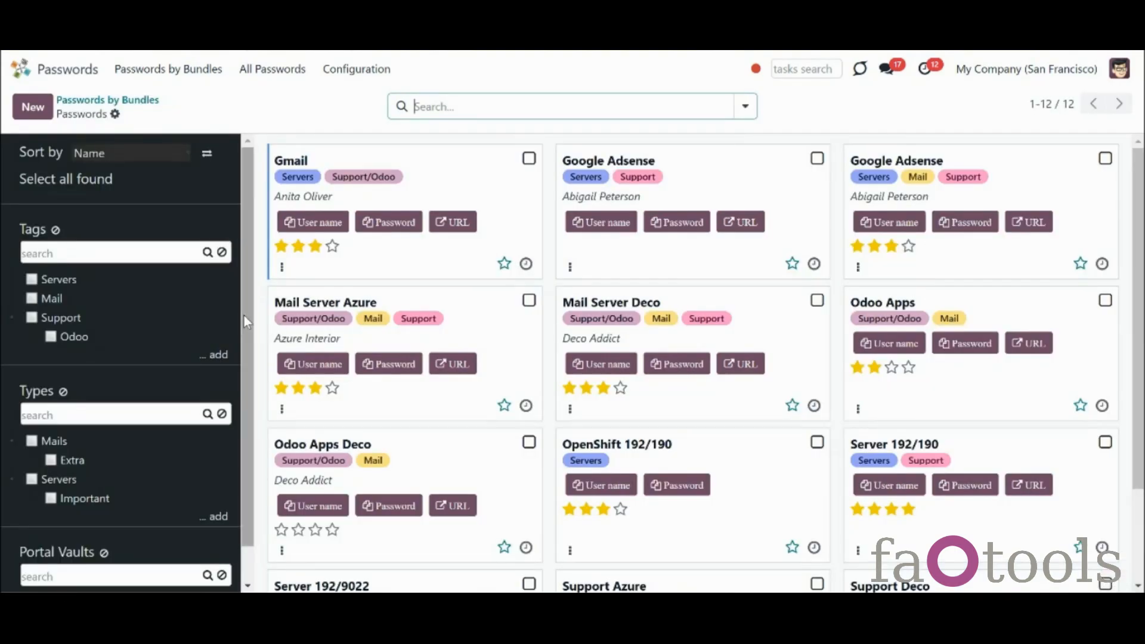
left_click_drag(245, 317, 272, 410)
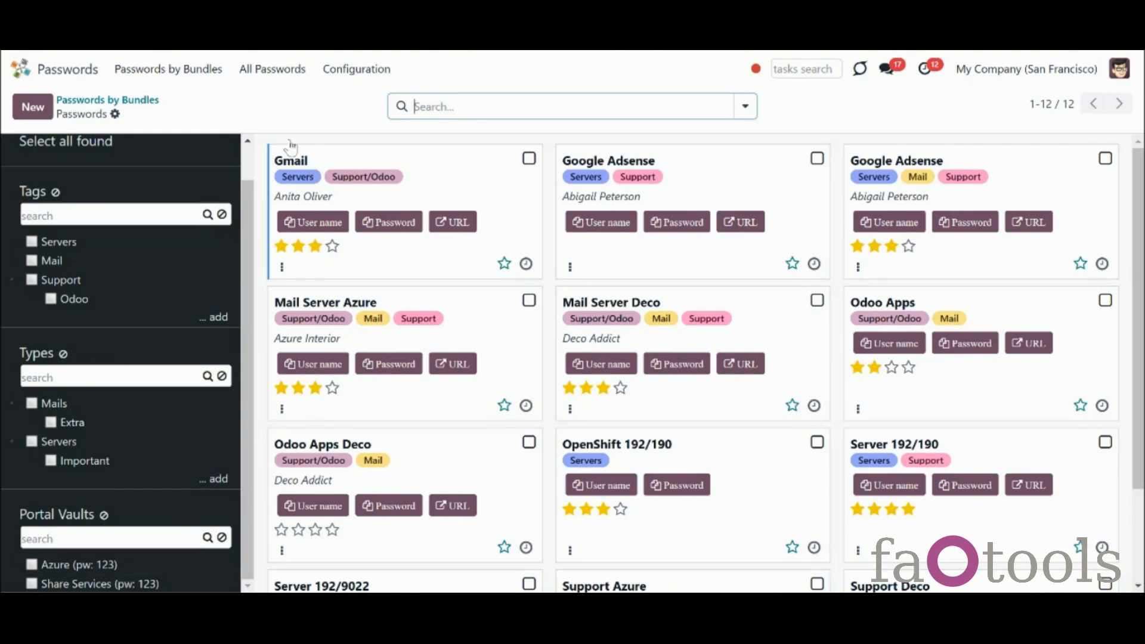
left_click(333, 77)
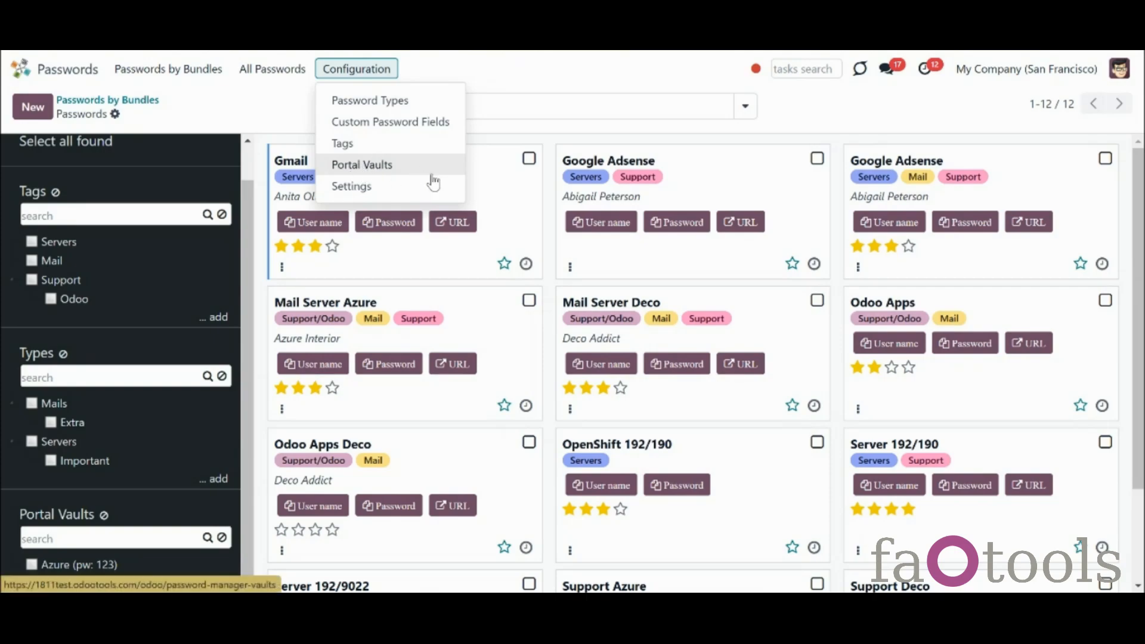
left_click_drag(249, 246, 250, 174)
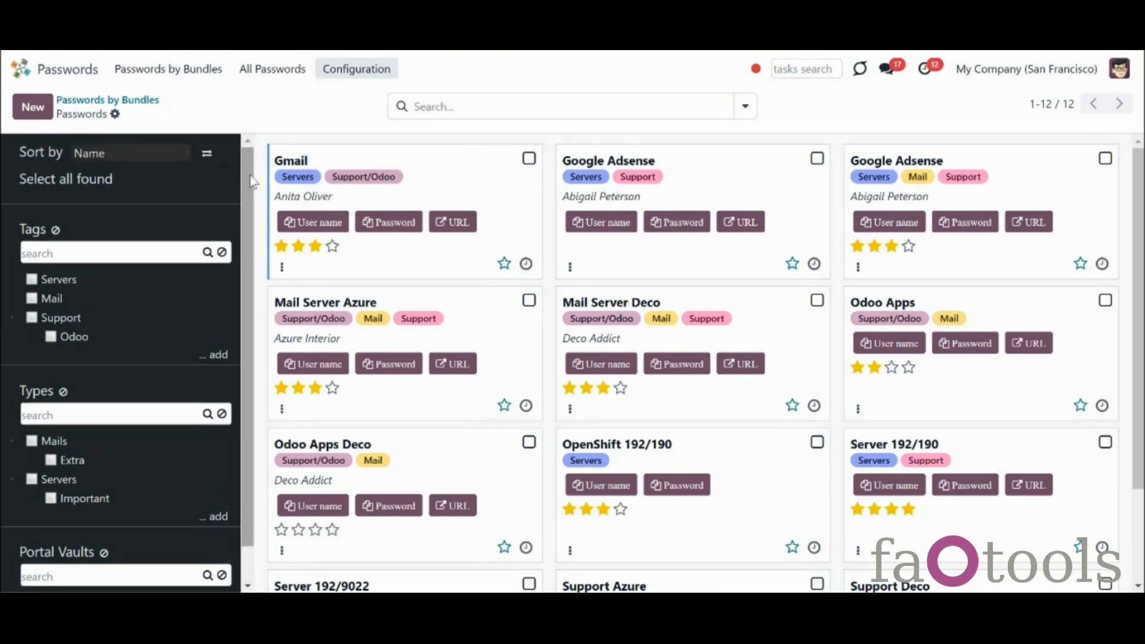
scroll(244, 201, "down", 1)
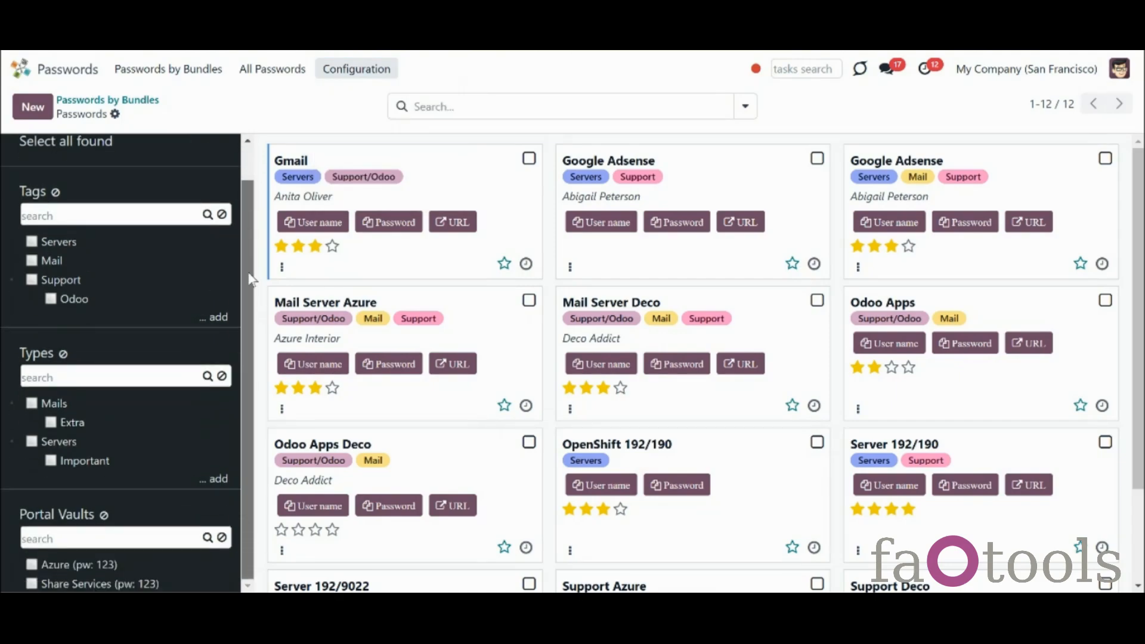
left_click(107, 564)
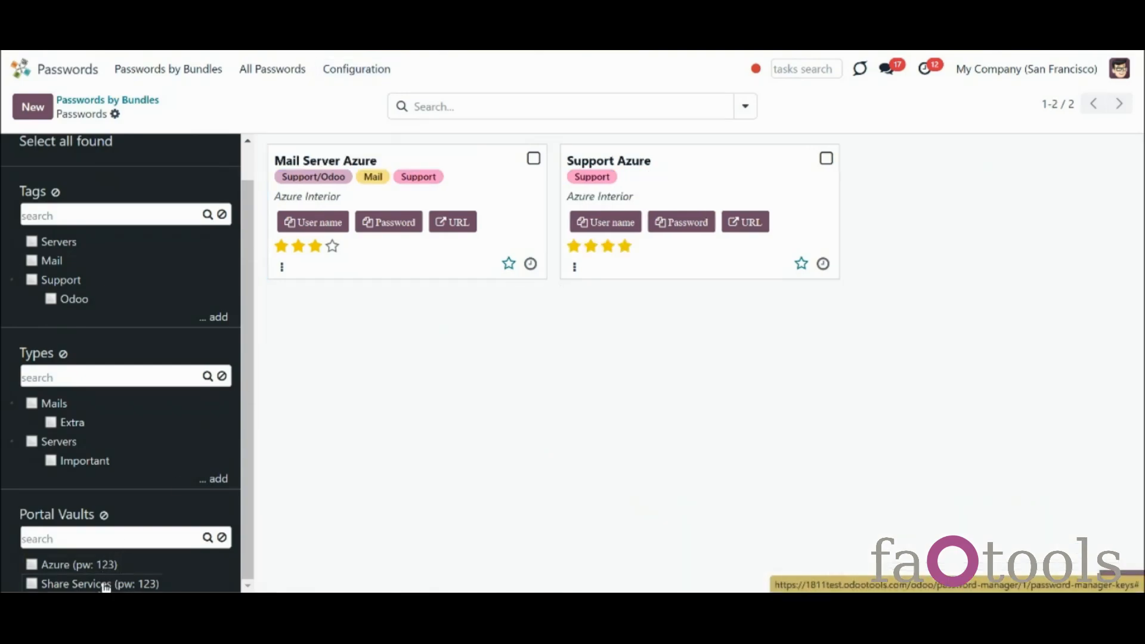
left_click(106, 585)
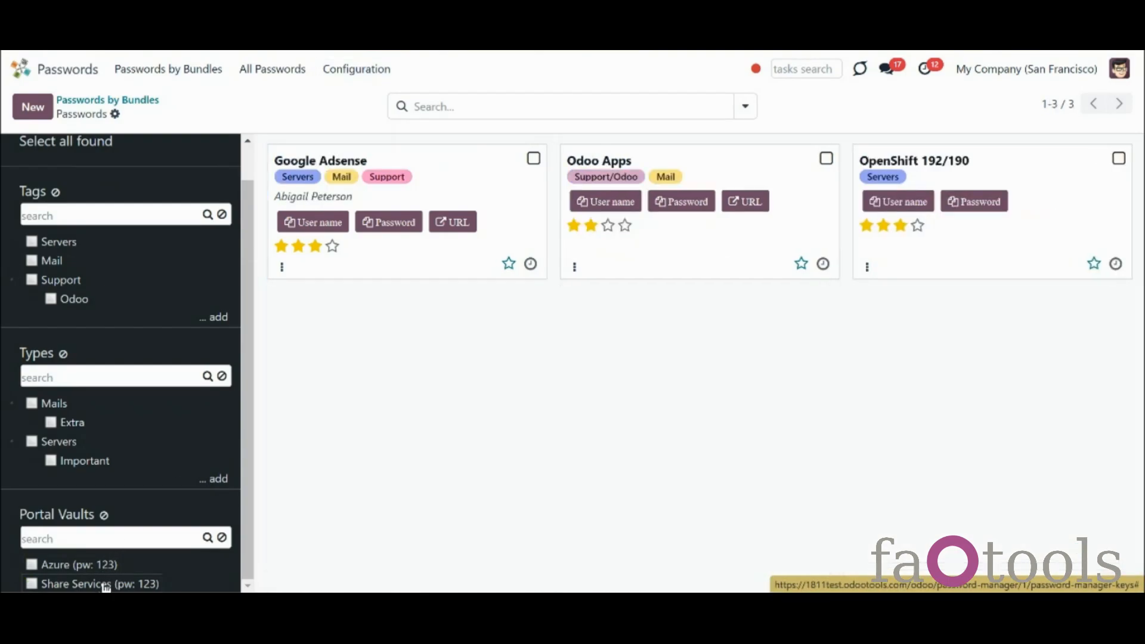
left_click(106, 584)
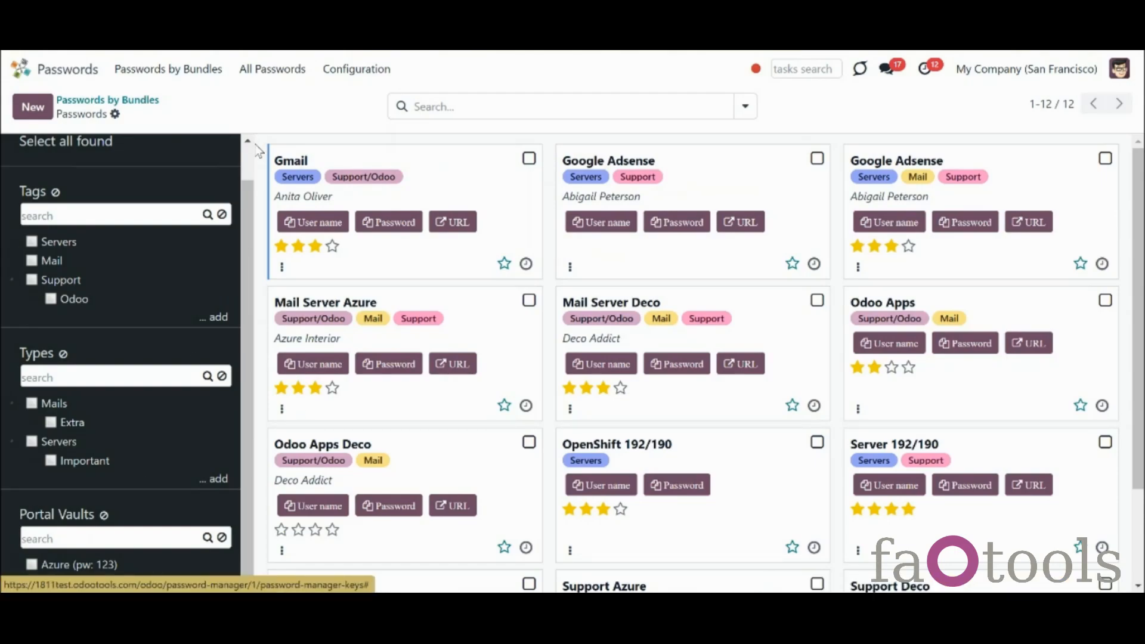
Select the Gmail and Google Adsense password cards
left_click(357, 68)
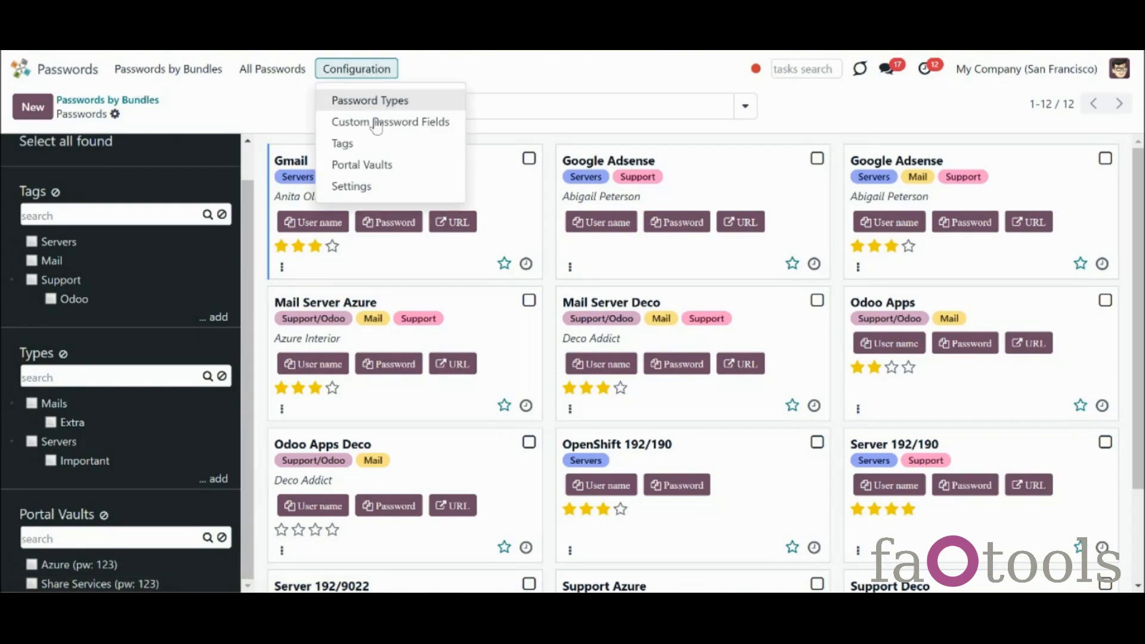
left_click(529, 159)
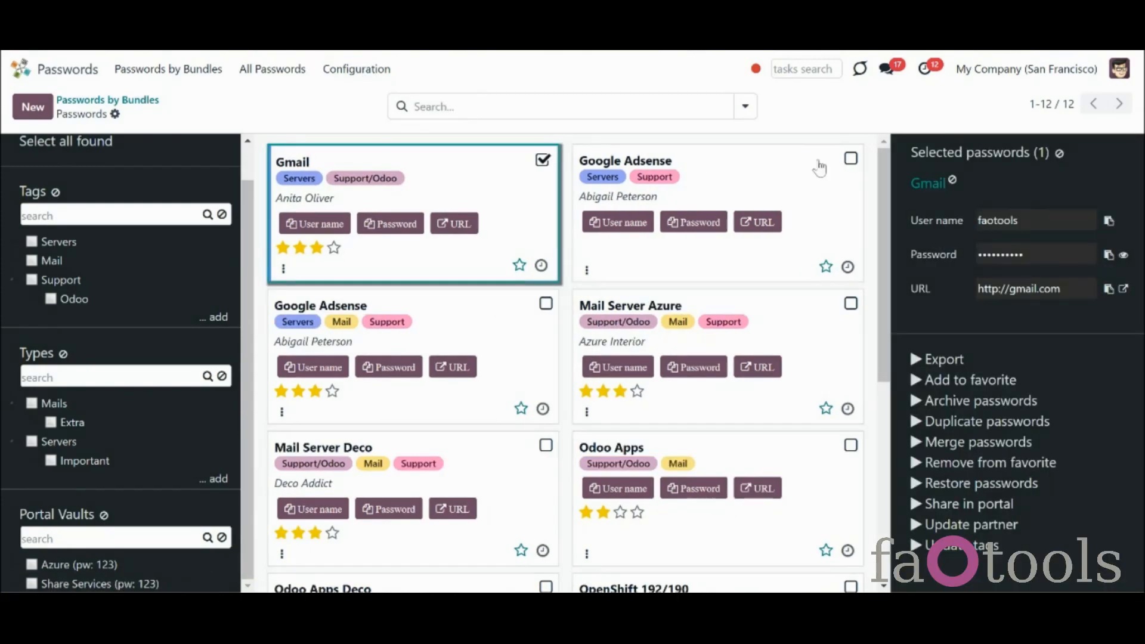
left_click(847, 161)
scroll(1002, 517, "down", 2)
Start Share in portal, check the vault Sharing options, and close the form without saving
left_click(993, 539)
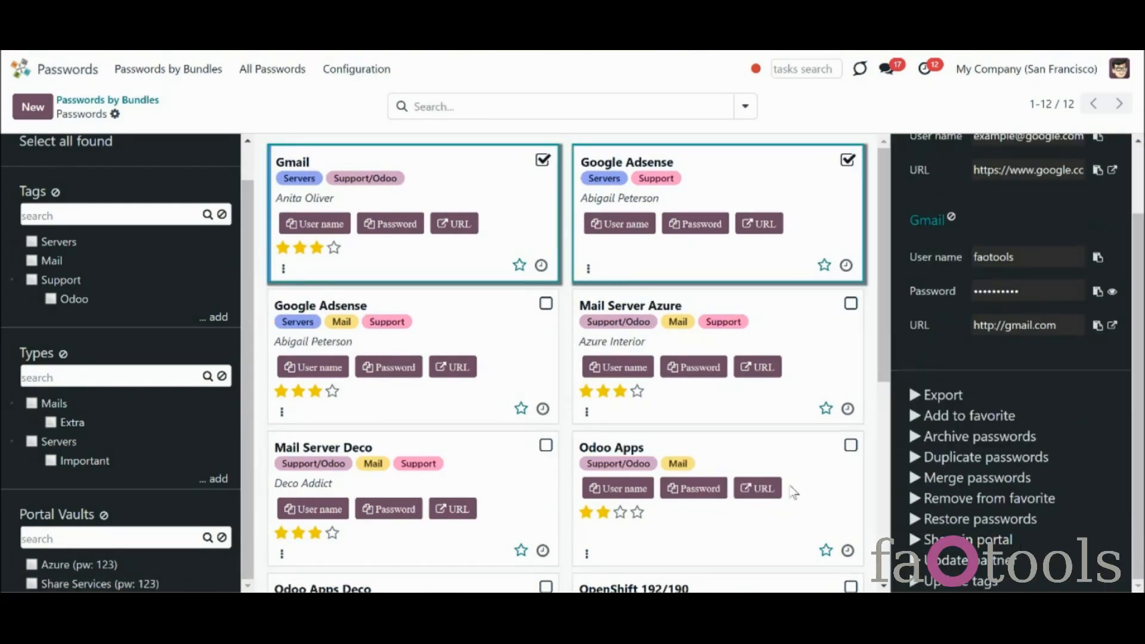
left_click(381, 187)
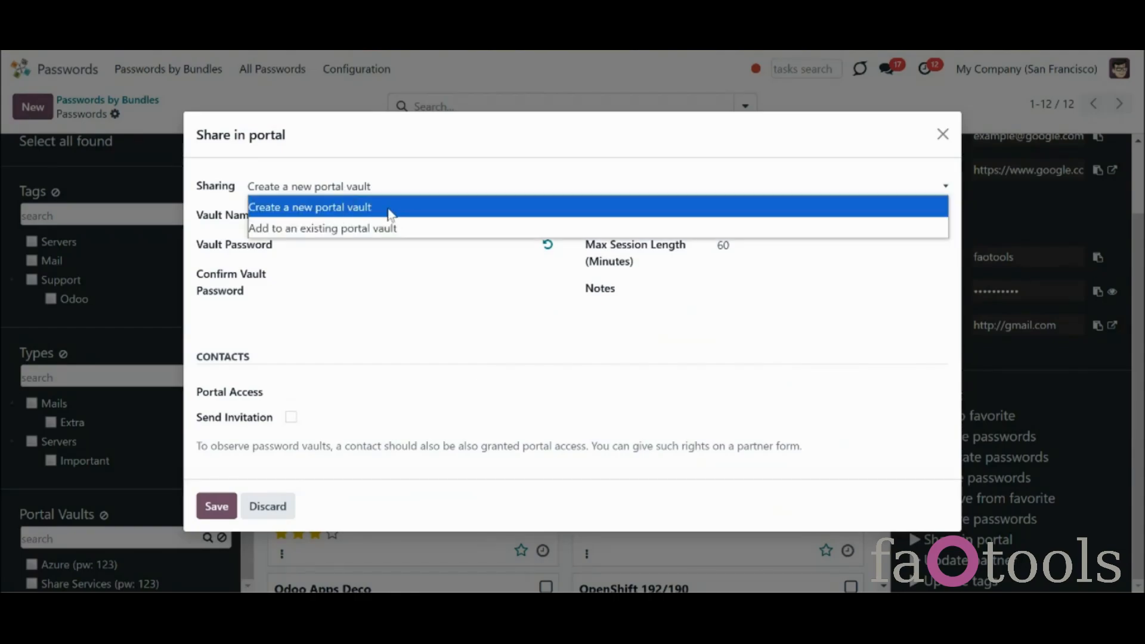
left_click(942, 134)
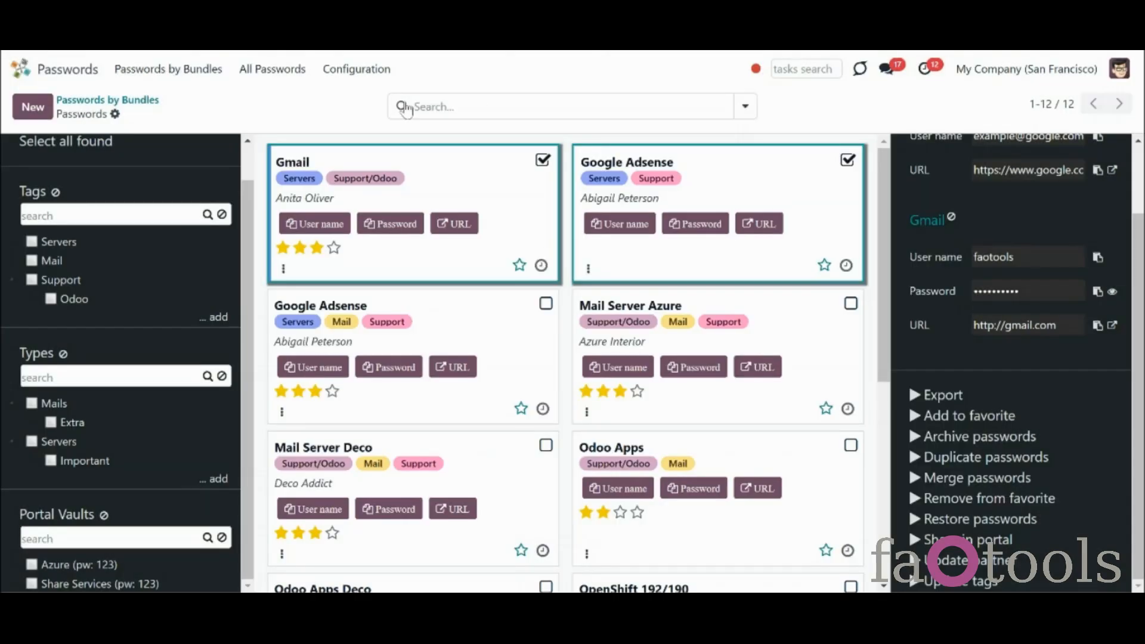
left_click(359, 72)
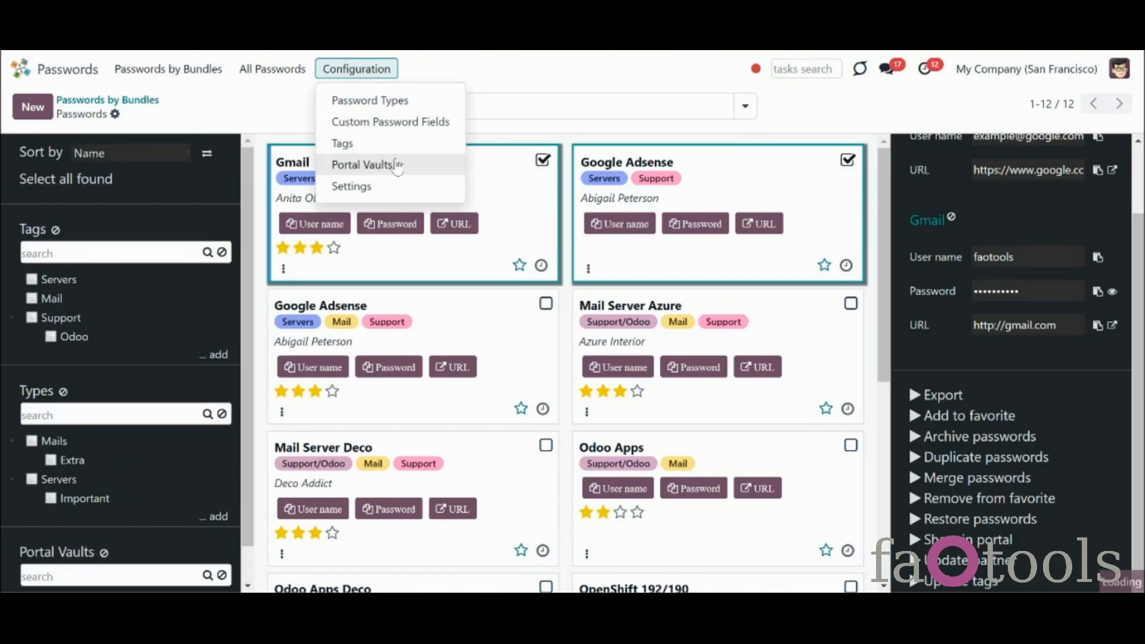
left_click(395, 166)
left_click(30, 114)
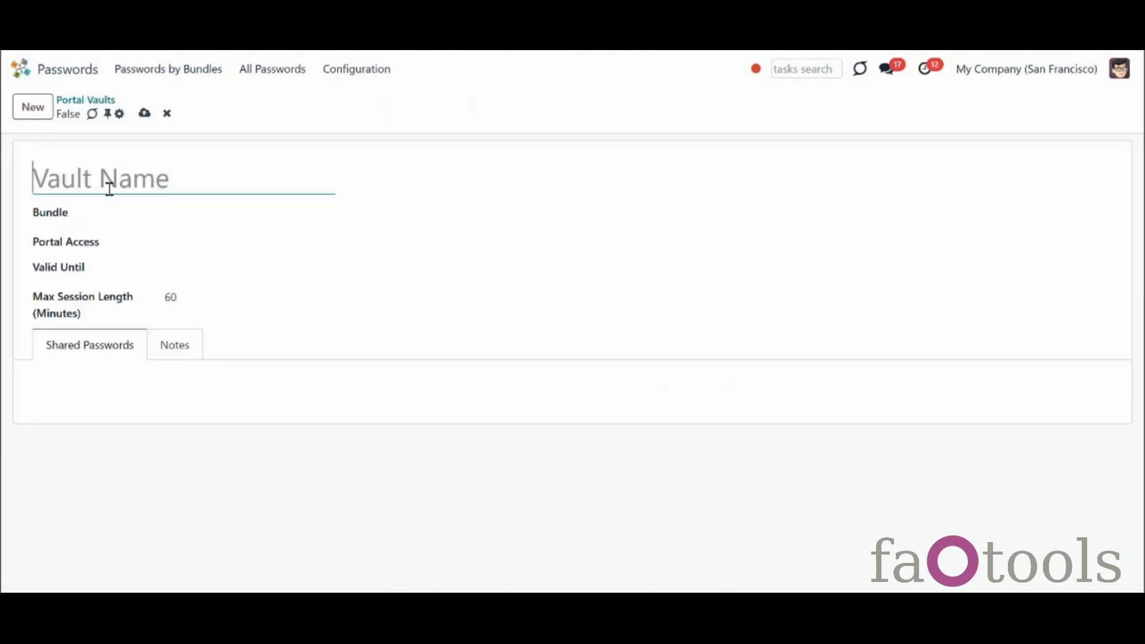
type("For Customers")
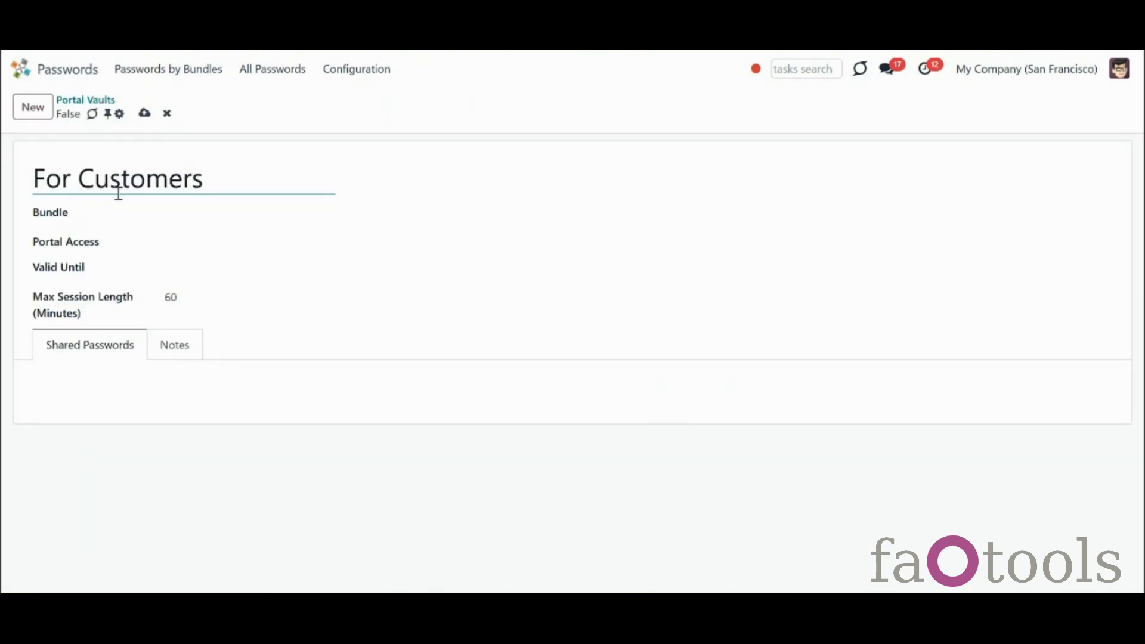
left_click(185, 213)
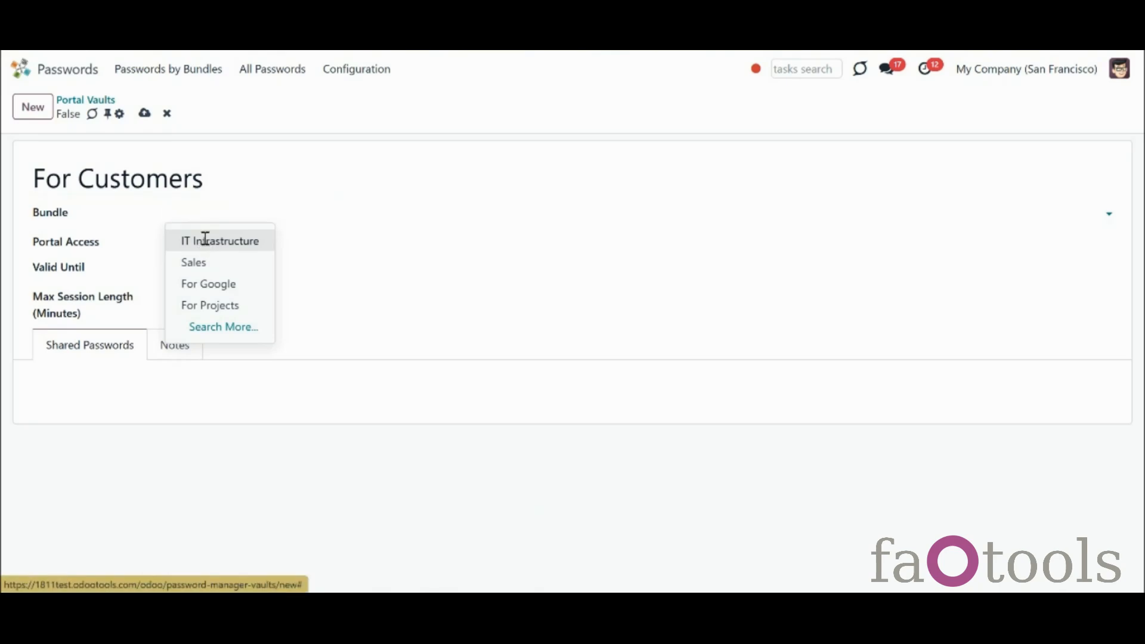
left_click(199, 239)
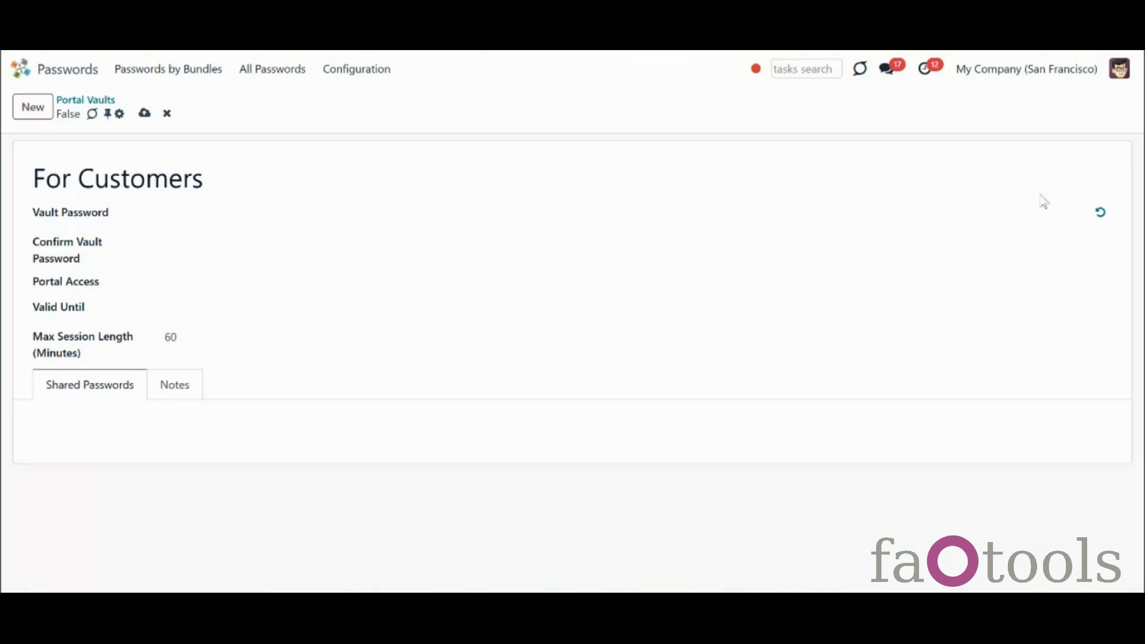
Give the For Customers vault a generated 15-character password and reveal it
left_click(1101, 215)
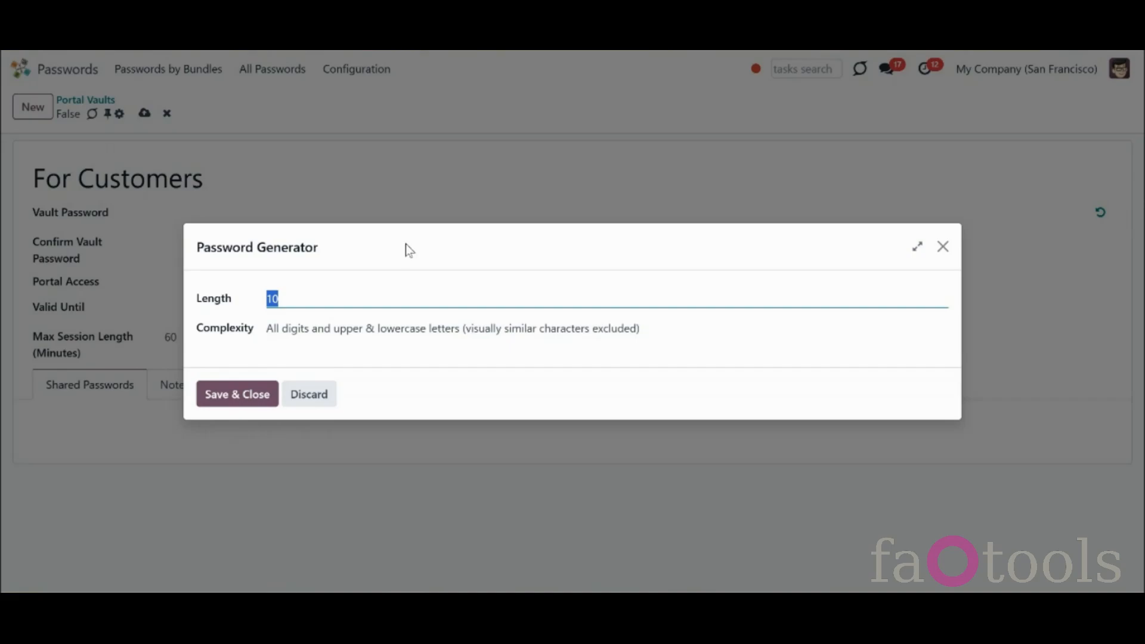
type("15")
left_click(259, 397)
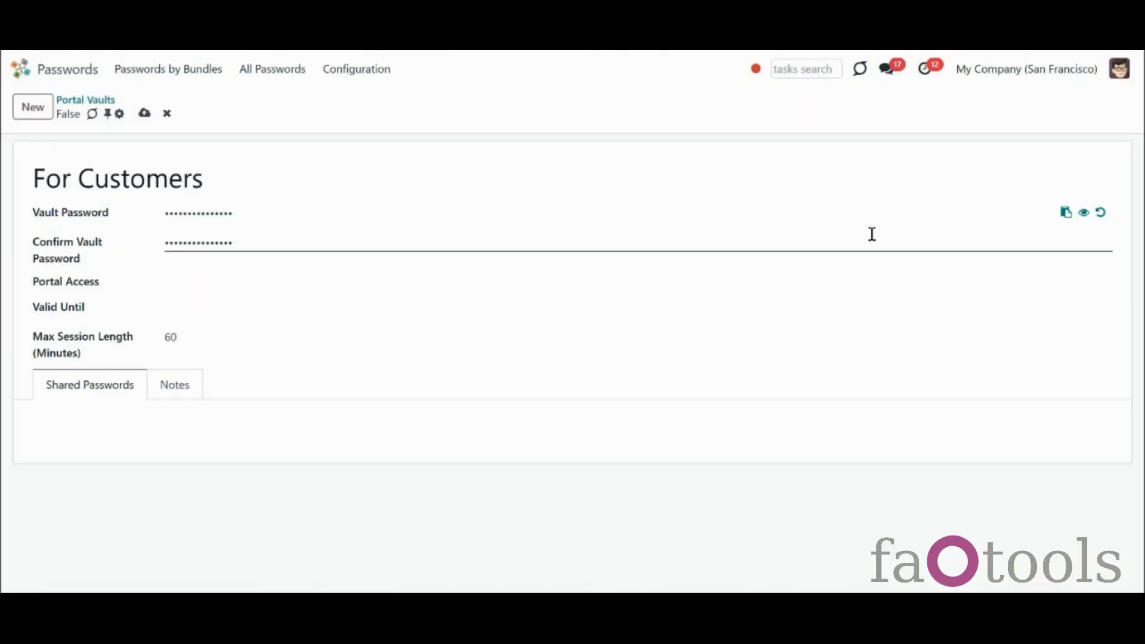
left_click(1085, 218)
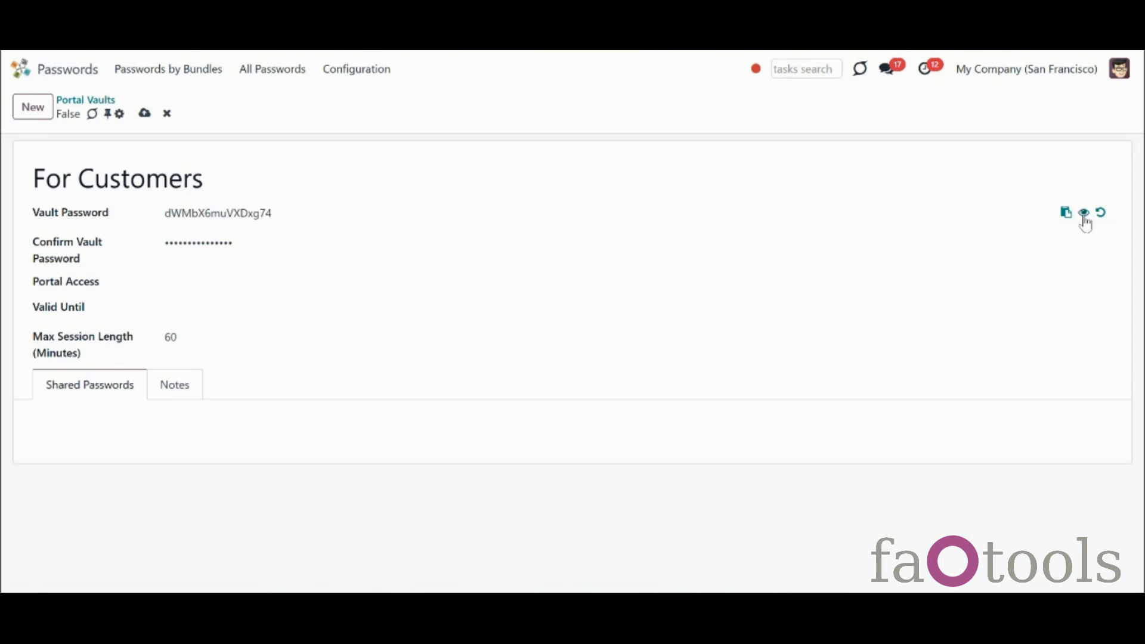
Grant portal access to three Azure Interior contacts and one Deco Addict contact
left_click(327, 289)
left_click(347, 396)
left_click(419, 279)
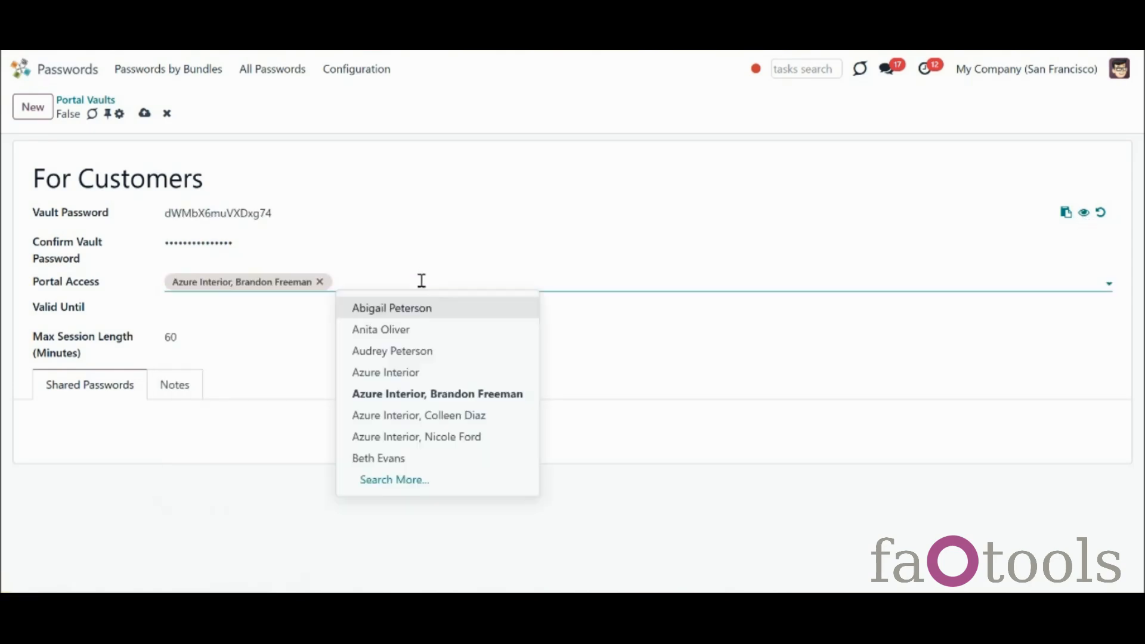
left_click(494, 412)
left_click(521, 286)
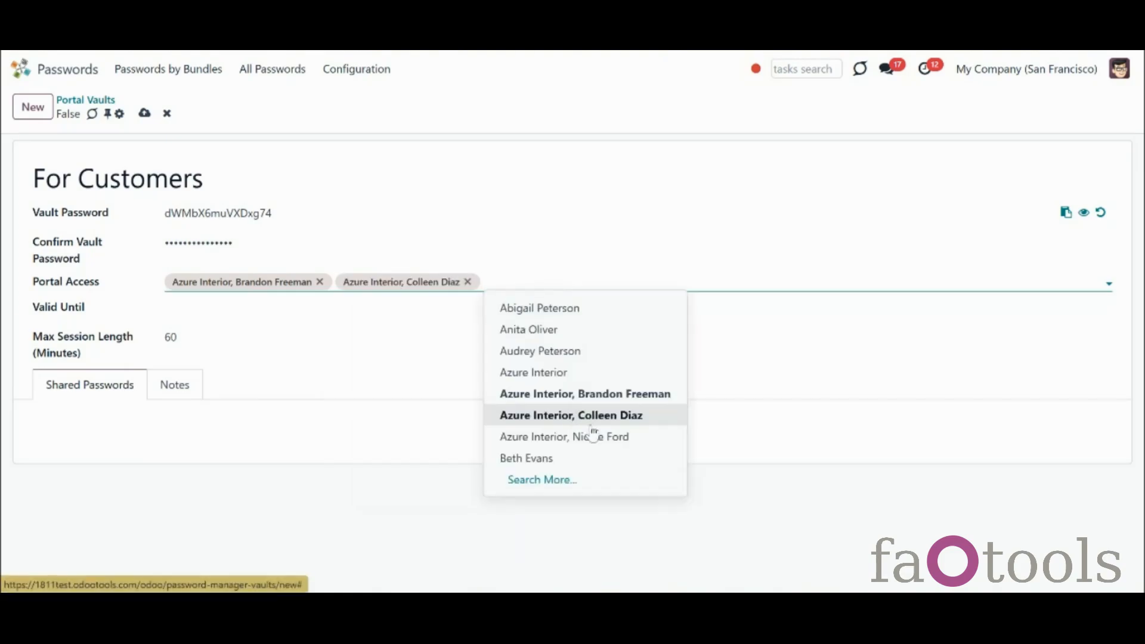
left_click(595, 435)
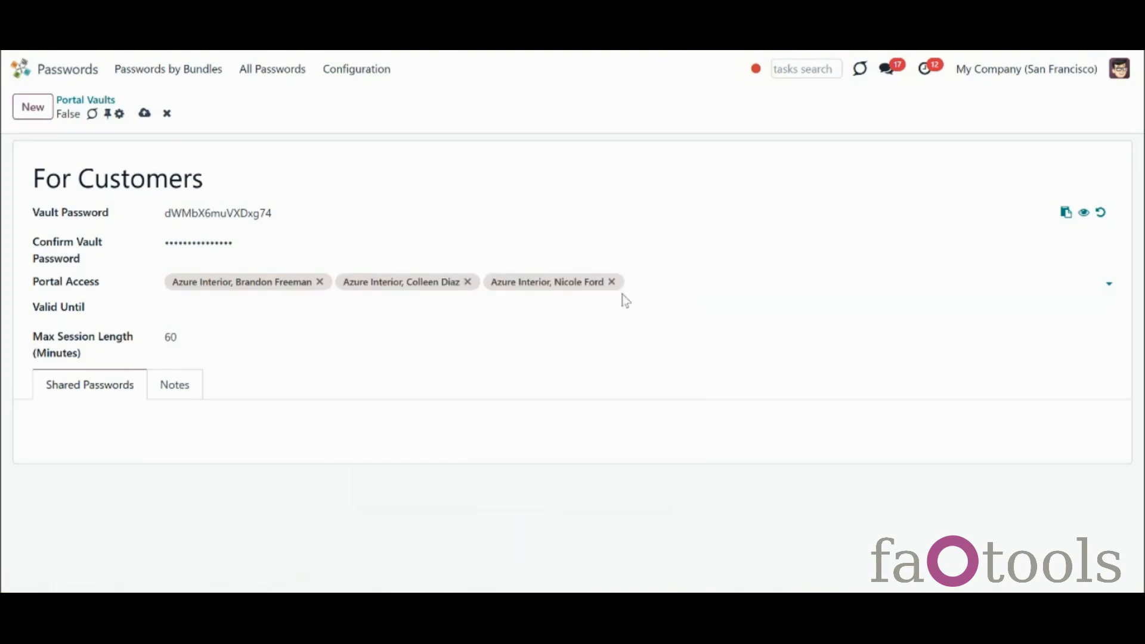
type("de")
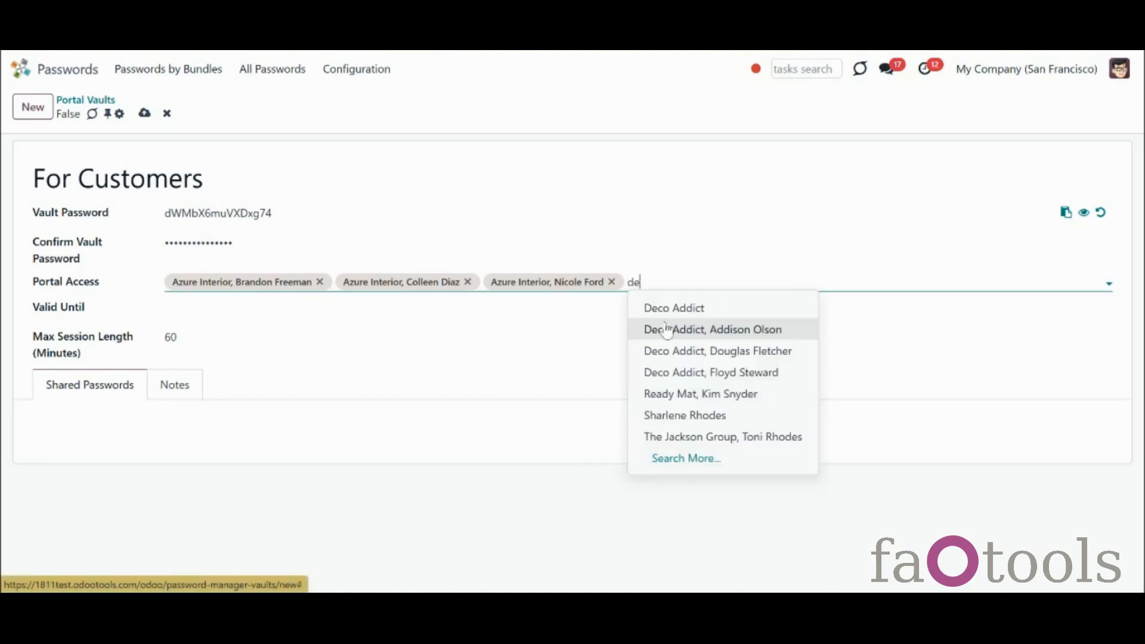
left_click(666, 330)
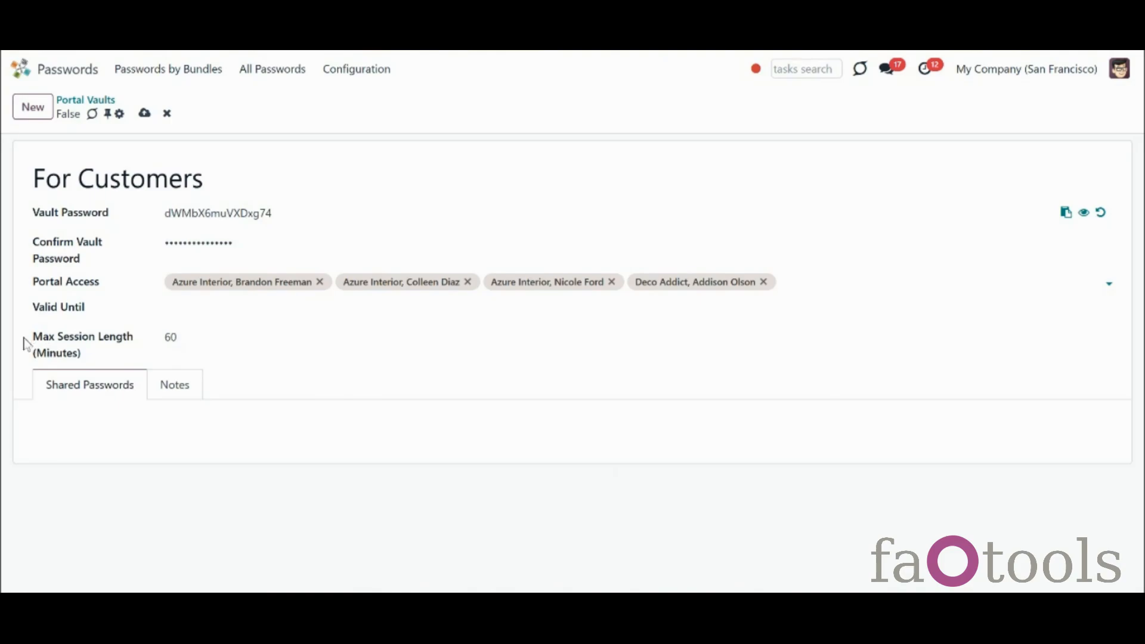
Make the vault valid until 11/30/2024 with a 30-minute max session length
left_click(185, 306)
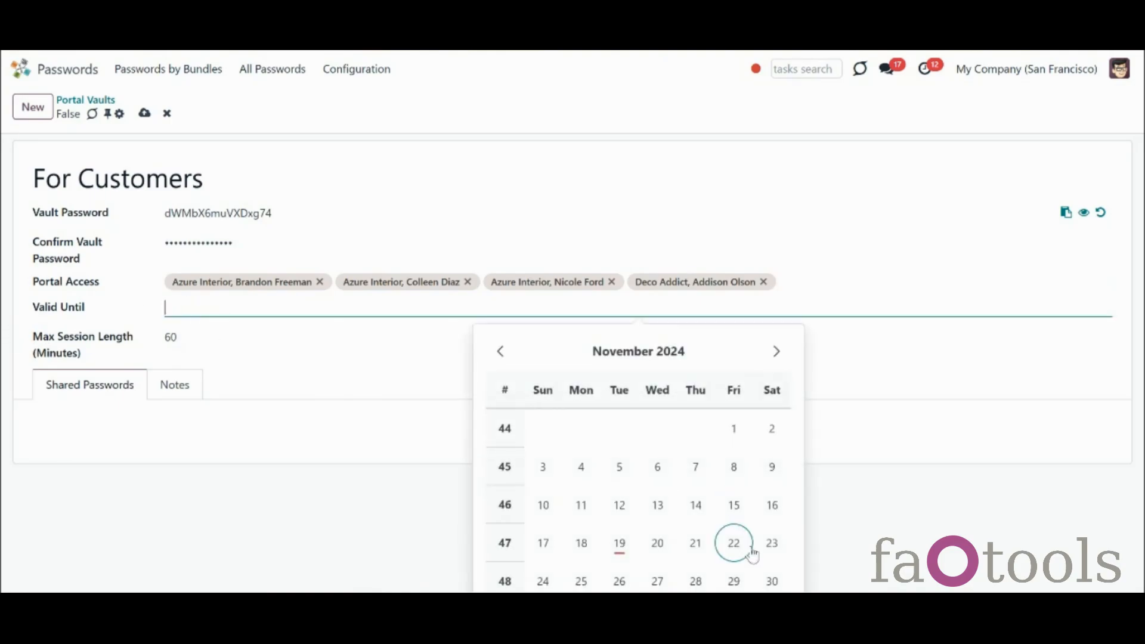
left_click(770, 581)
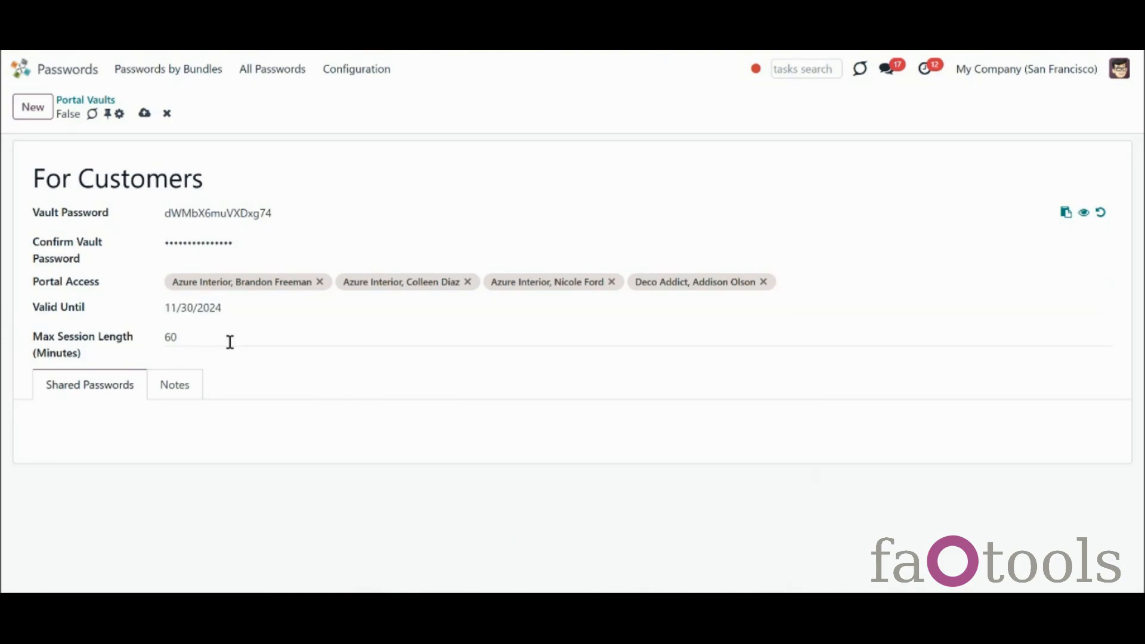
left_click(204, 337)
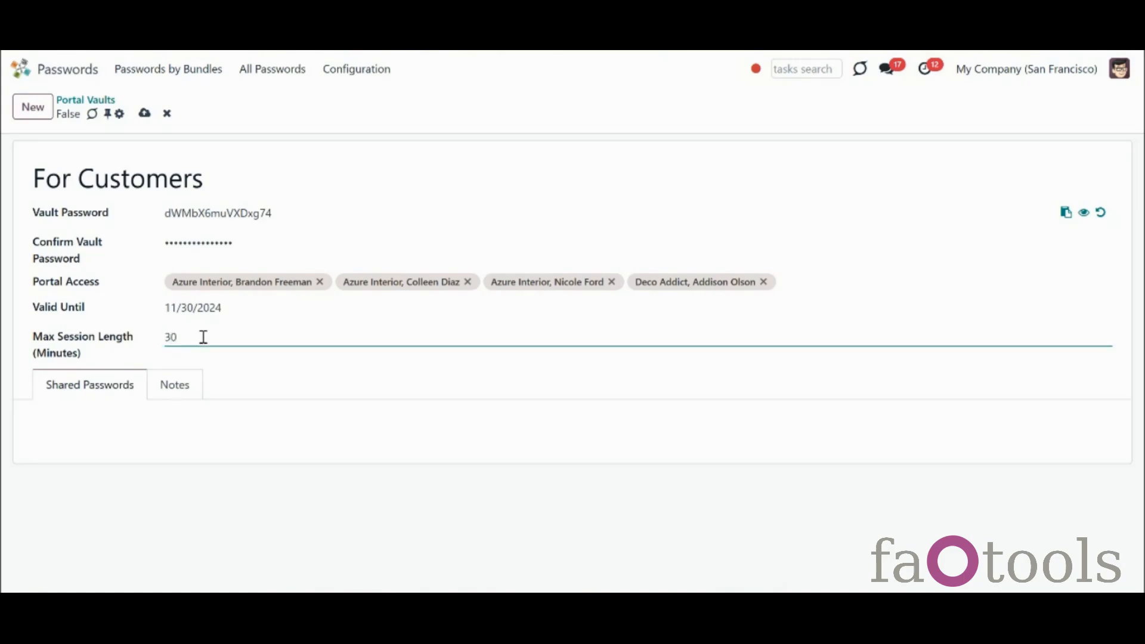
left_click(357, 391)
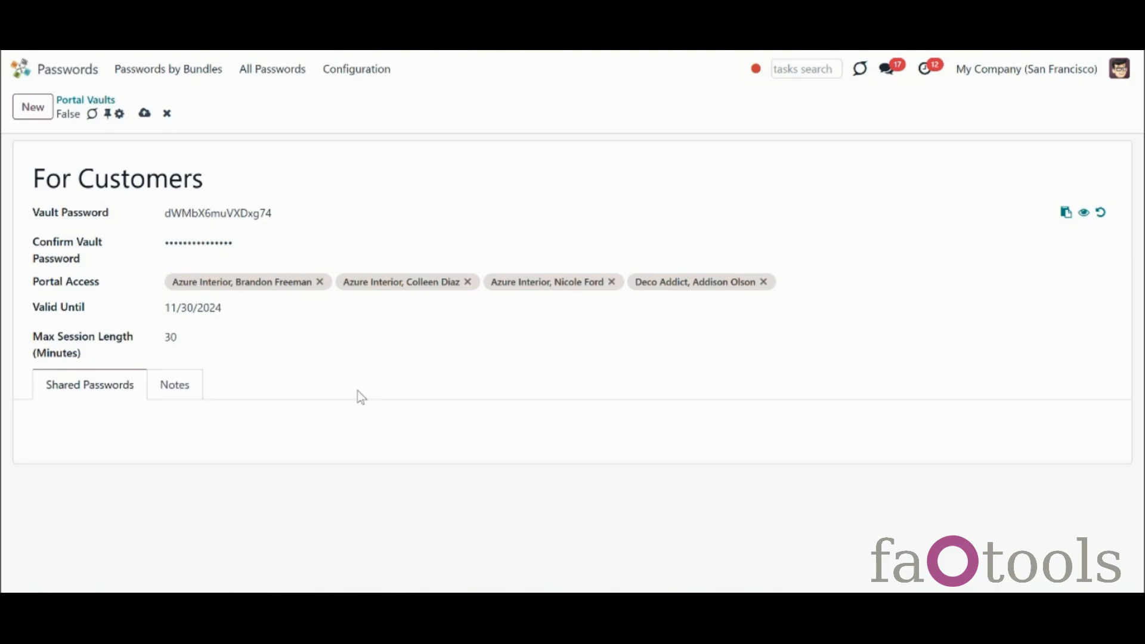
Share Gmail, Google Adsense and Mail Server Azure through the vault
left_click(66, 424)
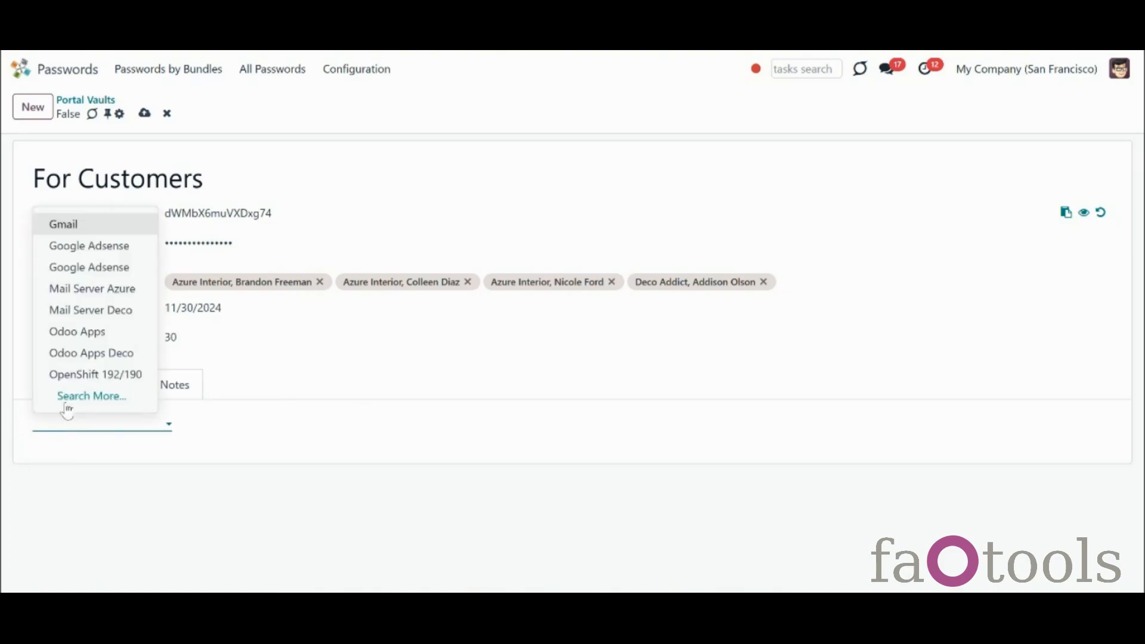
left_click(81, 231)
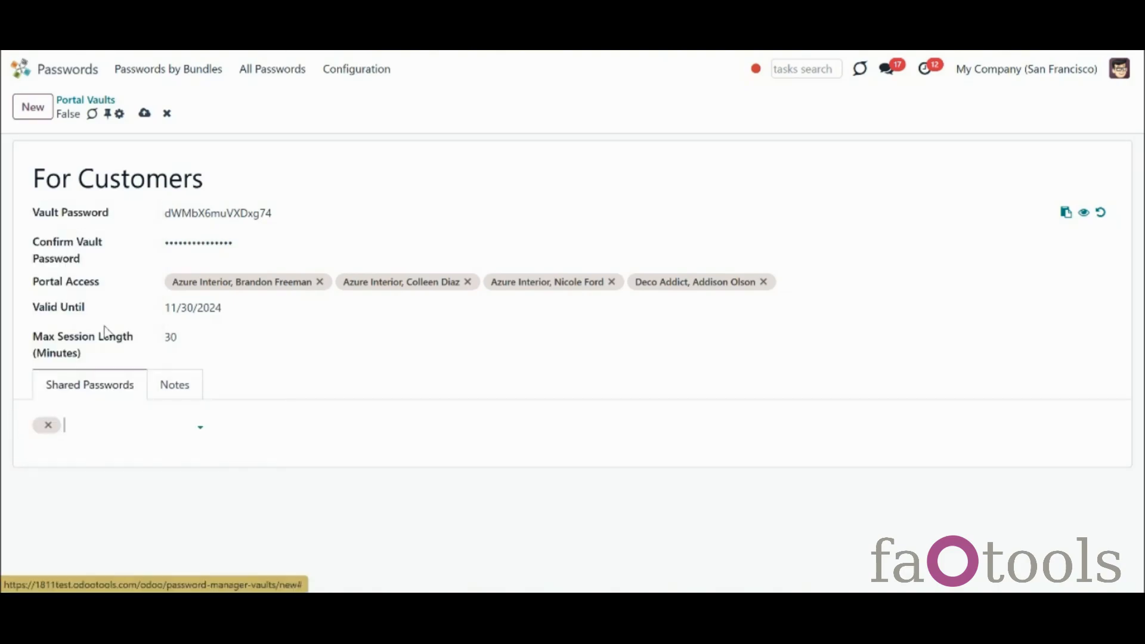
left_click(134, 427)
left_click(152, 246)
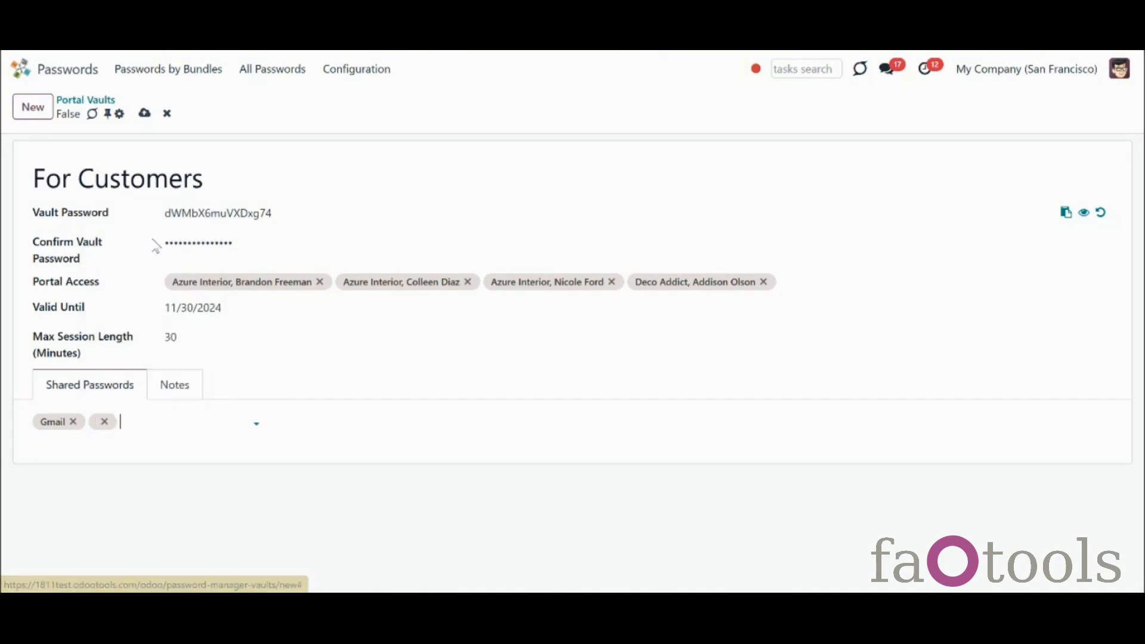
left_click(200, 426)
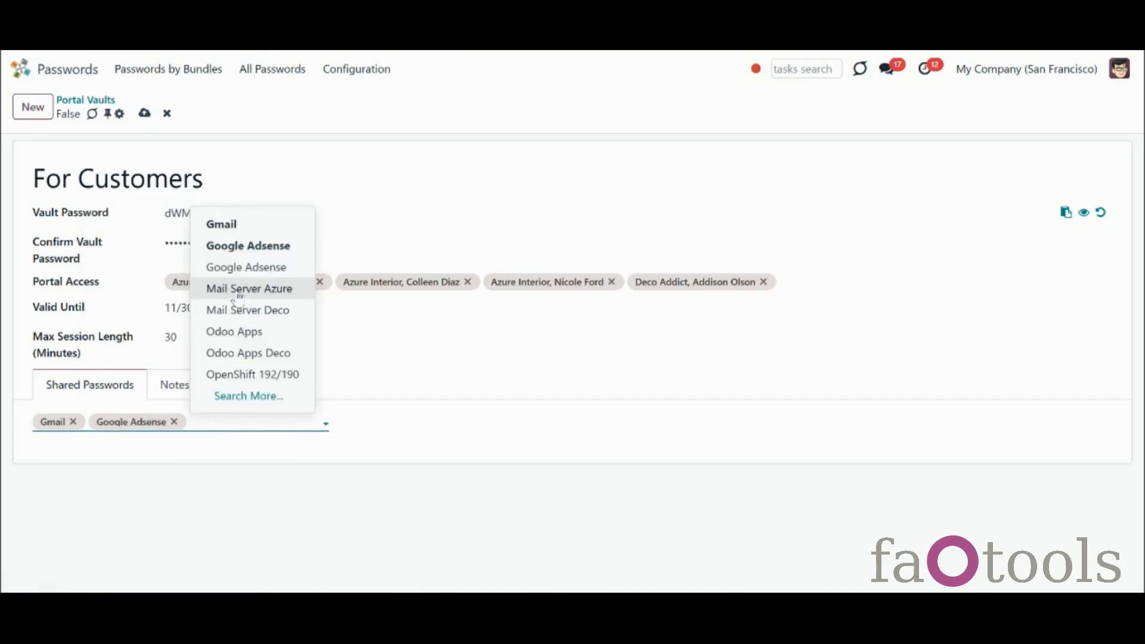
left_click(236, 289)
Add Odoo Apps, Odoo Apps Deco and OpenShift 192/190 to the shared passwords and save
left_click(321, 427)
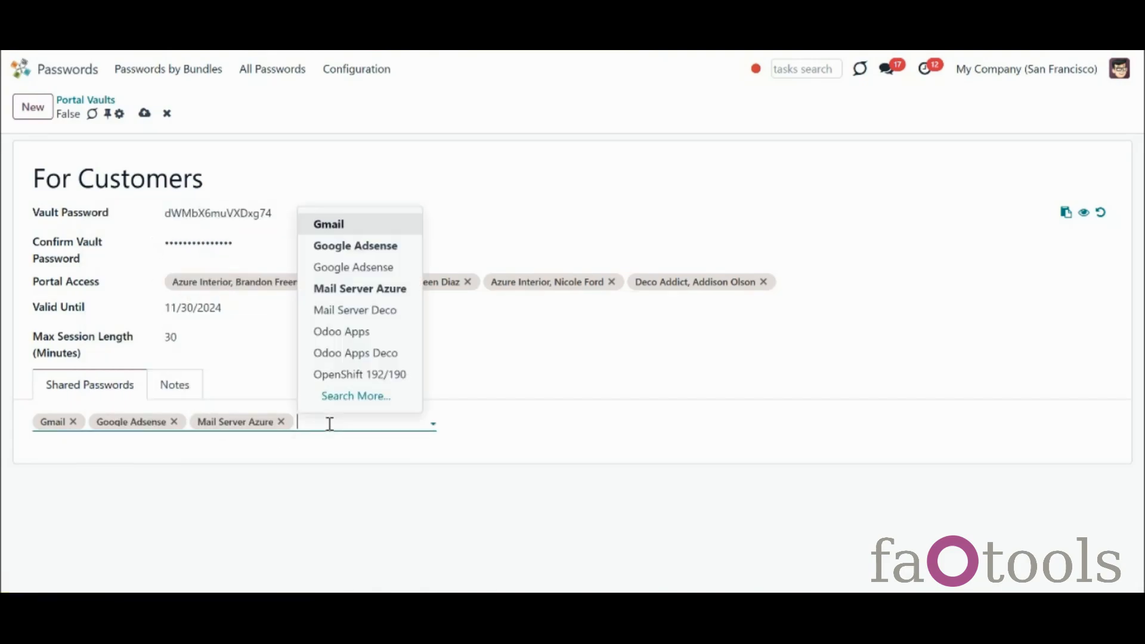
left_click(358, 331)
left_click(412, 424)
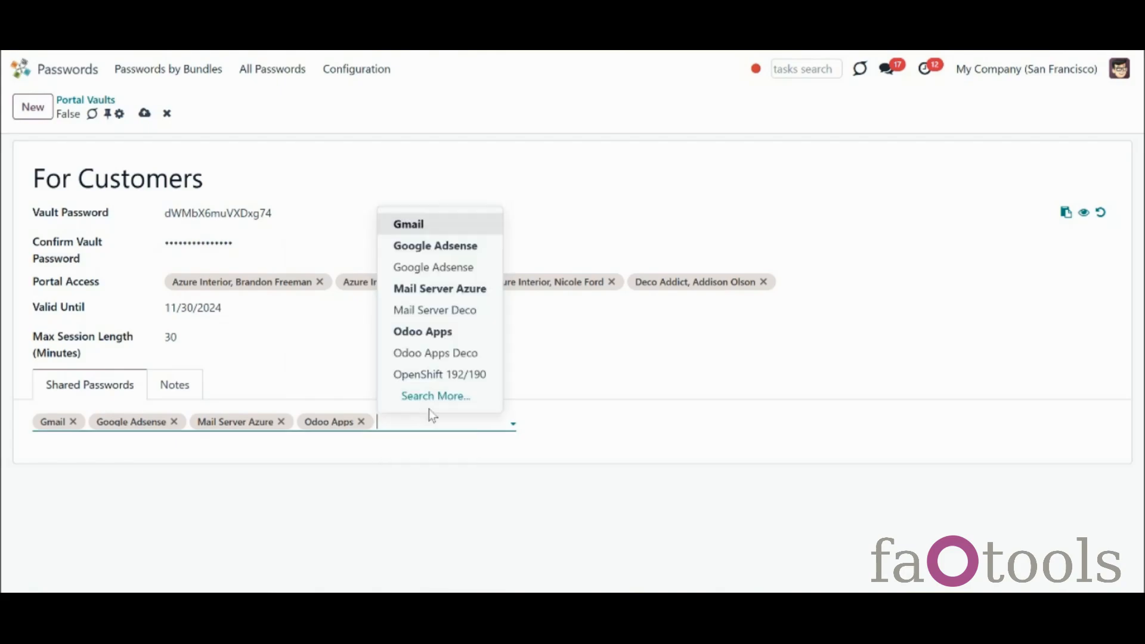
left_click(455, 355)
left_click(494, 424)
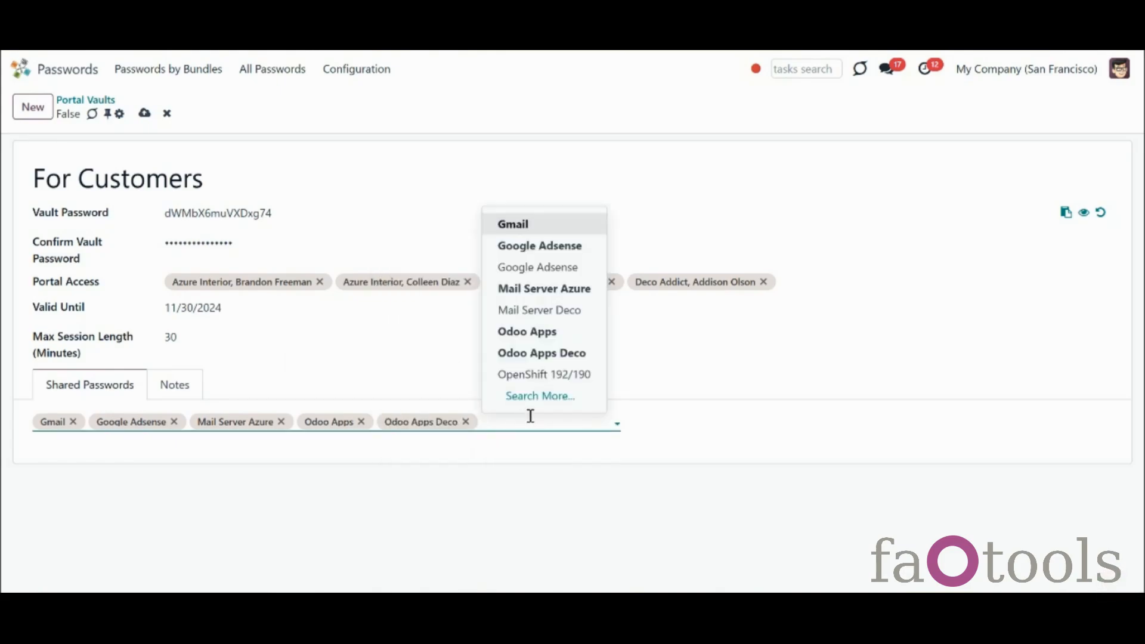
left_click(548, 373)
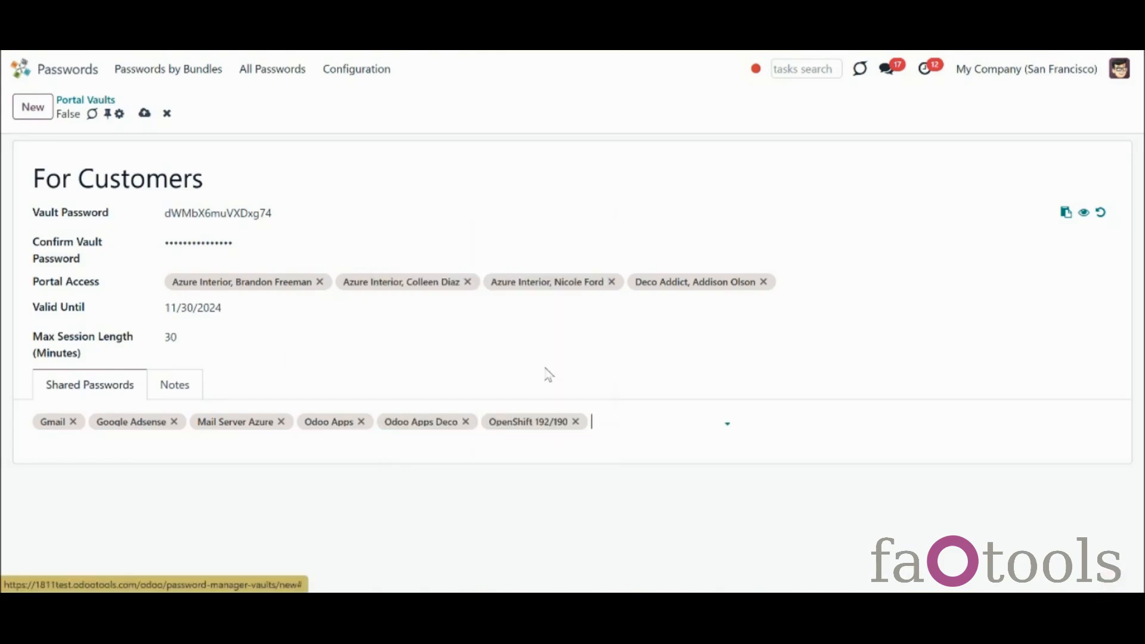
left_click(169, 389)
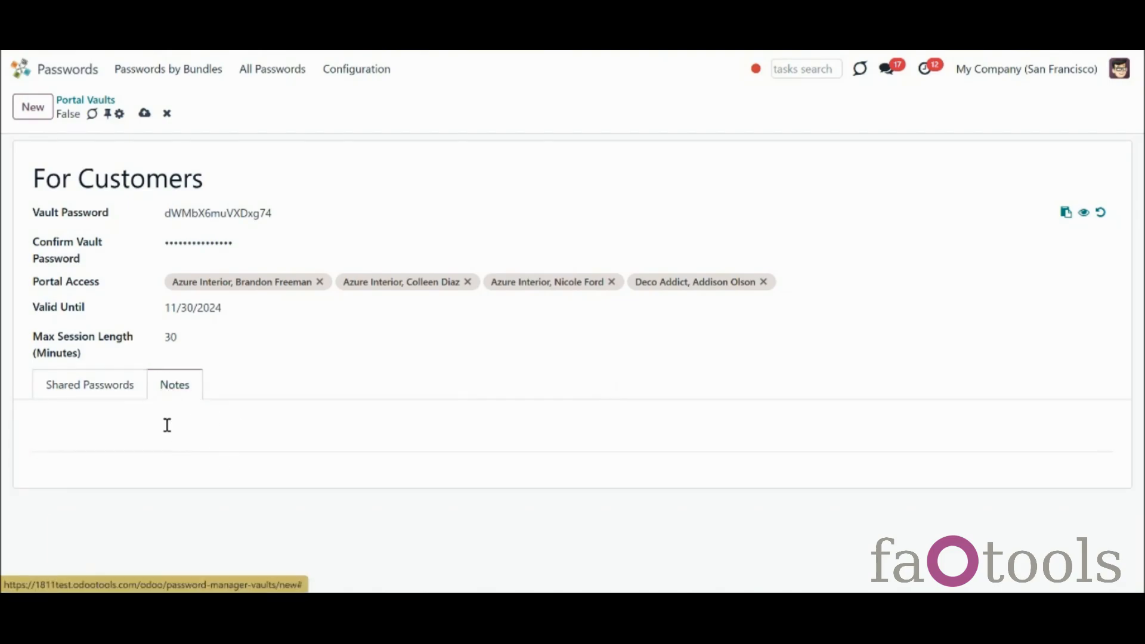
left_click(145, 117)
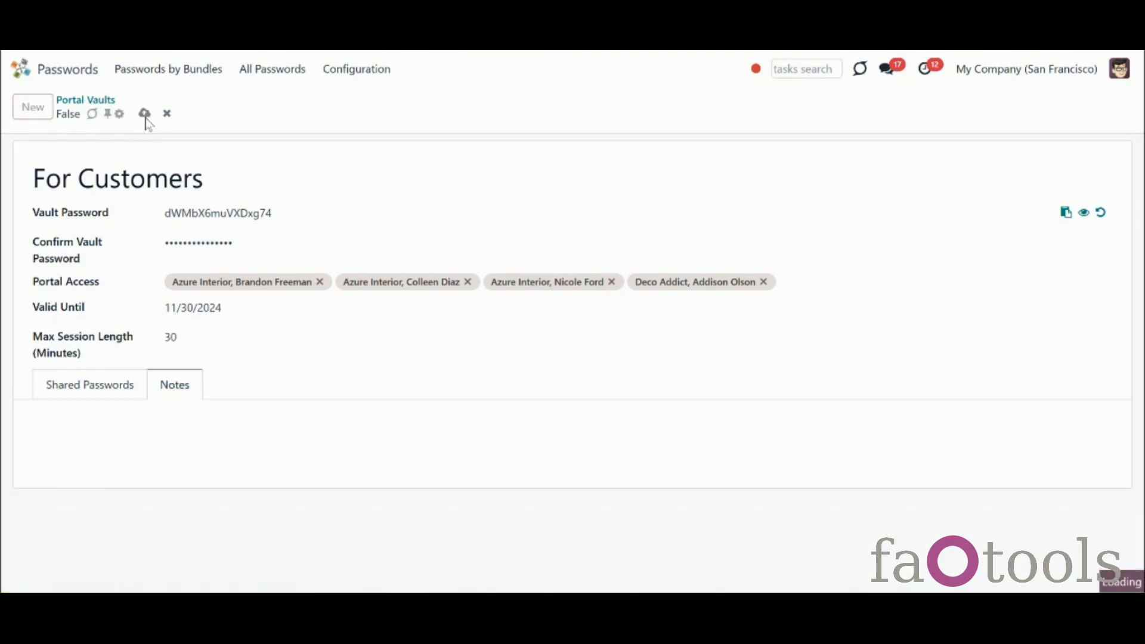
In Passwords by Bundles, select Server 192/9022, Mail Server Deco and Google Adsense
left_click(159, 70)
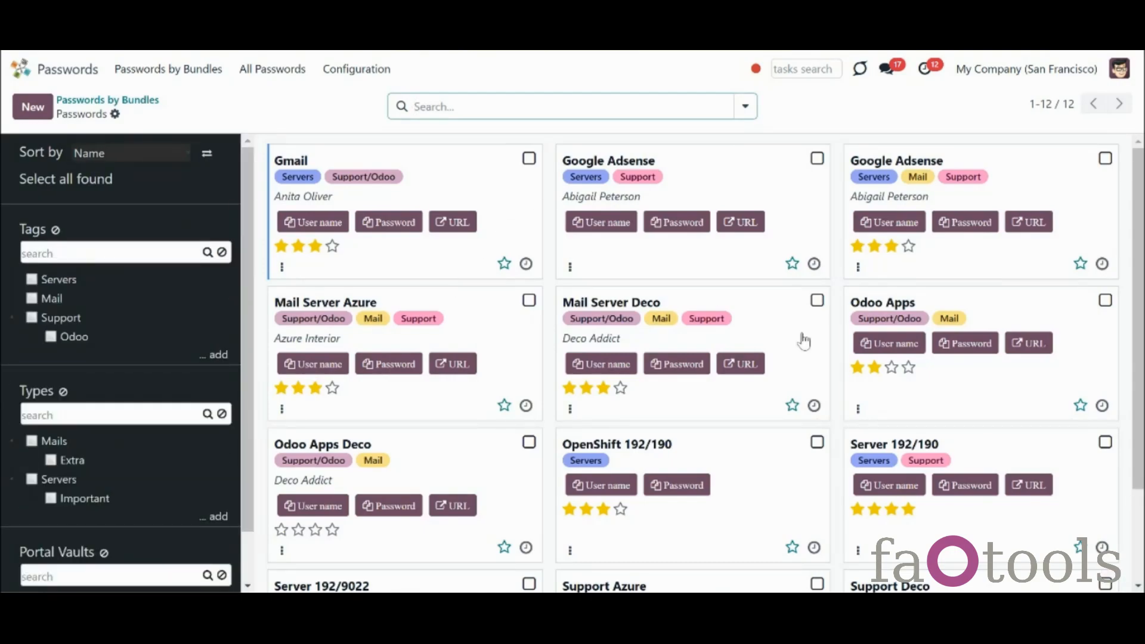
scroll(1136, 340, "down", 1)
scroll(524, 421, "down", 1)
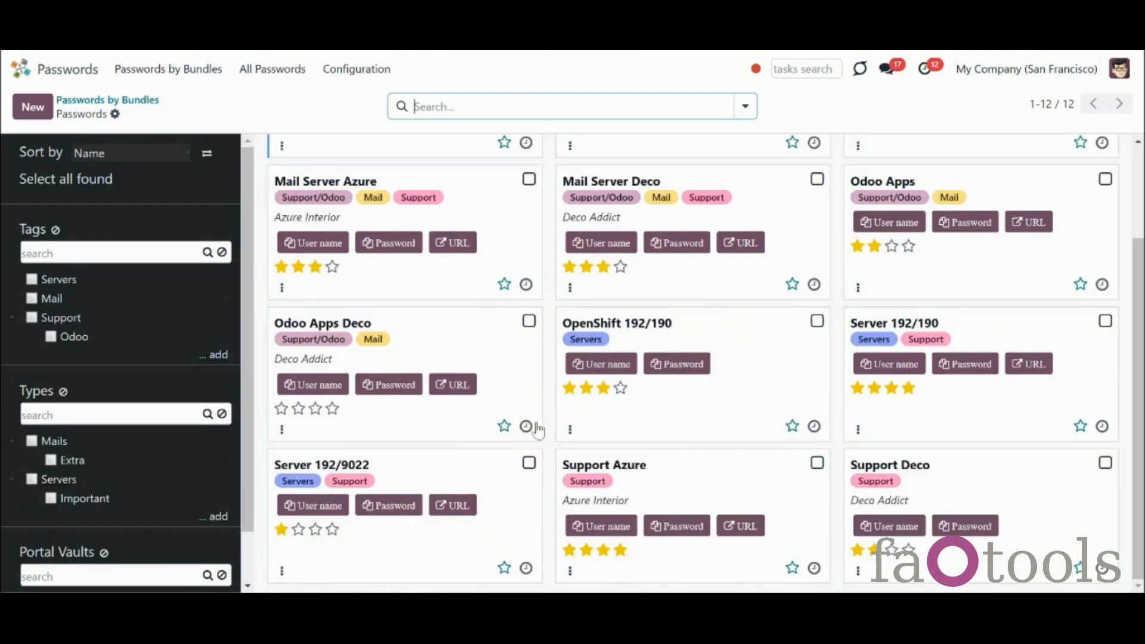
left_click(528, 462)
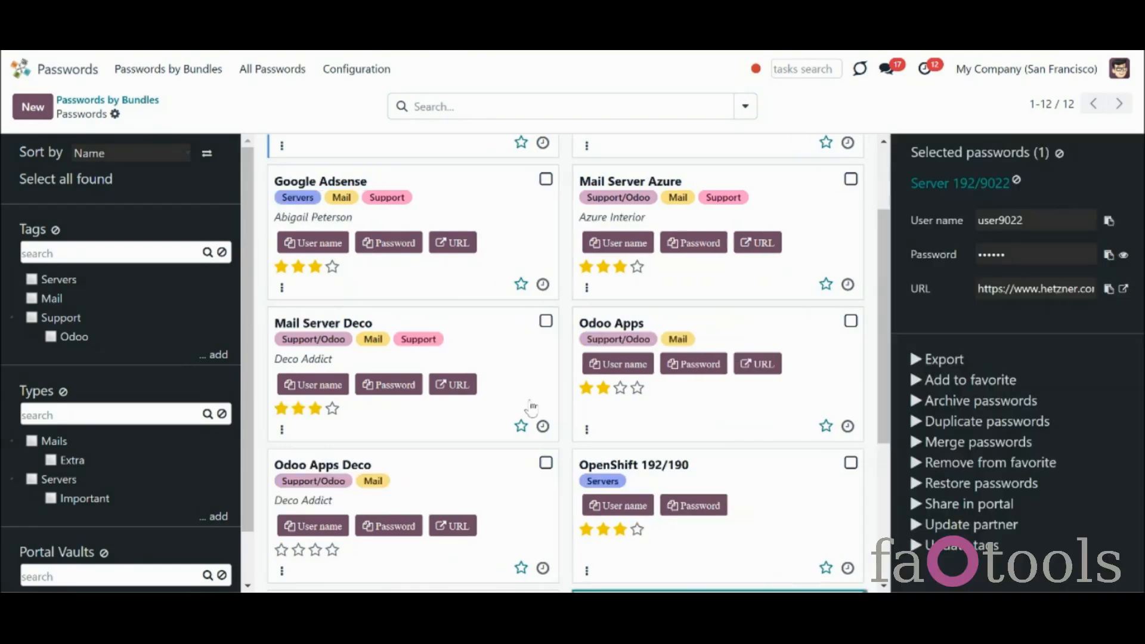
left_click(545, 321)
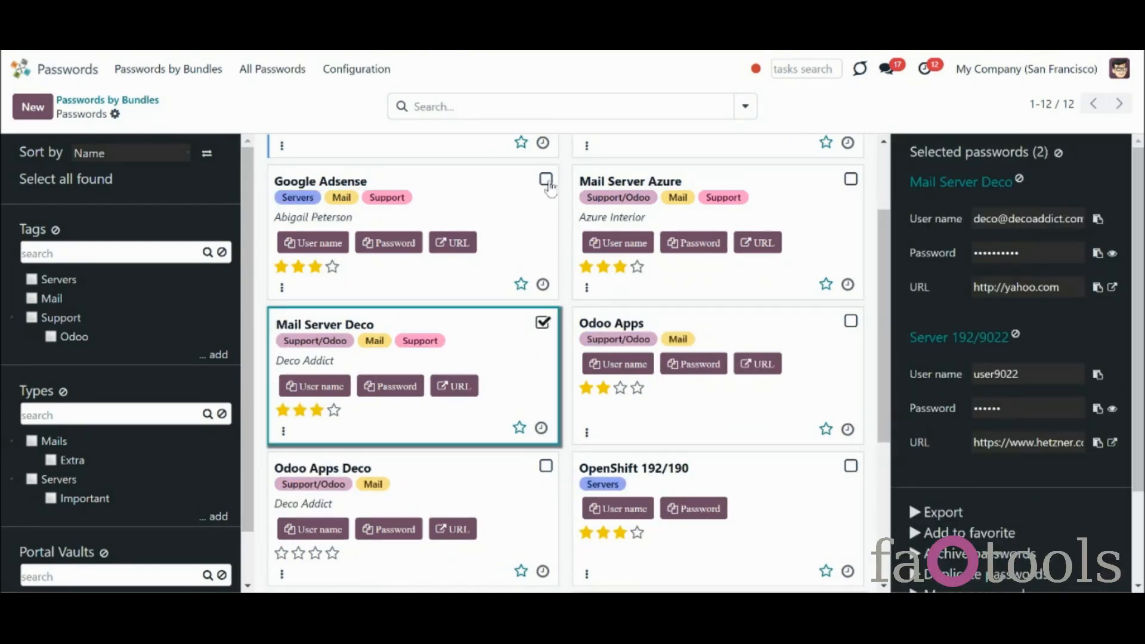
left_click(546, 180)
scroll(1138, 517, "down", 3)
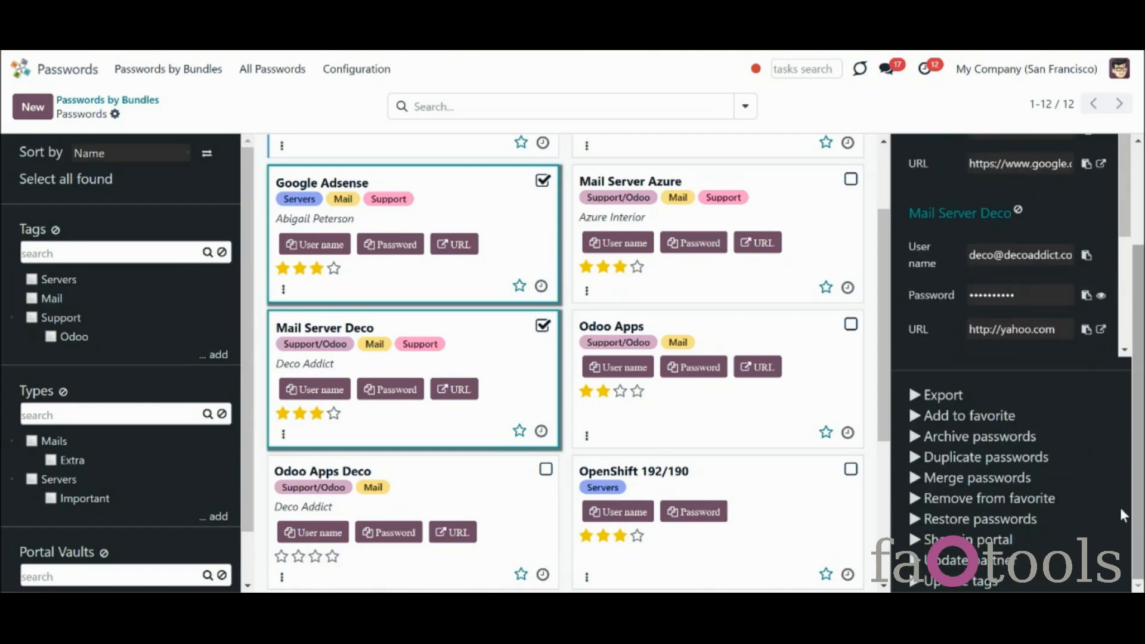
Share into a new portal vault, add then remove Azure Interior, and close without saving
left_click(982, 541)
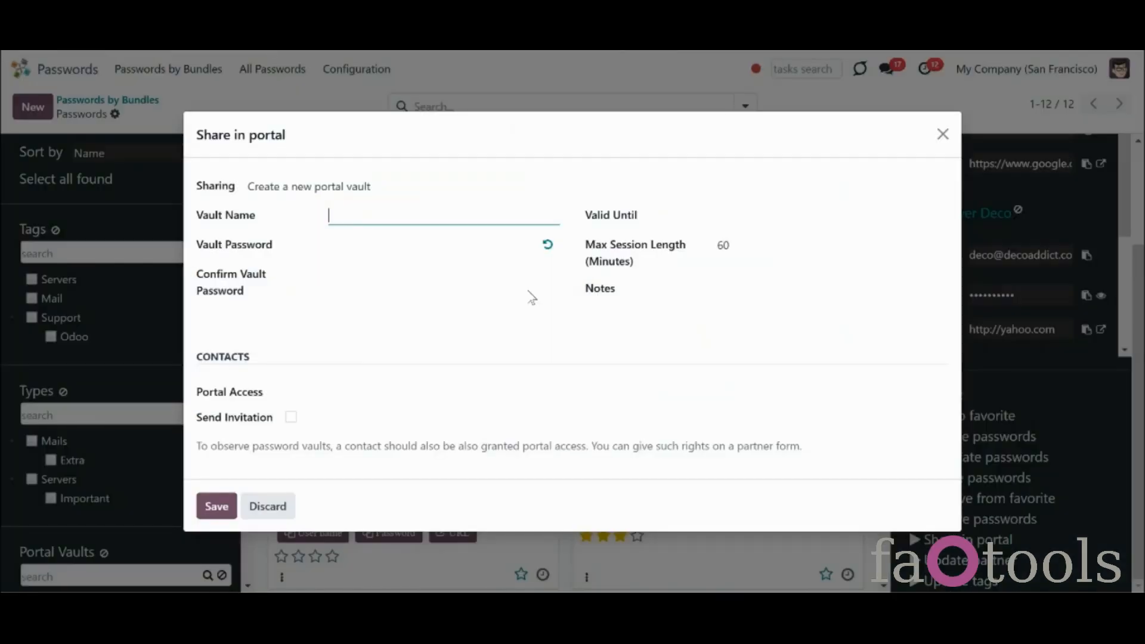
left_click(428, 200)
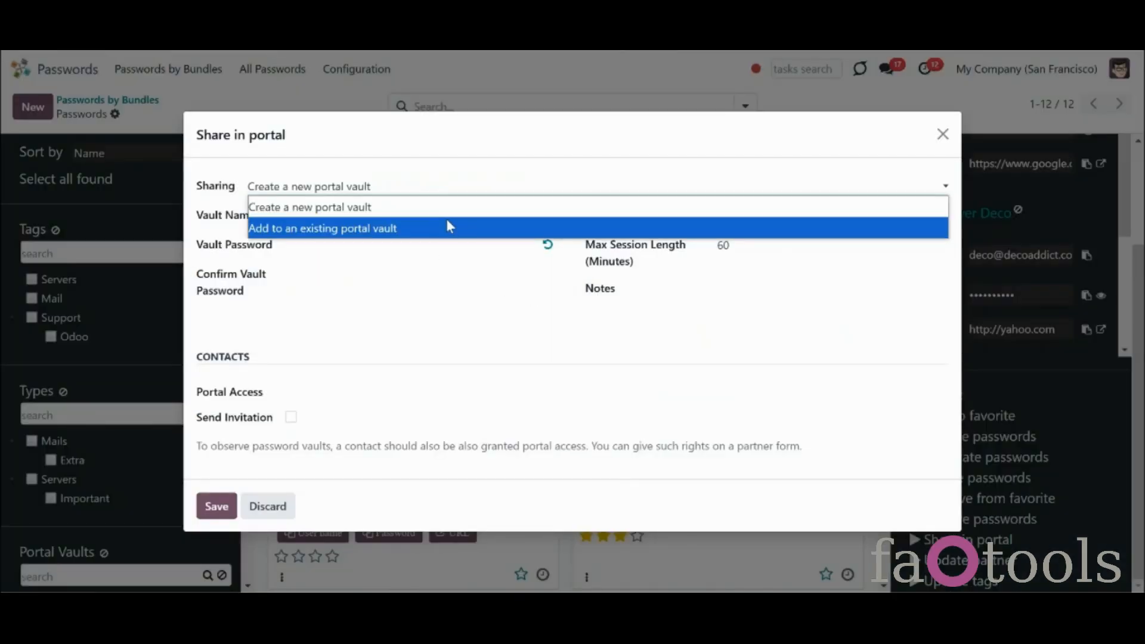
left_click(450, 186)
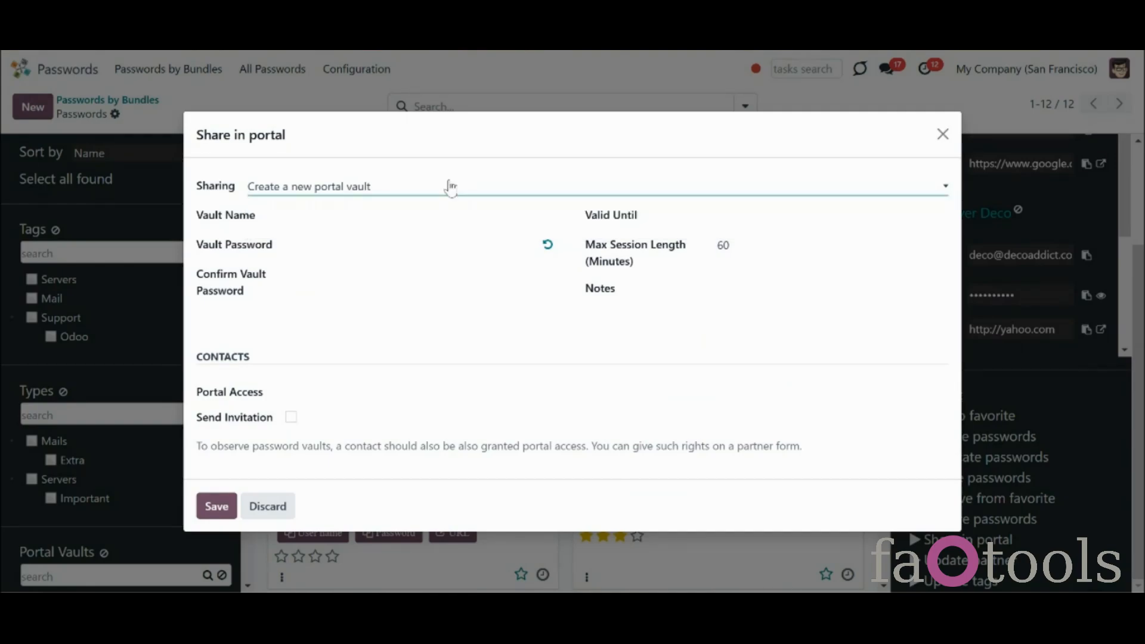
left_click(365, 392)
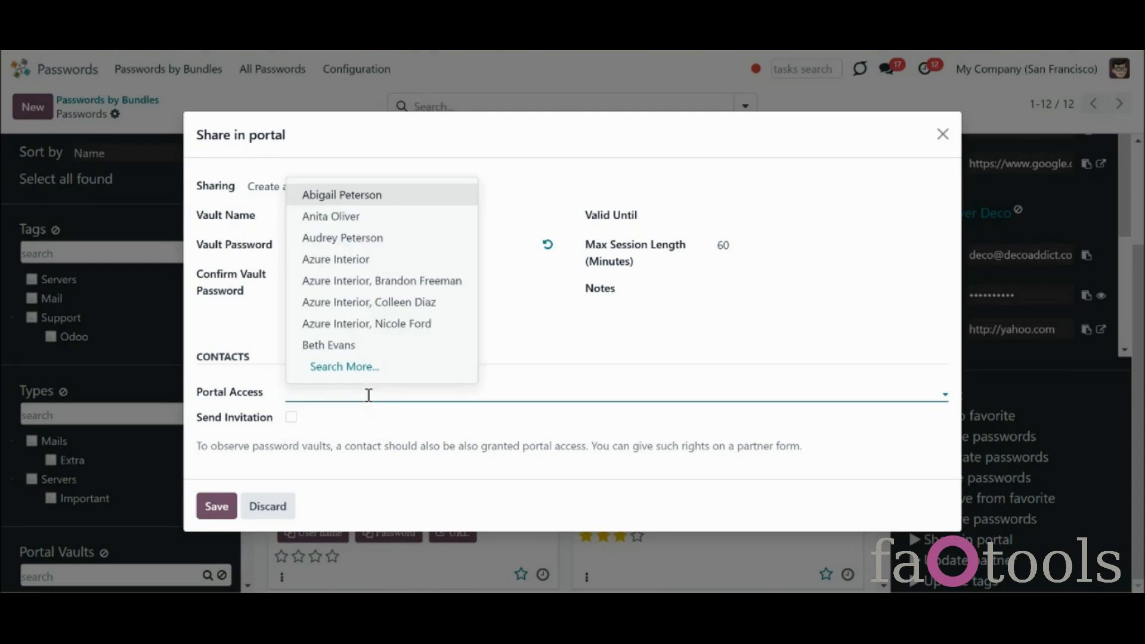
left_click(381, 281)
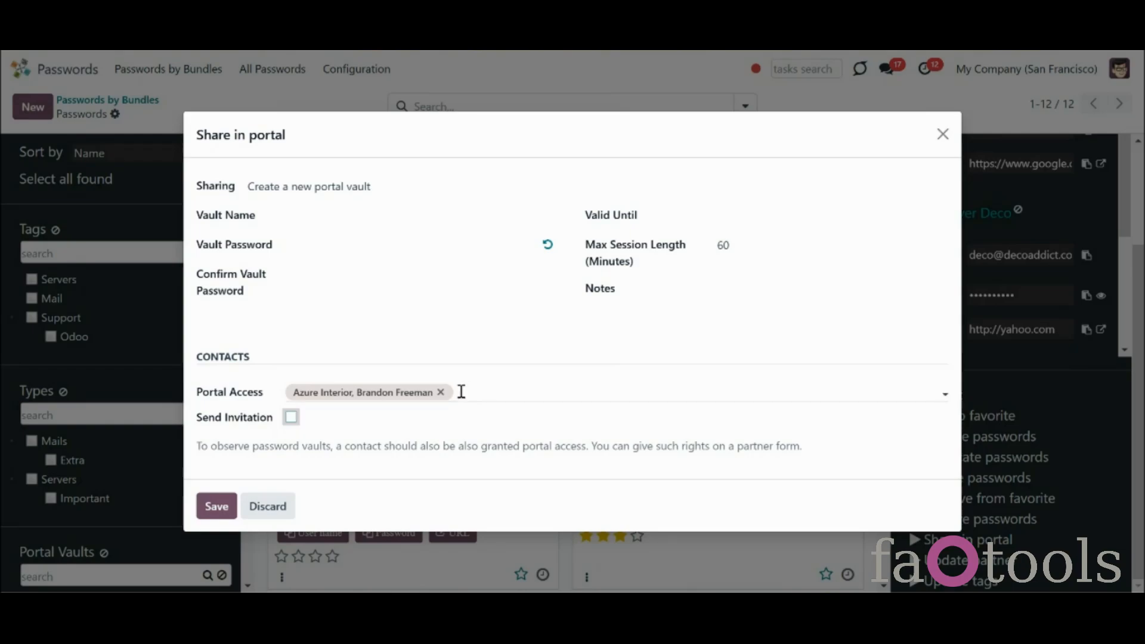
left_click(440, 393)
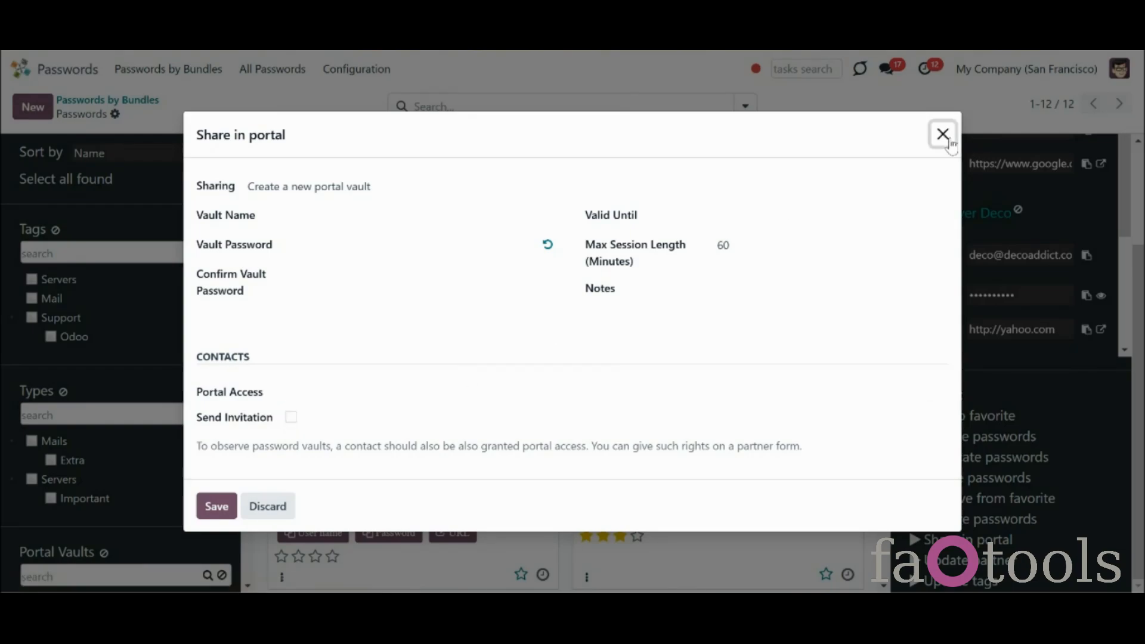
left_click(942, 134)
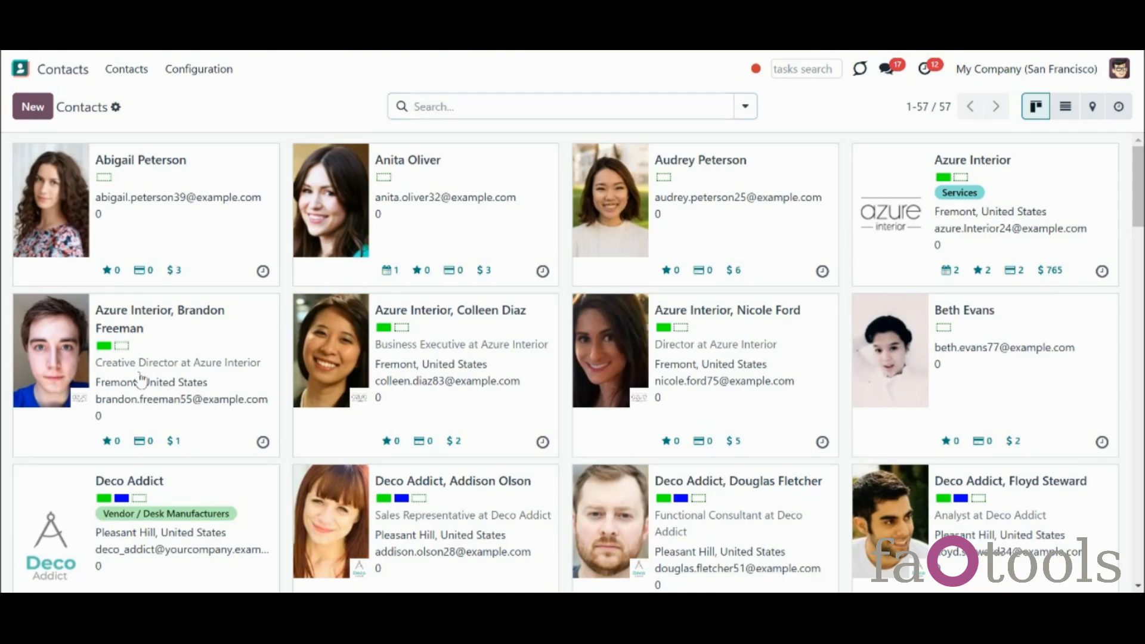
Open the Azure Interior Creative Director contact and show its actions menu with Grant portal access
left_click(141, 378)
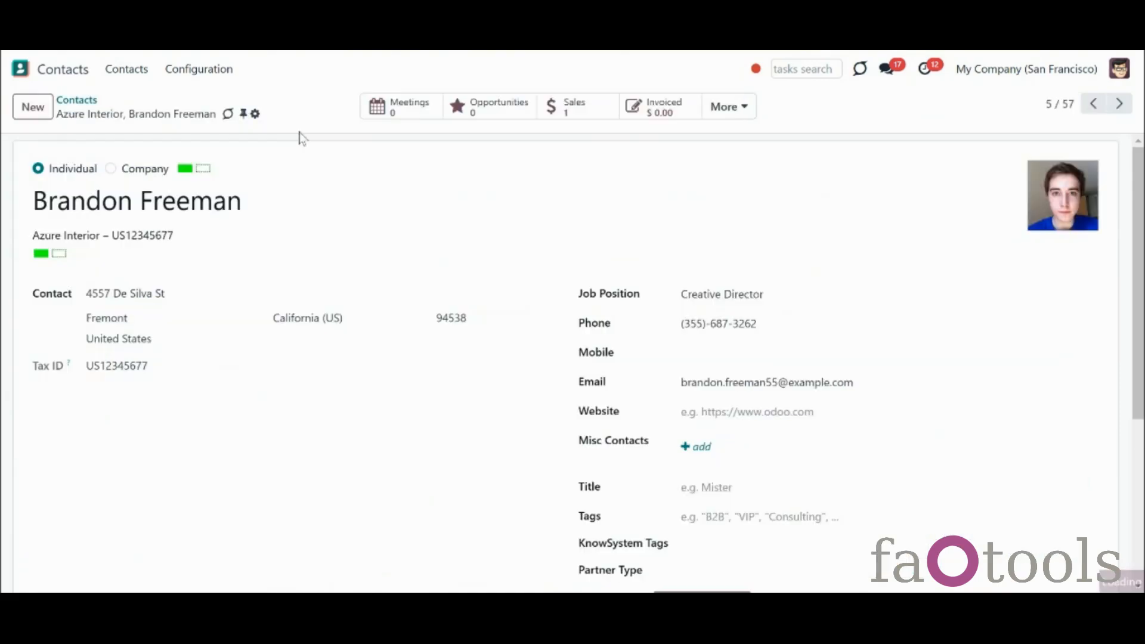
left_click(254, 113)
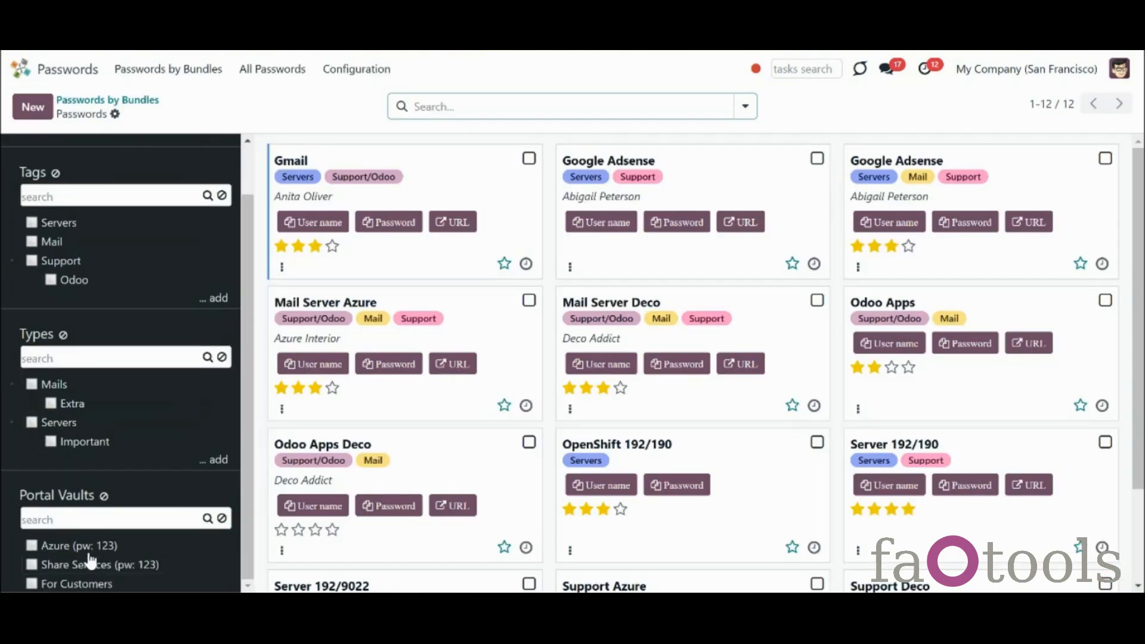
In the Azure vault, regenerate Mail Server Azure's password at 10 characters and save it
left_click(86, 547)
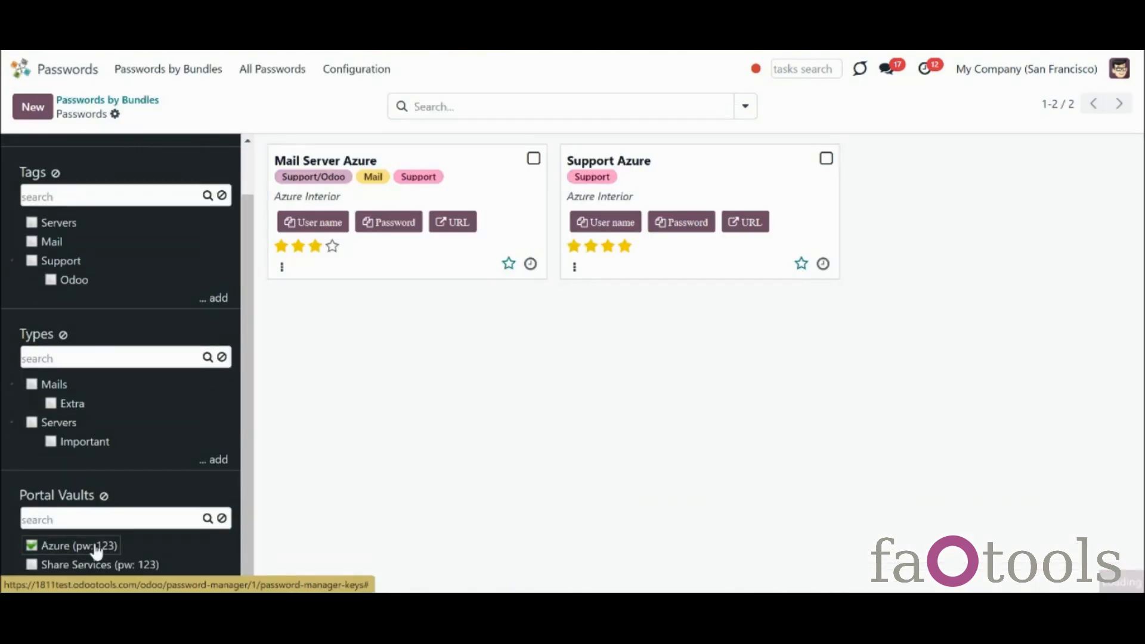
left_click(452, 182)
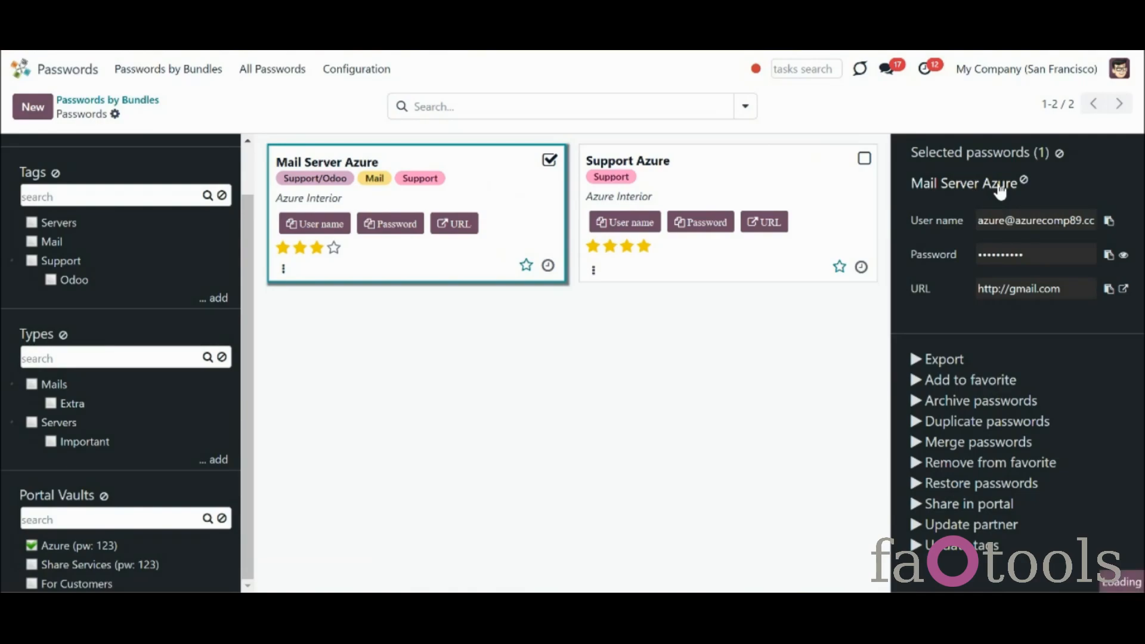
left_click(1000, 189)
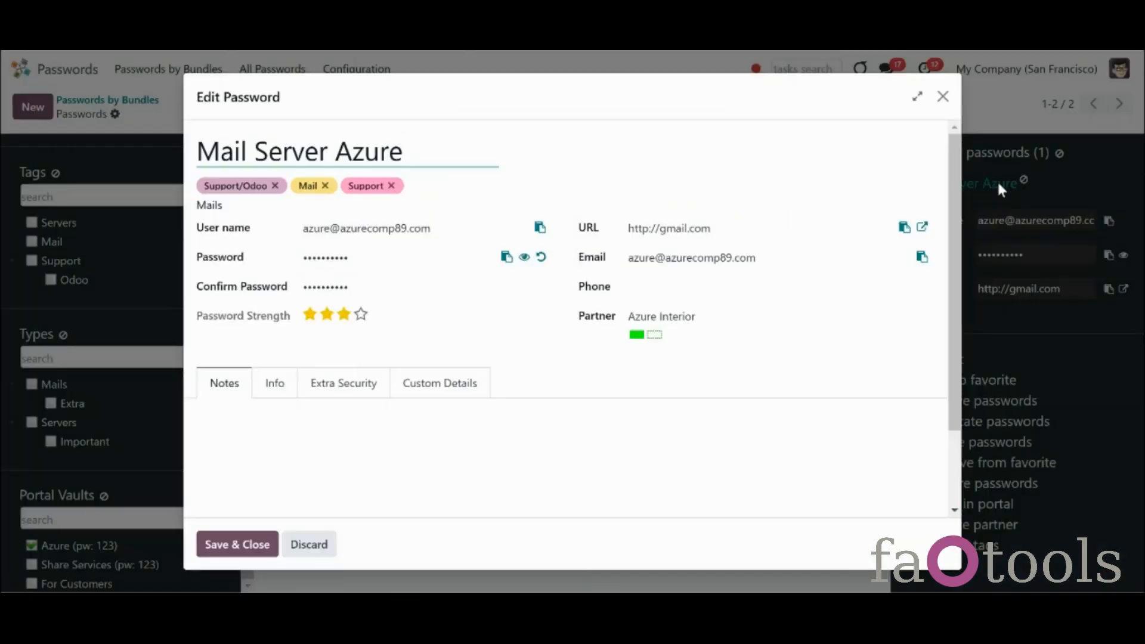
left_click(540, 257)
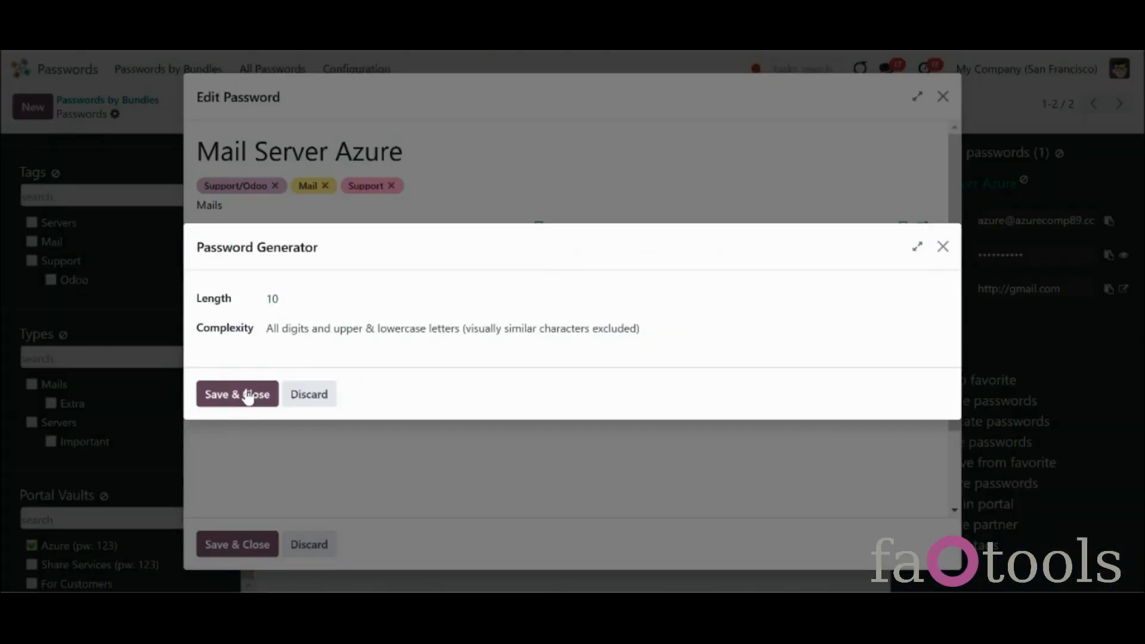
left_click(248, 395)
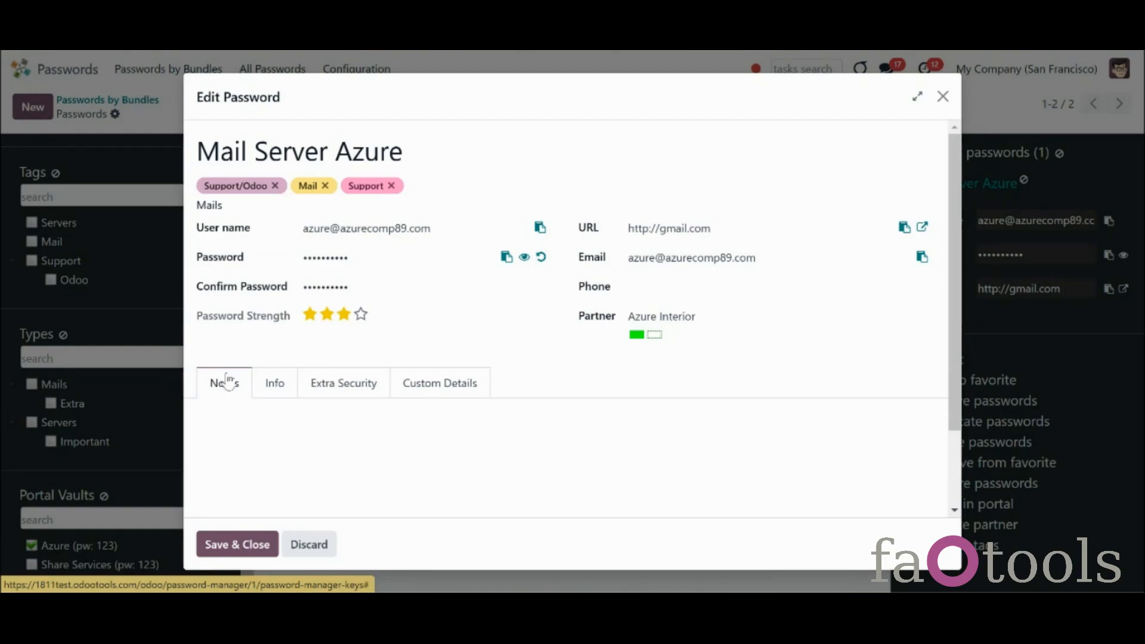
left_click(523, 257)
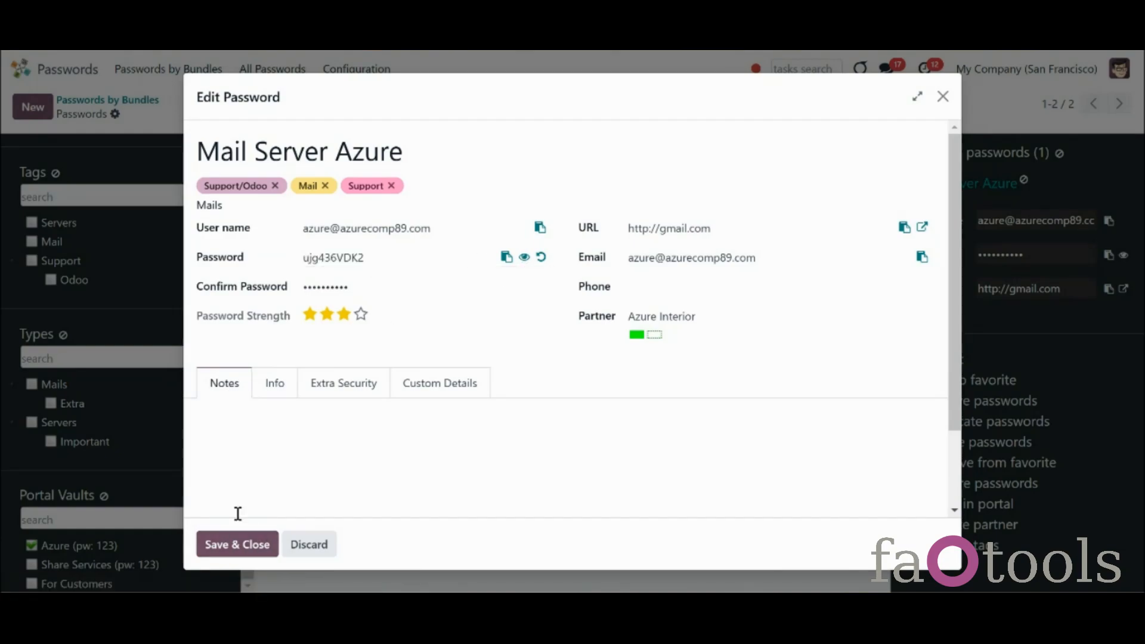
left_click(247, 544)
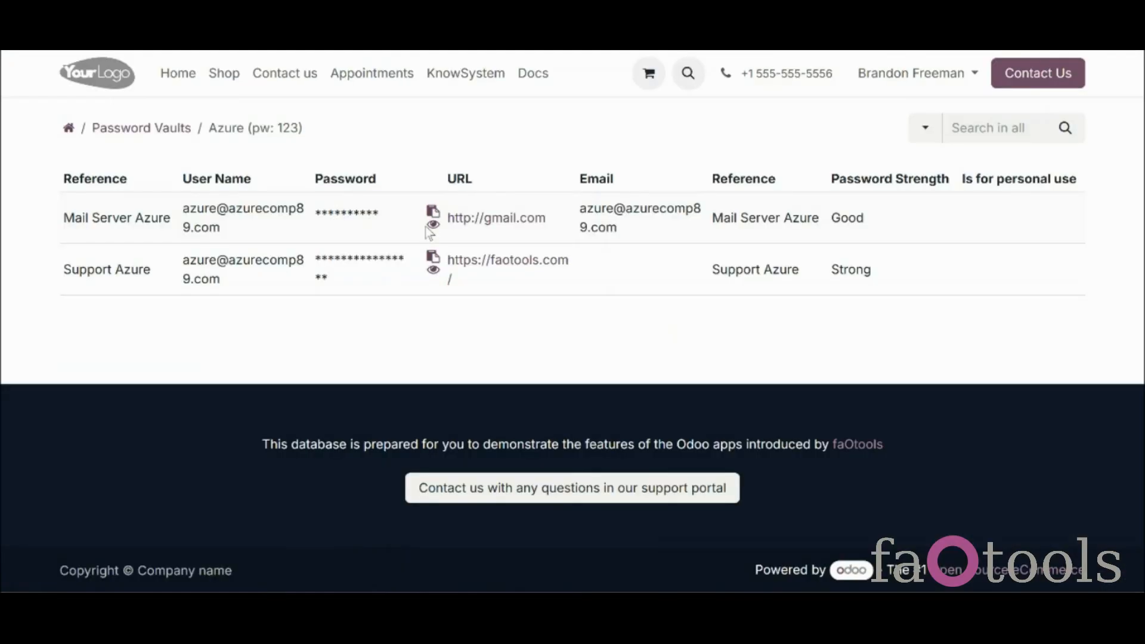
left_click(433, 227)
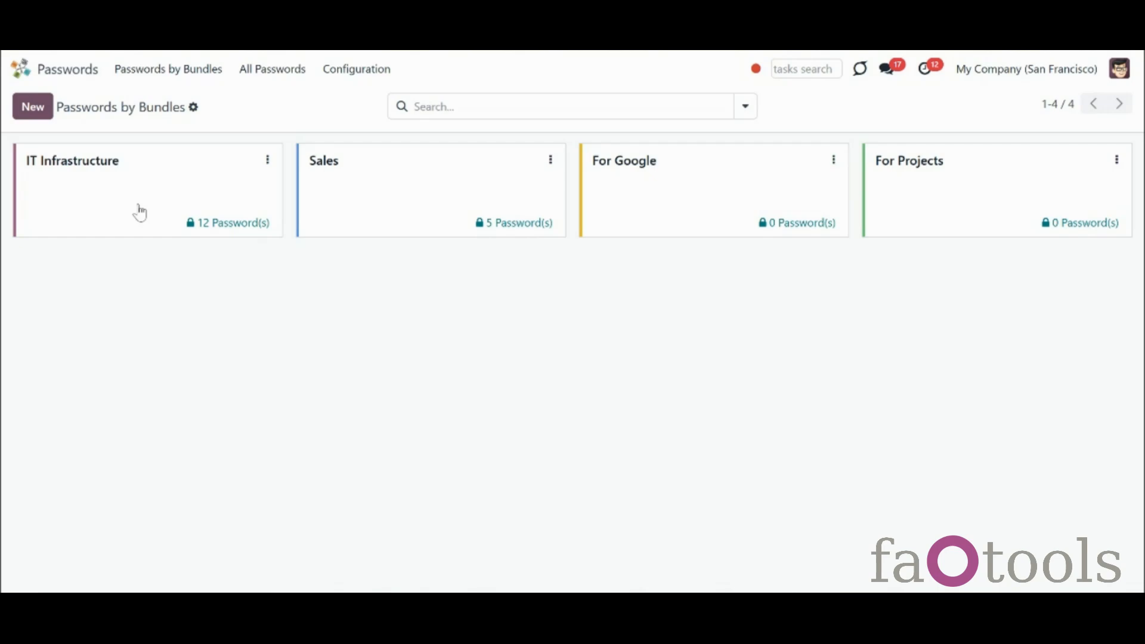
Return to the Passwords kanban with its filter sidebar
left_click(139, 212)
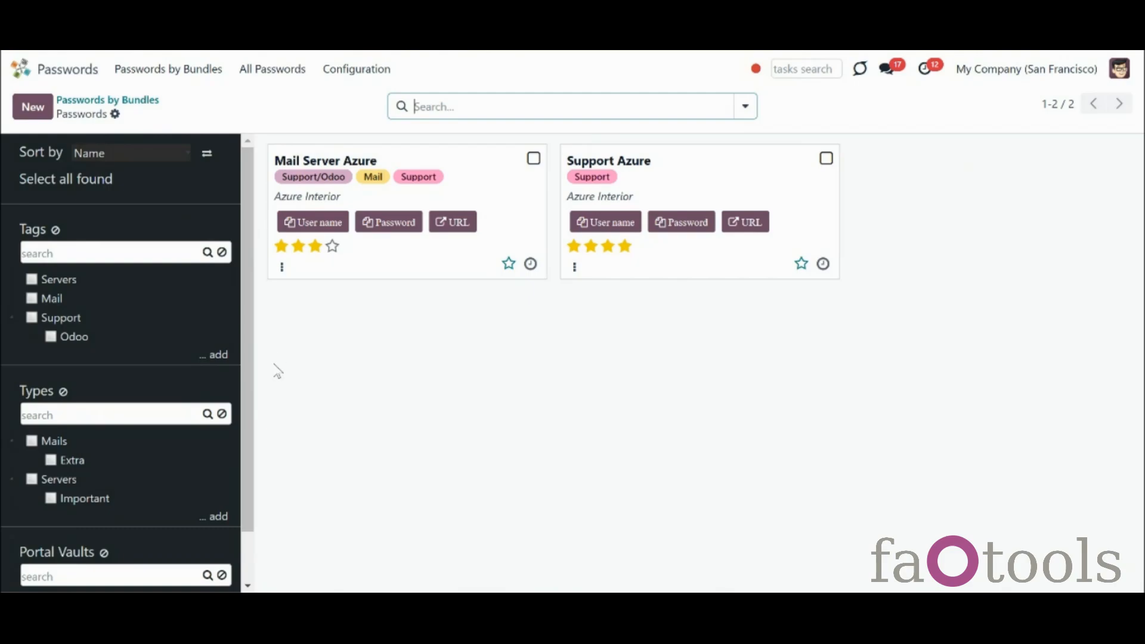
Try the portal vault filter, search and actions, ending with no vault filter applied
left_click_drag(258, 379, 258, 476)
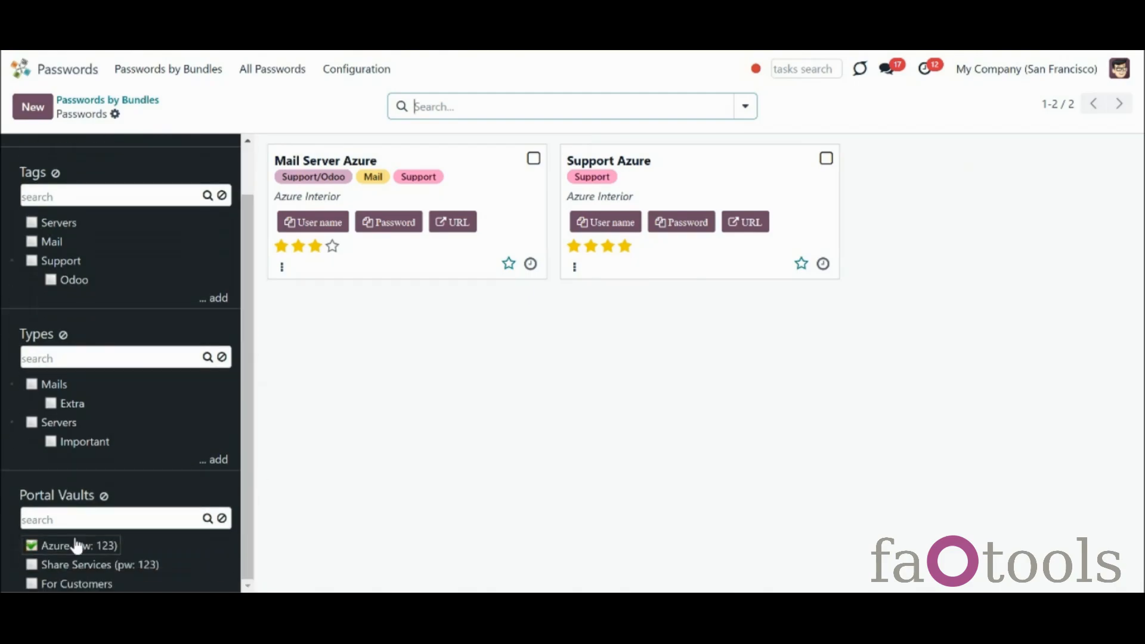
left_click(104, 497)
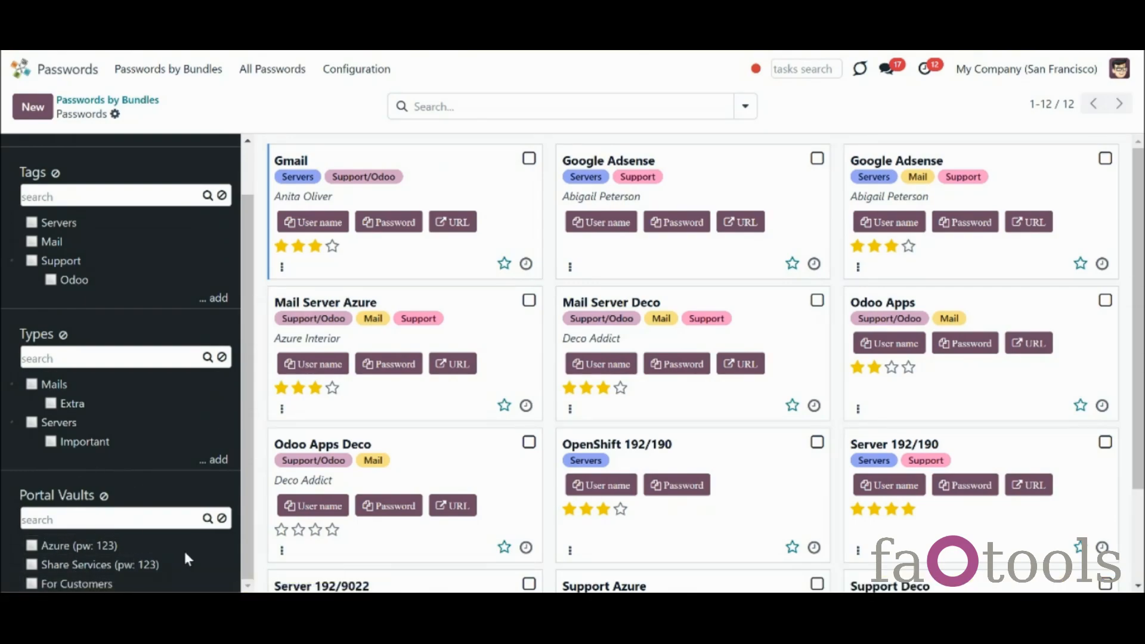
left_click(133, 518)
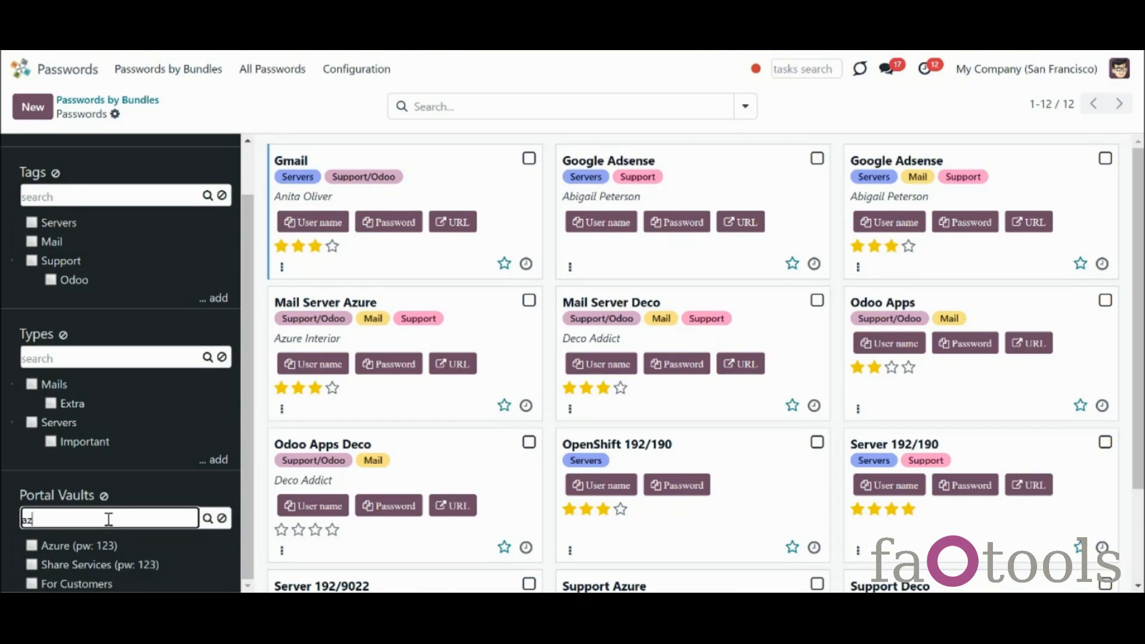
left_click(222, 518)
right_click(85, 547)
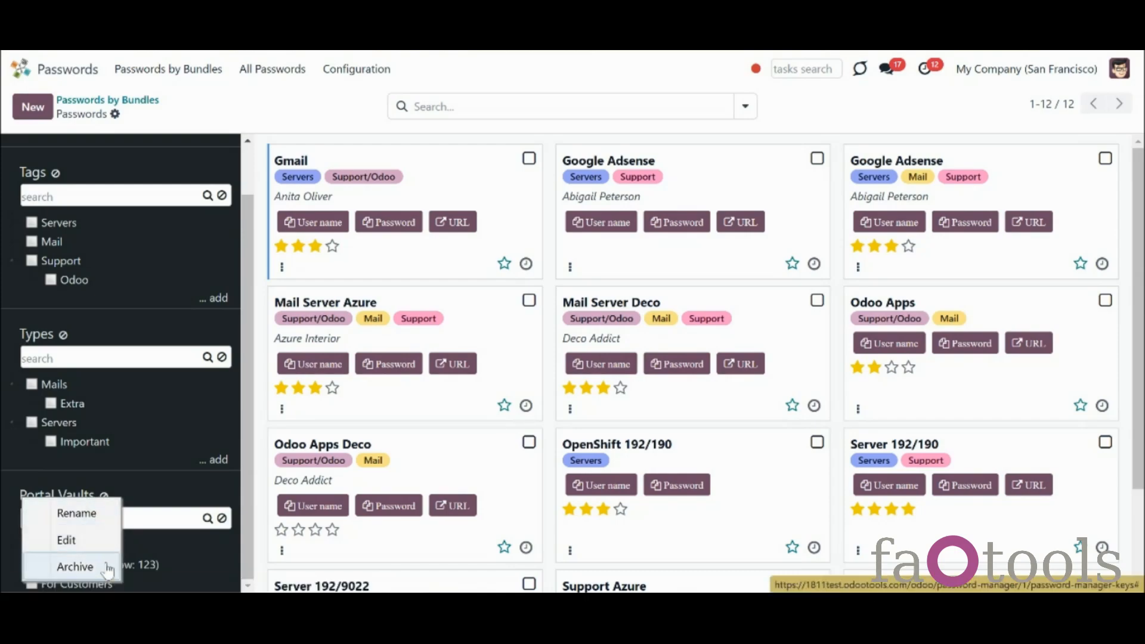
left_click(191, 568)
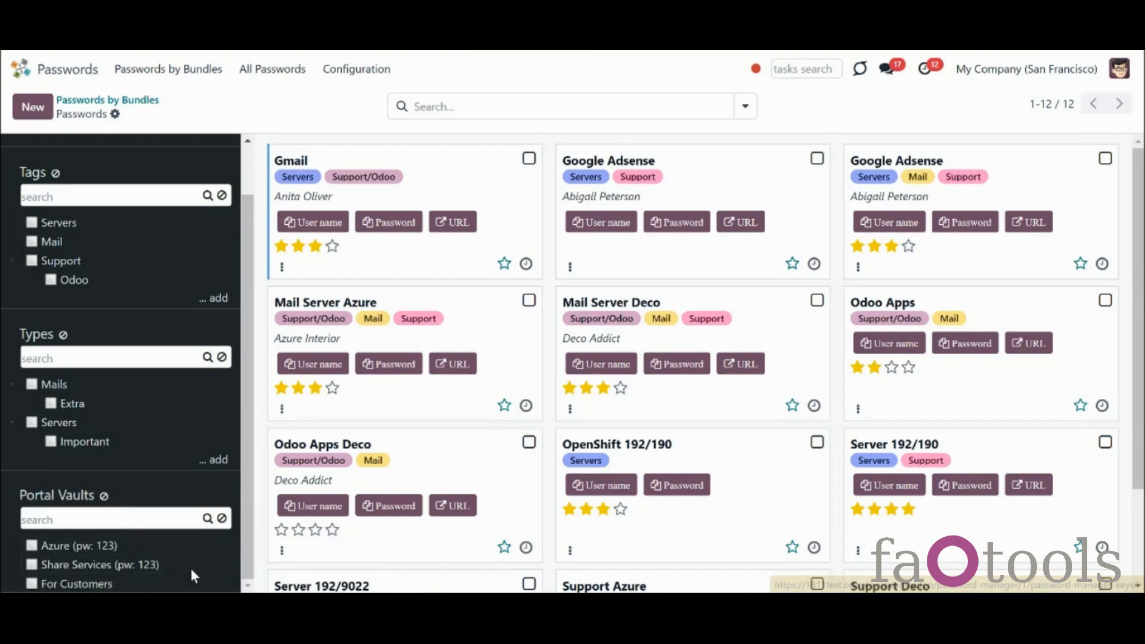
left_click(74, 554)
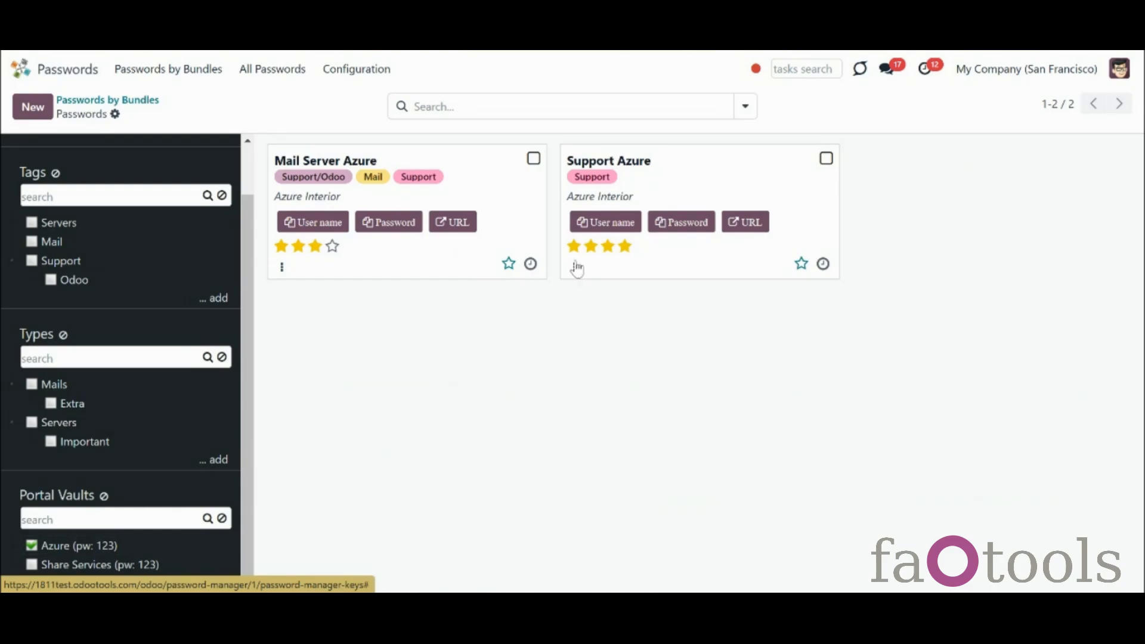
left_click(69, 549)
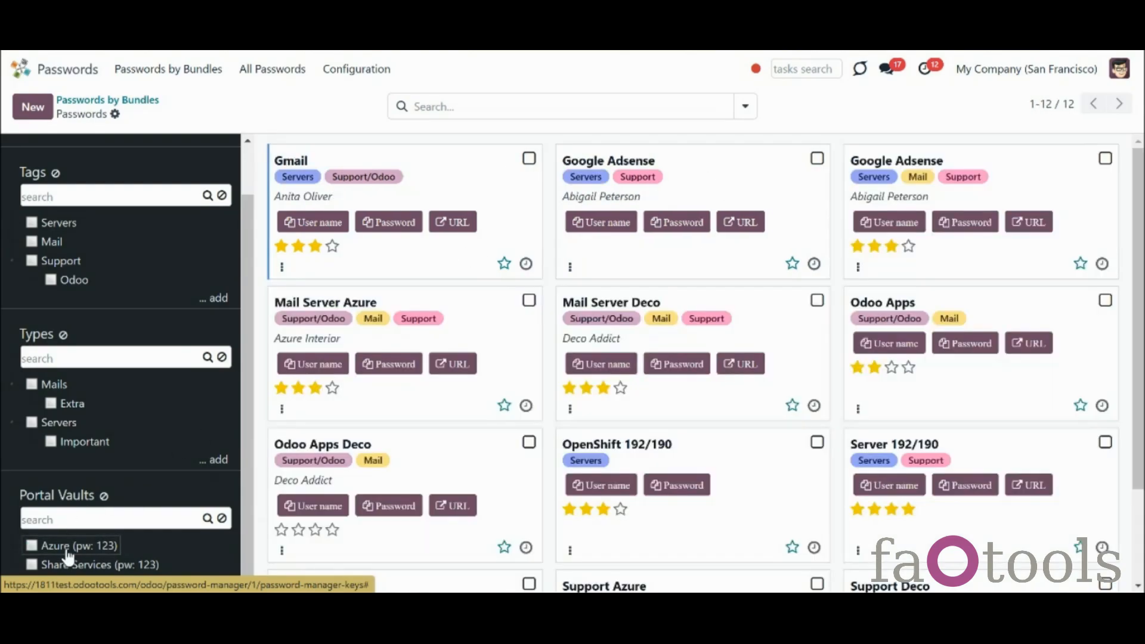
Select Gmail, both Google Adsense cards and Mail Server Deco, then filter to the Azure vault
left_click(540, 161)
left_click(850, 160)
left_click(546, 304)
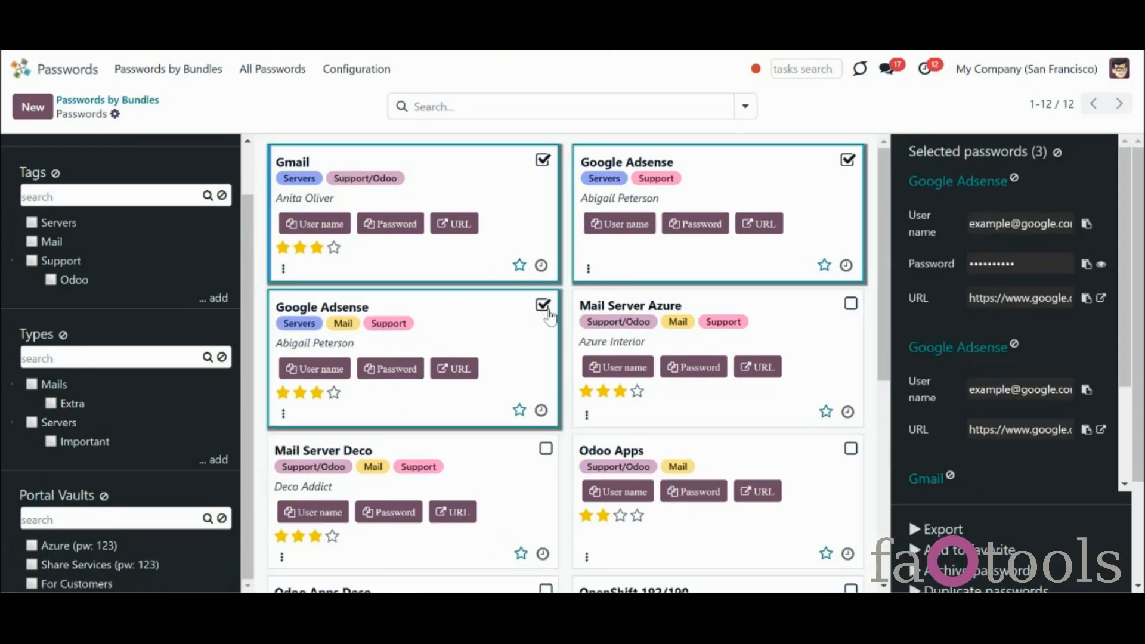
left_click(545, 446)
left_click(31, 545)
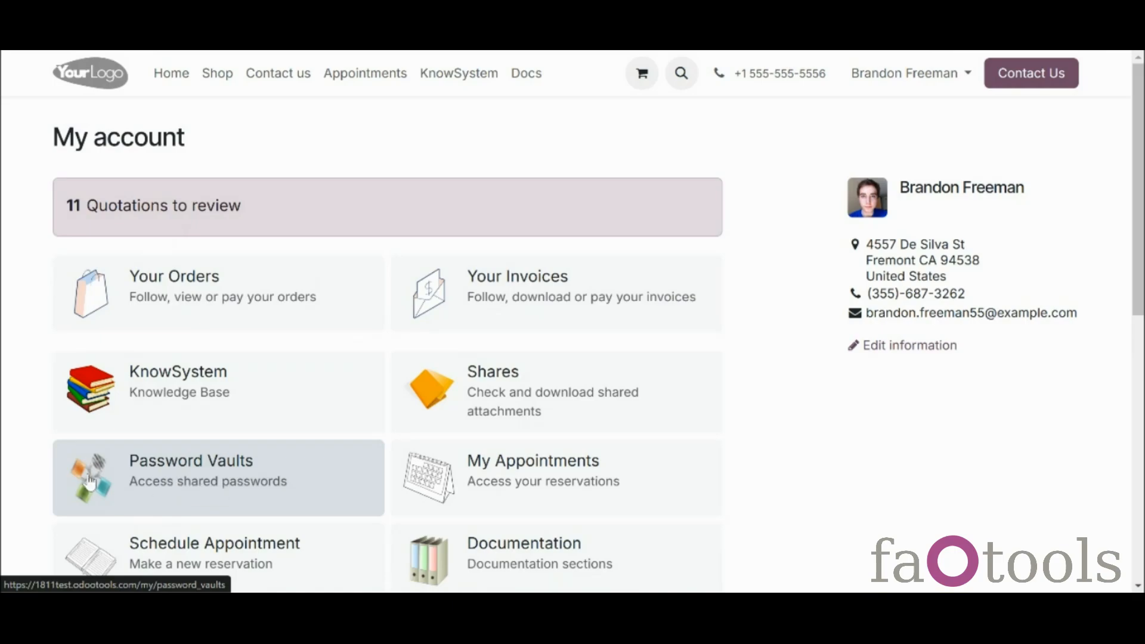
Open the Azure portal vault and unlock it with the vault password
left_click(128, 493)
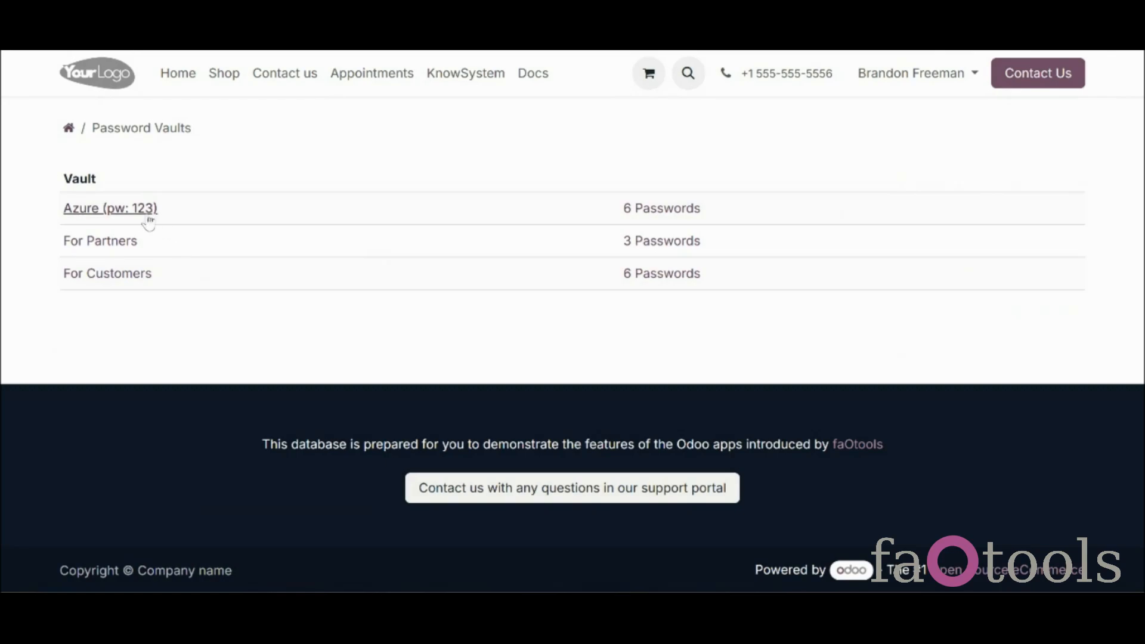
left_click(141, 211)
left_click(255, 184)
type("123")
left_click(442, 185)
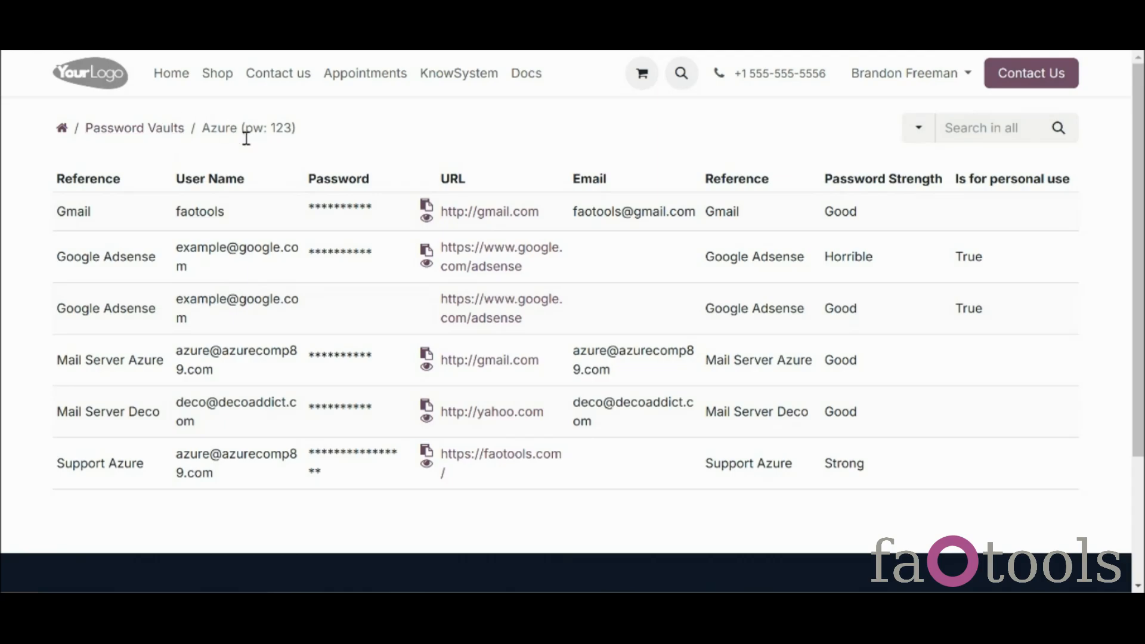
View the For Customers vault, then reveal, hide and copy Gmail's password in the Azure vault
left_click(167, 127)
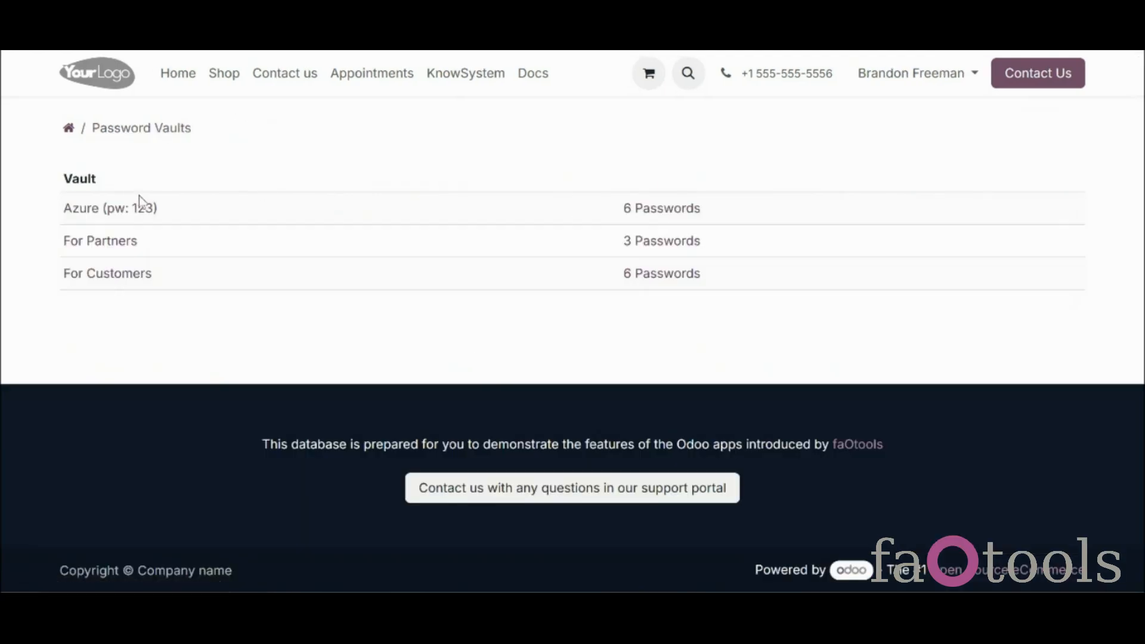
left_click(124, 279)
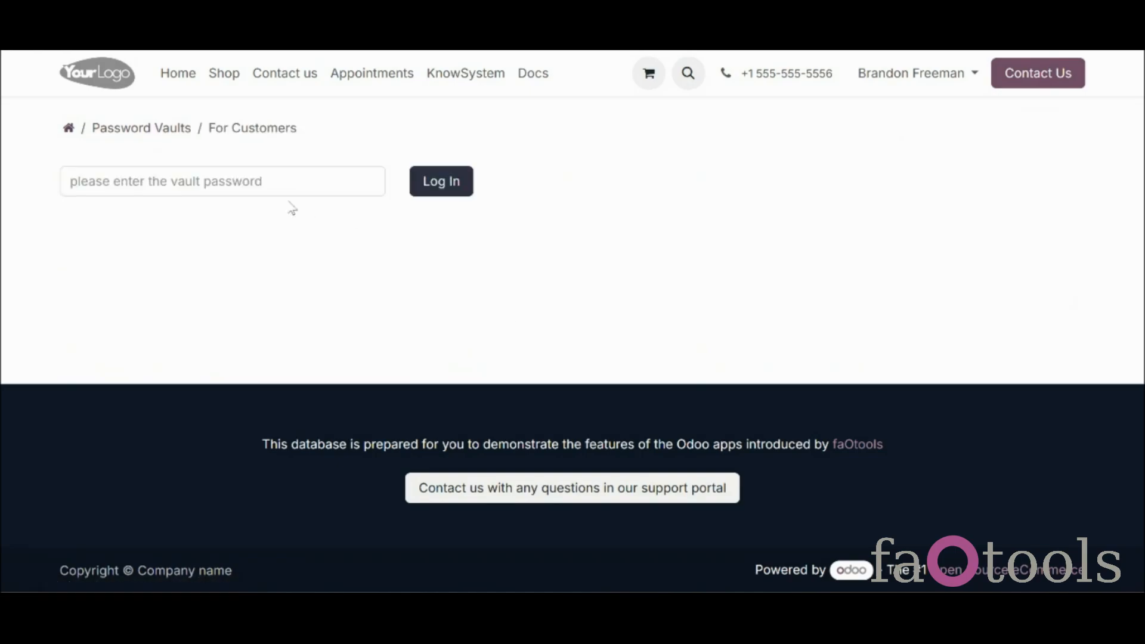
left_click(182, 136)
left_click(121, 218)
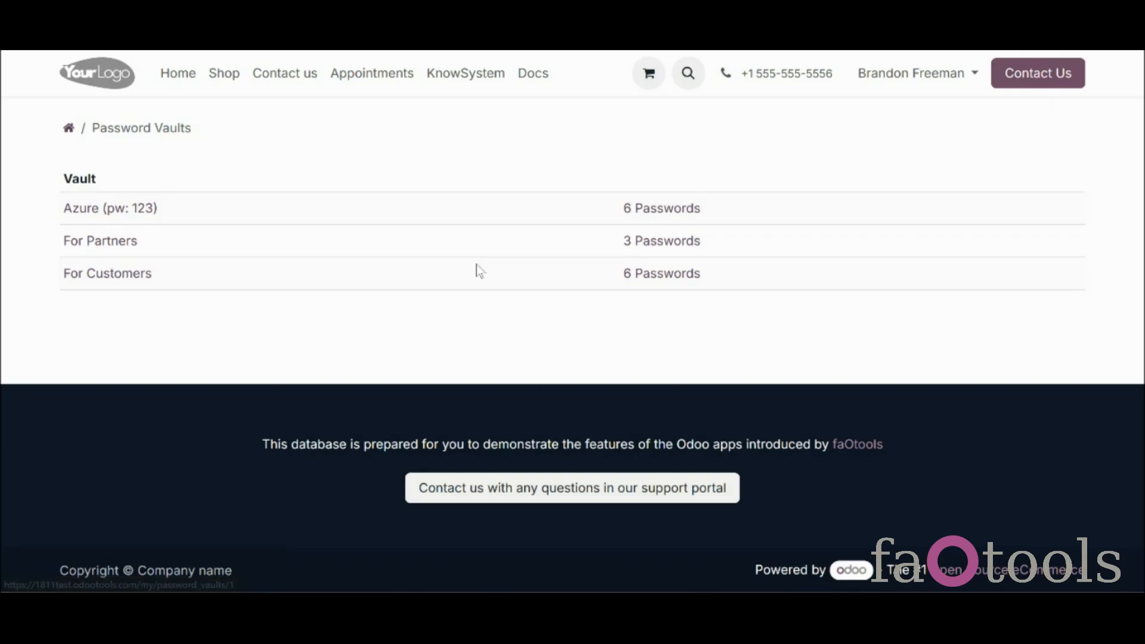
left_click(425, 218)
left_click(425, 219)
left_click(426, 205)
Search the Azure vault for 'gmail' with 'Search in all' kept
left_click(918, 128)
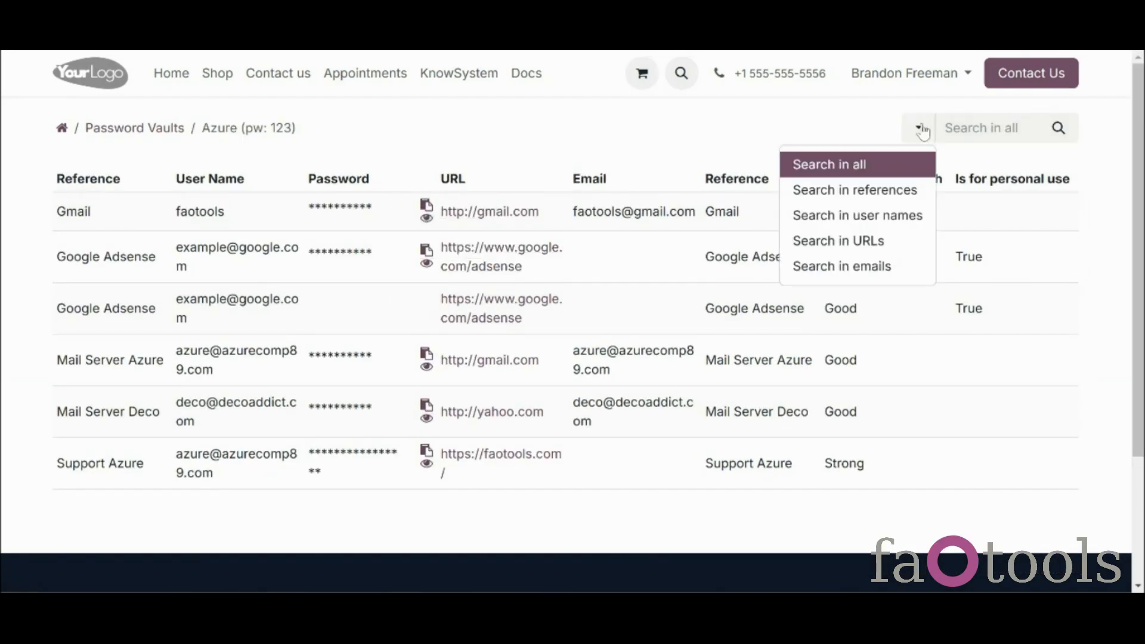
left_click(895, 170)
left_click(976, 127)
type("gmail")
key("Return")
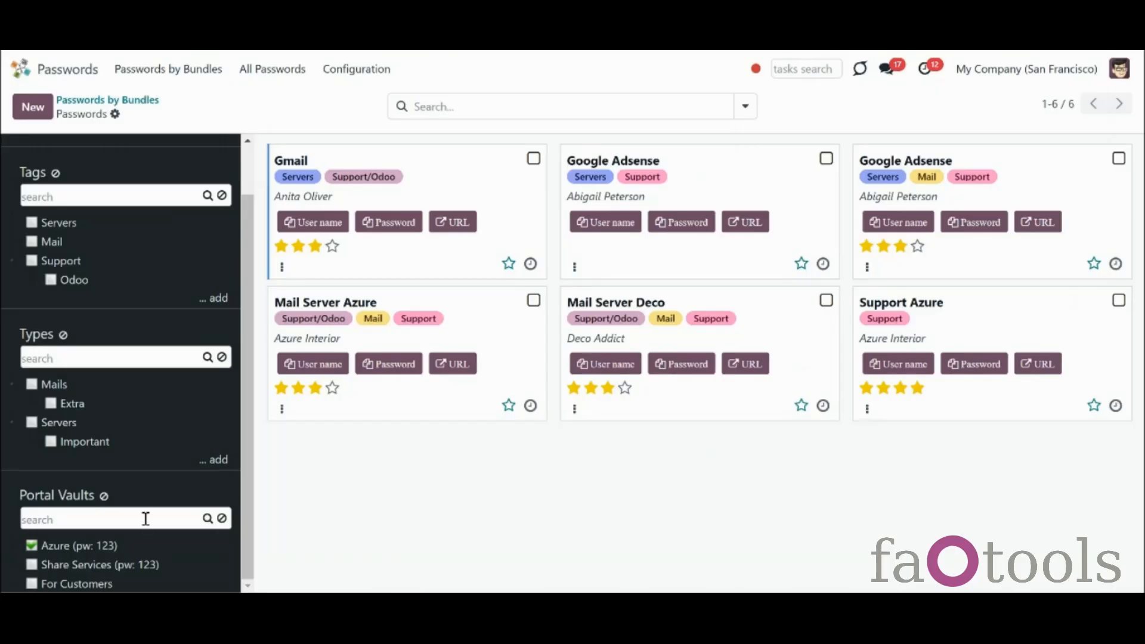
Show passwords from all vaults and set OpenShift 192/190's partner to Azure Interior
left_click(31, 545)
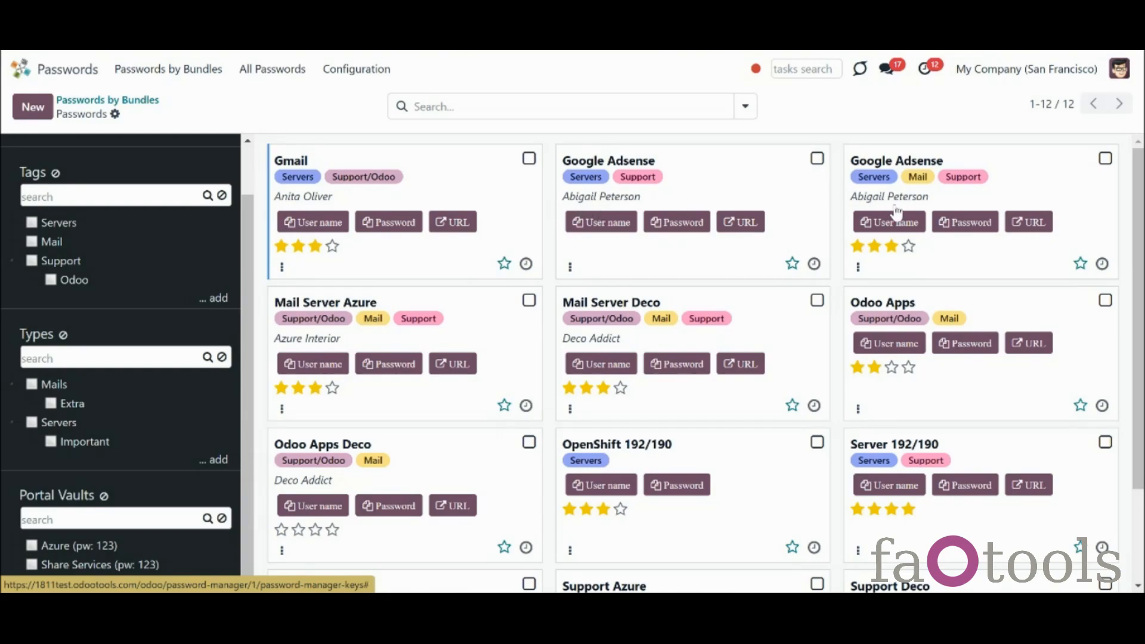
left_click(699, 108)
type("a")
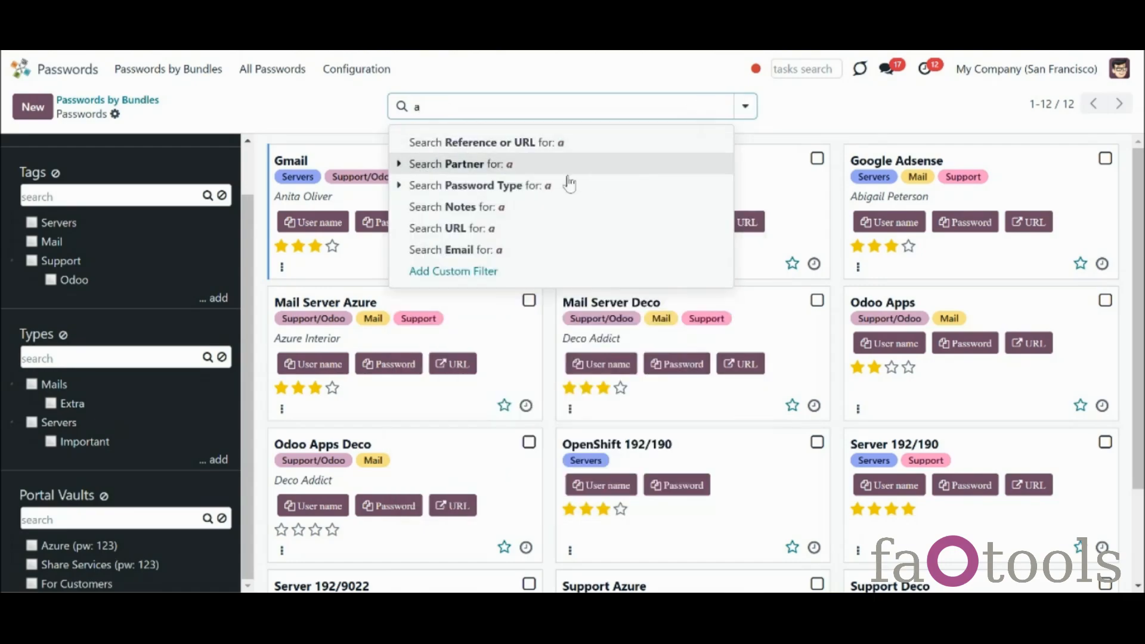
key("BackSpace")
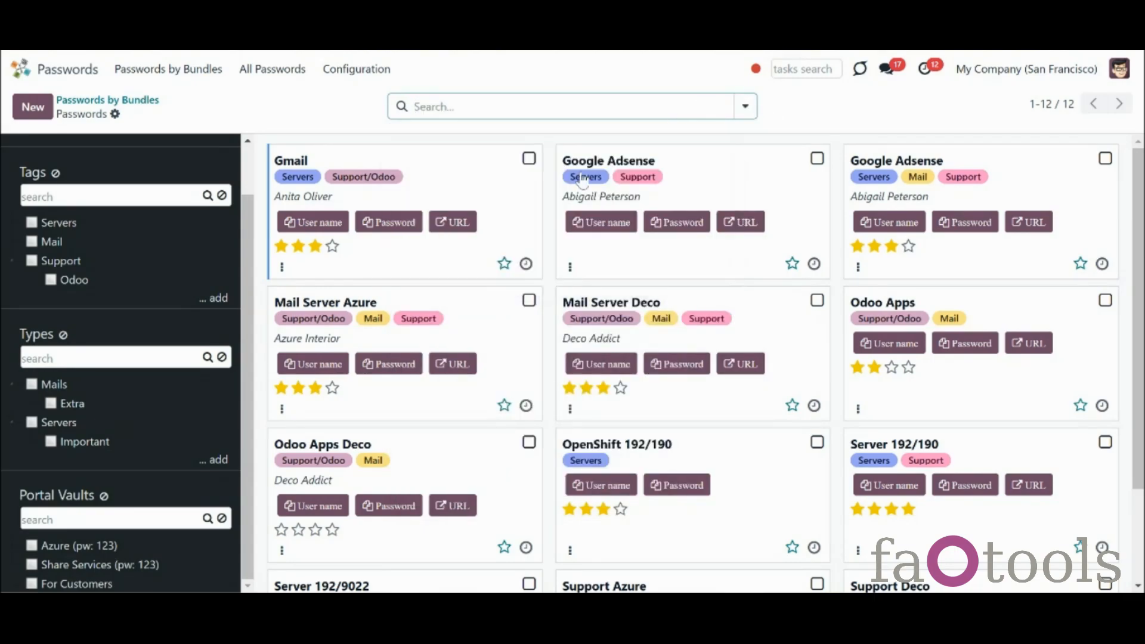
left_click(691, 458)
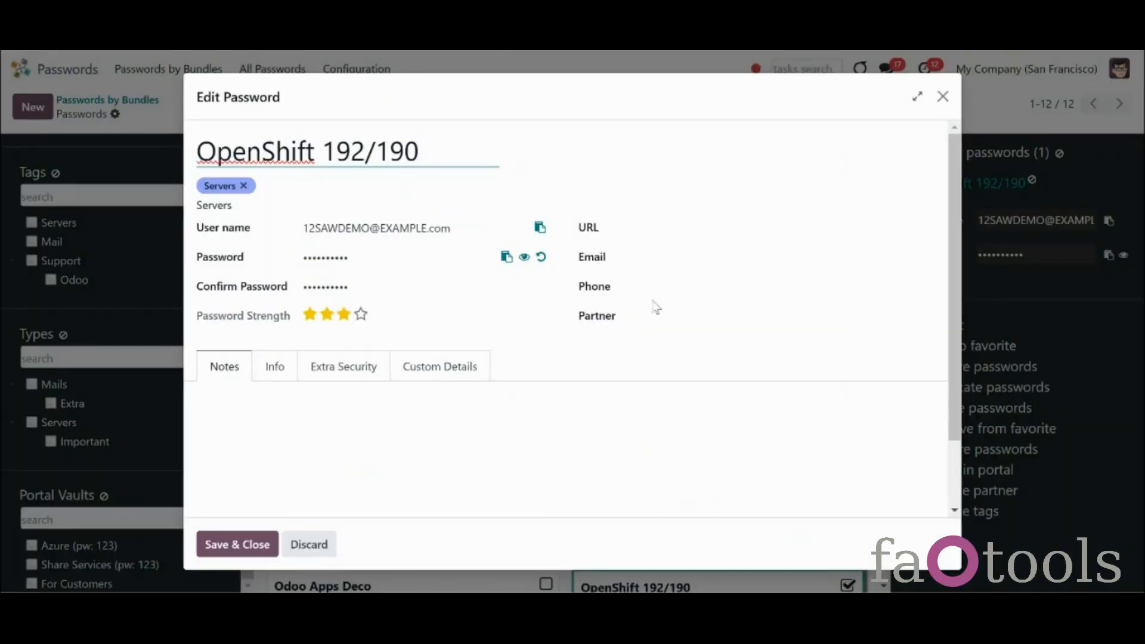
left_click(662, 315)
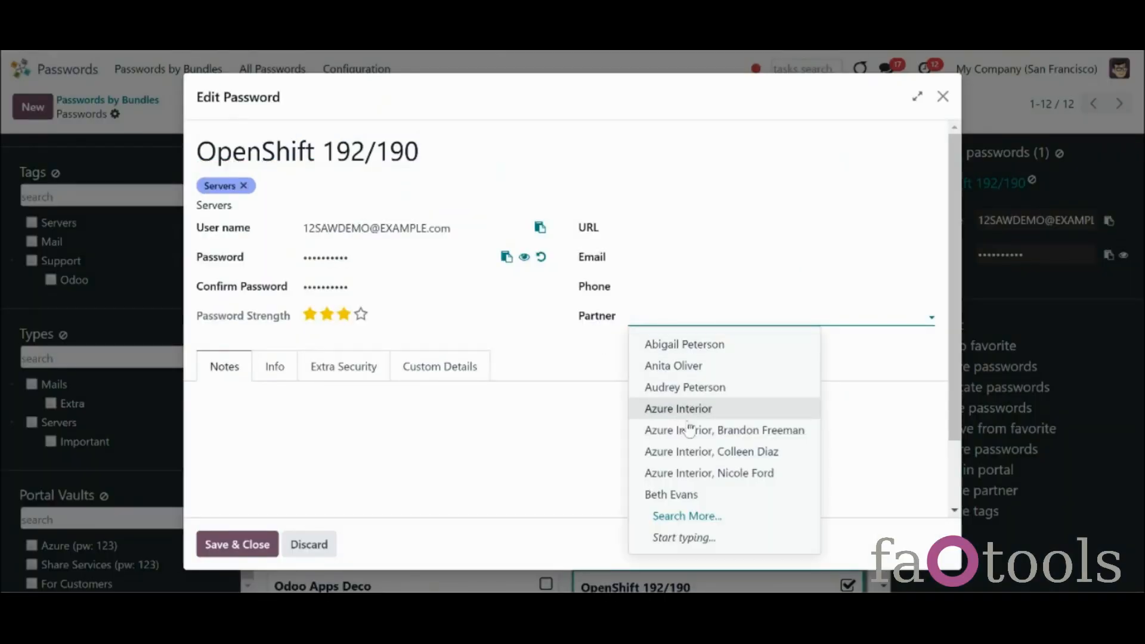
left_click(683, 411)
left_click(232, 553)
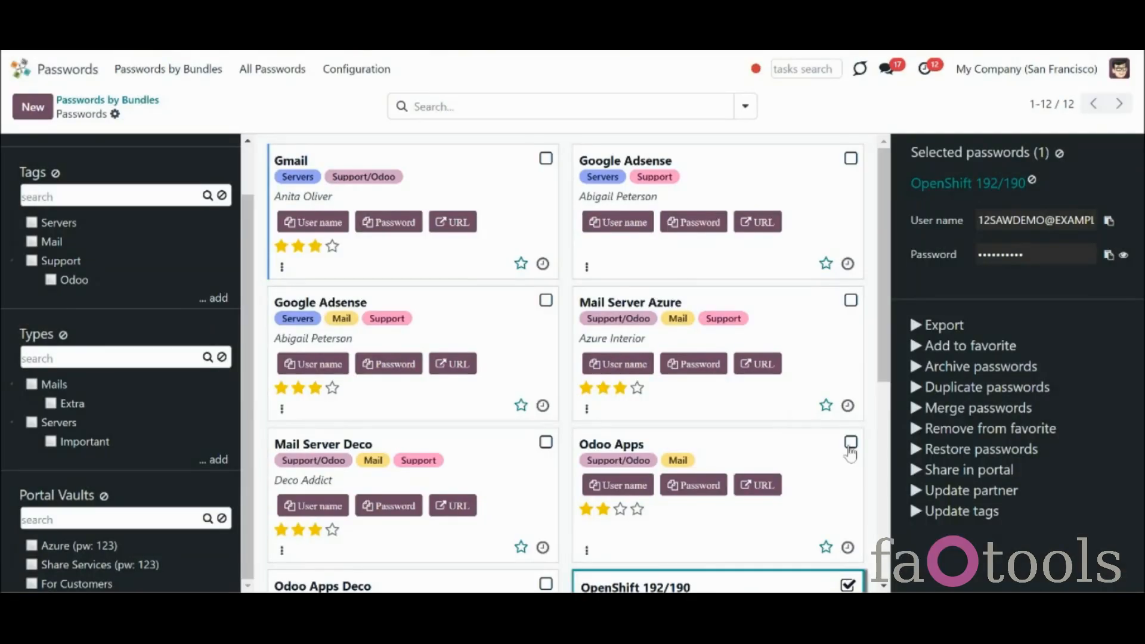
Update the partner of Odoo Apps and Server 192/9022 to Azure Interior together
left_click(850, 441)
scroll(852, 442, "down", 3)
left_click(850, 427)
left_click(847, 569)
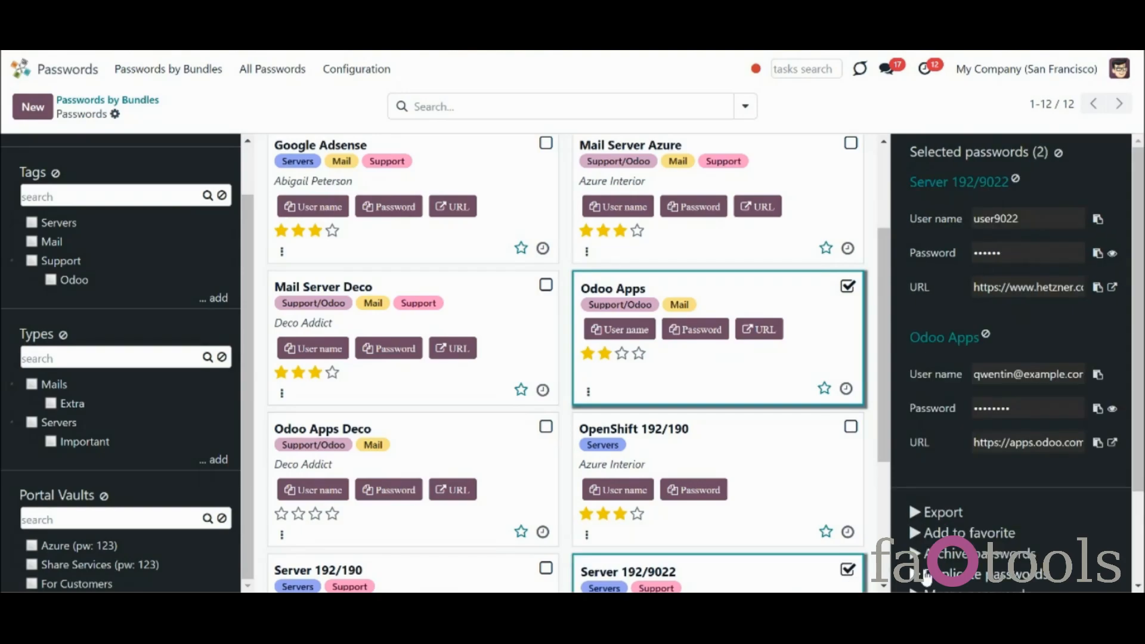
scroll(903, 574, "down", 3)
left_click(980, 560)
left_click(422, 312)
left_click(322, 403)
left_click(216, 379)
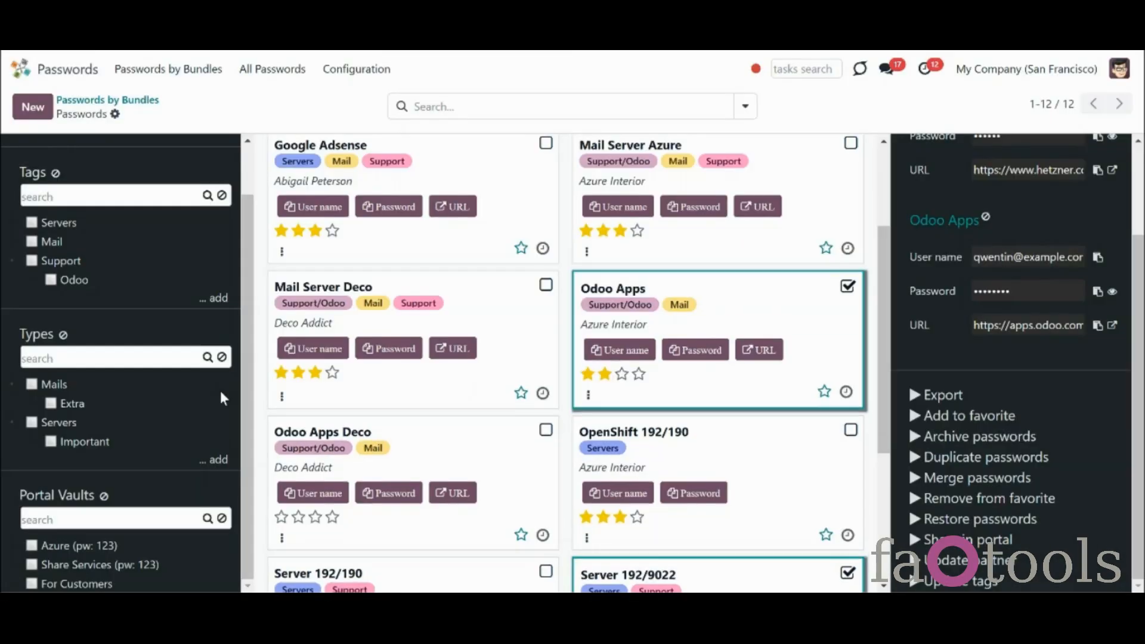
Clear the password selection and return to the Odoo app overview
scroll(1056, 192, "up", 3)
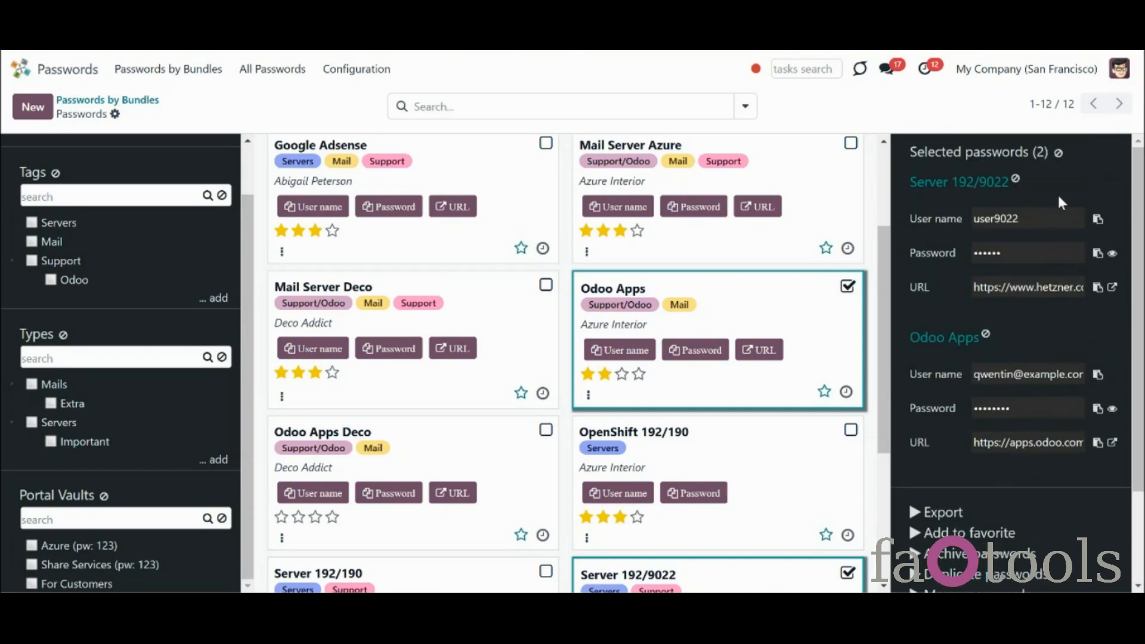
left_click(1057, 154)
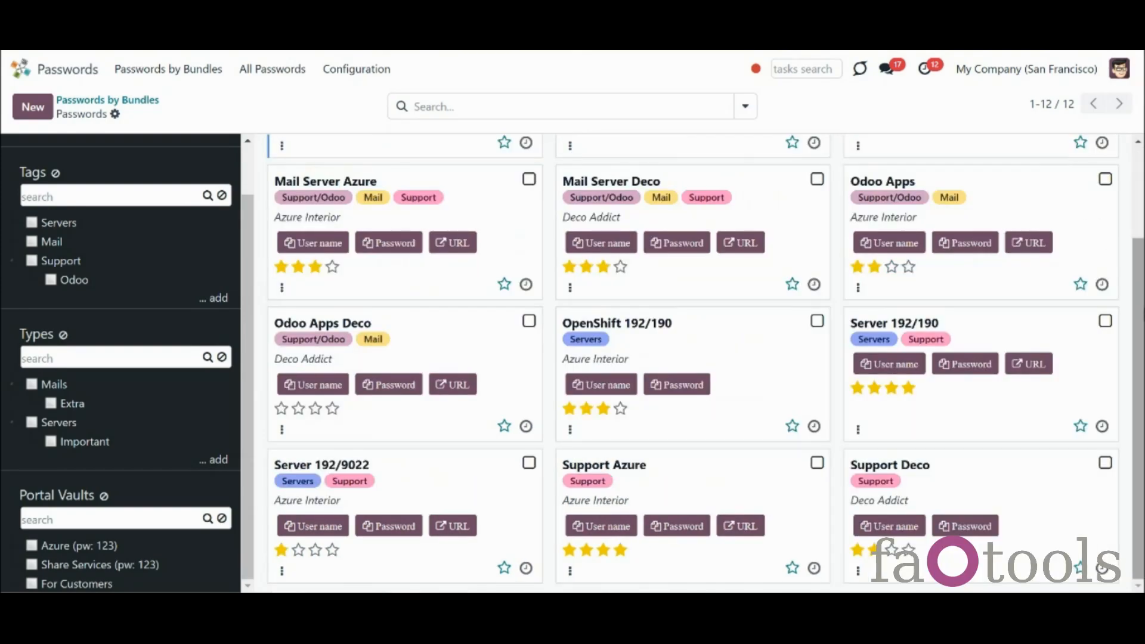
scroll(1135, 200, "up", 2)
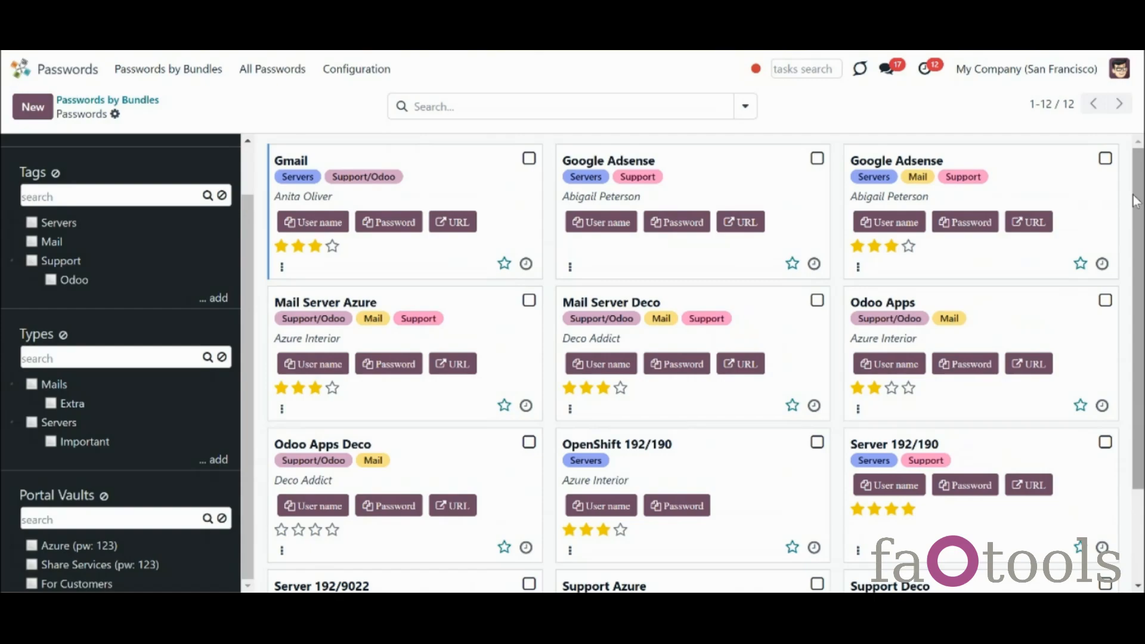
left_click(32, 75)
Open the contact in Contacts and view its linked passwords from the More menu
left_click(730, 186)
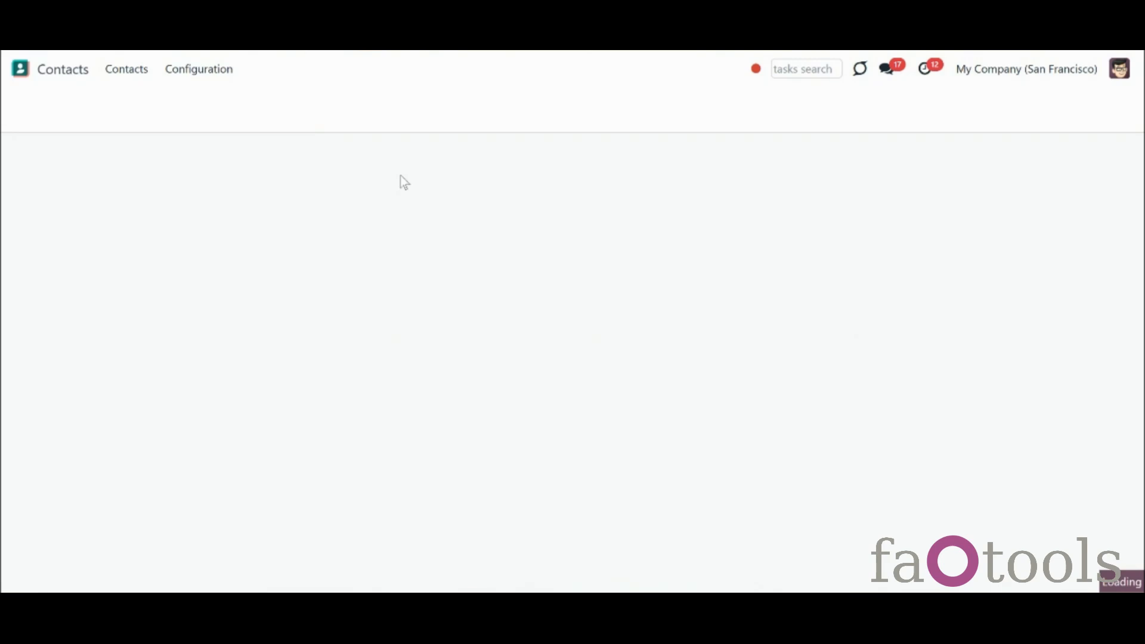
left_click(425, 204)
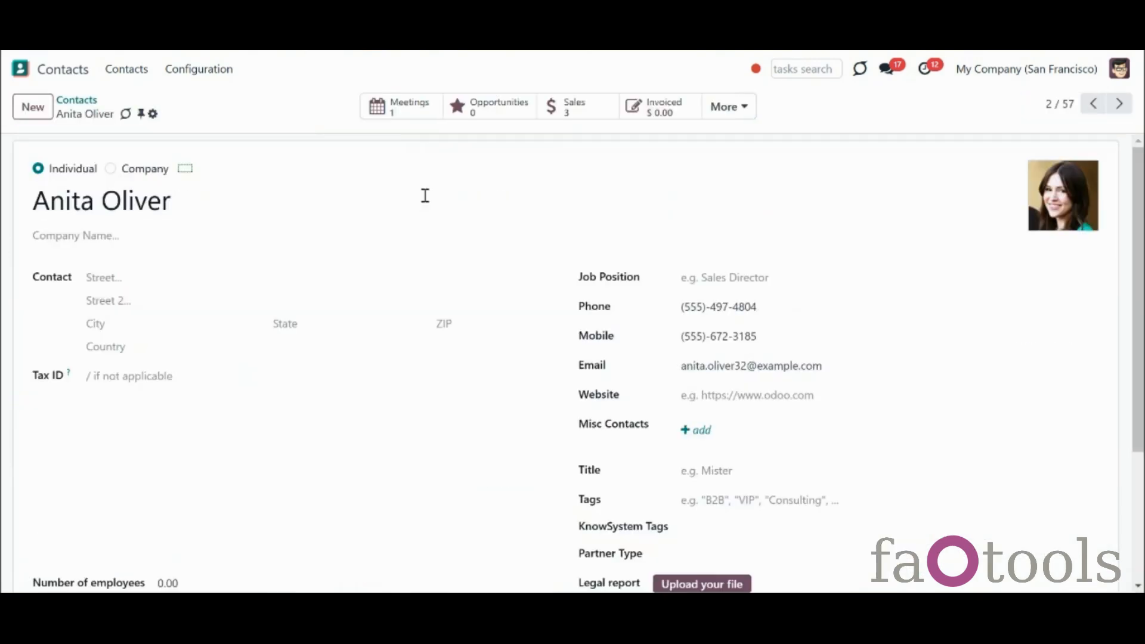
left_click(728, 106)
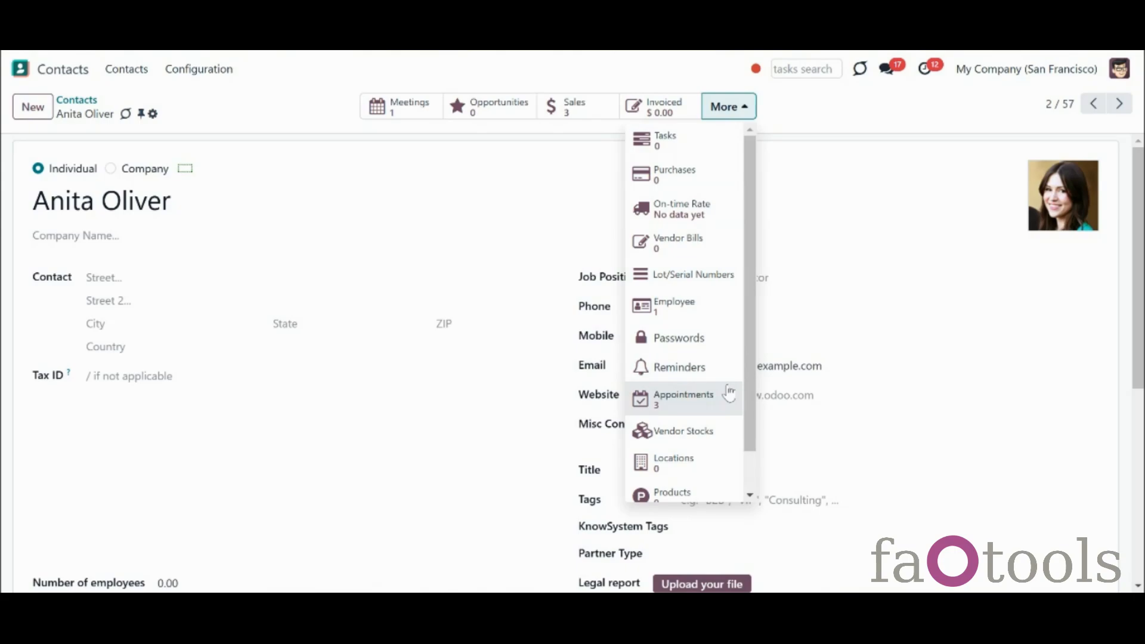
left_click(709, 338)
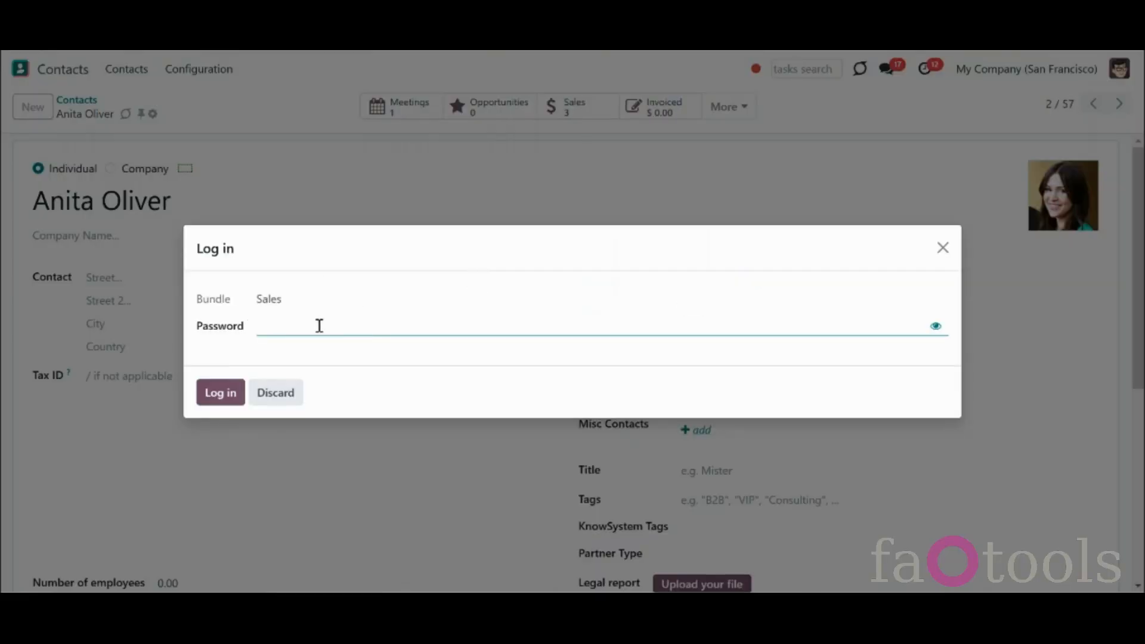
Enter the bundle password to unlock the Sales and For Projects bundles
left_click(328, 333)
type("admin")
left_click(226, 395)
left_click(233, 397)
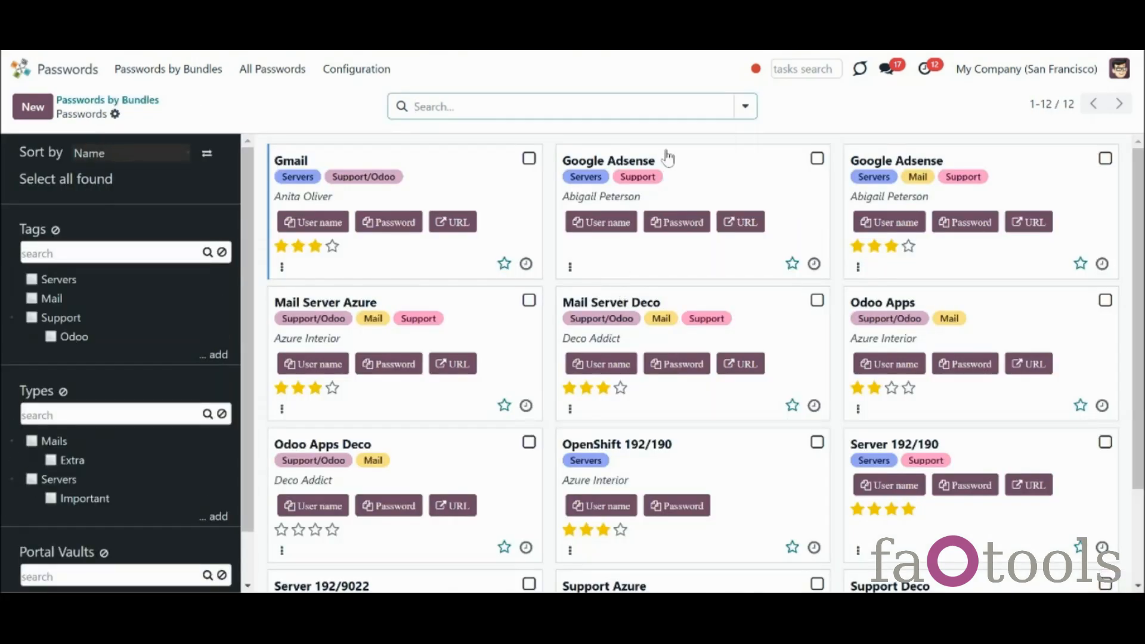
left_click(744, 108)
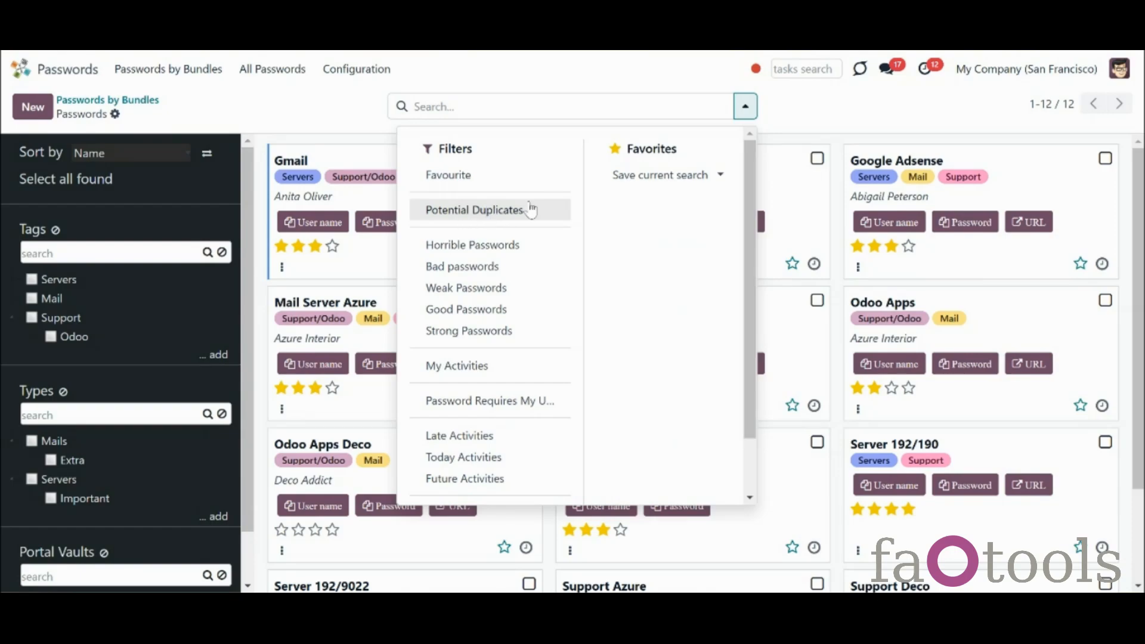
left_click(795, 135)
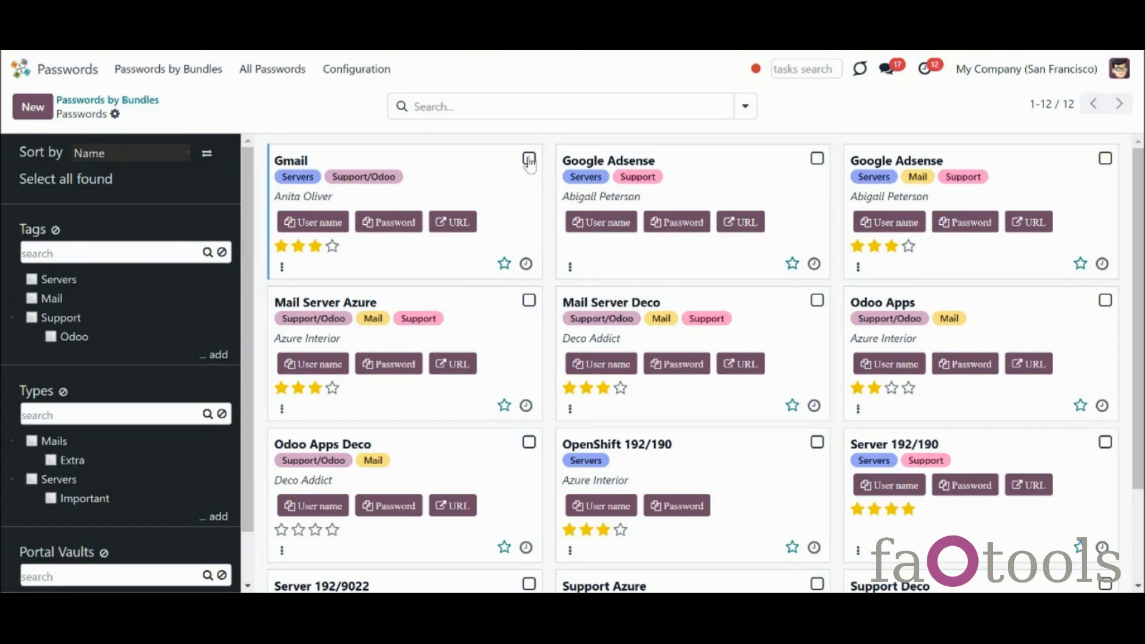
left_click(759, 164)
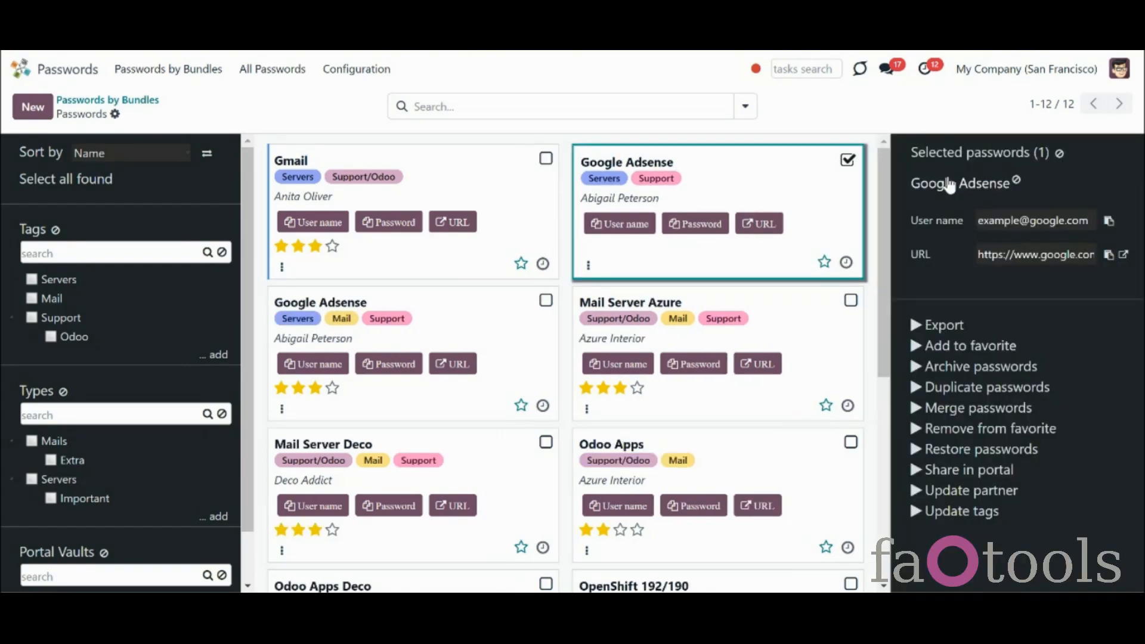
left_click(729, 190)
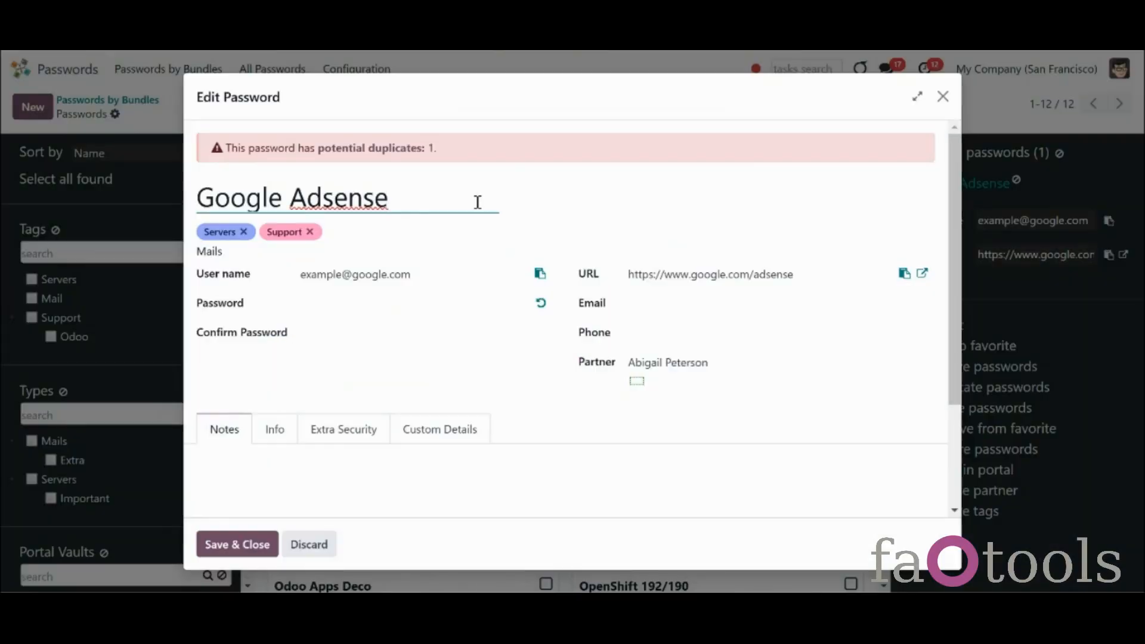
left_click(397, 158)
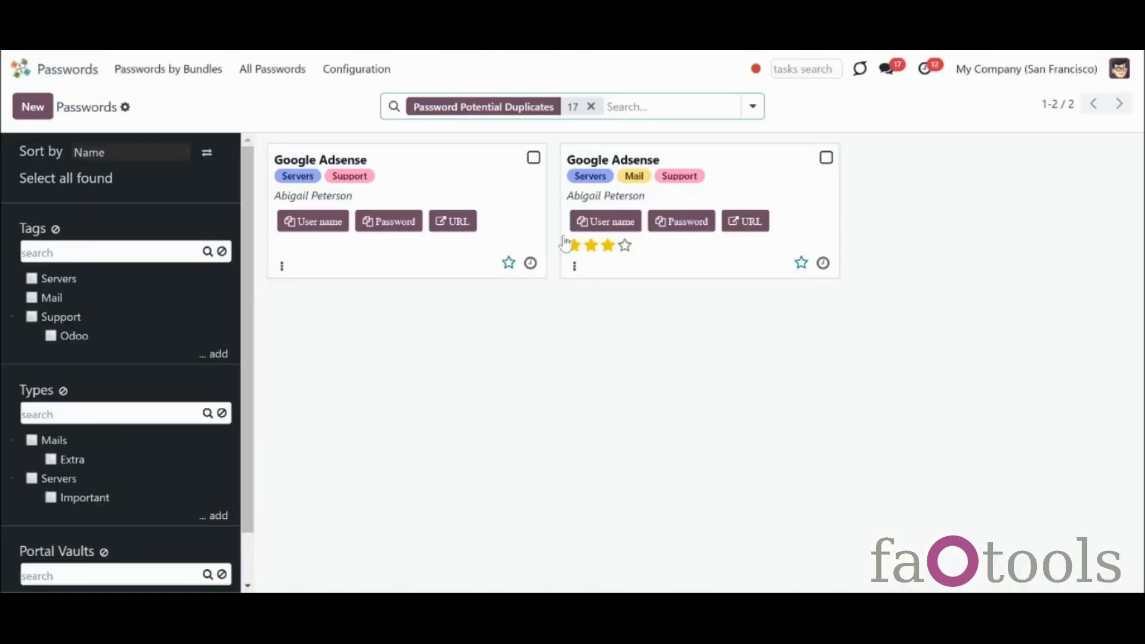
left_click(590, 107)
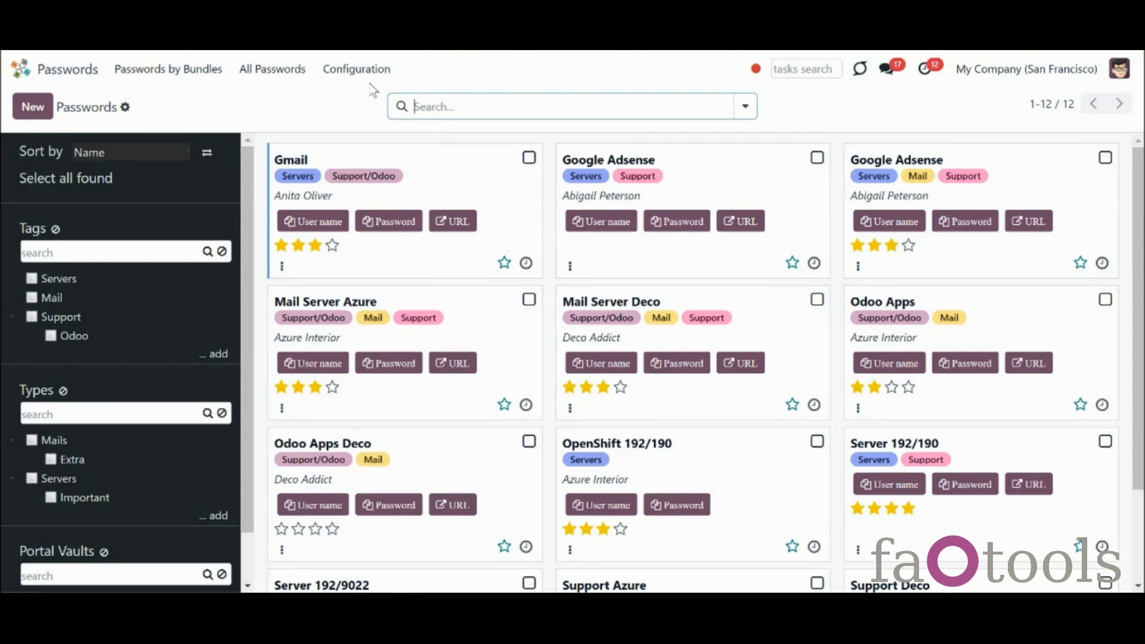
Add 'Email (Password)' to the duplicate search criteria alongside Reference and IP Address, and save the settings
left_click(368, 69)
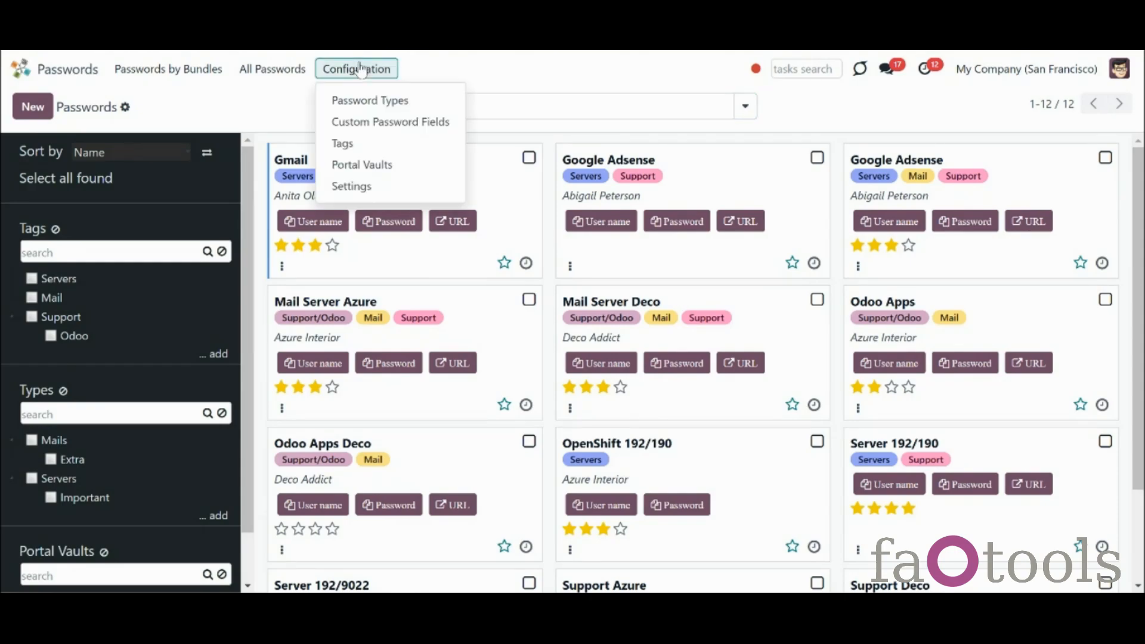
left_click(415, 186)
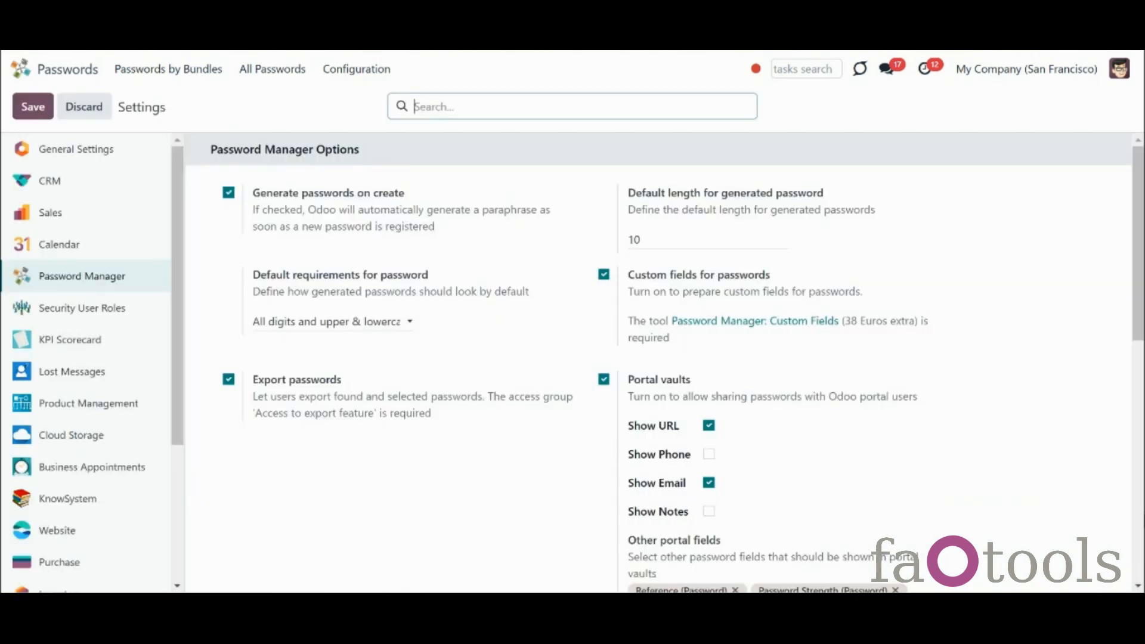
scroll(663, 545, "down", 10)
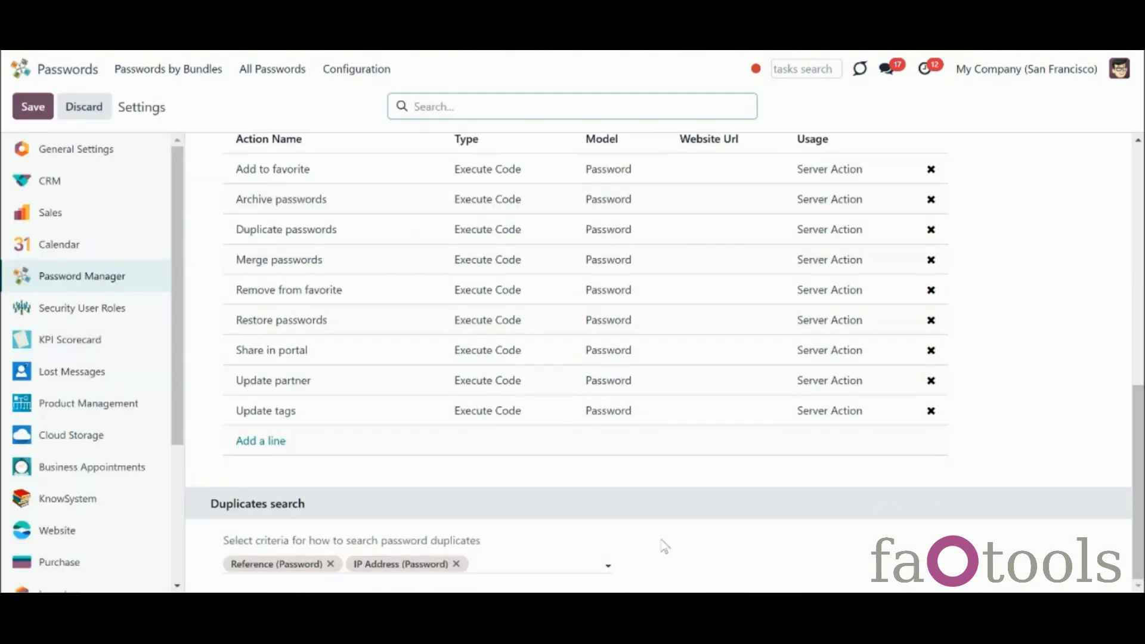
left_click(539, 563)
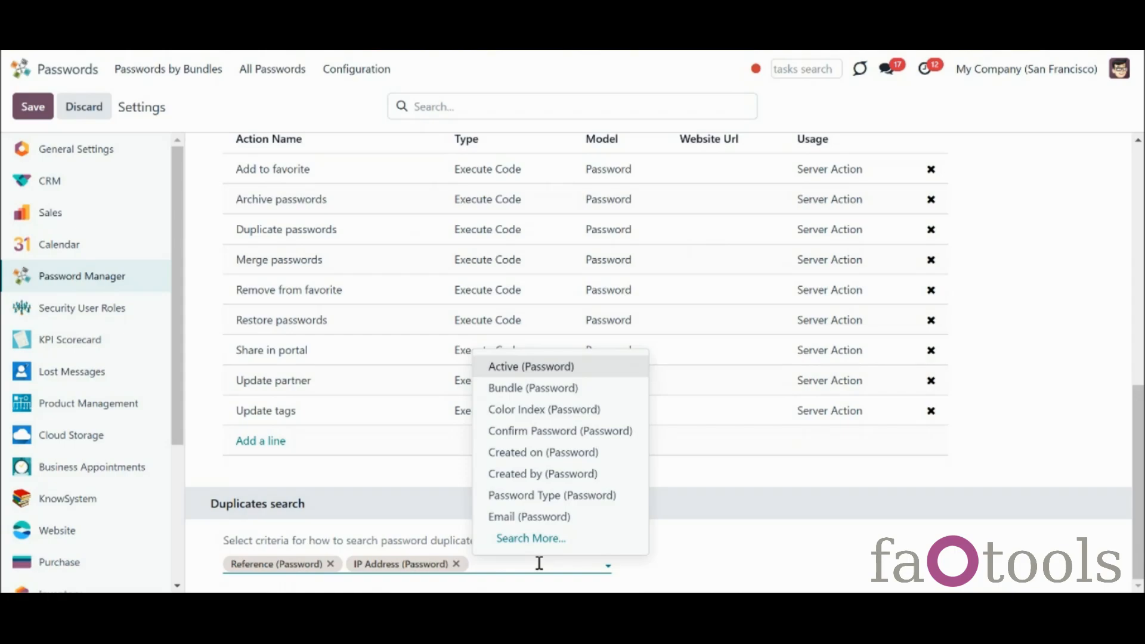
left_click(528, 516)
left_click(31, 111)
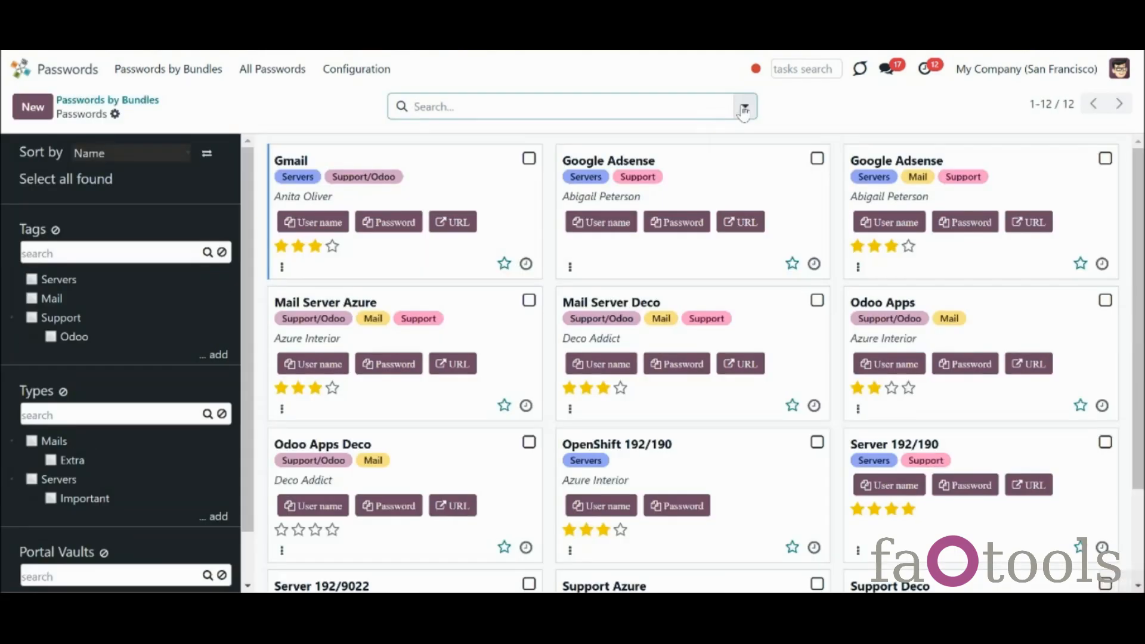
Review the Potential Duplicates filter results, then remove the filter and select the second Google Adsense password
left_click(744, 108)
left_click(540, 211)
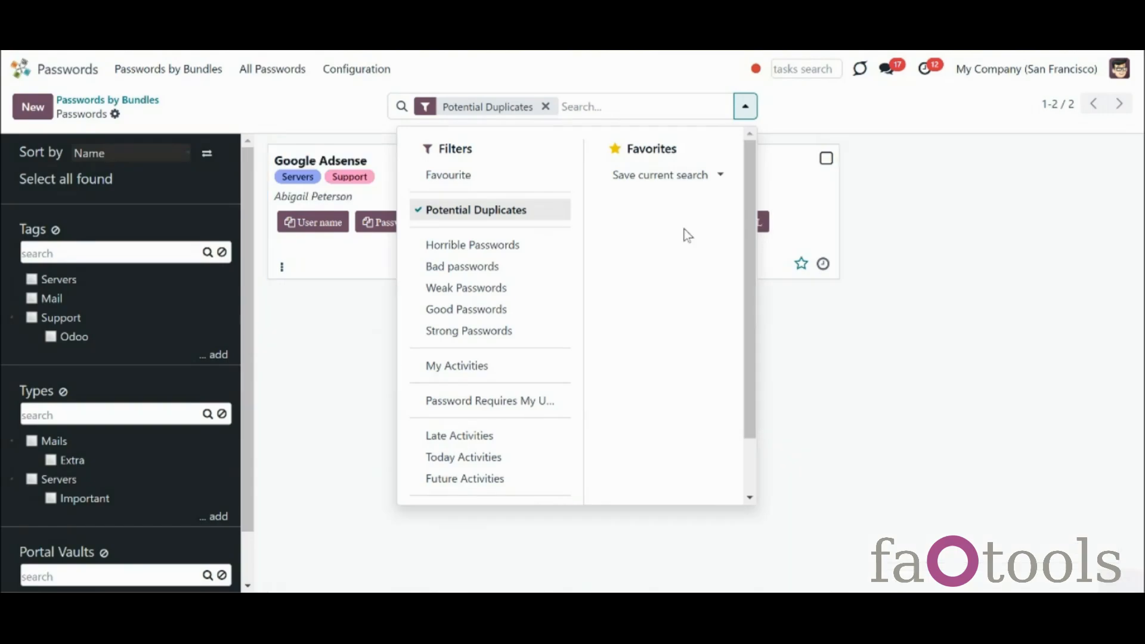
left_click(928, 295)
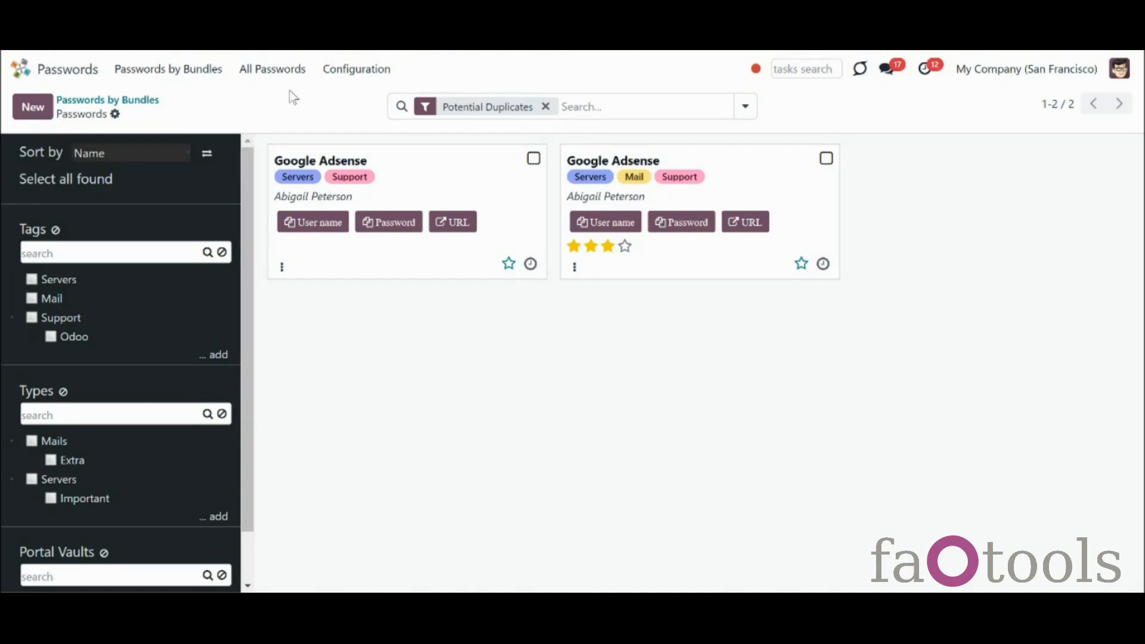
left_click(544, 109)
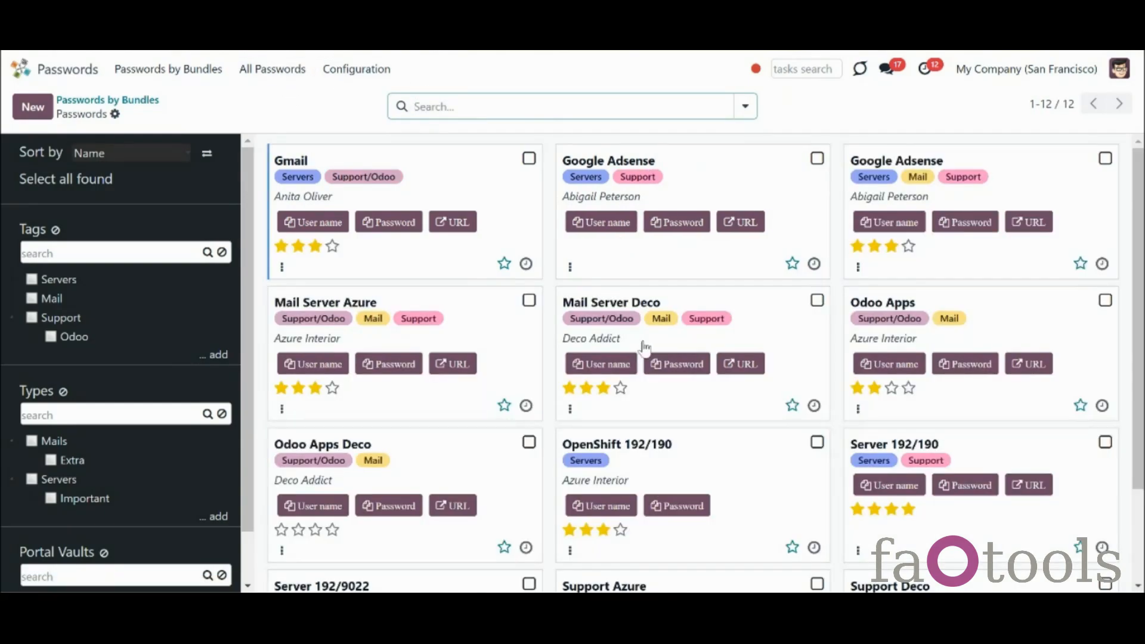
left_click(749, 186)
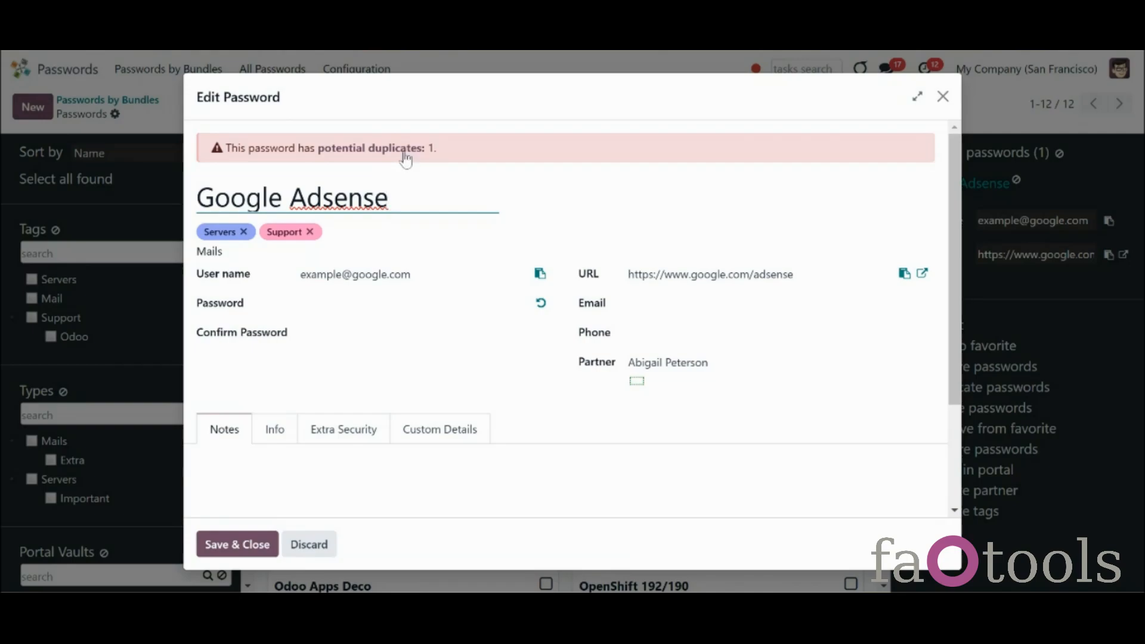
Show Google Adsense's potential duplicates and select both Google Adsense entries
left_click(404, 154)
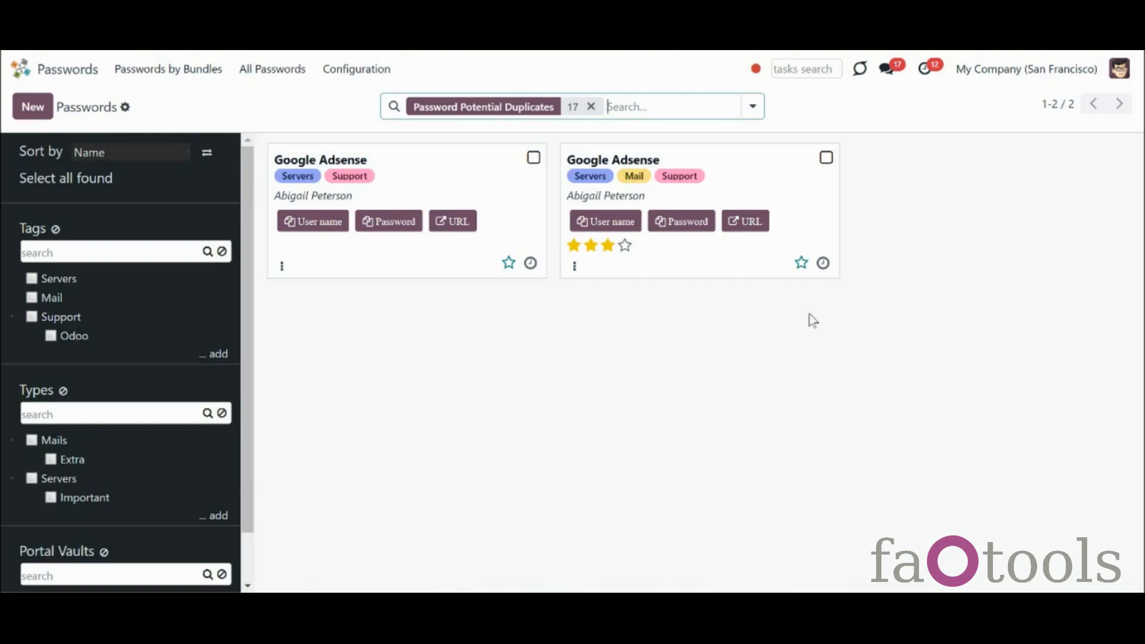
left_click(533, 161)
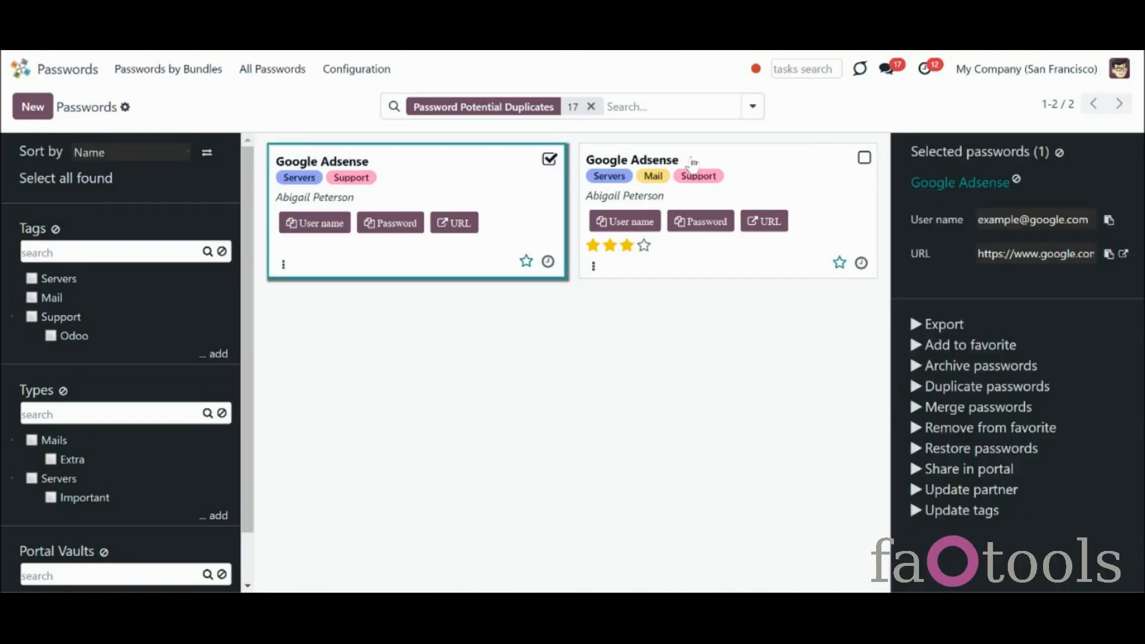
left_click(863, 157)
scroll(1014, 358, "down", 2)
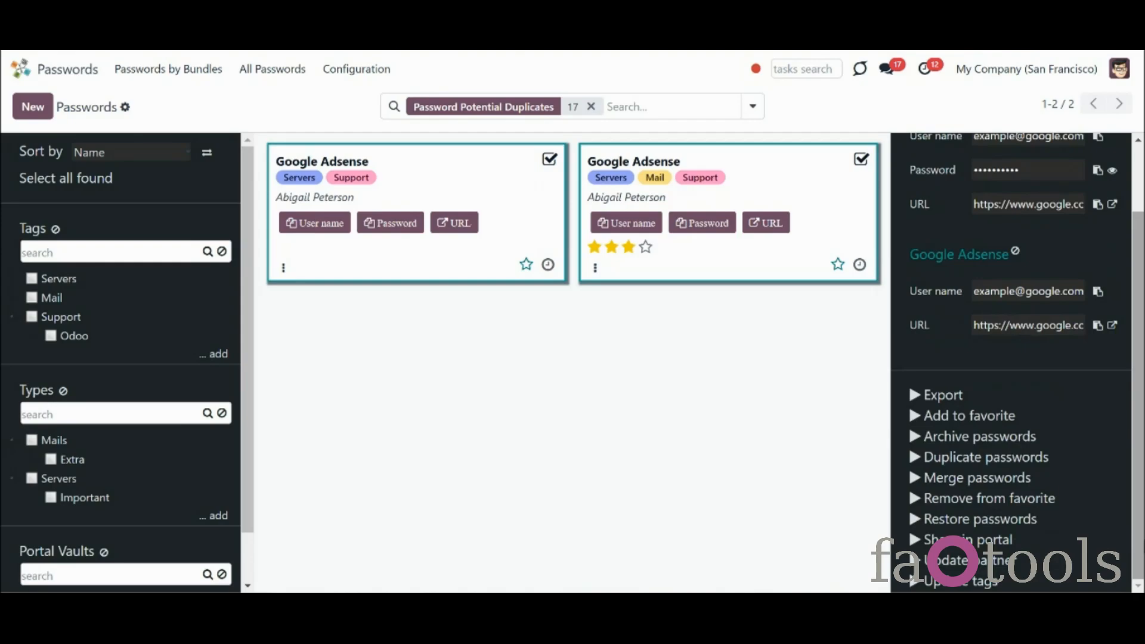
Merge the two selected passwords, keeping Google Adsense as the password to merge into
left_click(1021, 484)
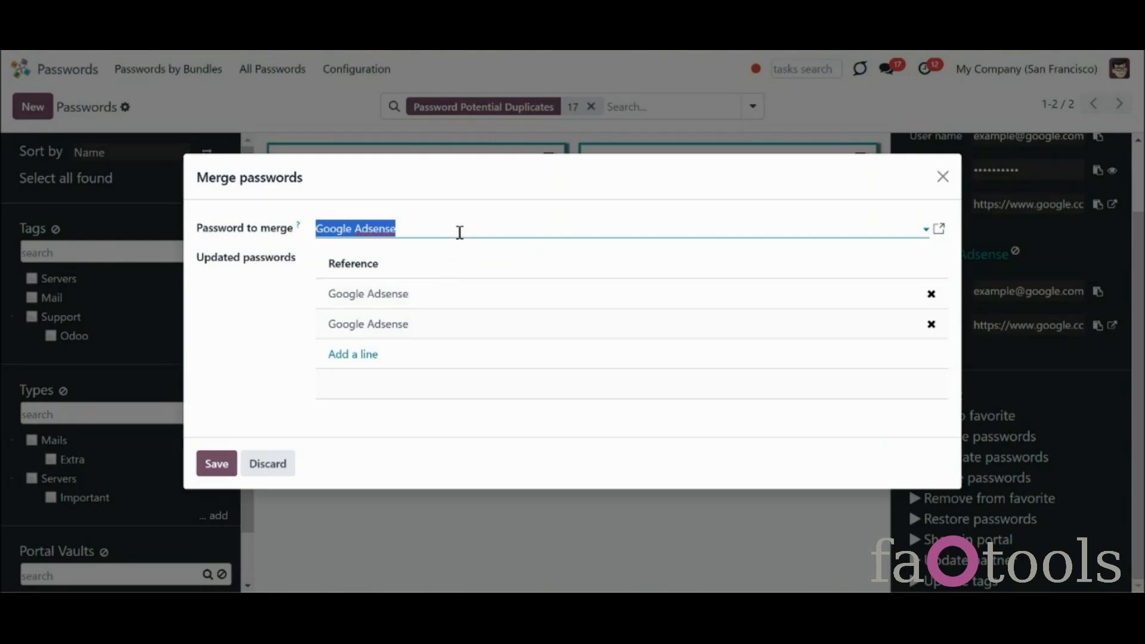
left_click(459, 232)
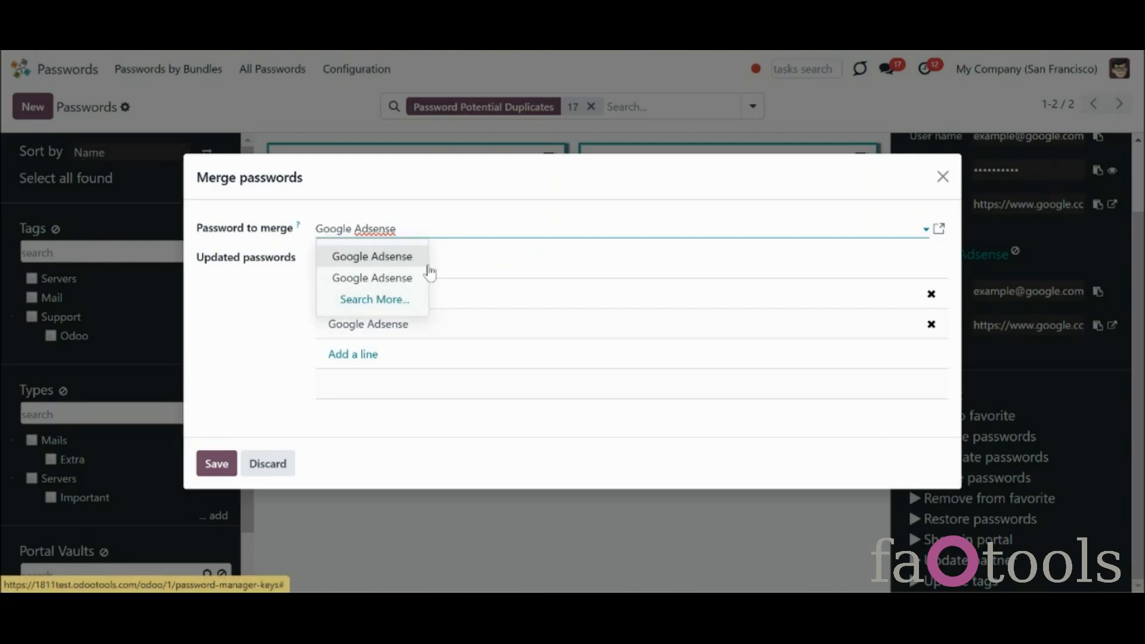
left_click(429, 271)
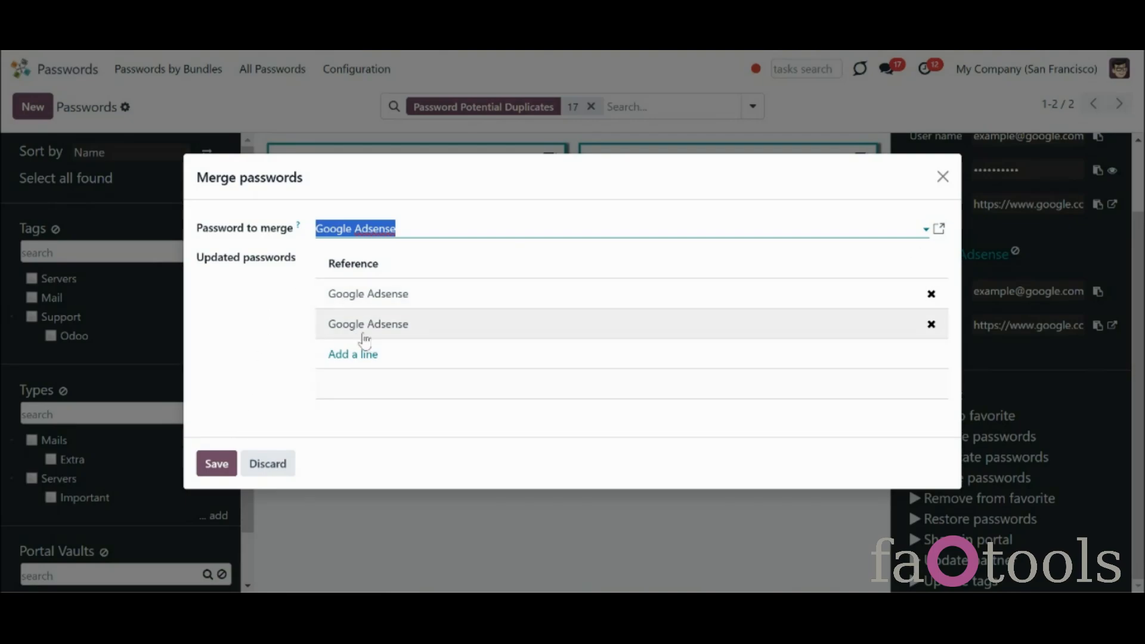
left_click(219, 463)
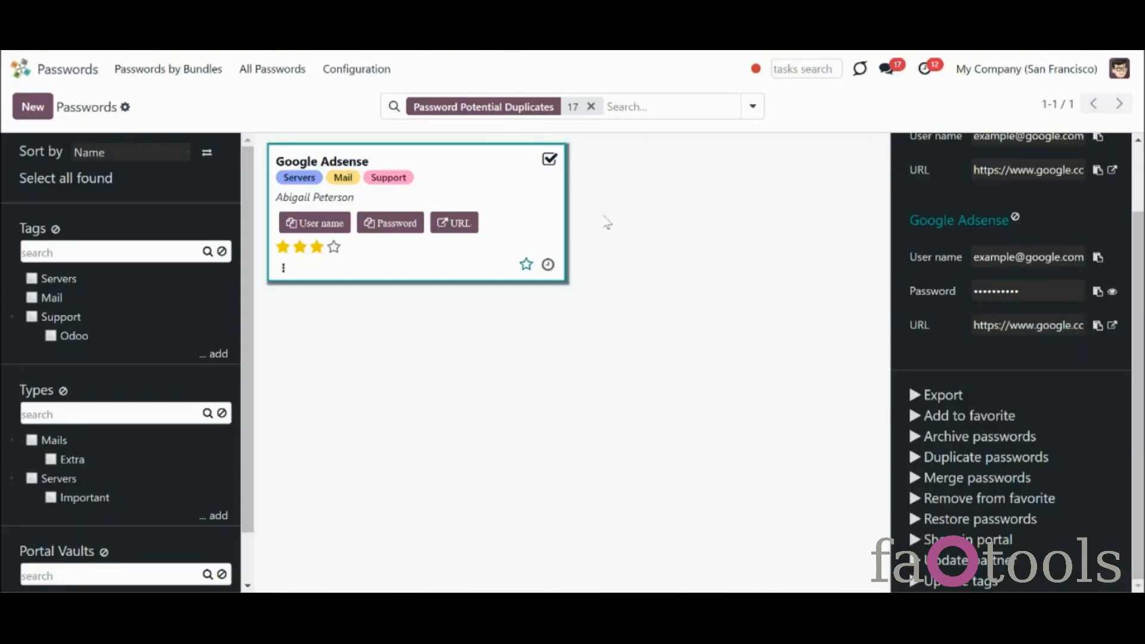
Clear the selection and remove the Potential Duplicates filter to show all 11 passwords
scroll(1116, 177, "up", 2)
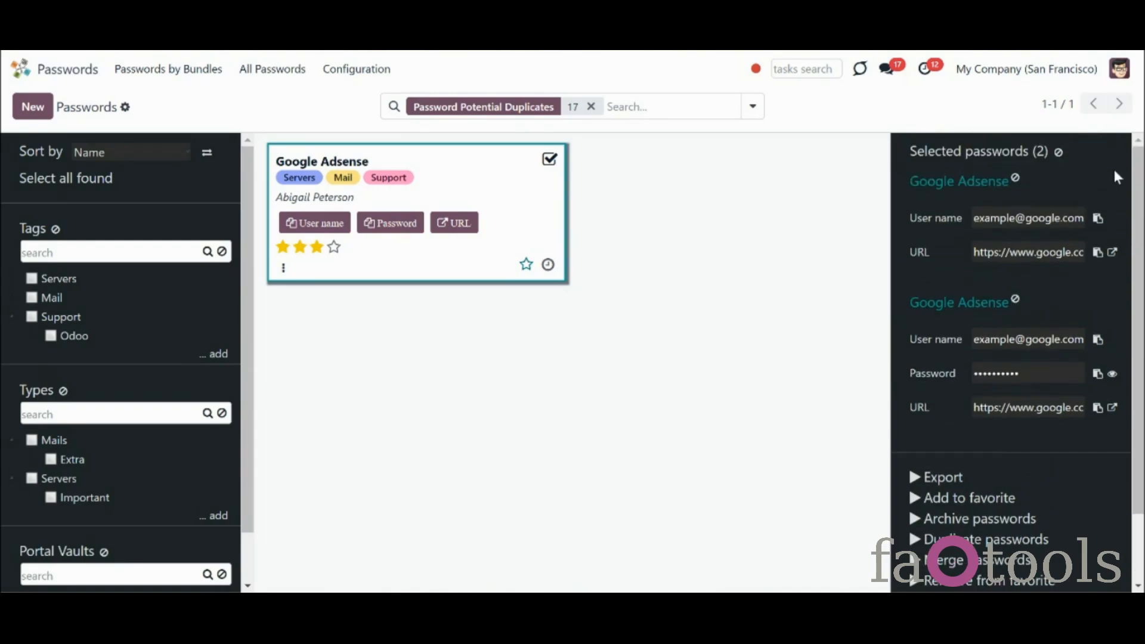
left_click(1059, 153)
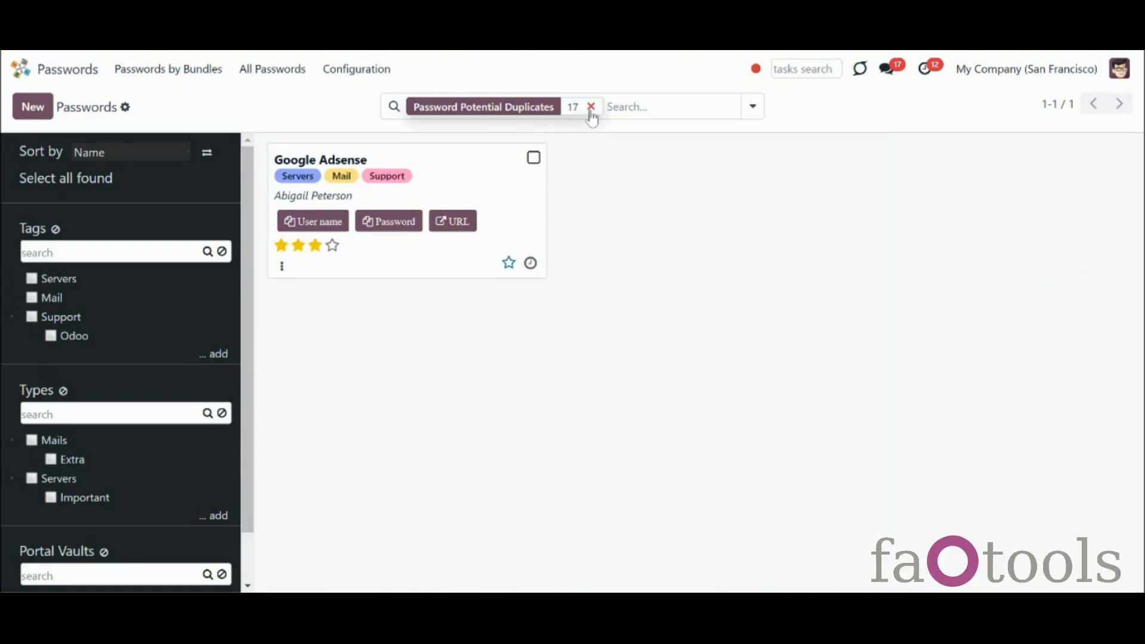
left_click(591, 108)
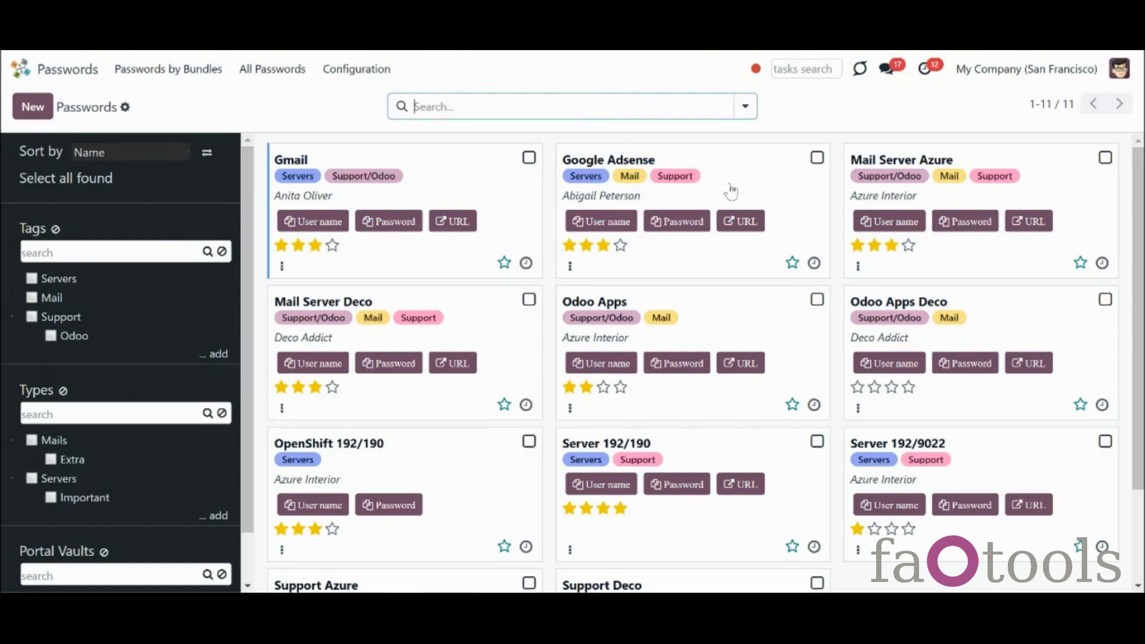
Open the merged Google Adsense password, review its Info, Custom Details, Extra Security and Notes tabs, and close it
left_click(730, 188)
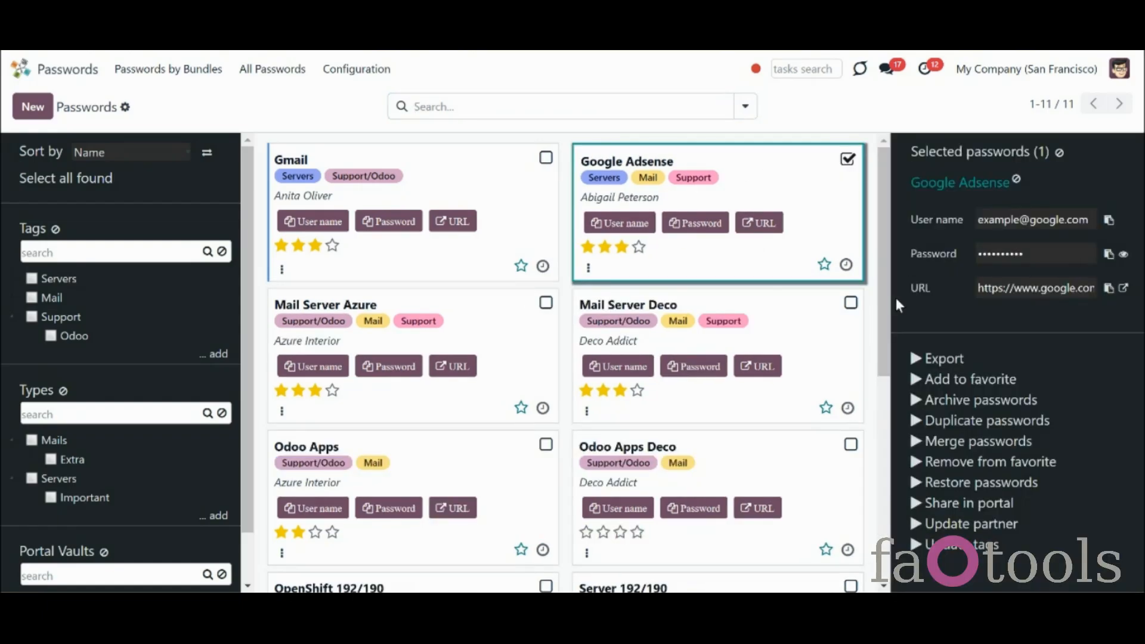
left_click(940, 184)
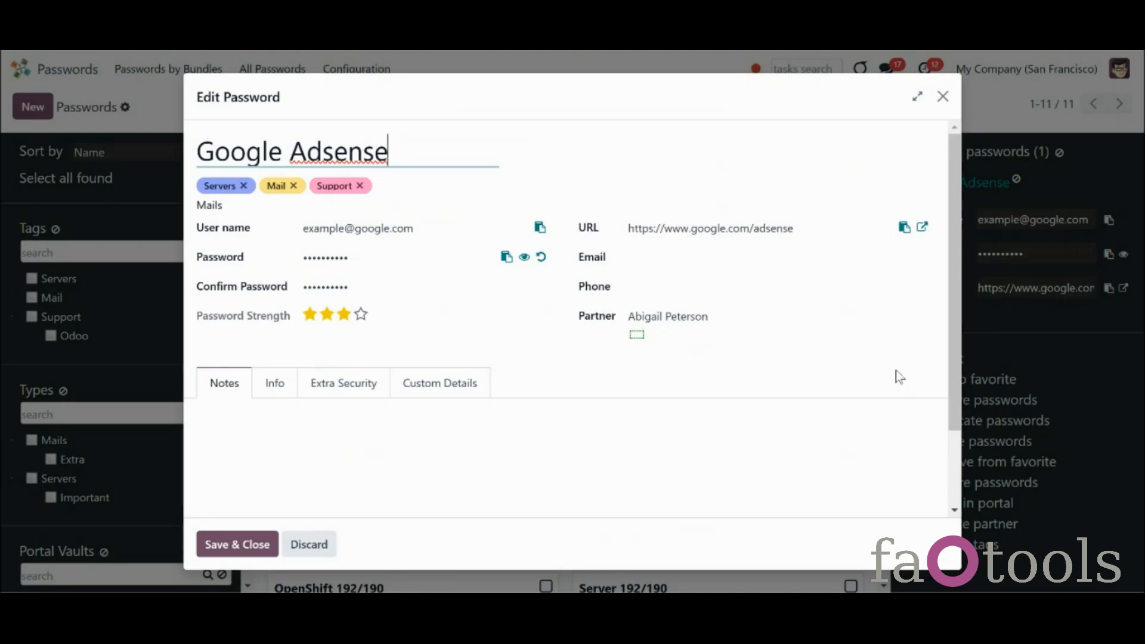
mouse_move(952, 392)
left_mouse_down()
mouse_move(977, 505)
mouse_move(963, 374)
left_mouse_up()
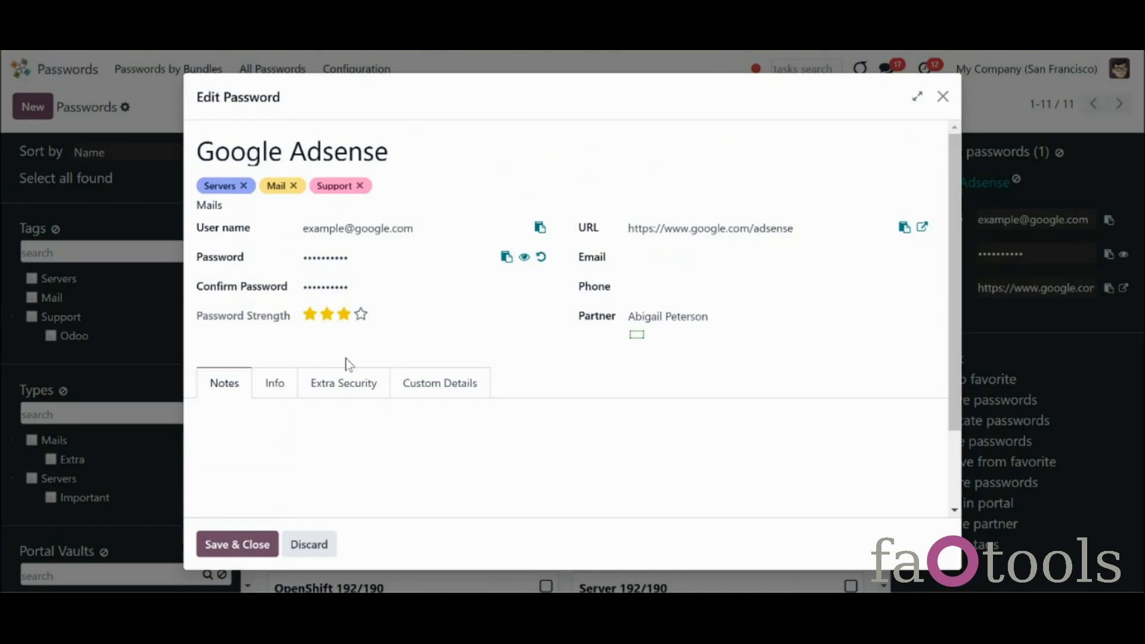
left_click(291, 391)
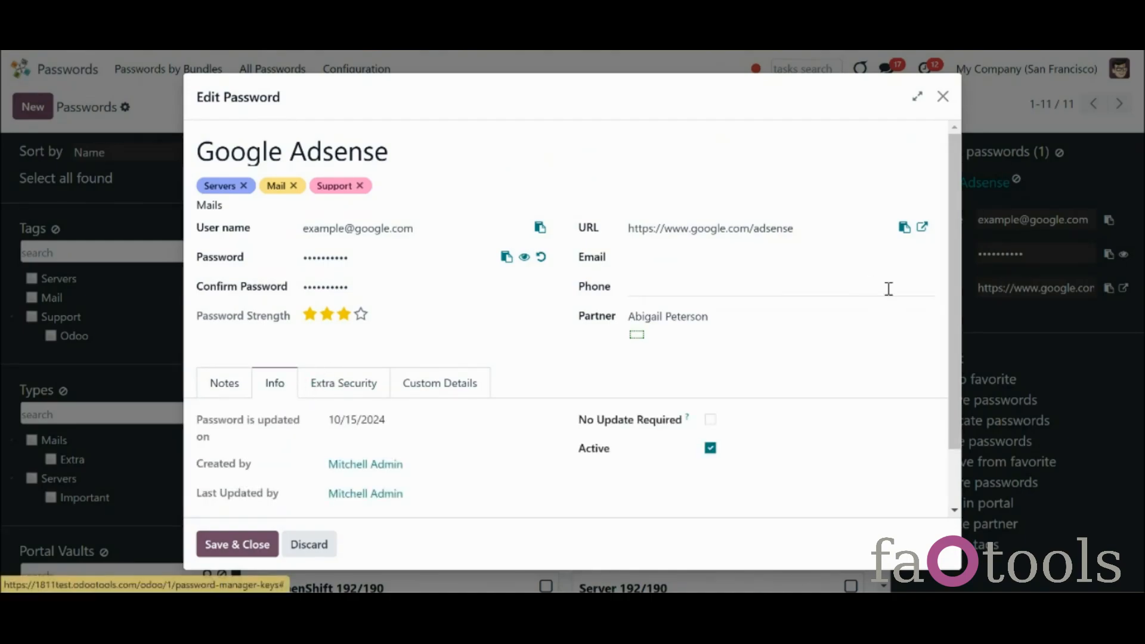
left_click_drag(948, 288, 951, 343)
left_click(467, 317)
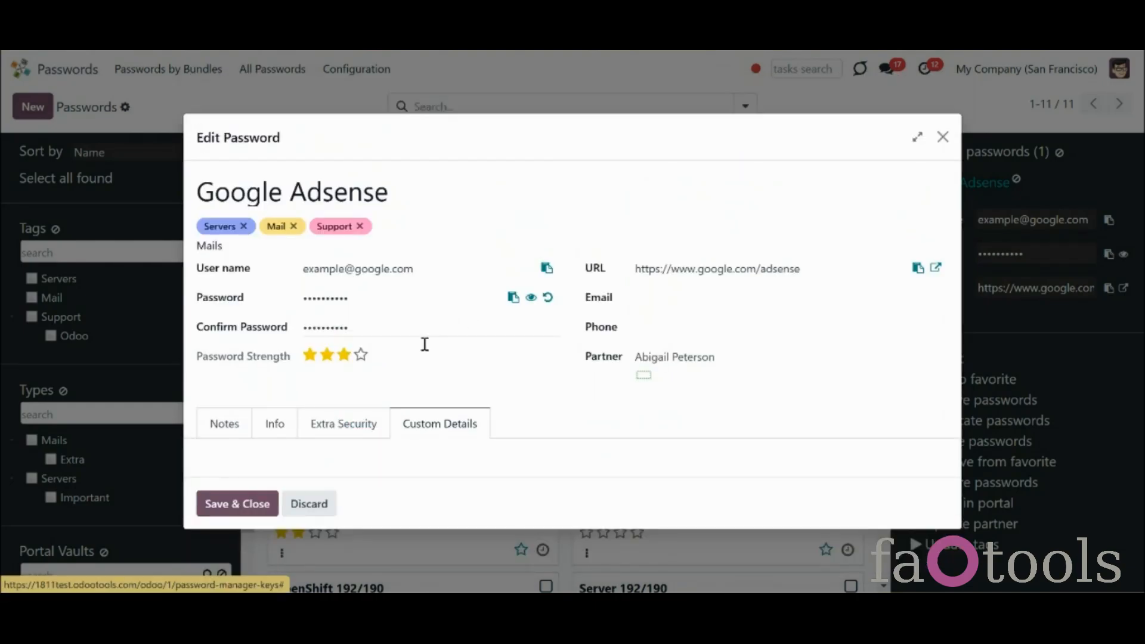
left_click(367, 424)
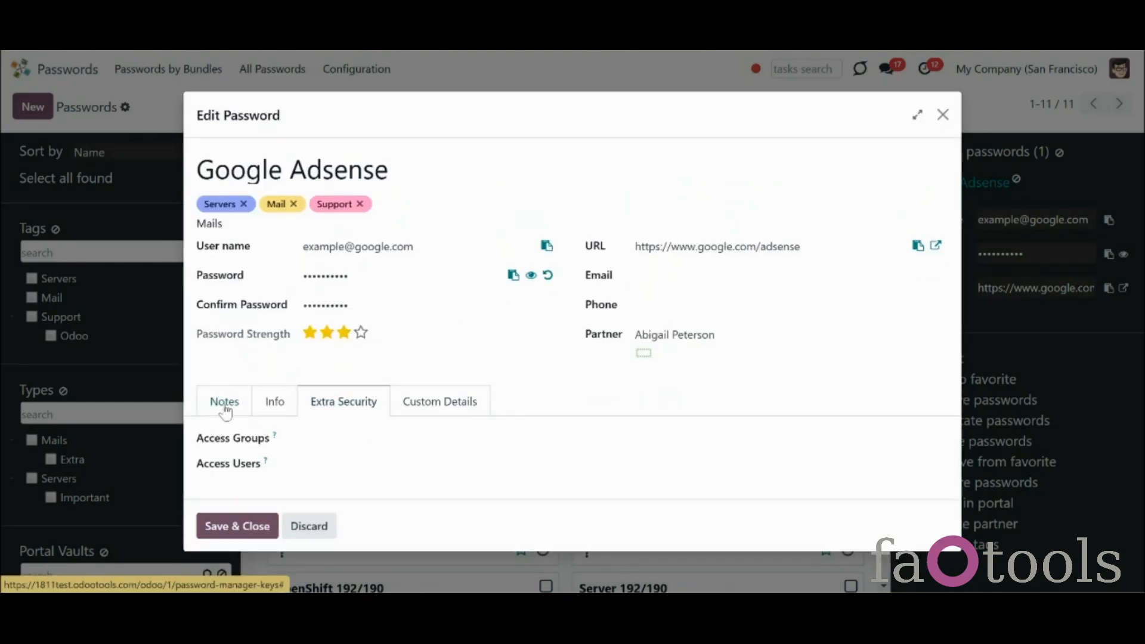
left_click(225, 404)
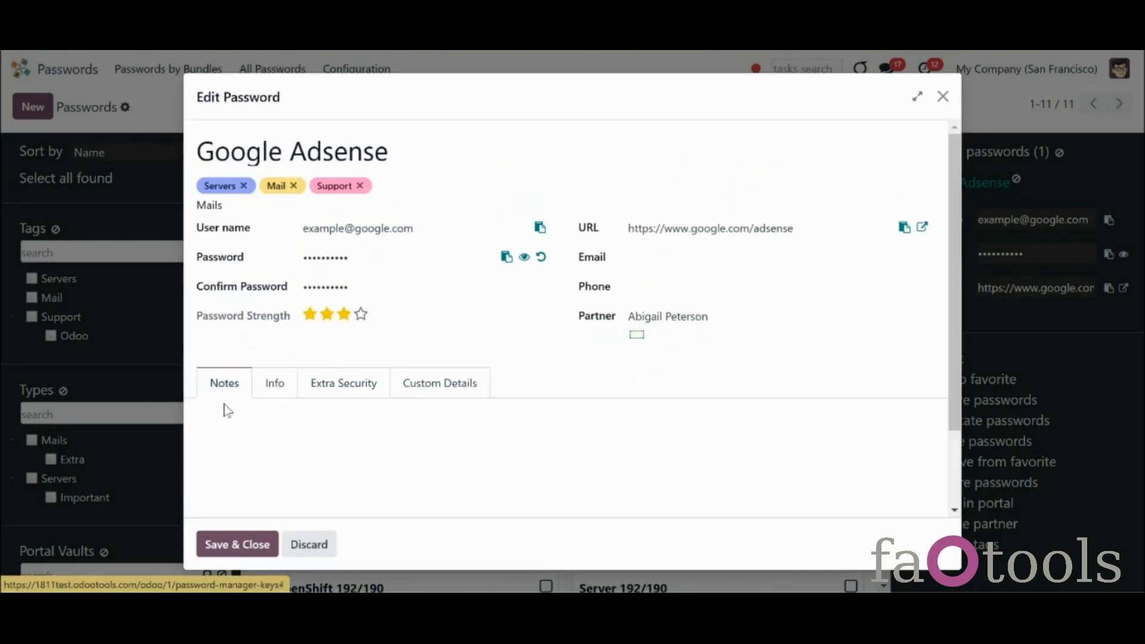
left_click(943, 96)
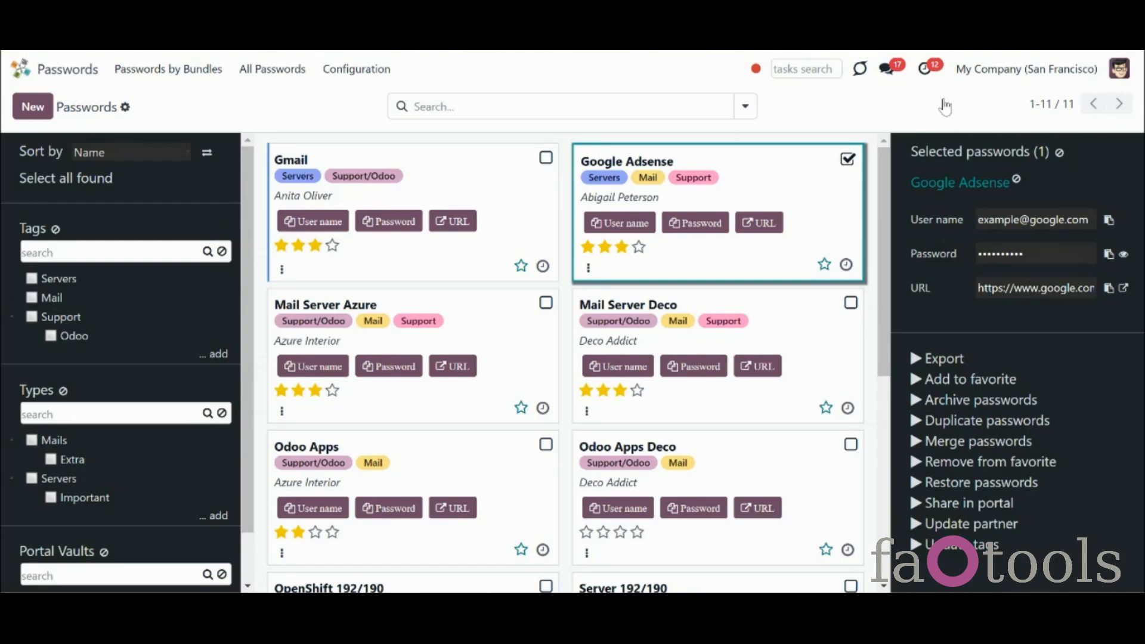
Deselect Google Adsense and check the Archived filter for the merged-away copy
left_click(847, 158)
left_click(745, 109)
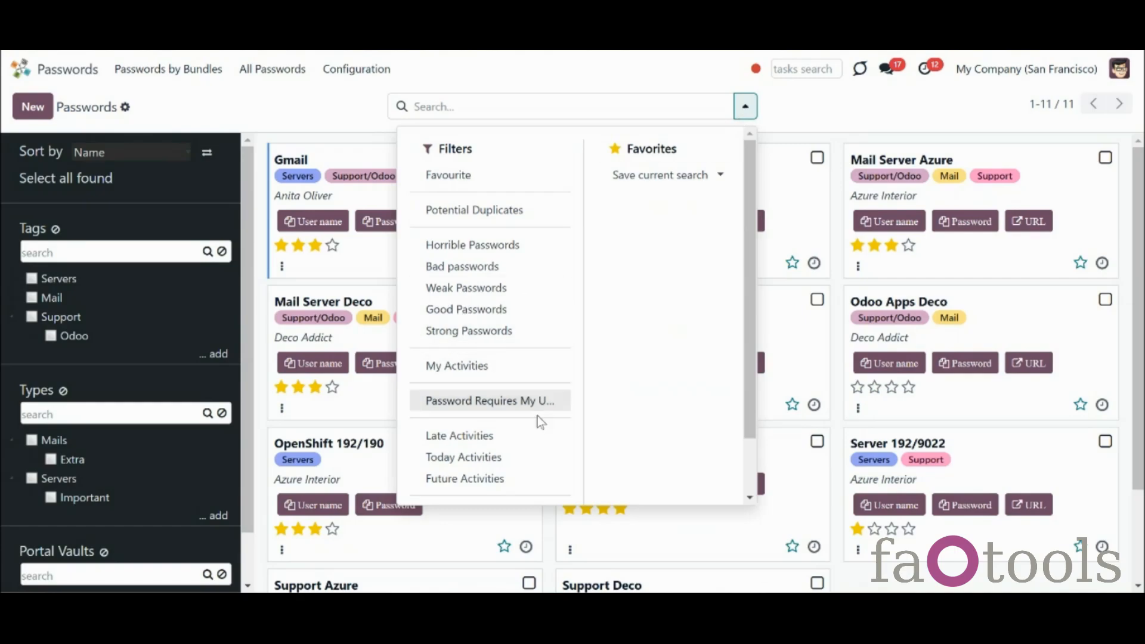
scroll(739, 379, "down", 2)
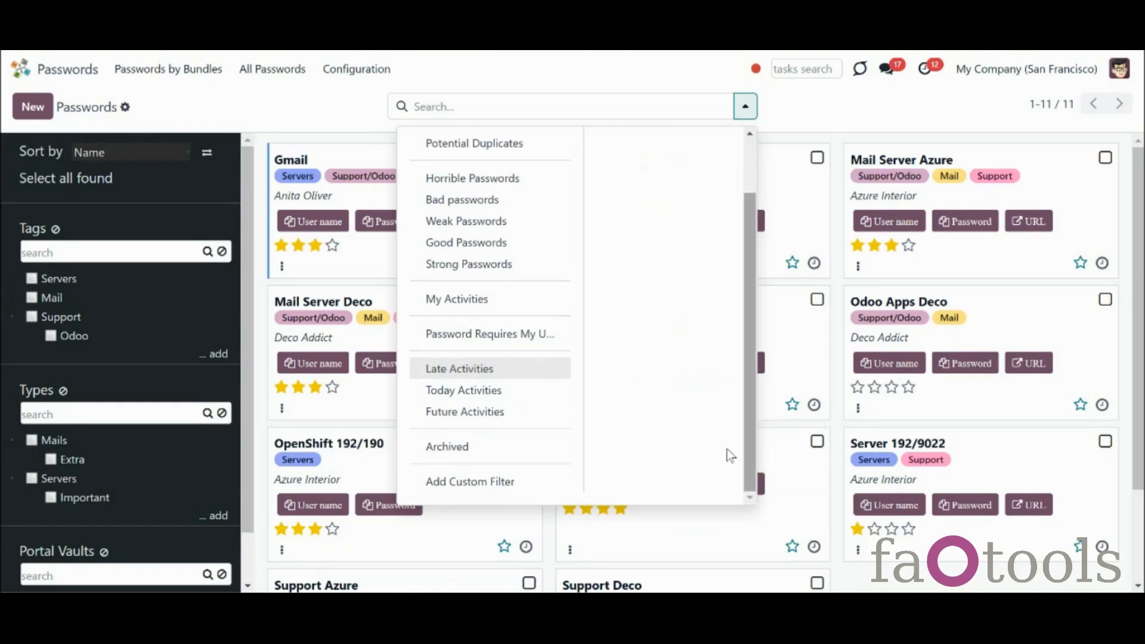
left_click(545, 446)
left_click(835, 499)
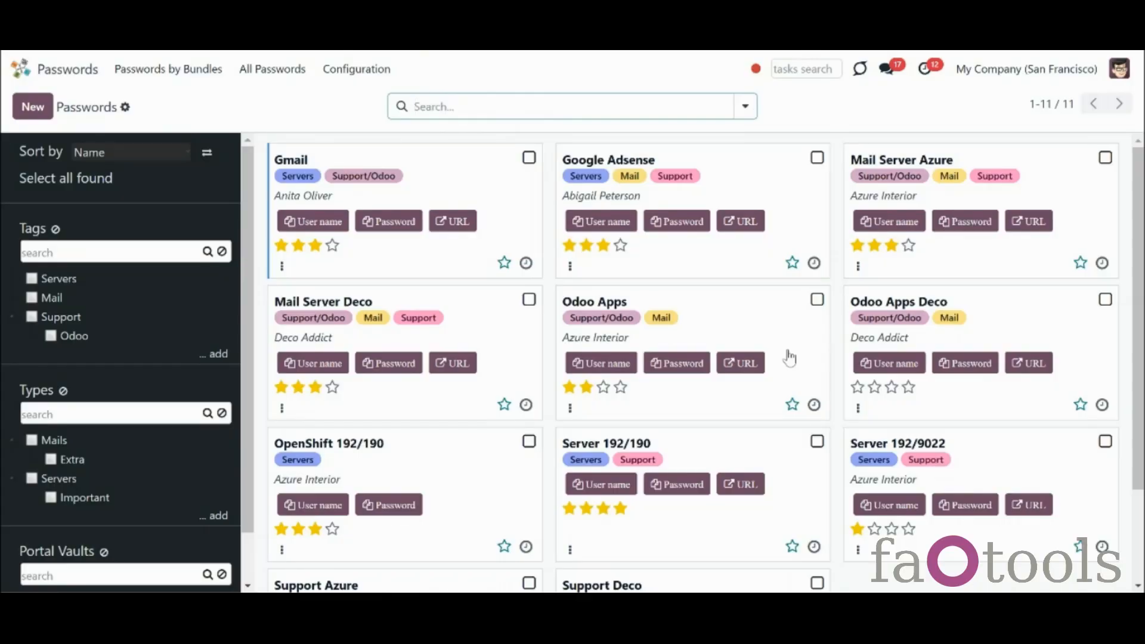
Check that custom password fields are enabled in Password Manager Options, then view Passwords by Bundles
left_click(367, 69)
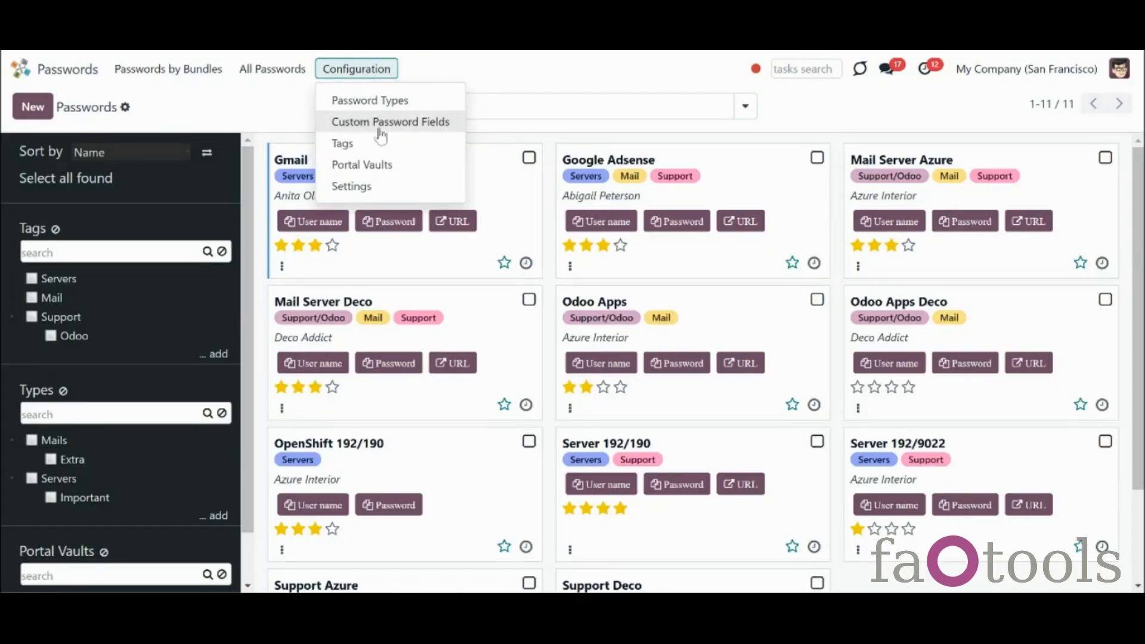
left_click(383, 185)
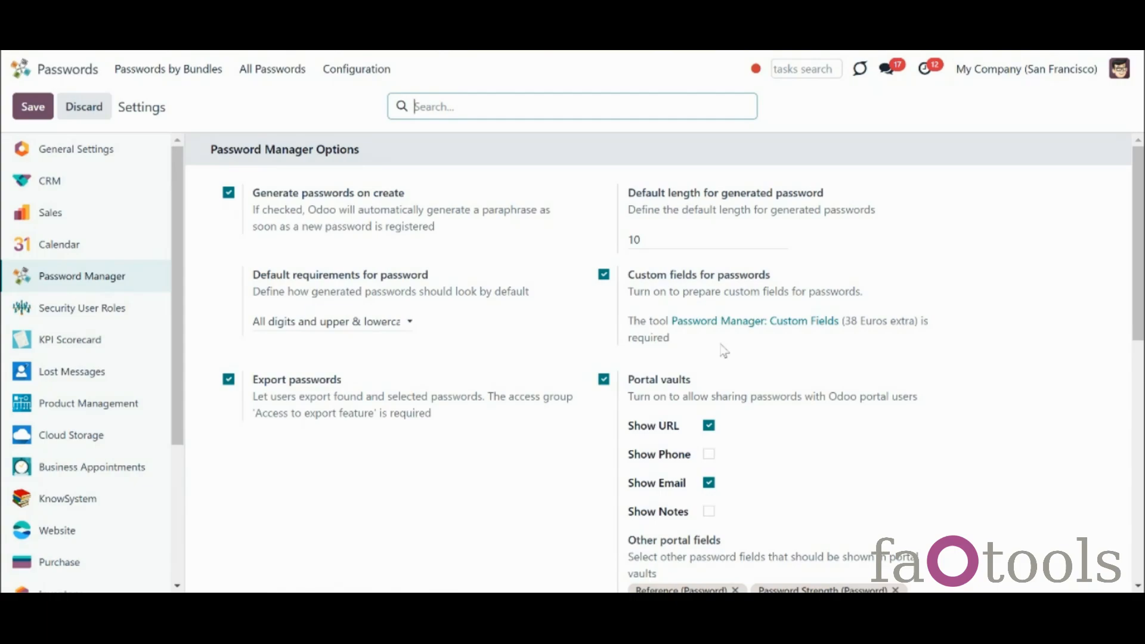
left_click(201, 78)
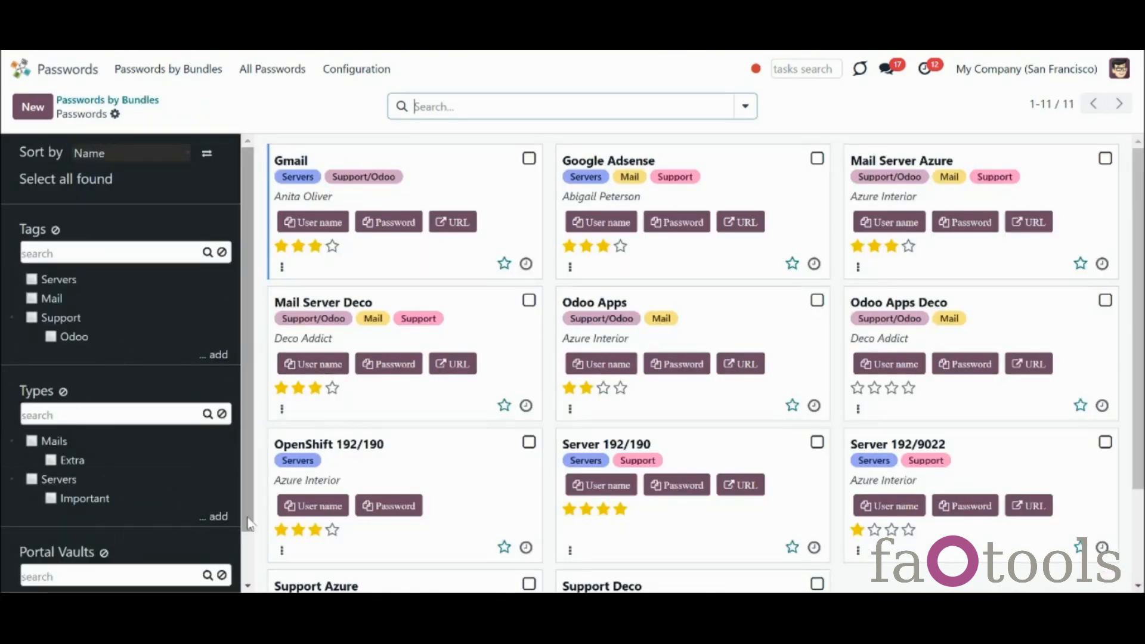
Open the Gmail password to inspect its type and tags, then close it and deselect it
left_click(311, 206)
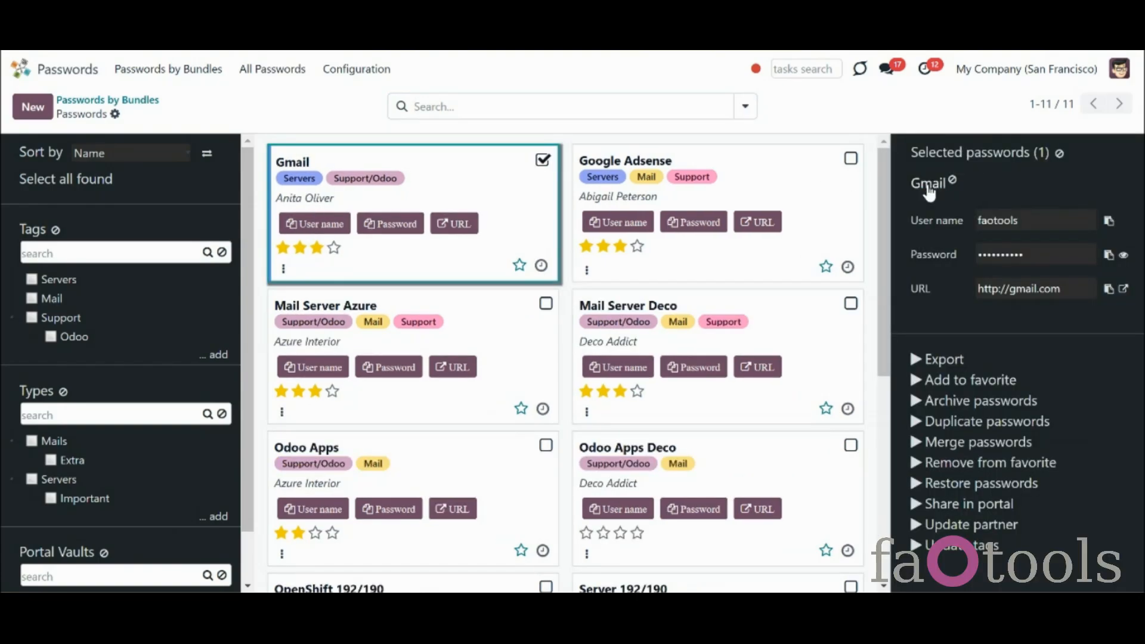
left_click(459, 210)
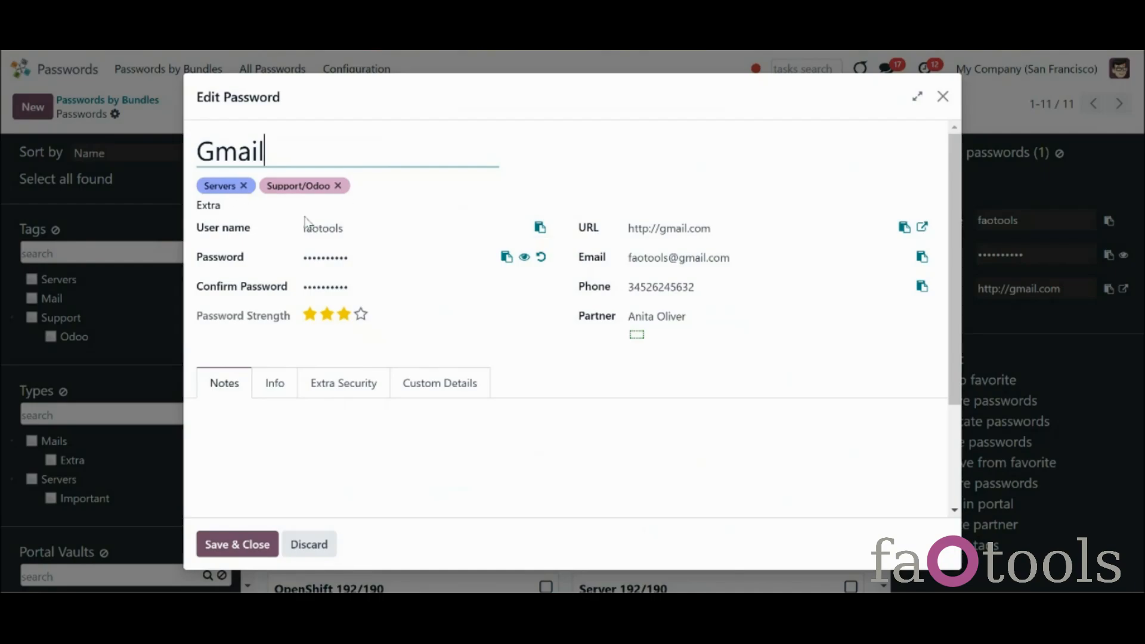
left_click(942, 97)
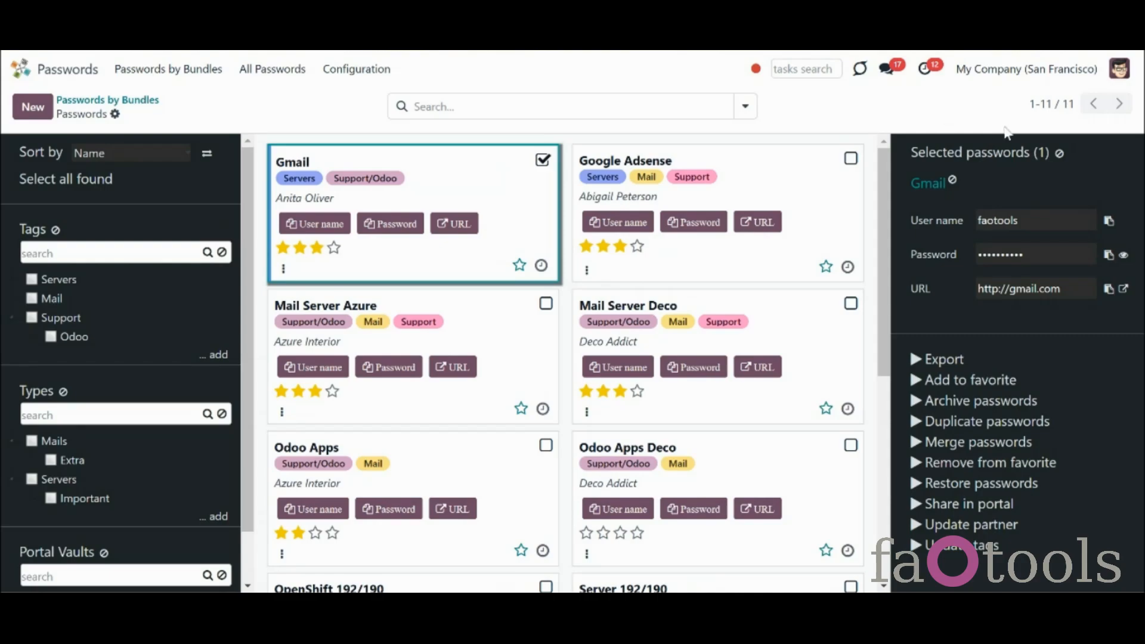
left_click(1060, 156)
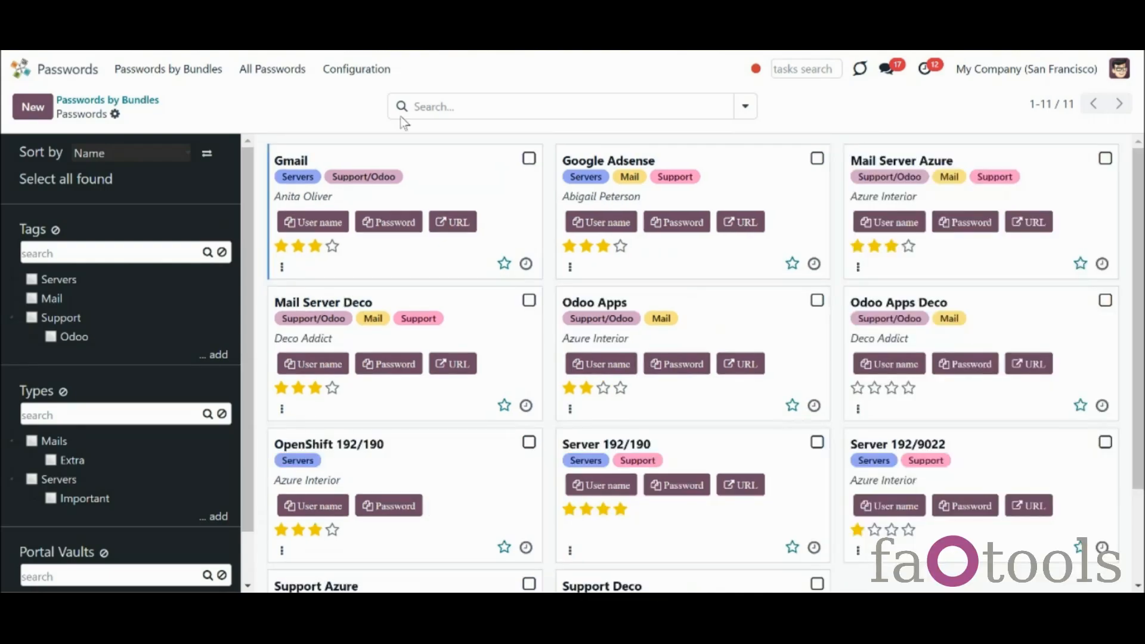
Create a new password type named 'Frequently Used'
left_click(363, 81)
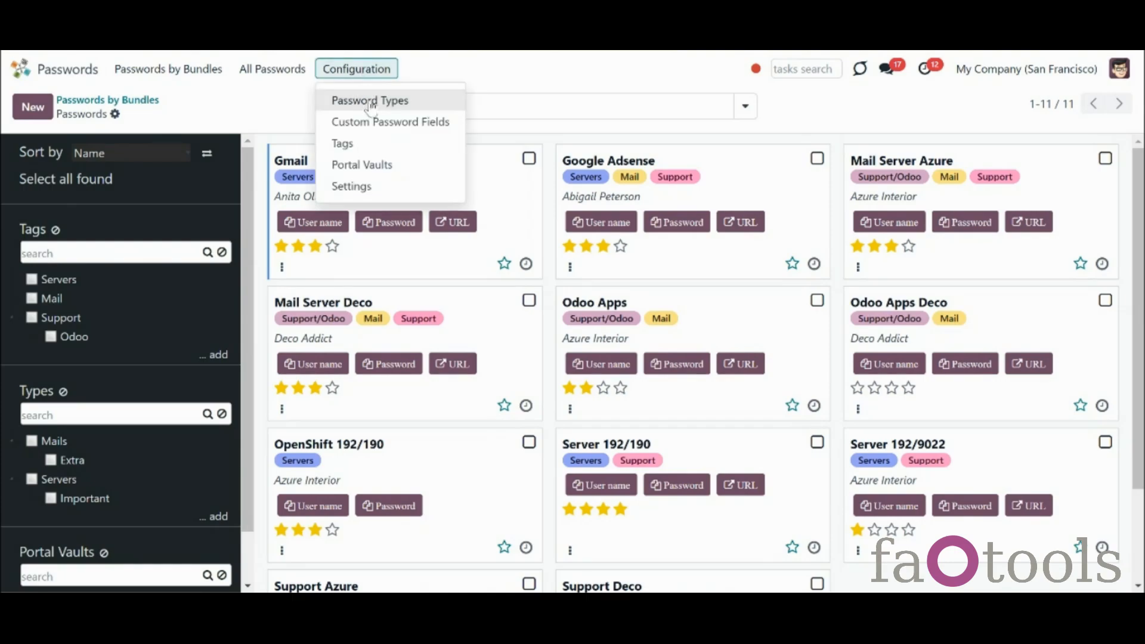
left_click(370, 103)
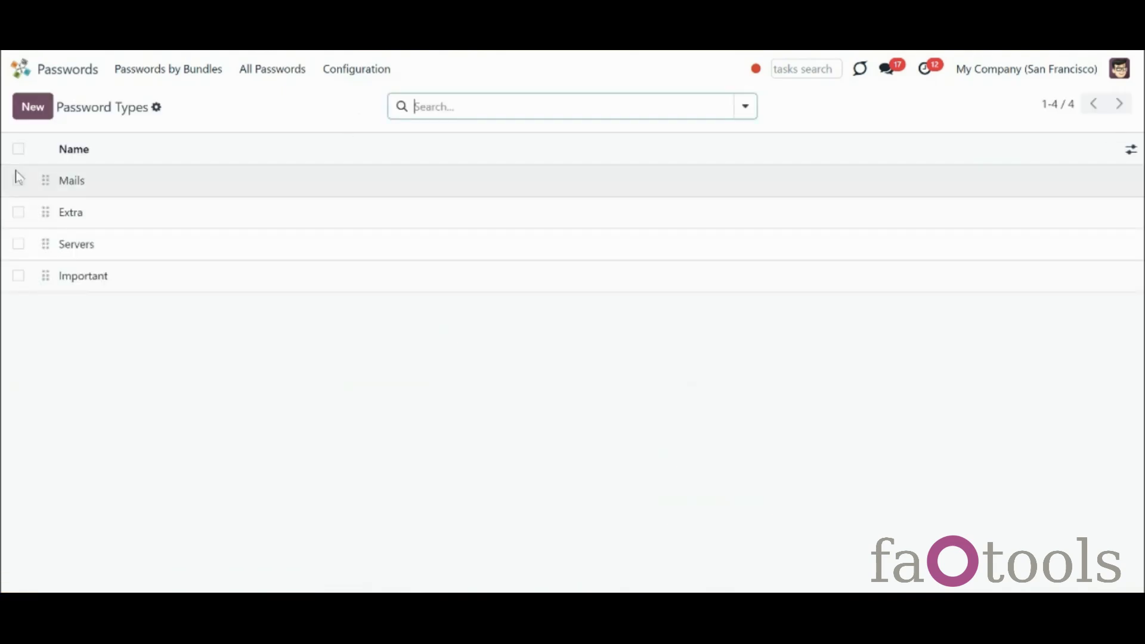
left_click(30, 113)
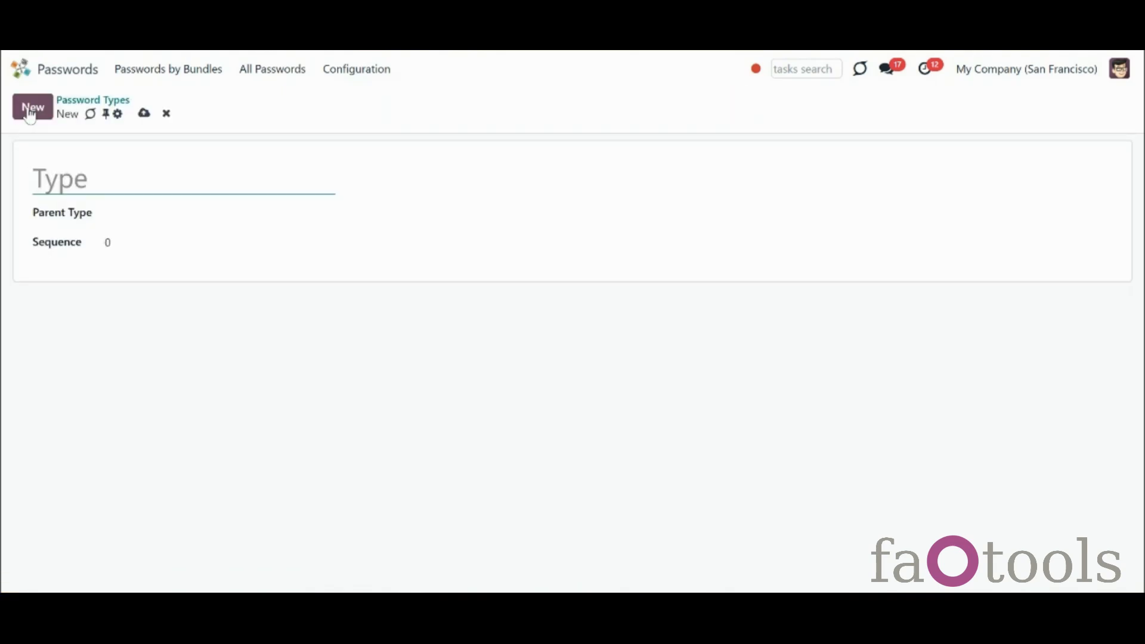
left_click(71, 173)
type("Frequently Used")
left_click(144, 113)
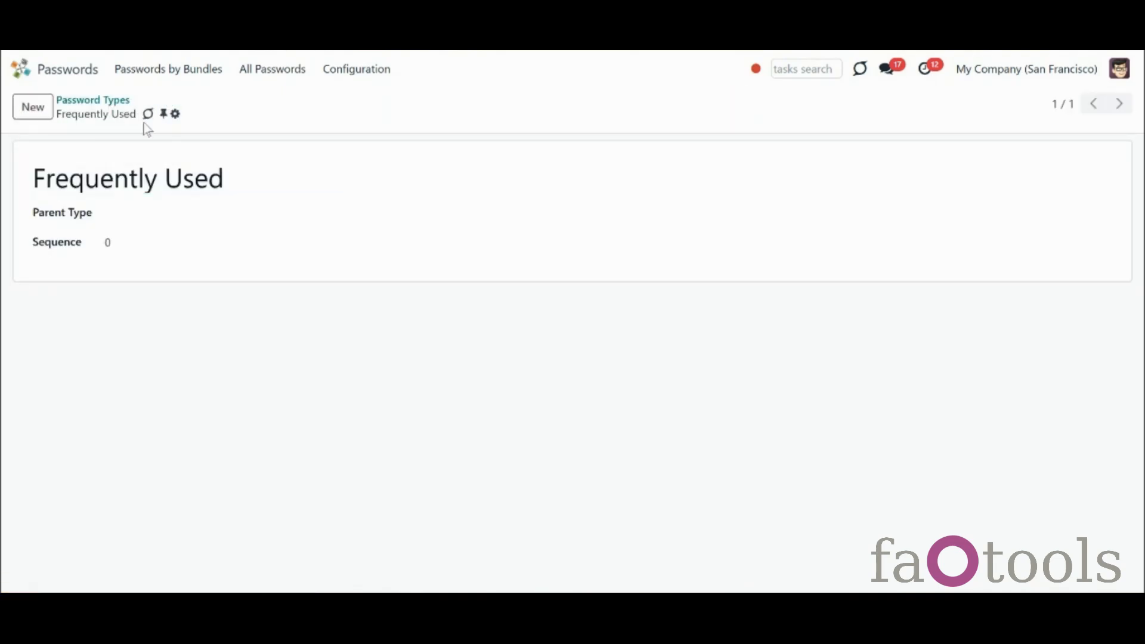
Move Gmail, Mail Server Azure and Mail Server Deco from IT Infrastructure into the Frequently Used type
left_click(197, 82)
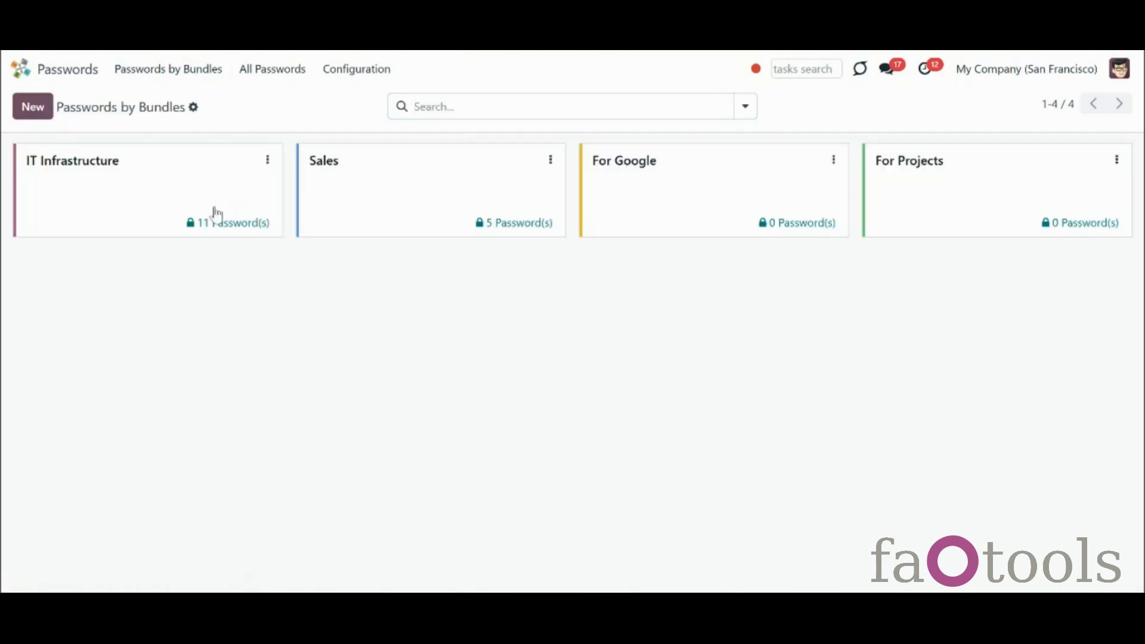
left_click(251, 223)
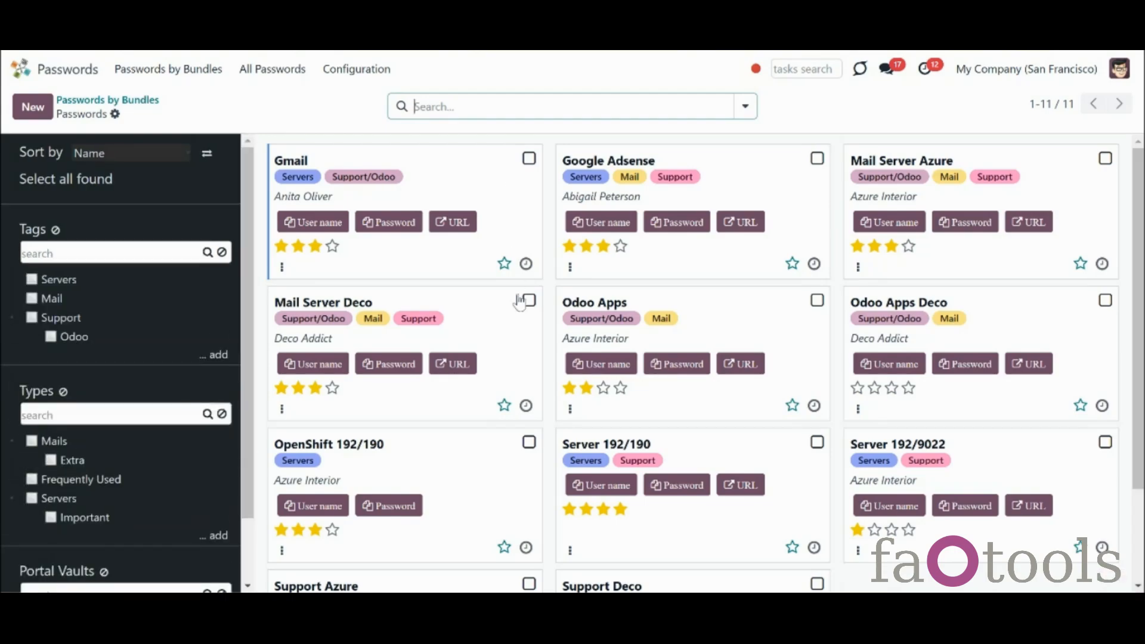
left_click(529, 300)
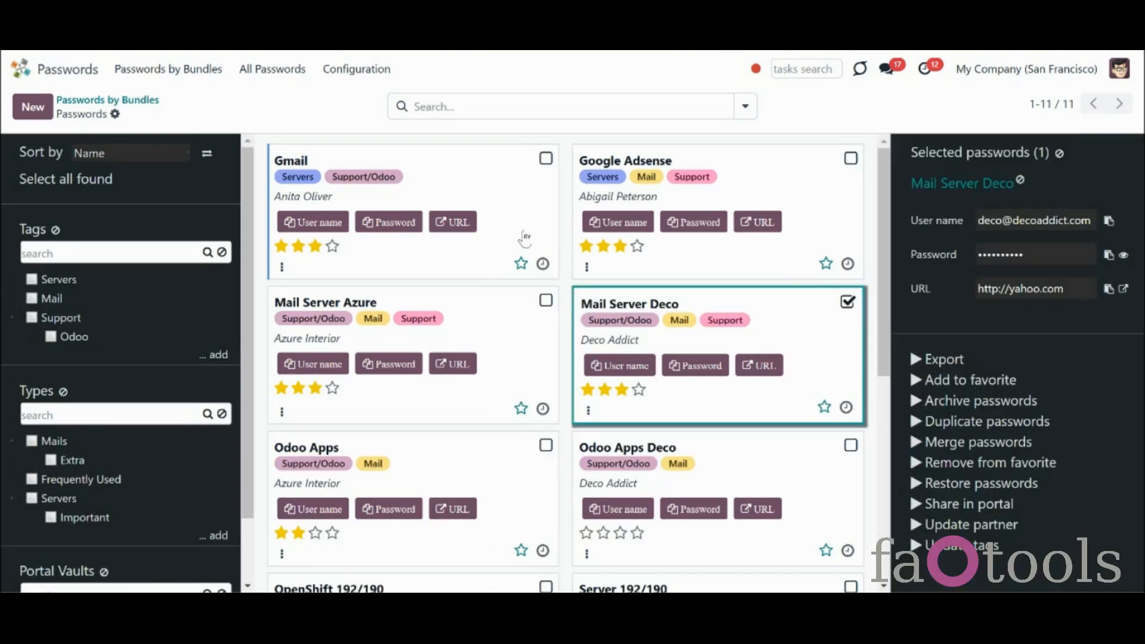
left_click(545, 158)
left_click(546, 301)
left_click_drag(495, 243, 100, 486)
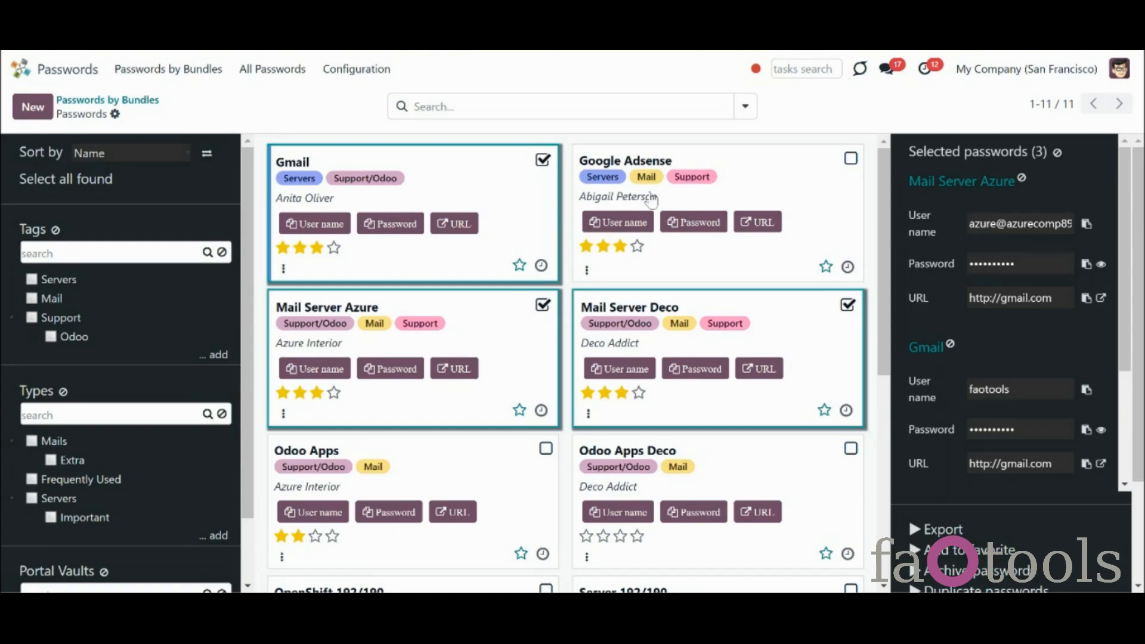
Confirm Mail Server Azure now shows the Frequently Used type, then clear the selection
left_click(942, 181)
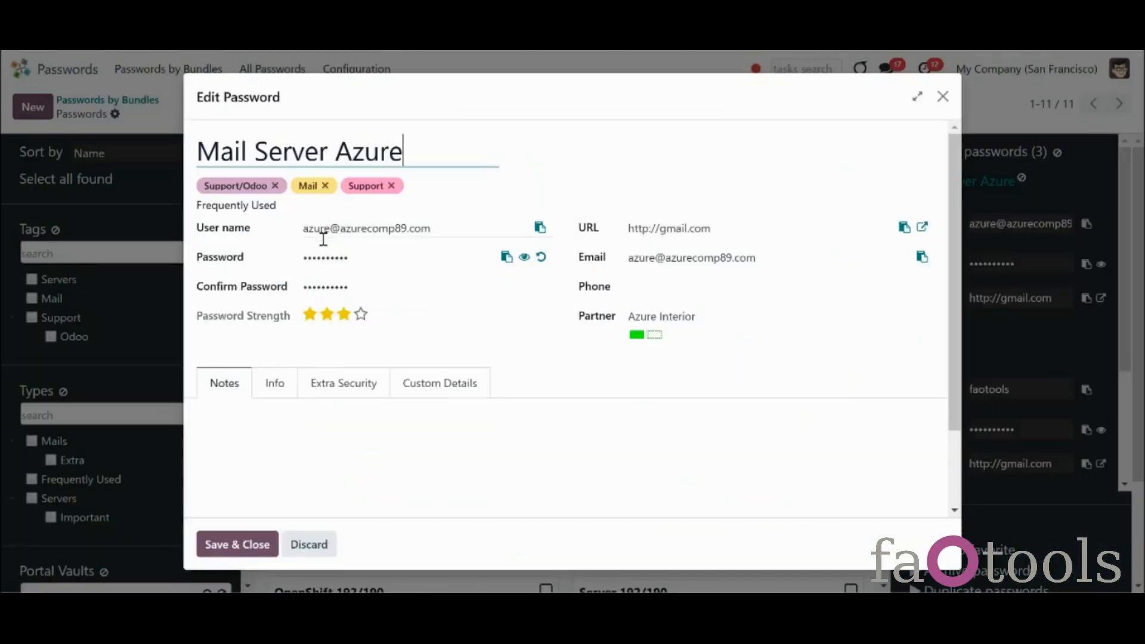
left_click(942, 96)
left_click(1056, 153)
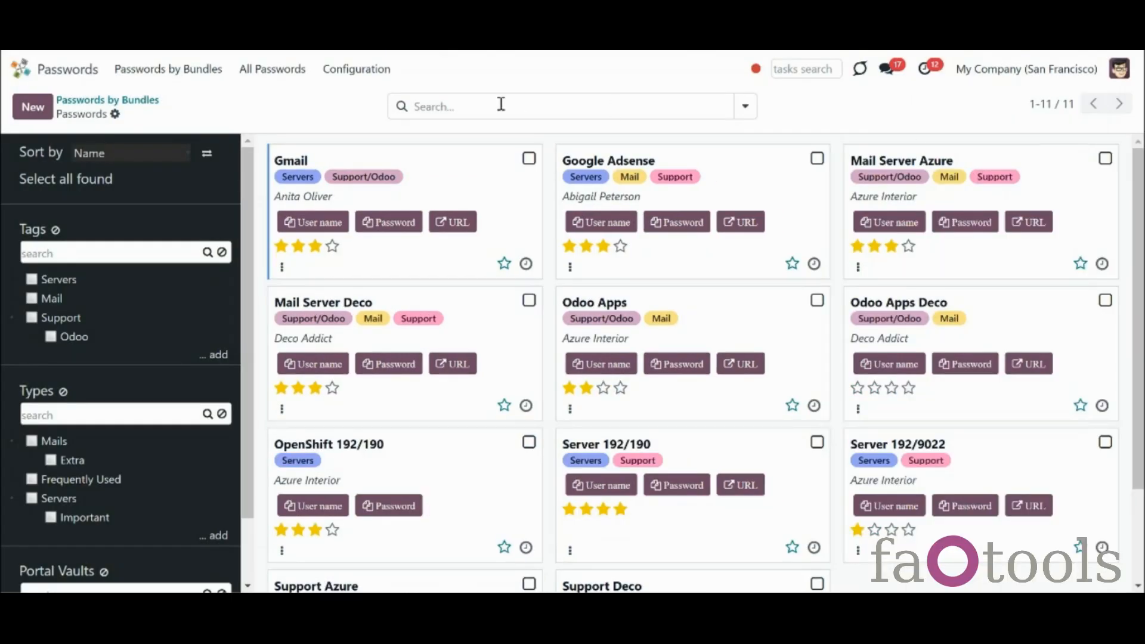
Create a custom field 'Type of the website' as a Dropdown with values Mail, Partner site, Tool, Others
left_click(379, 77)
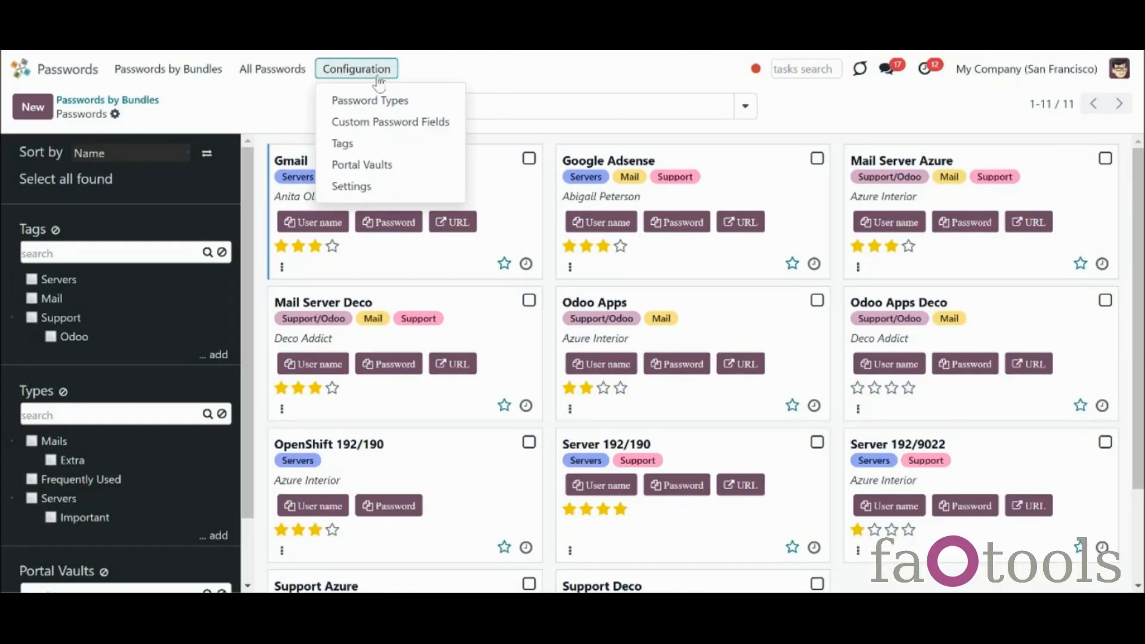
left_click(399, 122)
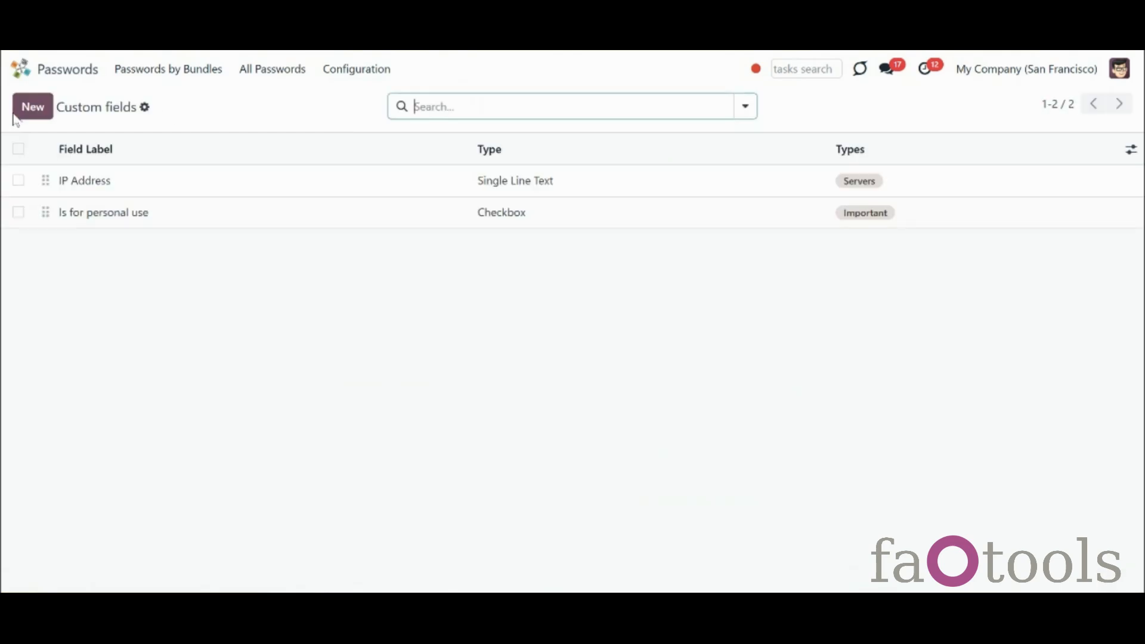
left_click(25, 114)
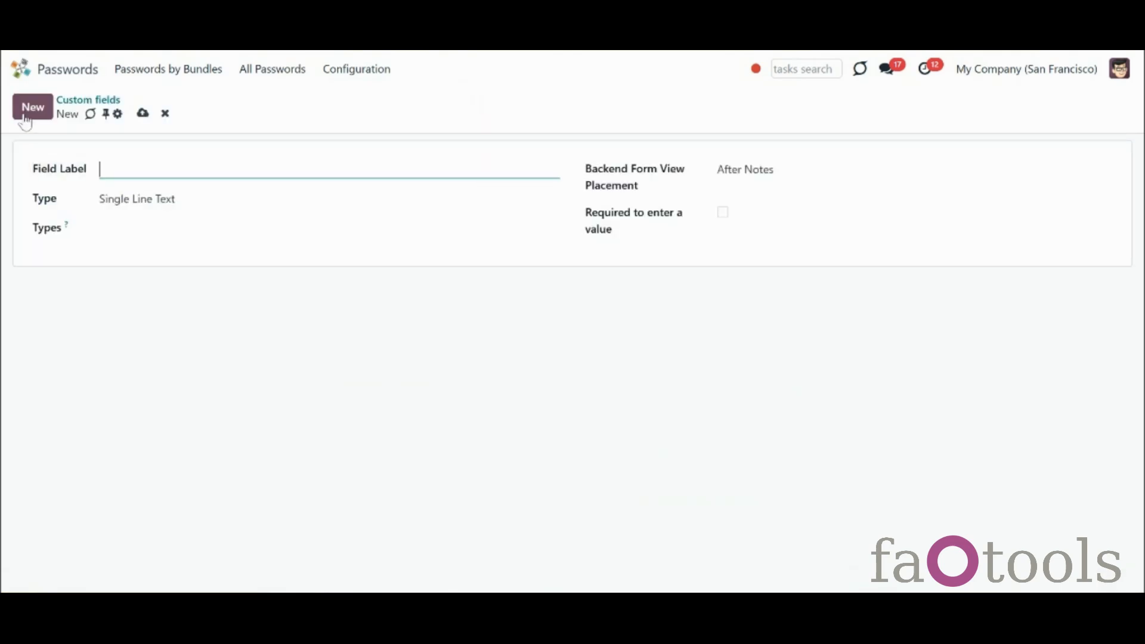
type("Type of the website")
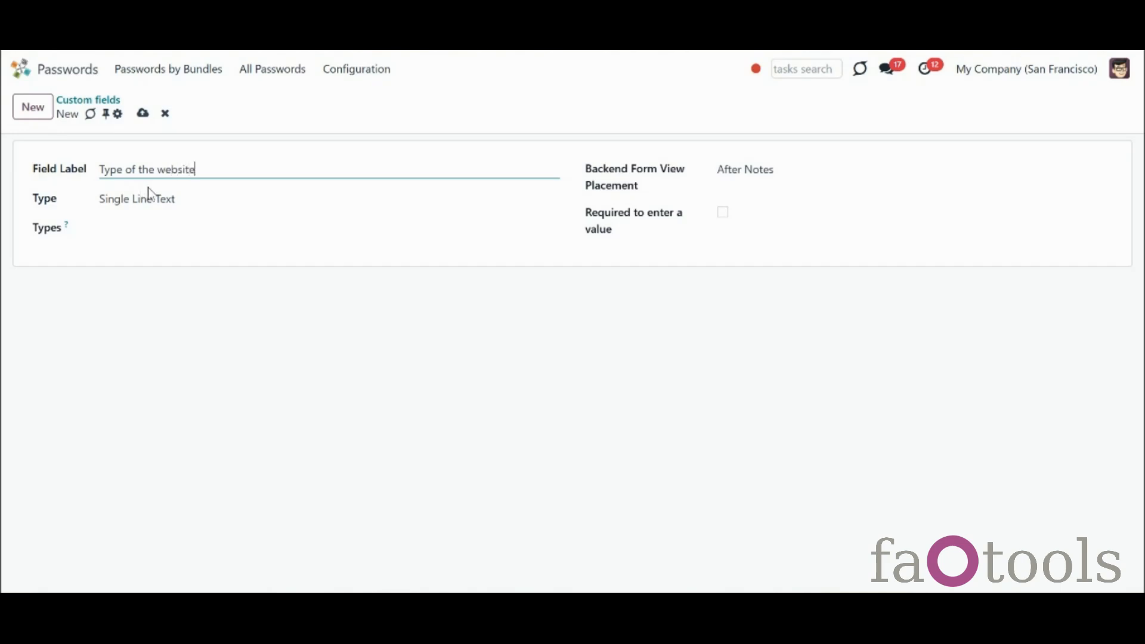
left_click(156, 200)
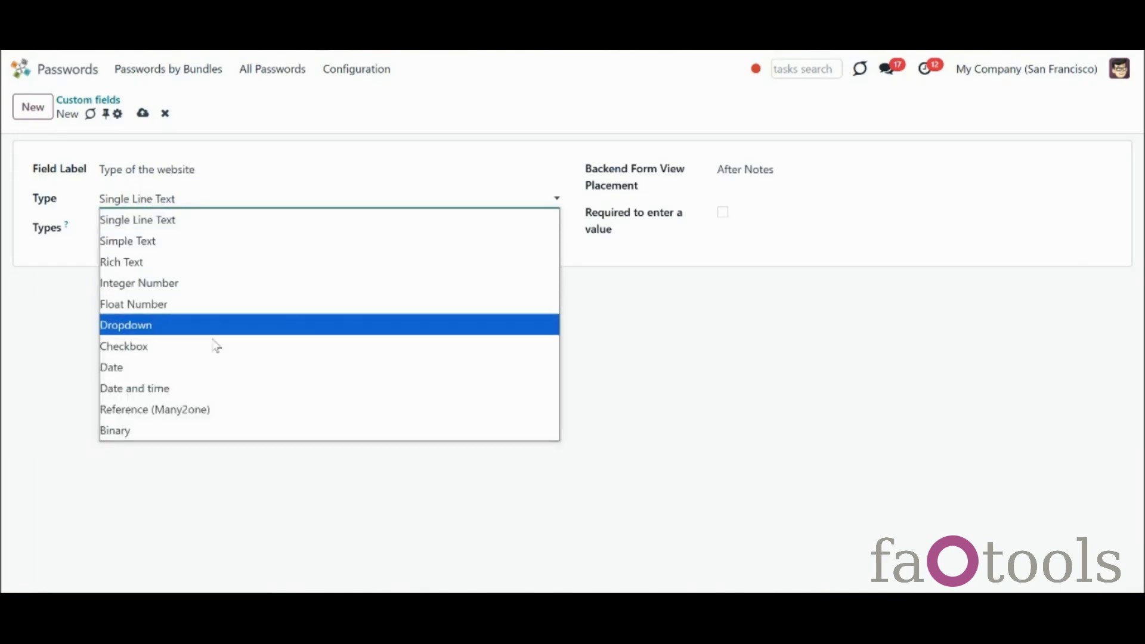
left_click(233, 333)
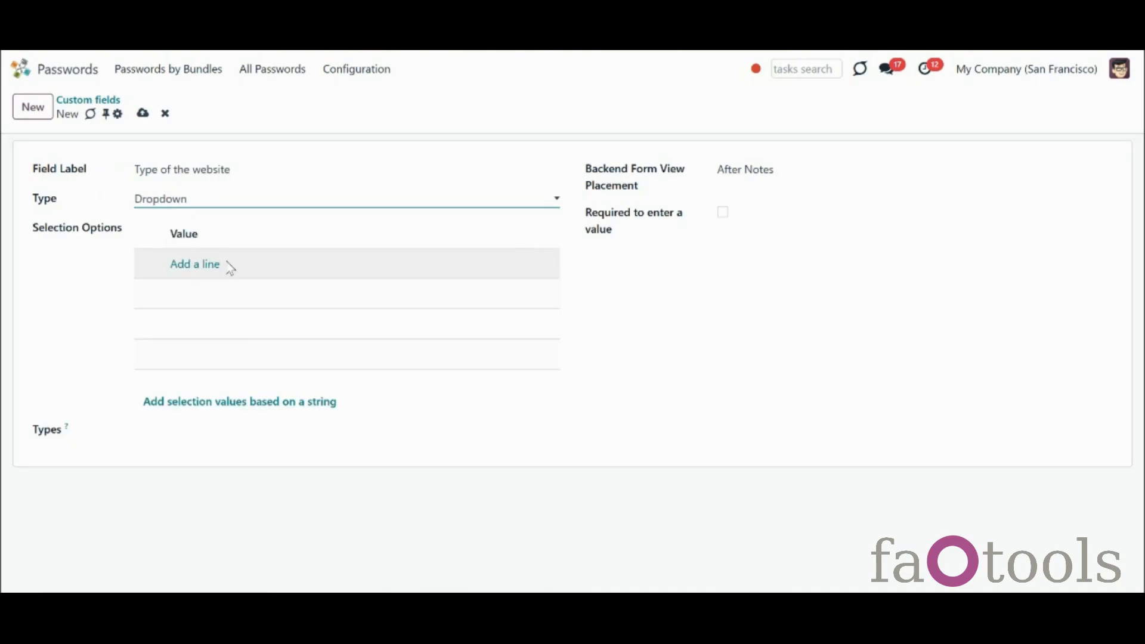
left_click(291, 404)
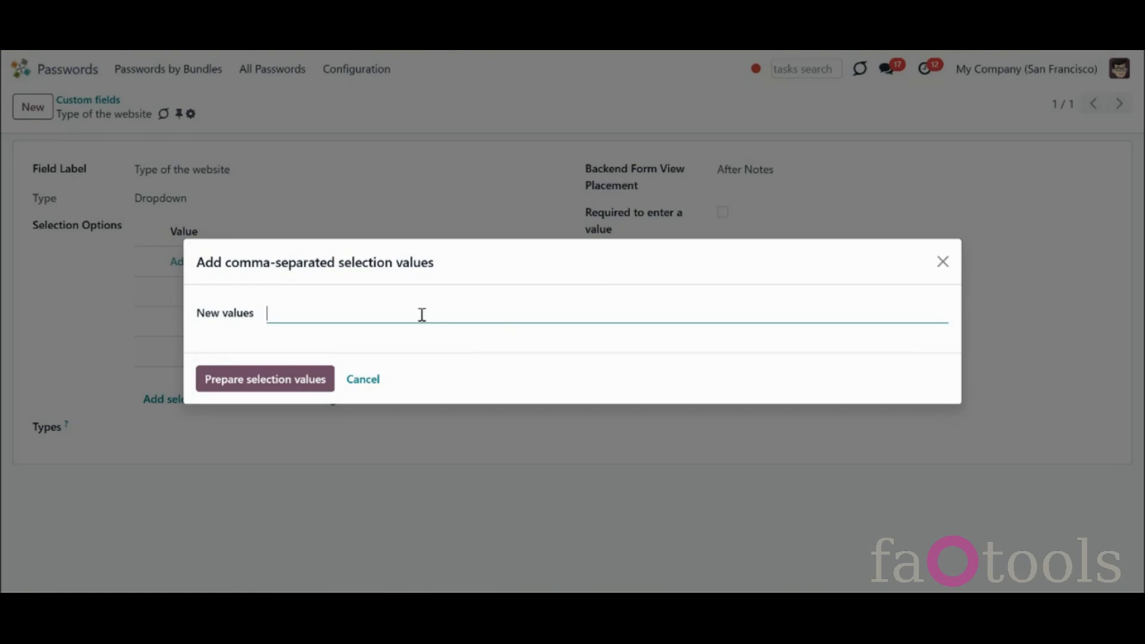
type("Mail, Partner site, Tool, Others")
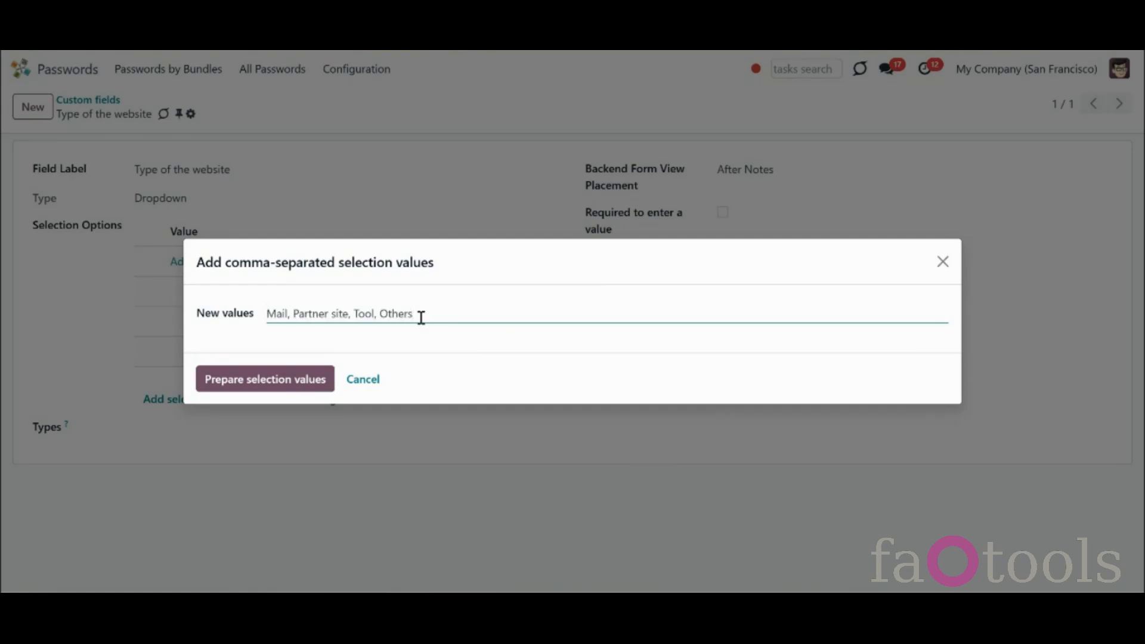
left_click(300, 380)
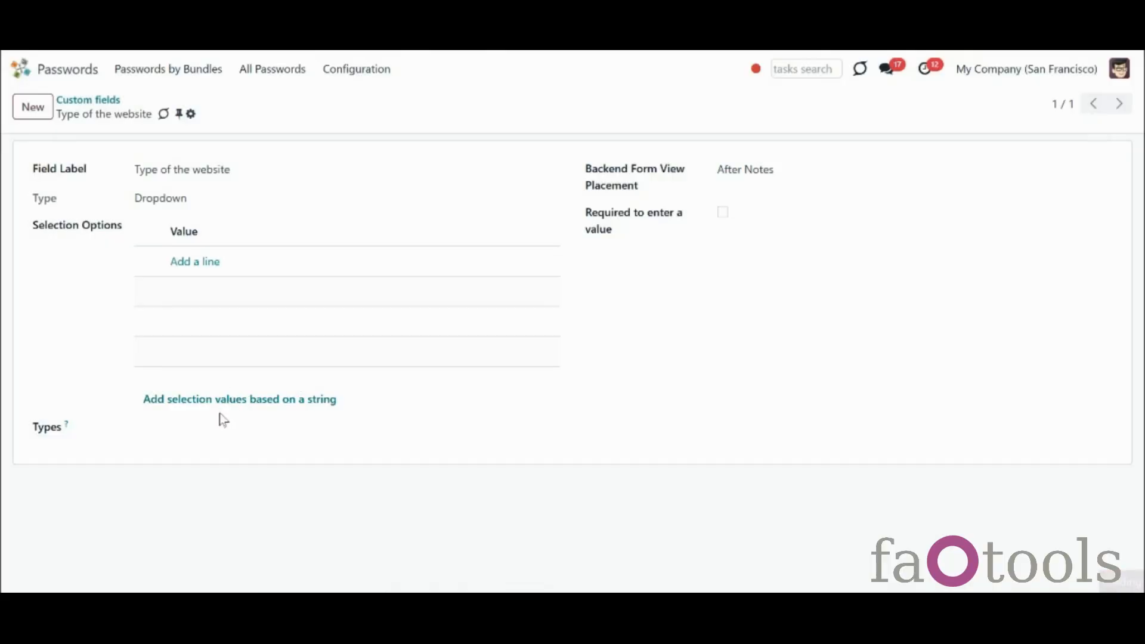
Limit the field to Frequently Used passwords, place it in the Left Column, make it required, and save
left_click(221, 425)
left_click(207, 373)
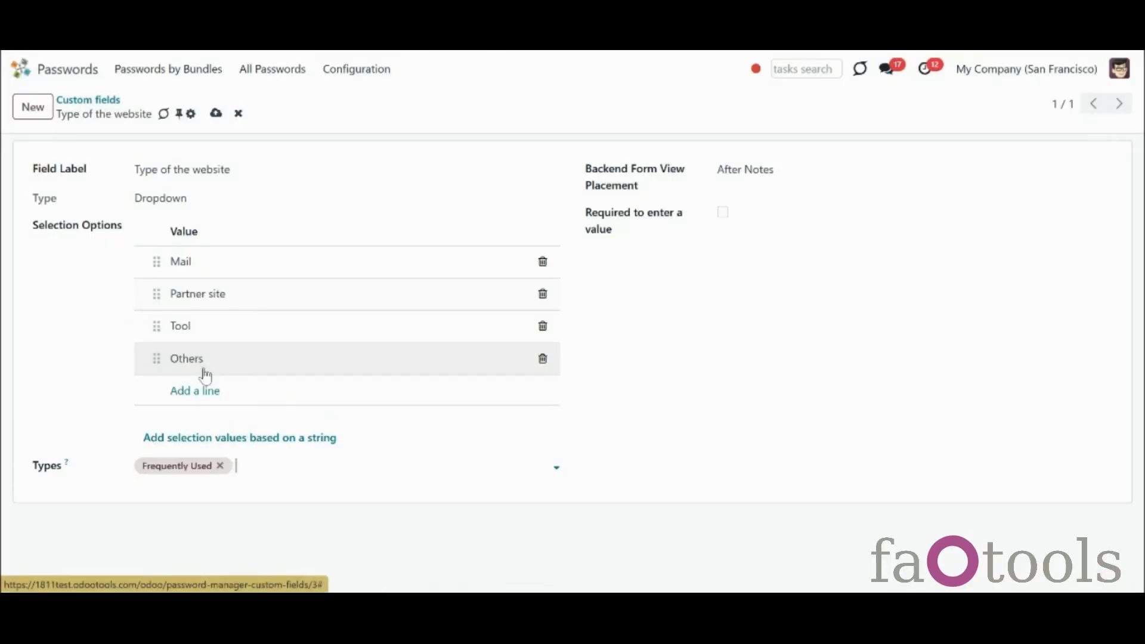
left_click(793, 167)
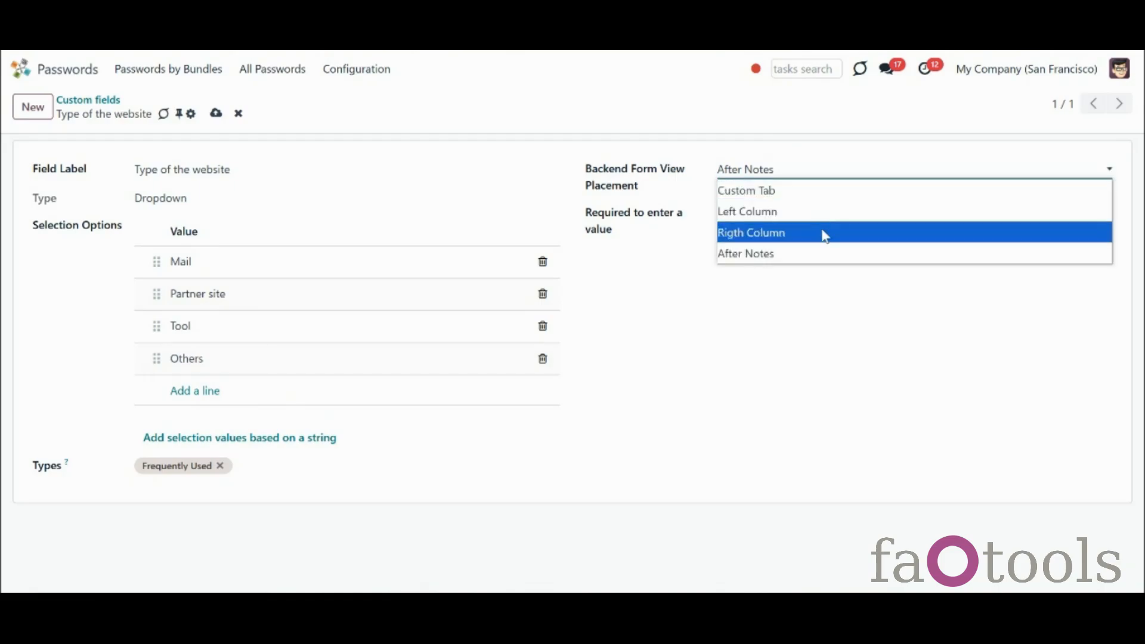
left_click(837, 213)
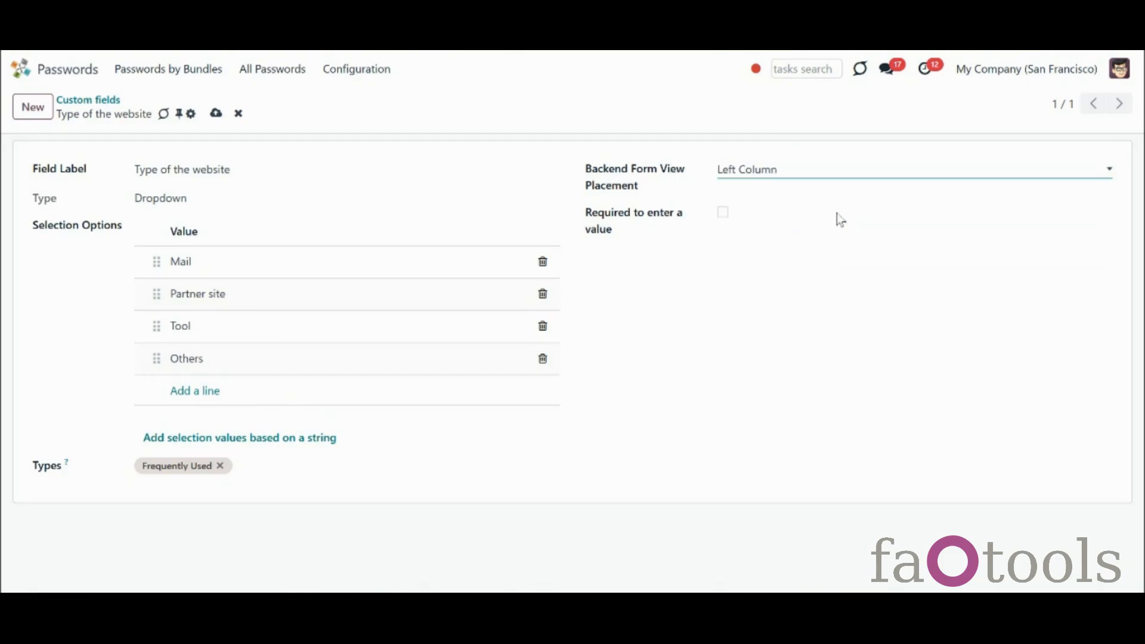
left_click(723, 213)
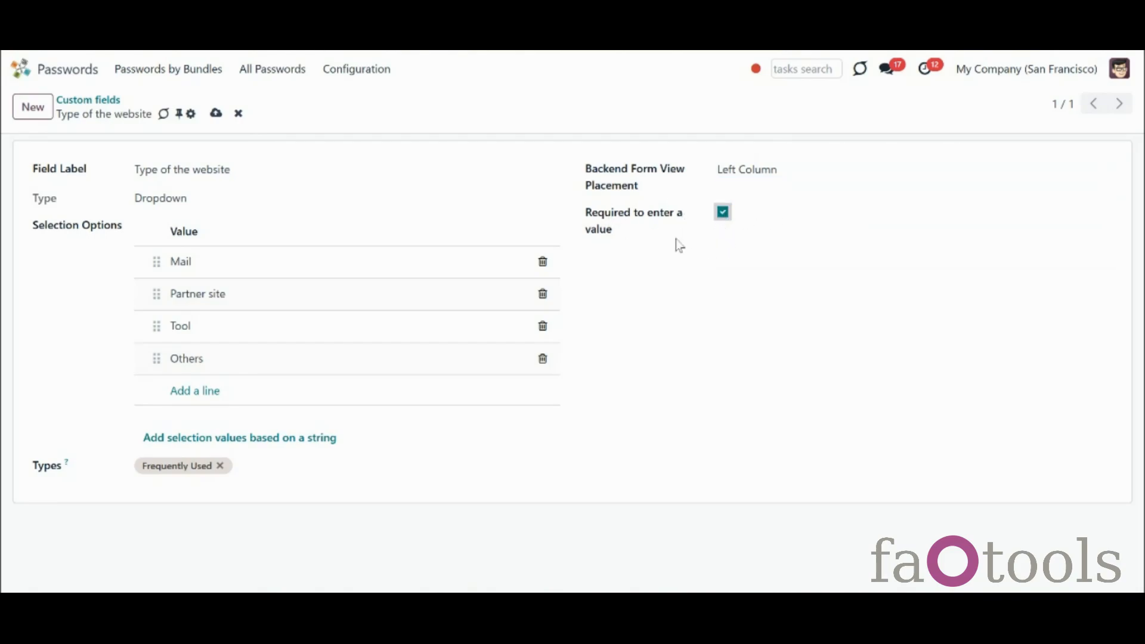
left_click(216, 114)
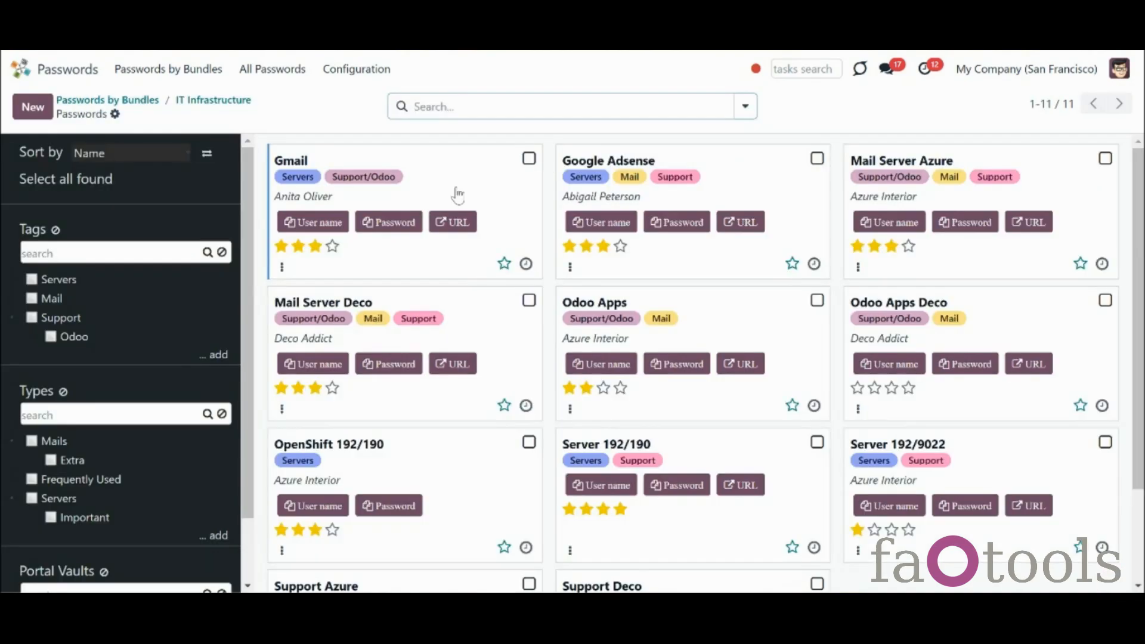
Change Gmail's type from Mails to Frequently Used, revealing Type of the website choices Mail, Partner site, Tool, Others
left_click(463, 194)
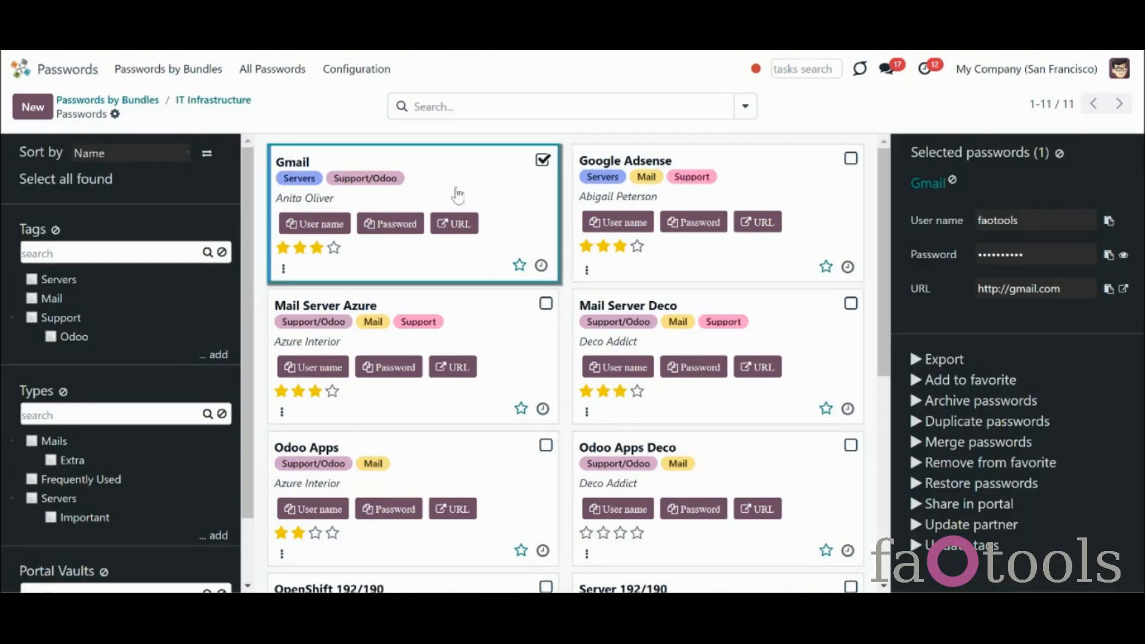
left_click(386, 283)
left_click(276, 233)
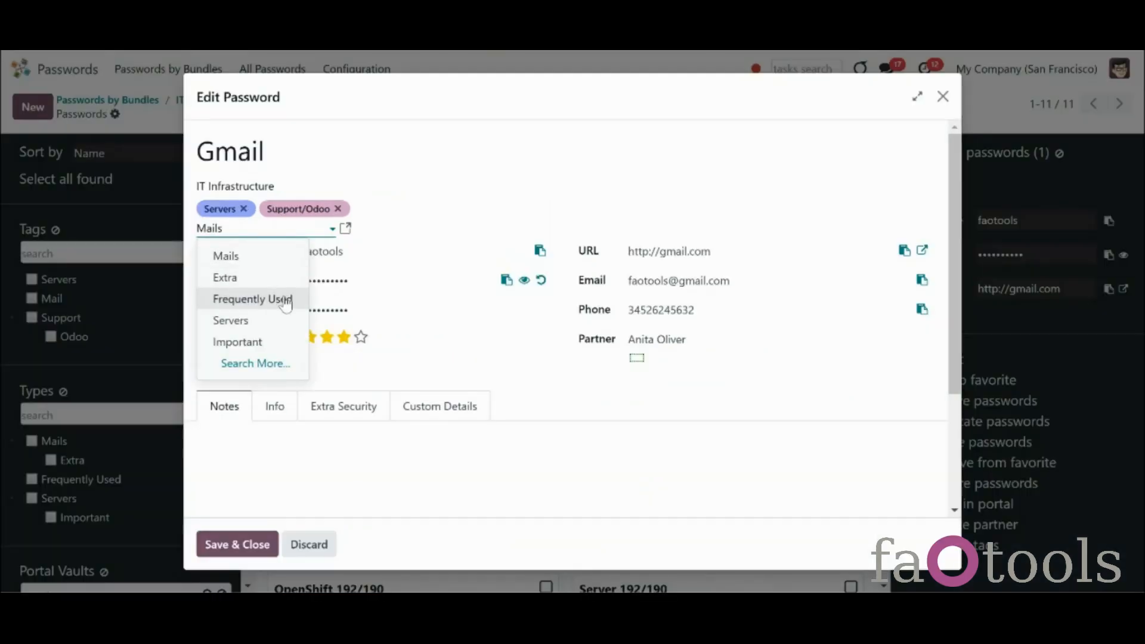
left_click(281, 299)
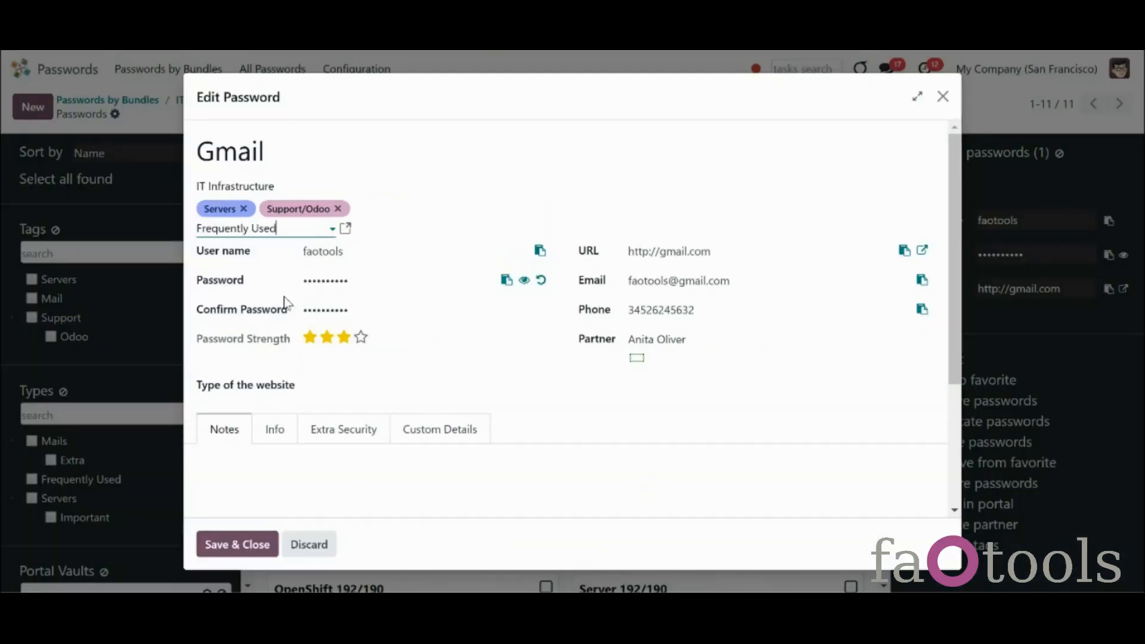
left_click(342, 388)
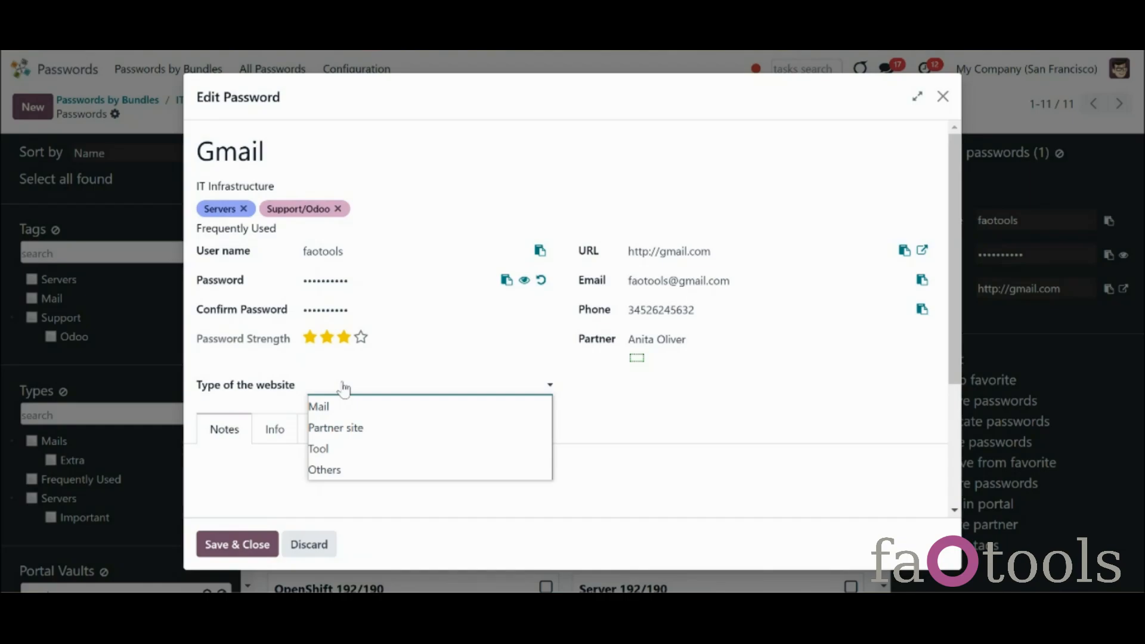